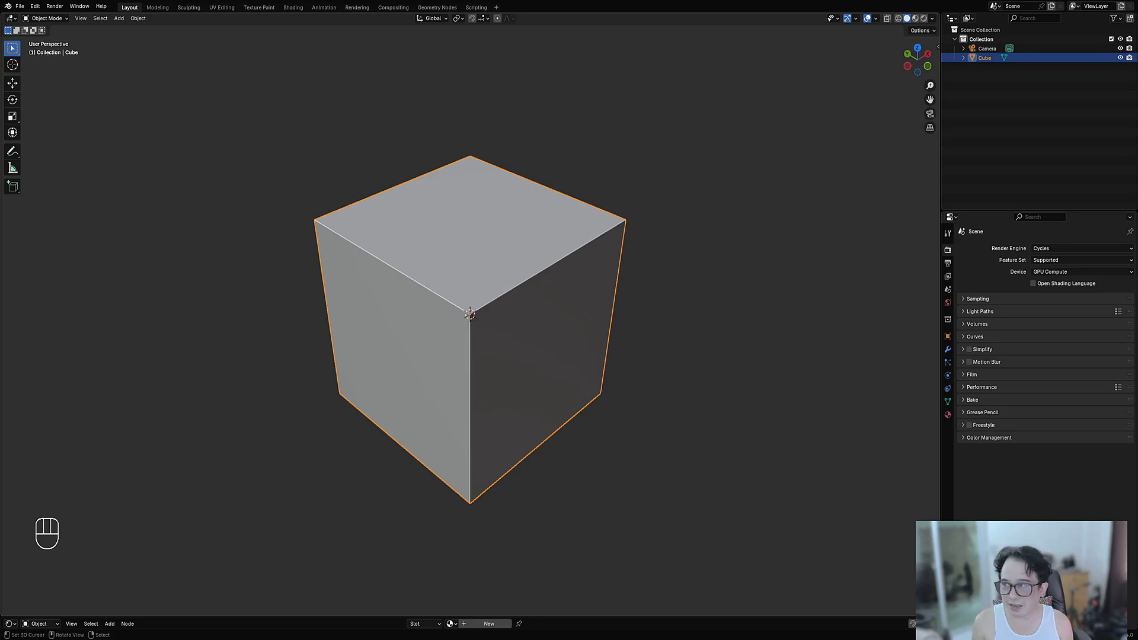
Step: Subdivide the whole cube mesh twice into a 4 × 4 grid per side and select one face beside a vertical edge
{"action": "right_click", "coordinate": [541, 372]}
{"action": "key", "text": "Tab"}
{"action": "middle_click_drag", "start_coordinate": [542, 372], "coordinate": [434, 387]}
{"action": "key", "text": "w"}
{"action": "left_click", "coordinate": [479, 327]}
{"action": "key", "text": "w"}
{"action": "left_click", "coordinate": [479, 327]}
{"action": "left_click", "coordinate": [433, 386]}
{"action": "middle_click_drag", "start_coordinate": [563, 394], "coordinate": [549, 251], "text": "shift"}
{"action": "scroll", "coordinate": [544, 249], "scroll_direction": "down", "scroll_amount": 1}
{"action": "key", "text": "Tab"}
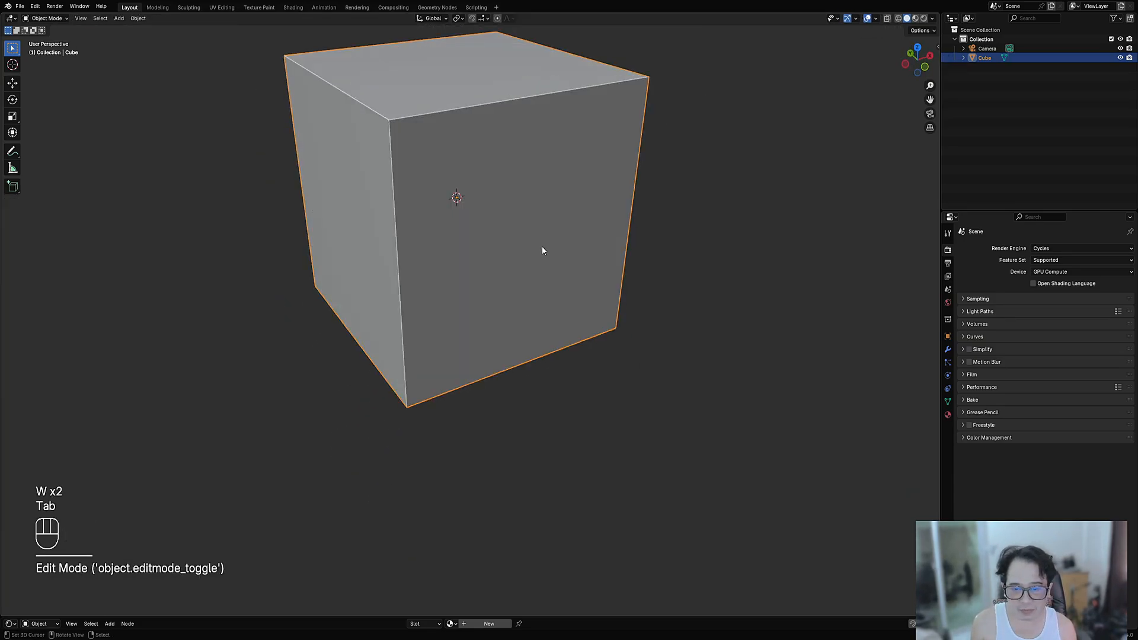
Step: Apply Panel Cut to the cube's selected face using a floater inset preset
{"action": "middle_click_drag", "start_coordinate": [536, 165], "coordinate": [534, 279], "text": "shift"}
{"action": "key", "text": "w"}
{"action": "left_click", "coordinate": [477, 306]}
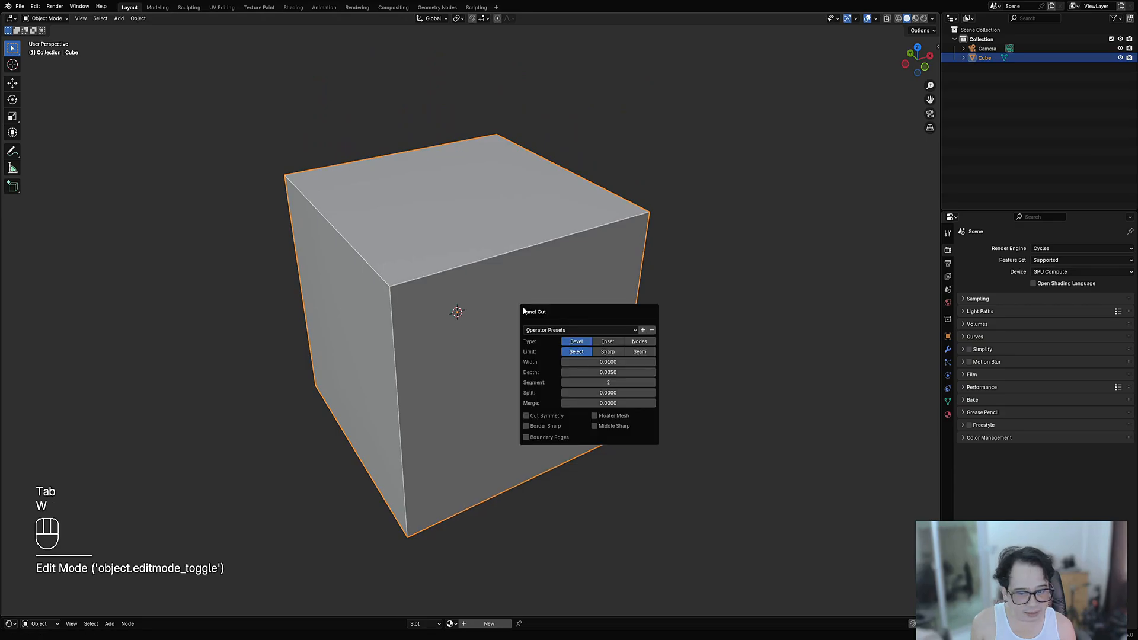
{"action": "left_click", "coordinate": [586, 331]}
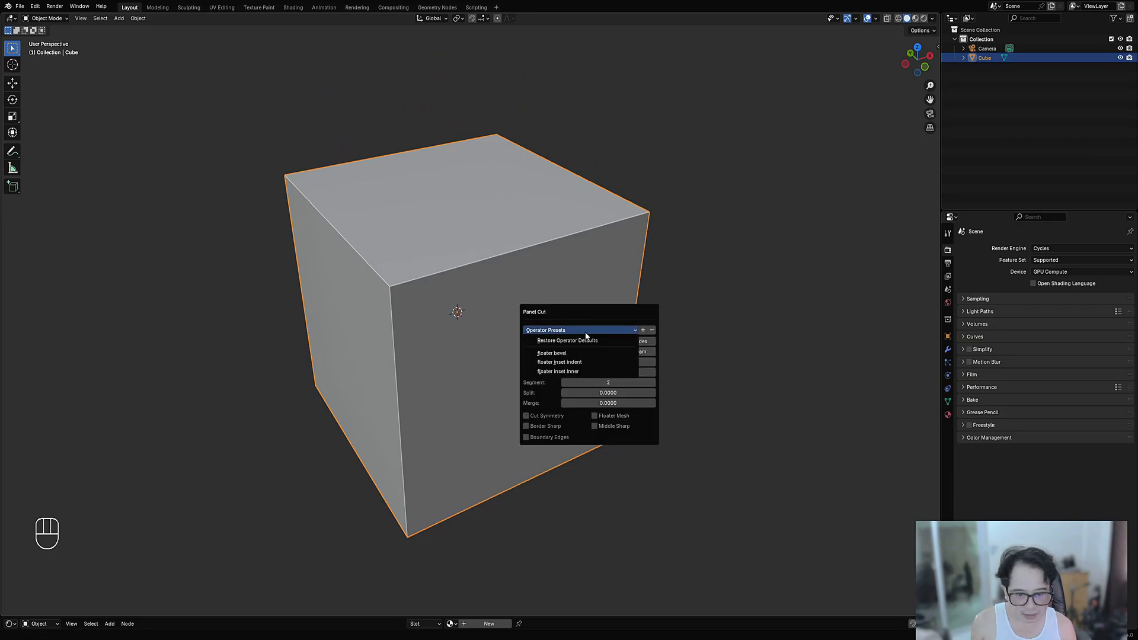
{"action": "left_click", "coordinate": [581, 369]}
Step: Set the offset of the floating inset panel to 0.2 and inspect it from several angles
{"action": "middle_click_drag", "start_coordinate": [471, 358], "coordinate": [592, 426]}
{"action": "key", "text": "F9"}
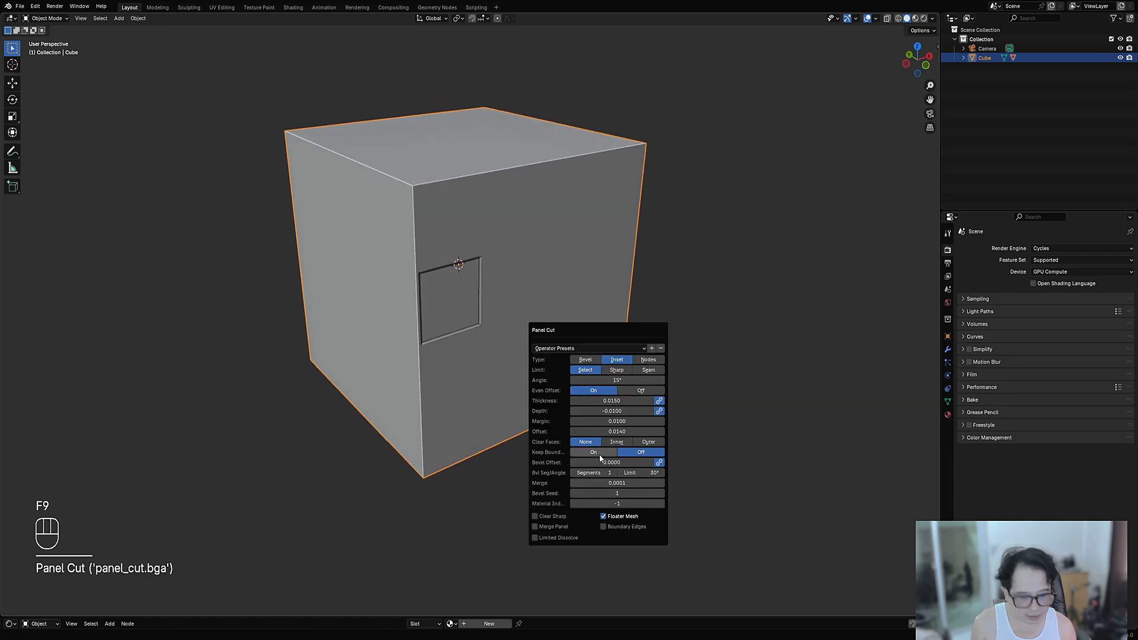
{"action": "mouse_move", "coordinate": [615, 431]}
{"action": "left_mouse_down"}
{"action": "mouse_move", "coordinate": [646, 432]}
{"action": "mouse_move", "coordinate": [623, 431]}
{"action": "mouse_move", "coordinate": [632, 431]}
{"action": "left_mouse_up"}
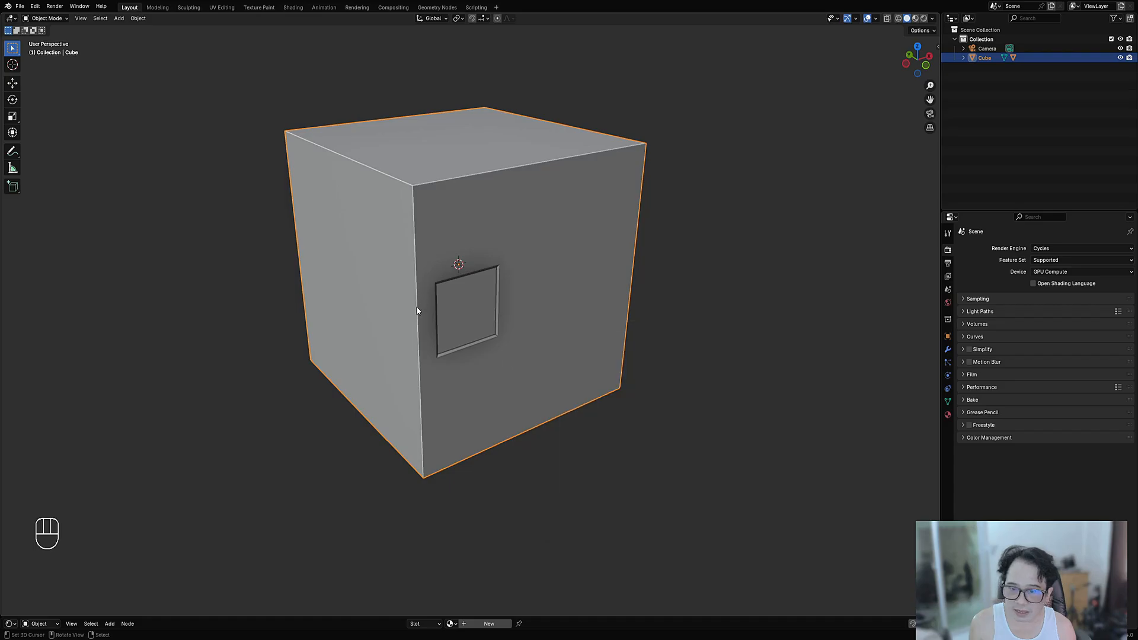
{"action": "middle_click_drag", "start_coordinate": [353, 311], "coordinate": [401, 347]}
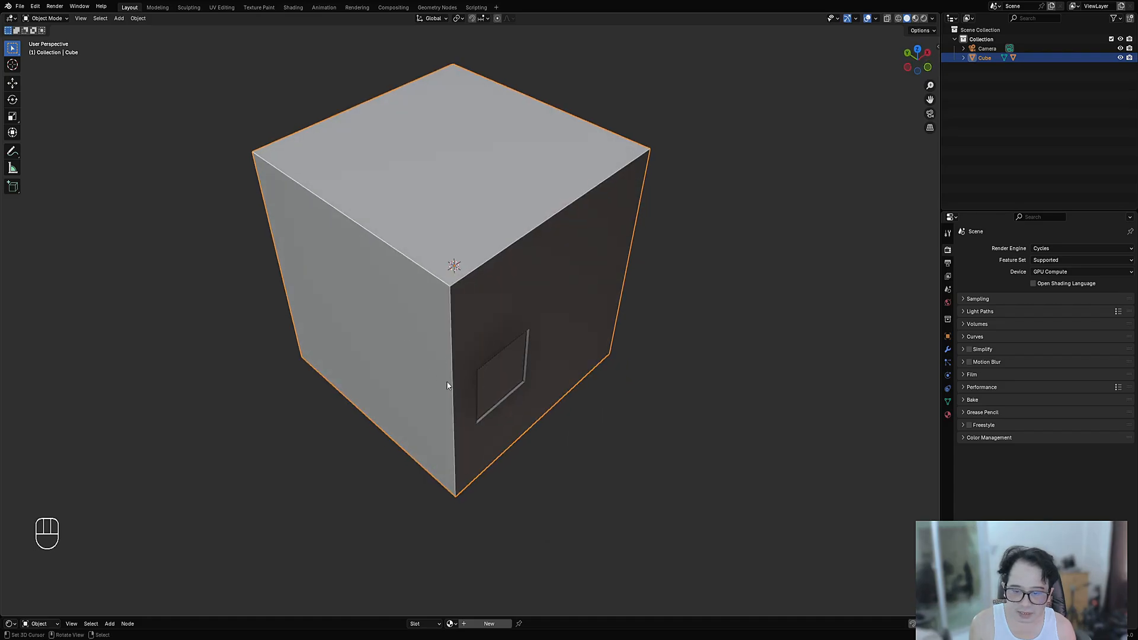
{"action": "middle_click_drag", "start_coordinate": [455, 386], "coordinate": [390, 352]}
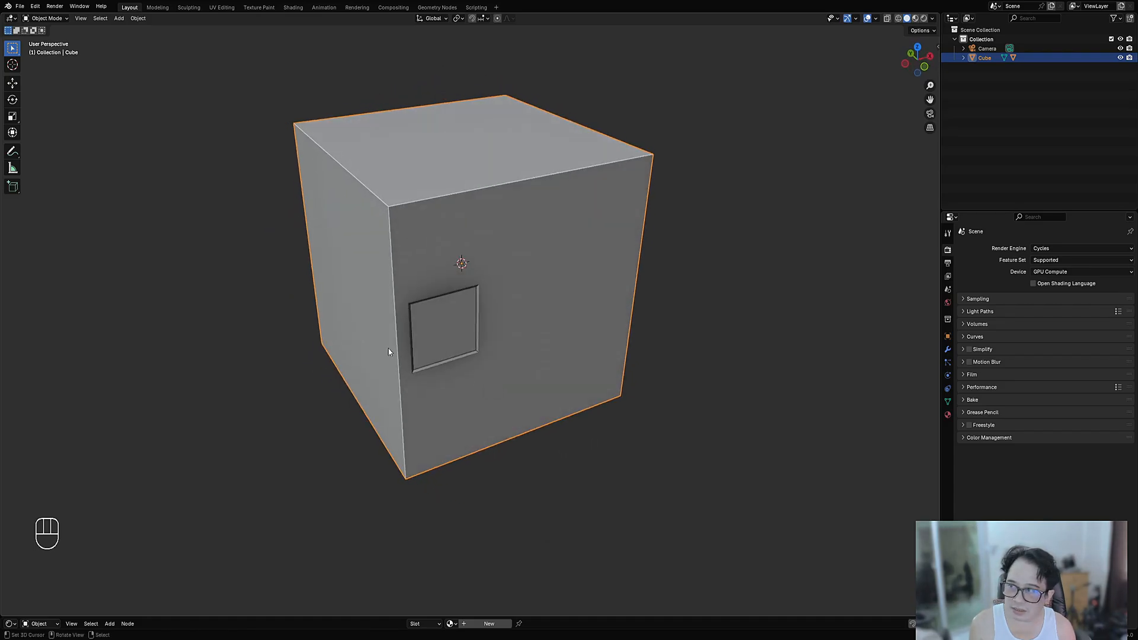
Step: Select the two adjoining faces at the cube's upper front corner and apply Panel Cut to them with the current inset settings
{"action": "key", "text": "Tab"}
{"action": "left_click", "coordinate": [424, 237], "text": "shift"}
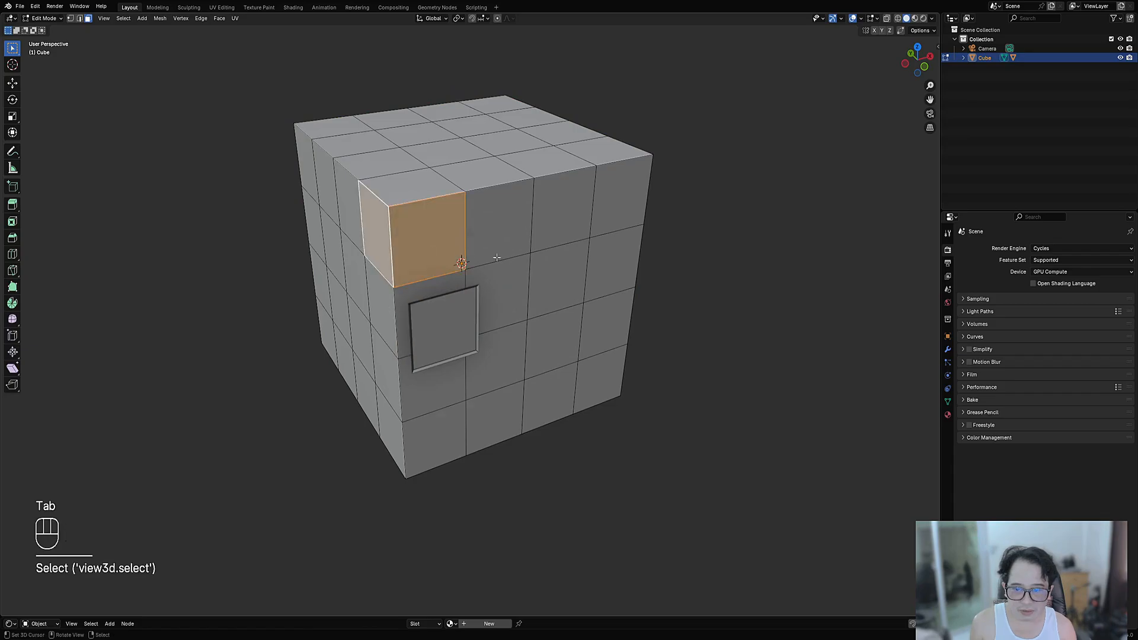
{"action": "key", "text": "Tab"}
{"action": "key", "text": "w"}
{"action": "left_click", "coordinate": [548, 262]}
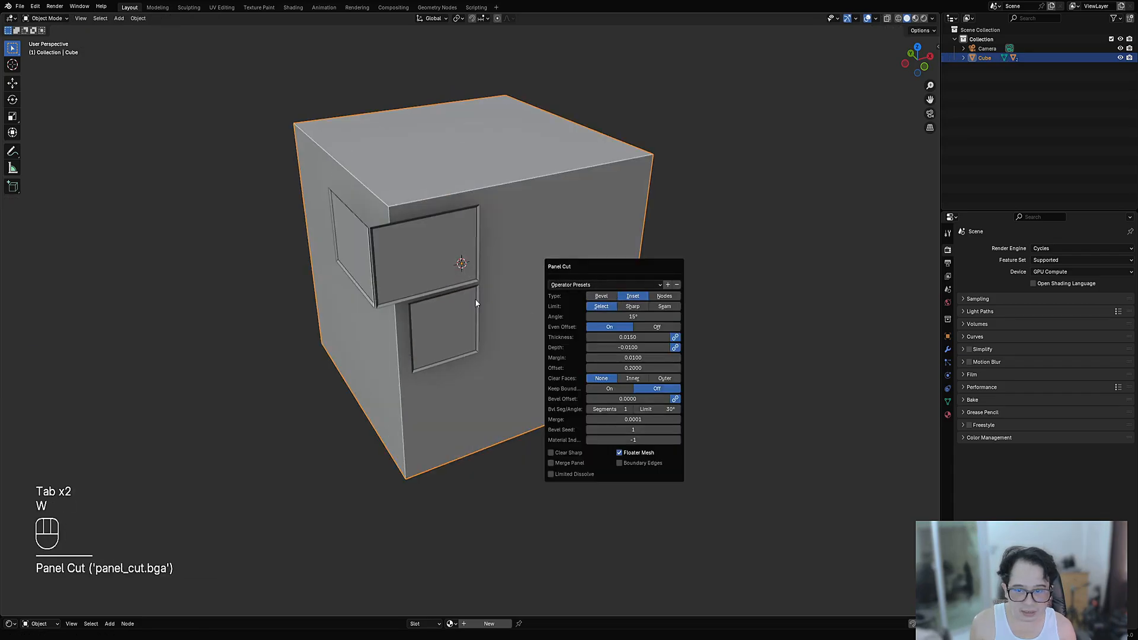
Step: Delete both floating panel objects from the cube
{"action": "mouse_move", "coordinate": [457, 296]}
{"action": "middle_mouse_down"}
{"action": "mouse_move", "coordinate": [466, 310]}
{"action": "mouse_move", "coordinate": [450, 305]}
{"action": "middle_mouse_up"}
{"action": "left_click", "coordinate": [450, 305]}
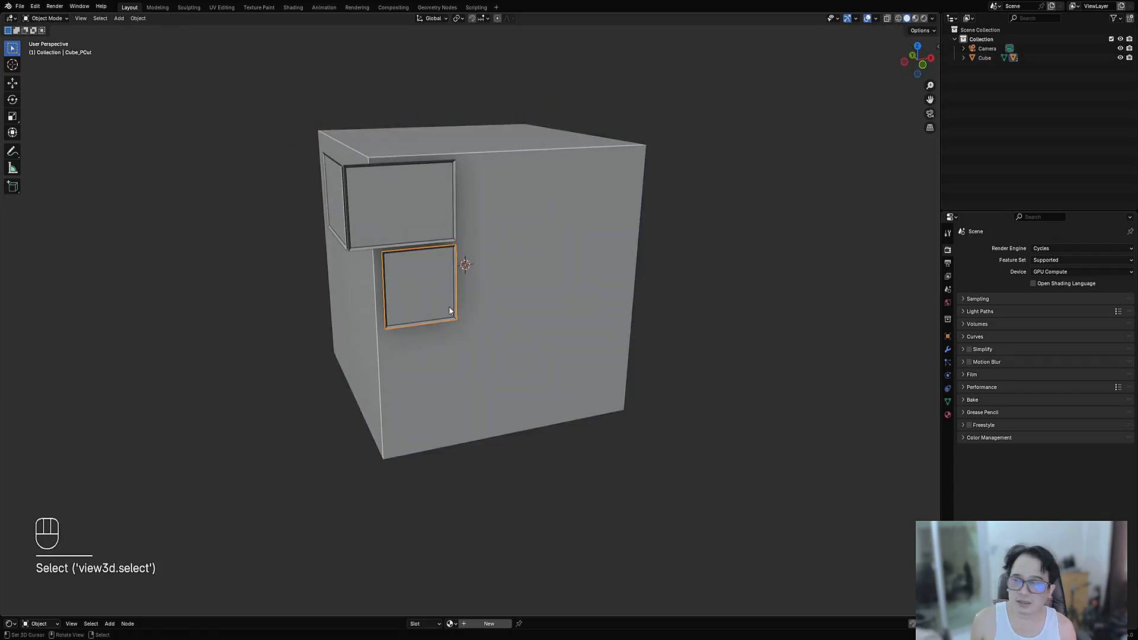
{"action": "left_click", "coordinate": [425, 247]}
{"action": "left_click", "coordinate": [424, 254], "text": "shift"}
{"action": "middle_click_drag", "start_coordinate": [534, 288], "coordinate": [493, 304]}
{"action": "key", "text": "x"}
{"action": "left_click", "coordinate": [533, 365]}
Step: Select the four central faces on one side of the cube and apply Panel Cut with a floater inset preset
{"action": "right_click", "coordinate": [511, 363]}
{"action": "key", "text": "Tab"}
{"action": "key", "text": "alt+a"}
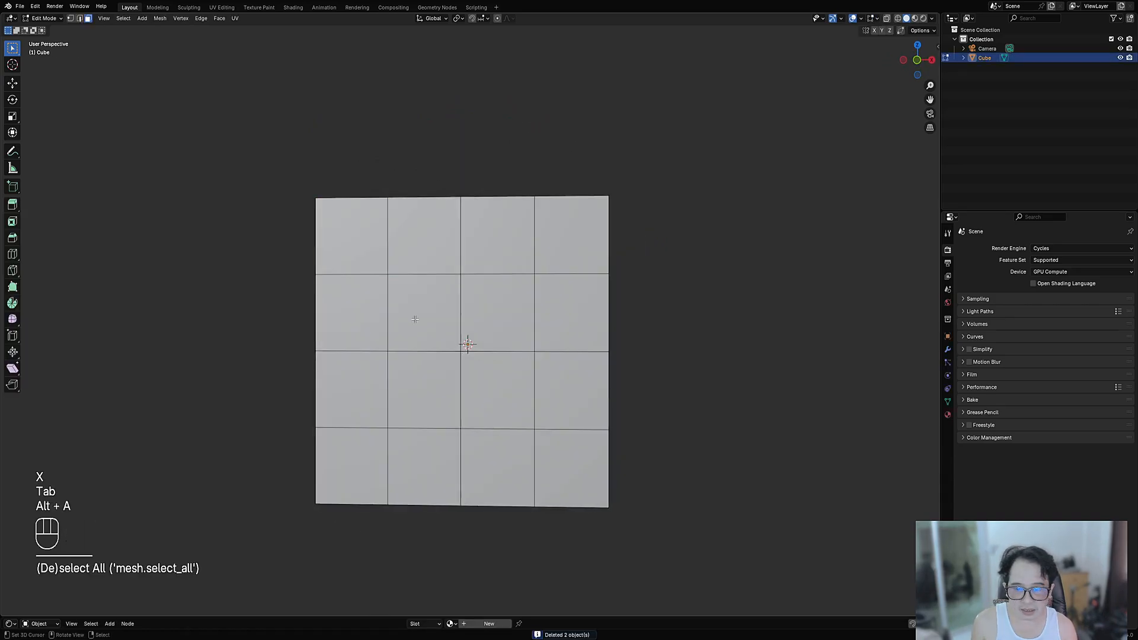
{"action": "right_click", "coordinate": [415, 319]}
{"action": "left_click", "coordinate": [476, 408], "text": "shift"}
{"action": "left_click", "coordinate": [423, 388], "text": "shift"}
{"action": "left_click", "coordinate": [498, 311], "text": "shift"}
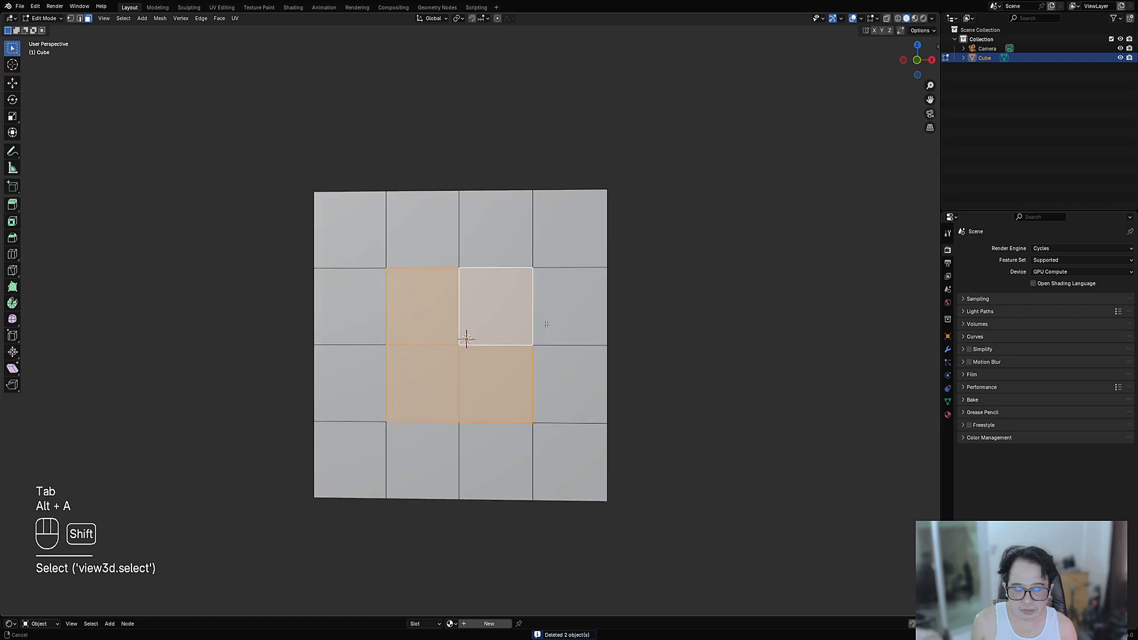
{"action": "key", "text": "Tab"}
{"action": "key", "text": "w"}
{"action": "left_click", "coordinate": [568, 298]}
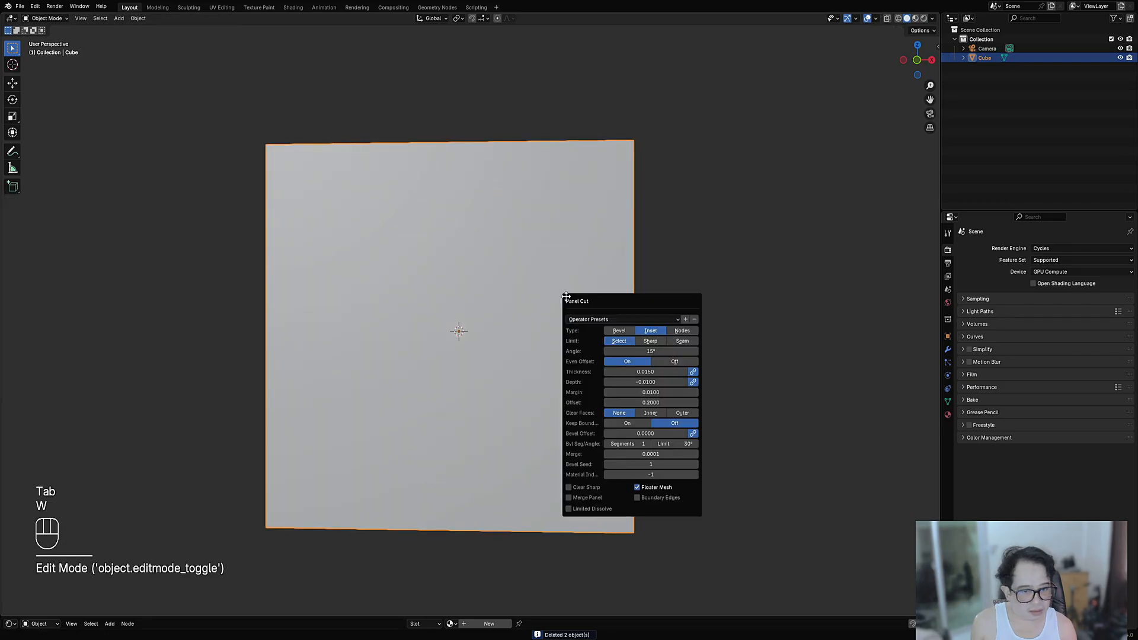
{"action": "left_click", "coordinate": [618, 320]}
{"action": "left_click", "coordinate": [617, 350]}
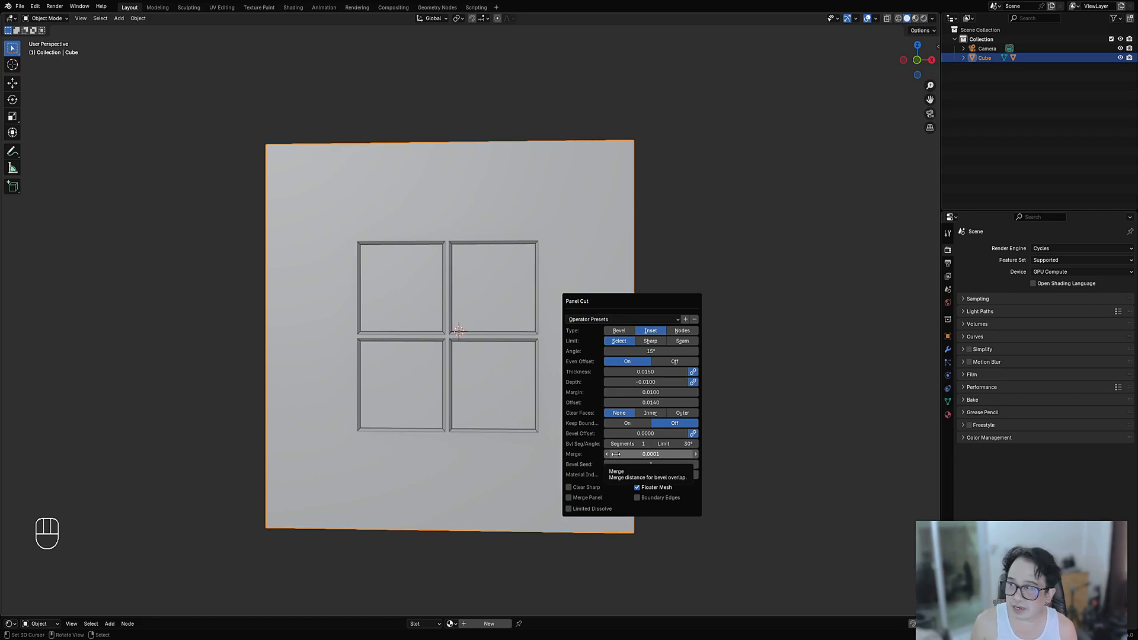
Step: Turn the four square panels into circles by setting the bevel offset to 0.277 and the bevel segments to 7
{"action": "mouse_move", "coordinate": [625, 435]}
{"action": "left_mouse_down"}
{"action": "mouse_move", "coordinate": [655, 435]}
{"action": "mouse_move", "coordinate": [626, 435]}
{"action": "mouse_move", "coordinate": [644, 435]}
{"action": "left_mouse_up"}
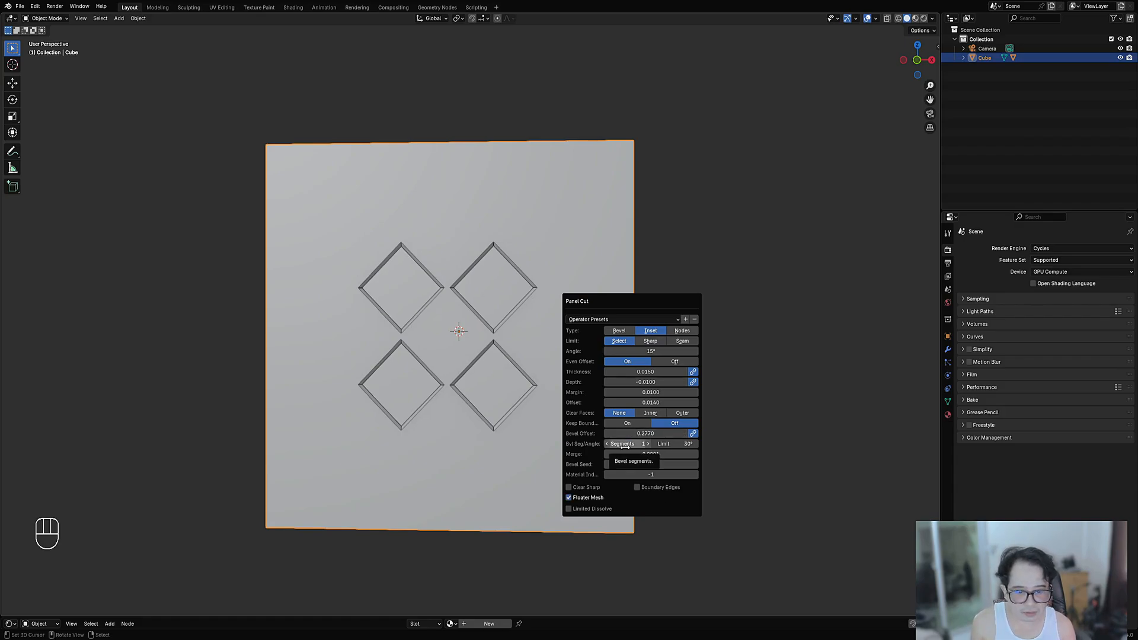
{"action": "key", "text": "ctrl"}
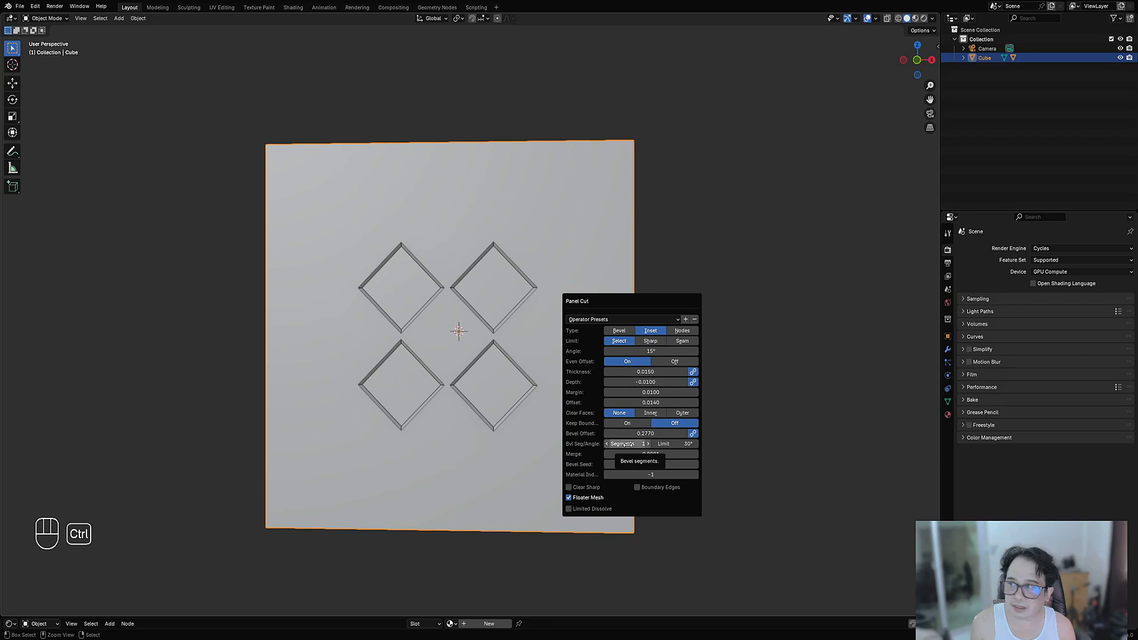
{"action": "scroll", "coordinate": [627, 444], "scroll_direction": "up", "scroll_amount": 4, "text": "ctrl"}
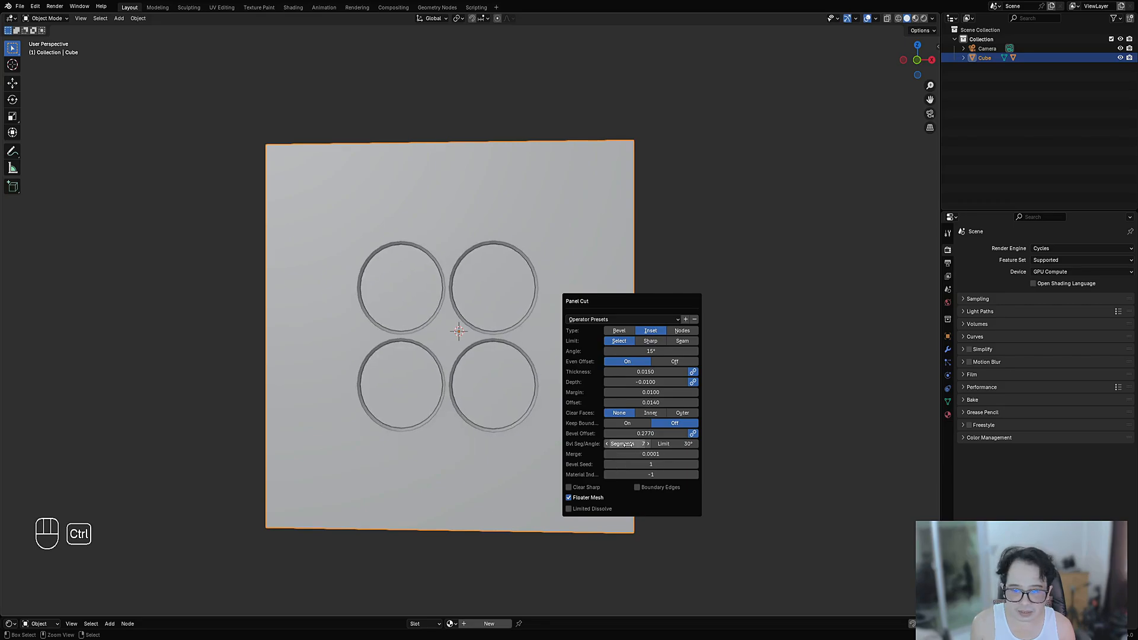
{"action": "scroll", "coordinate": [627, 443], "scroll_direction": "up", "scroll_amount": 1, "text": "ctrl"}
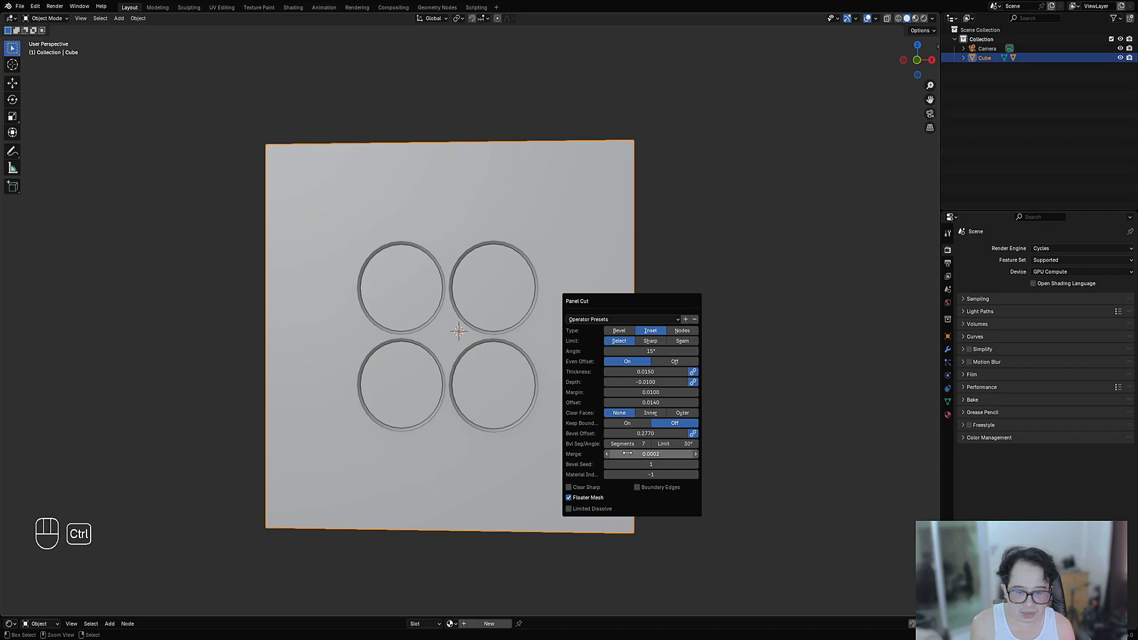
Step: Unlink the panel cut's bevel offset and adjust the panel cut settings to vary the corner rounding
{"action": "left_click", "coordinate": [693, 434]}
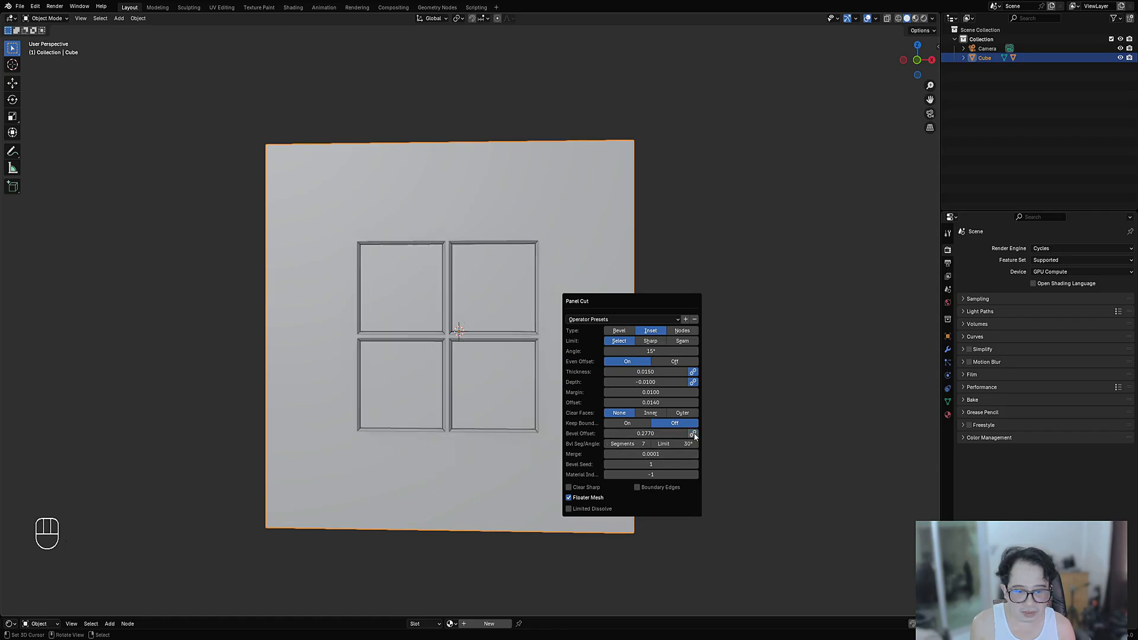
{"action": "left_click_drag", "start_coordinate": [677, 436], "coordinate": [662, 455]}
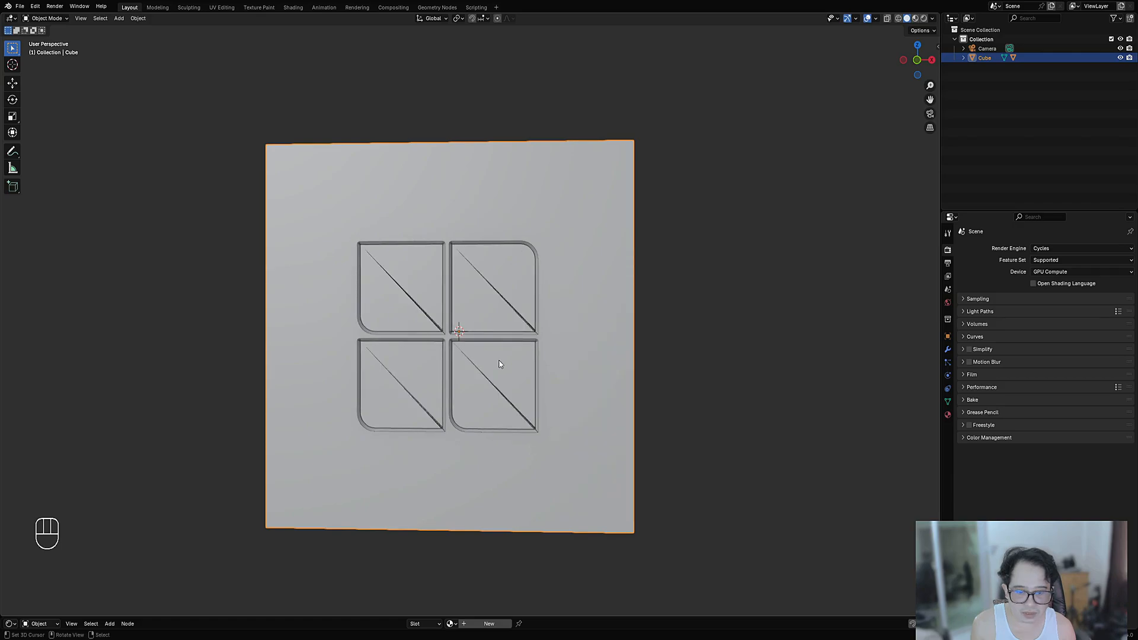
{"action": "key", "text": "F9"}
{"action": "left_click_drag", "start_coordinate": [566, 507], "coordinate": [611, 529]}
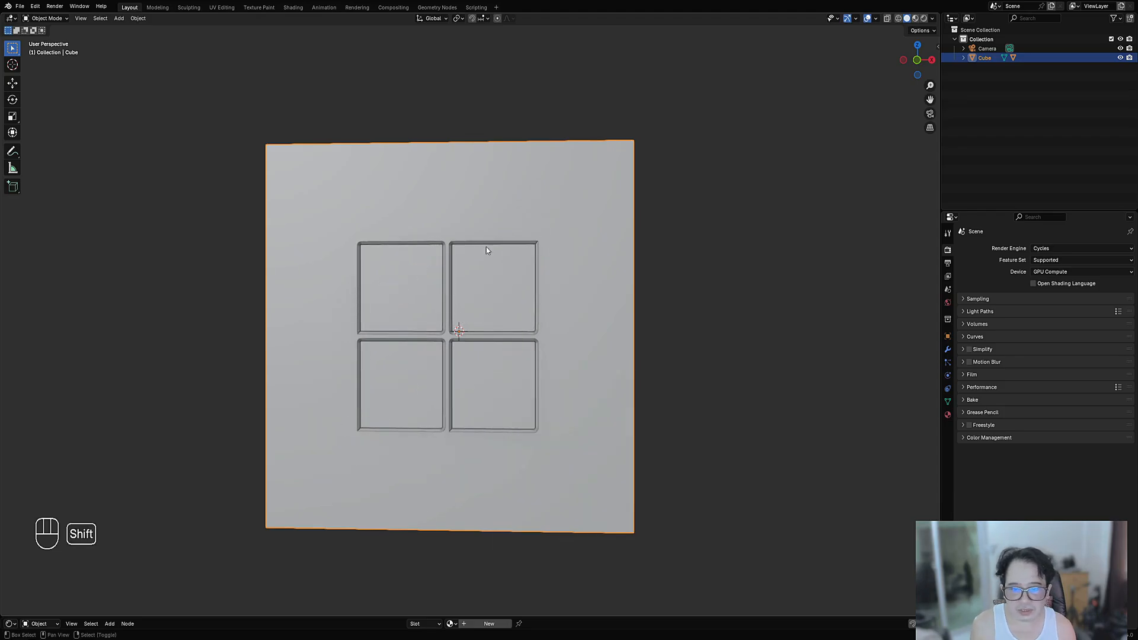
Step: Delete the floating four-panel object and the cube
{"action": "scroll", "coordinate": [470, 310], "scroll_direction": "down", "scroll_amount": 4}
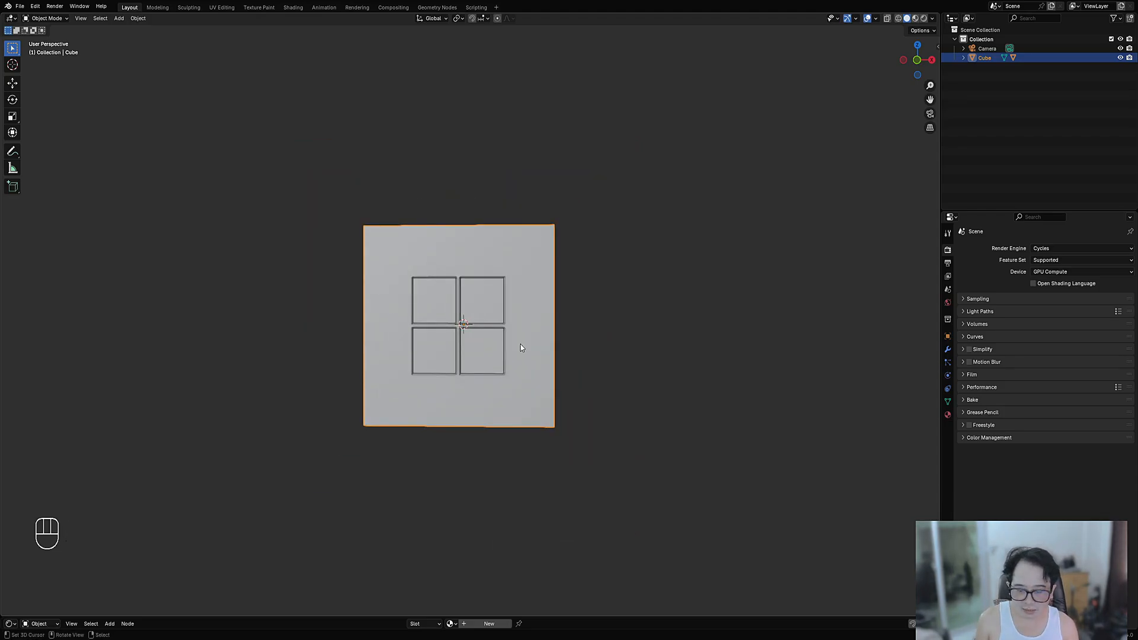
{"action": "scroll", "coordinate": [521, 348], "scroll_direction": "up", "scroll_amount": 4}
{"action": "middle_click_drag", "start_coordinate": [576, 389], "coordinate": [585, 378]}
{"action": "scroll", "coordinate": [546, 332], "scroll_direction": "down", "scroll_amount": 2}
{"action": "left_click", "coordinate": [546, 332]}
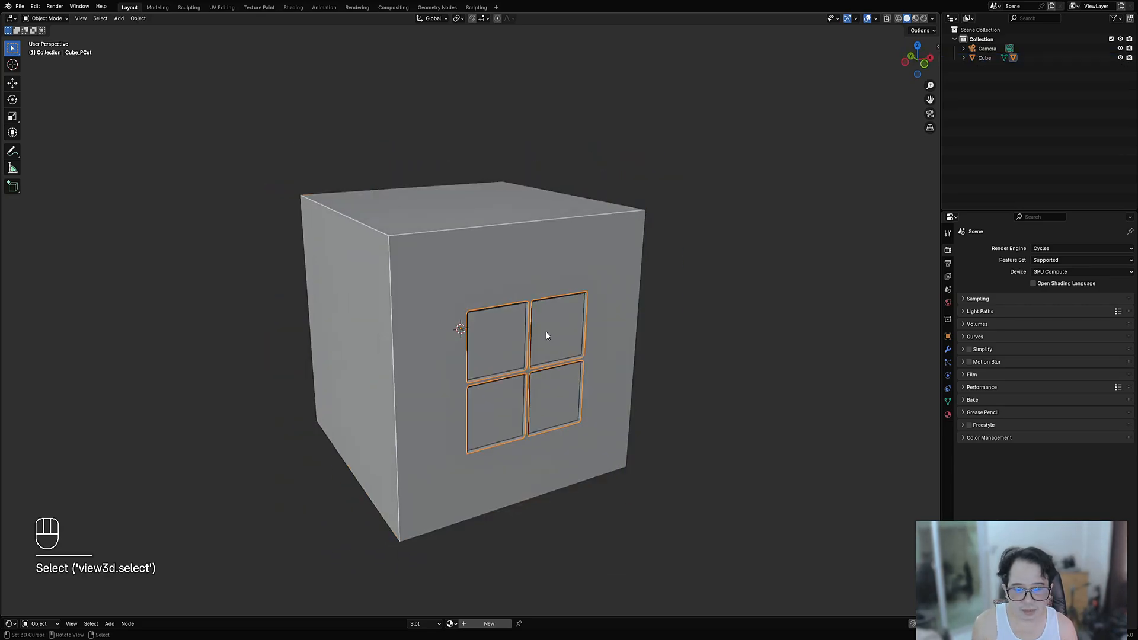
{"action": "key", "text": "x"}
{"action": "left_click", "coordinate": [538, 329]}
{"action": "key", "text": "x"}
{"action": "left_click", "coordinate": [523, 325]}
Step: Add a mesh plane and open it for mesh editing in the top view
{"action": "key", "text": "shift+a"}
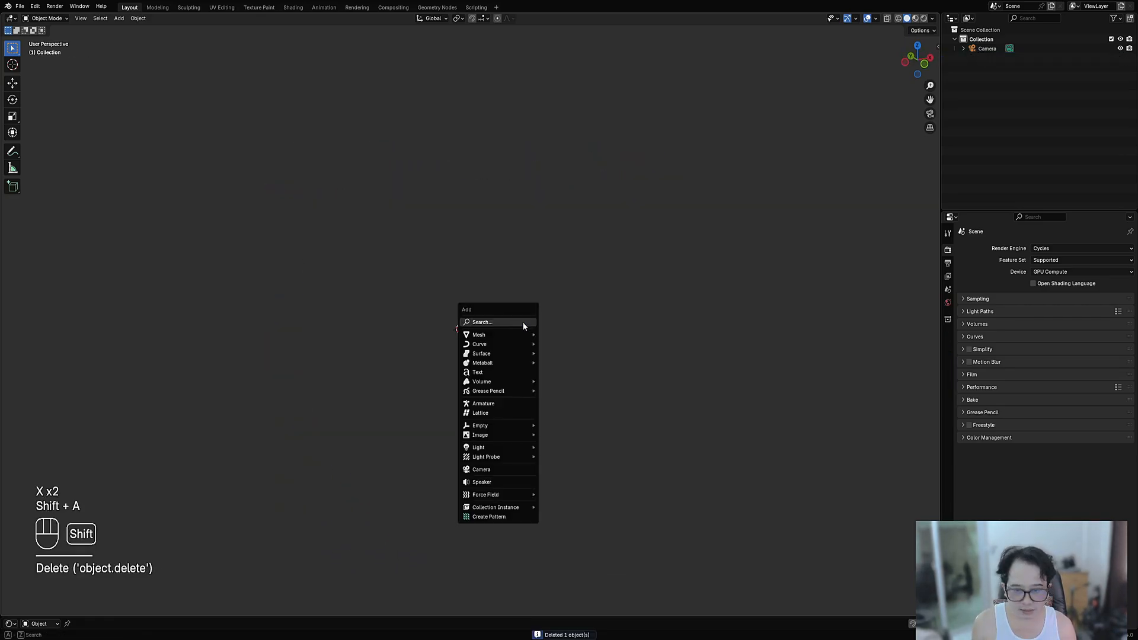
{"action": "mouse_move", "coordinate": [528, 334]}
{"action": "left_click", "coordinate": [559, 371]}
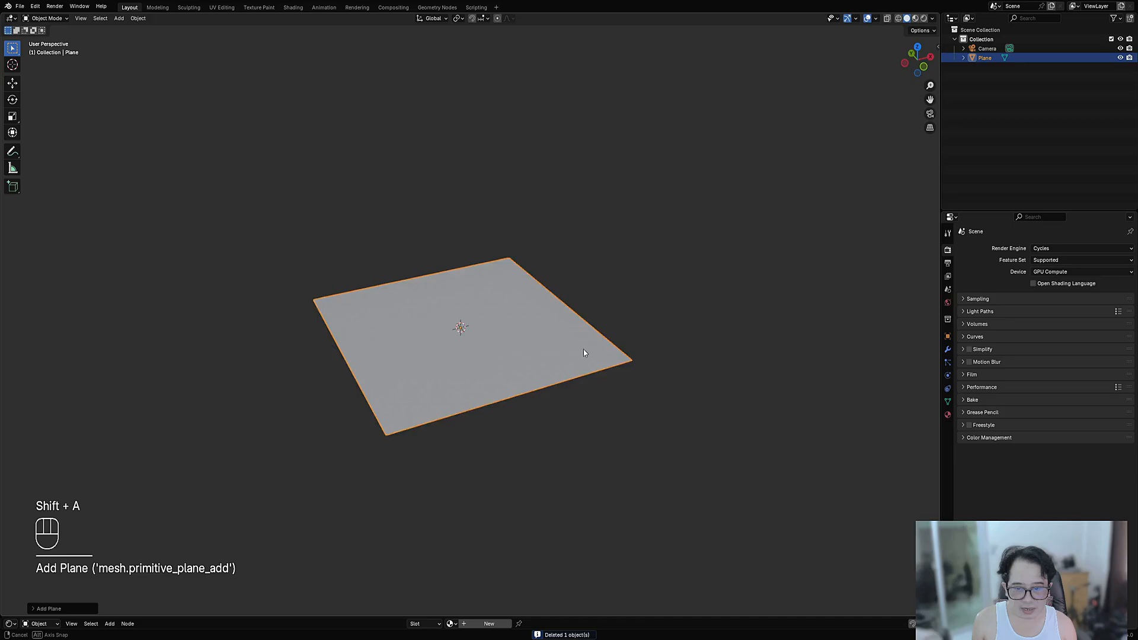
{"action": "middle_click_drag", "start_coordinate": [583, 349], "coordinate": [564, 426], "text": "alt"}
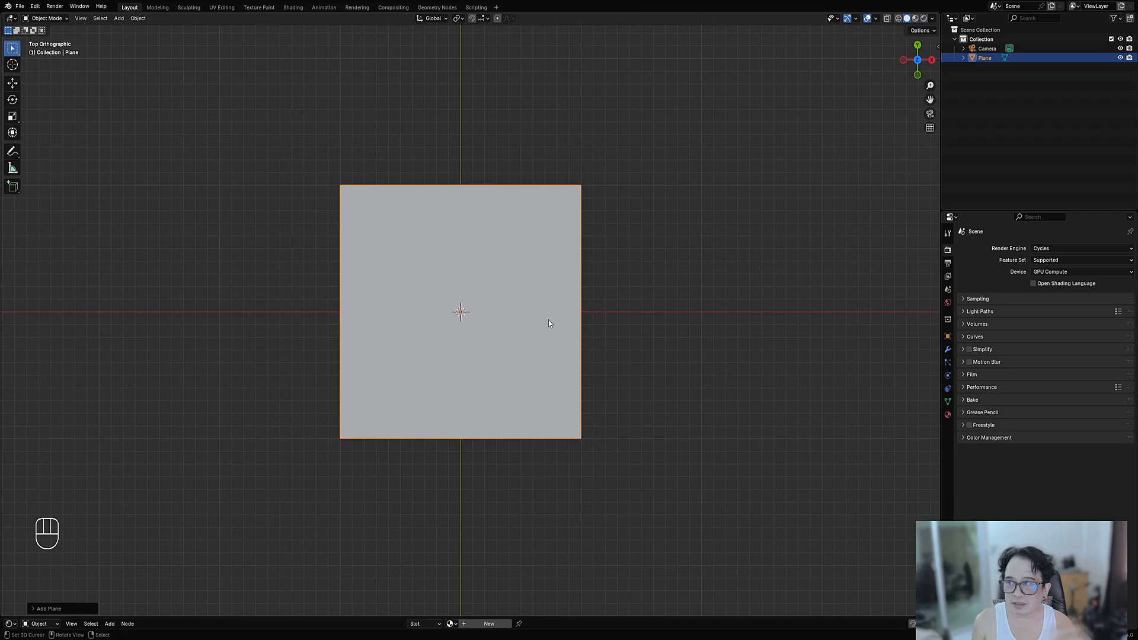
{"action": "key", "text": "Tab"}
{"action": "scroll", "coordinate": [491, 315], "scroll_direction": "up", "scroll_amount": 3}
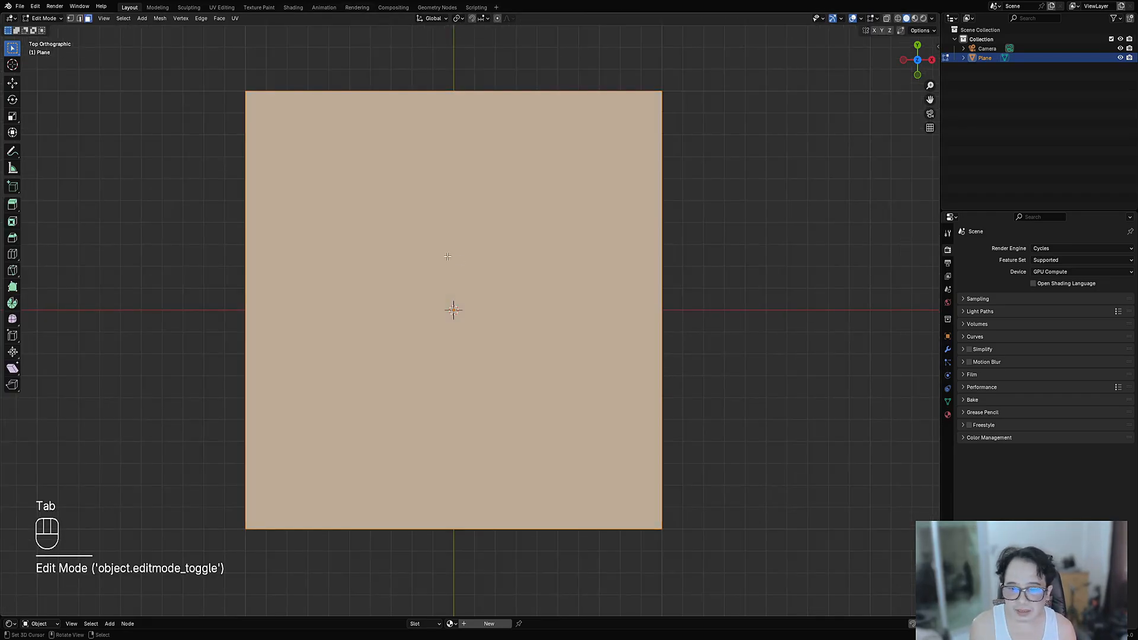
{"action": "middle_click_drag", "start_coordinate": [430, 170], "coordinate": [478, 214], "text": "shift"}
{"action": "scroll", "coordinate": [478, 214], "scroll_direction": "down", "scroll_amount": 1}
{"action": "key", "text": "ctrl+r"}
{"action": "scroll", "coordinate": [457, 167], "scroll_direction": "up", "scroll_amount": 4}
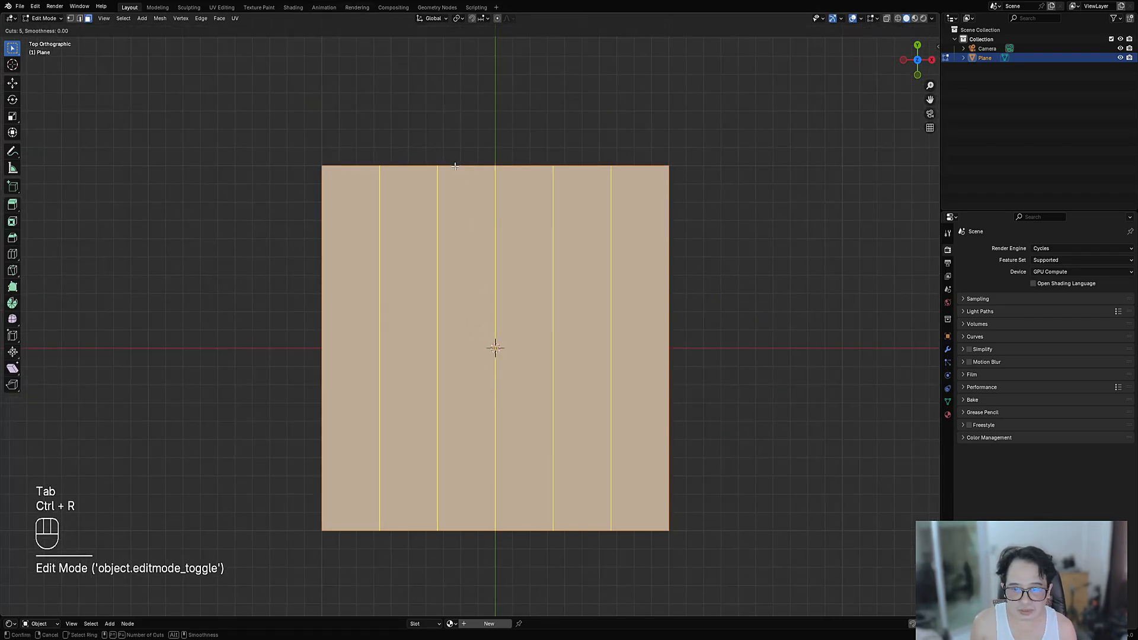
{"action": "right_click", "coordinate": [454, 166]}
Step: Subdivide the plane four times into a 16 × 16 grid and clear the selection
{"action": "key", "text": "w"}
{"action": "left_click", "coordinate": [463, 222]}
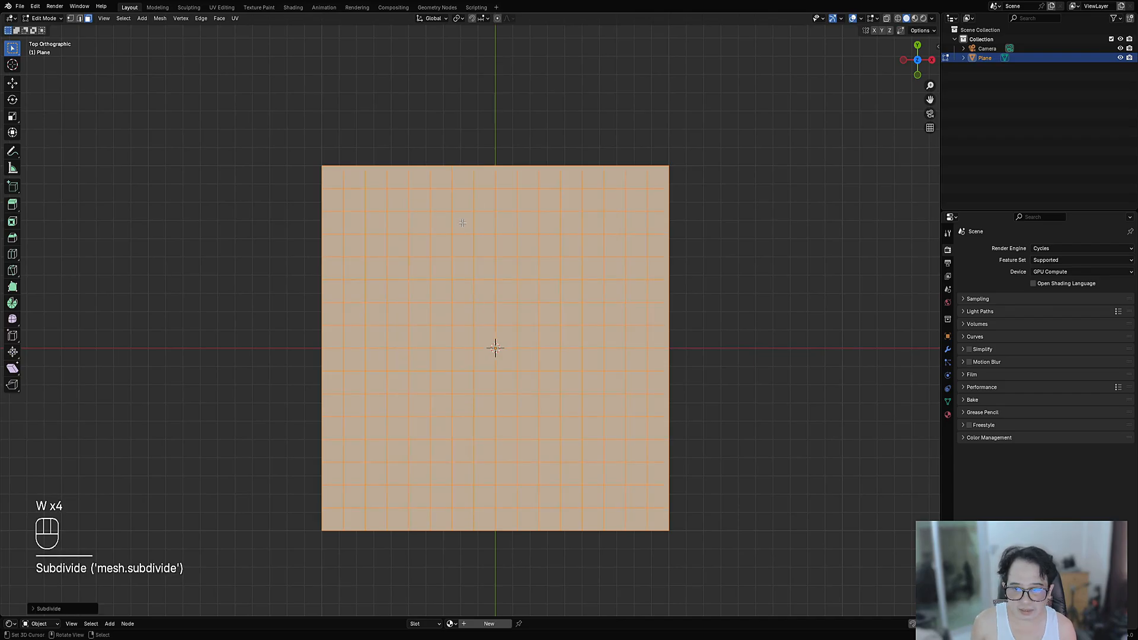
{"action": "key", "text": "alt+a"}
Step: Select the four uppermost faces of the plane's leftmost column and merge them into one tall face
{"action": "scroll", "coordinate": [506, 286], "scroll_direction": "up", "scroll_amount": 2}
{"action": "middle_click_drag", "start_coordinate": [418, 224], "coordinate": [488, 287], "text": "shift"}
{"action": "key", "text": "3"}
{"action": "right_click", "coordinate": [397, 209]}
{"action": "right_click", "coordinate": [402, 307], "text": "ctrl"}
{"action": "scroll", "coordinate": [488, 284], "scroll_direction": "up", "scroll_amount": 2}
{"action": "key", "text": "Tab"}
{"action": "key", "text": "w"}
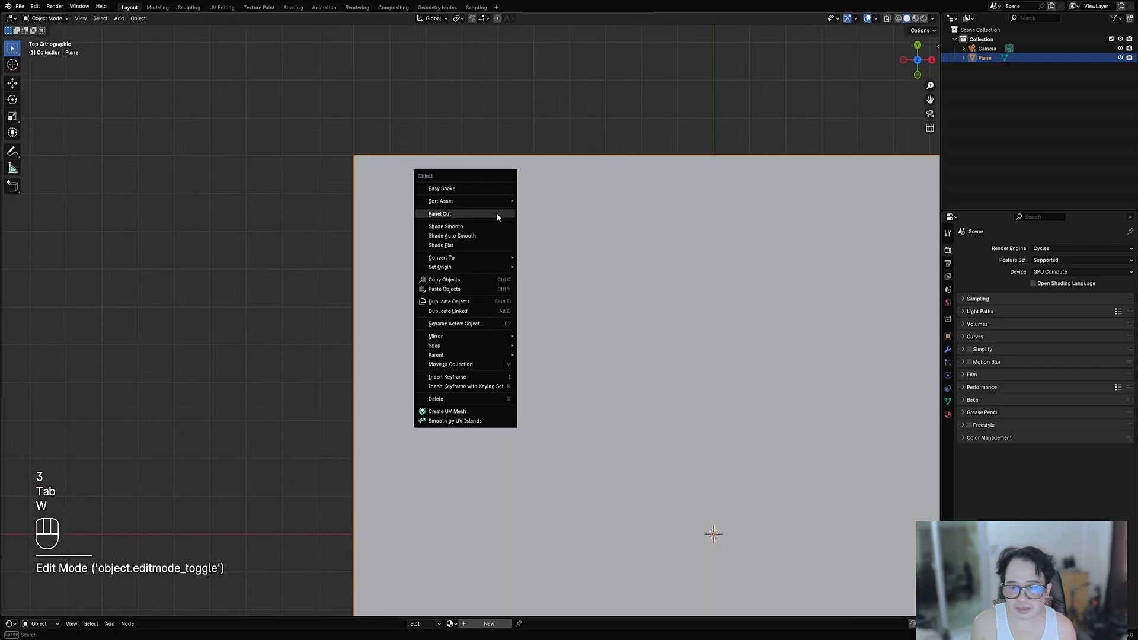
{"action": "key", "text": "Tab"}
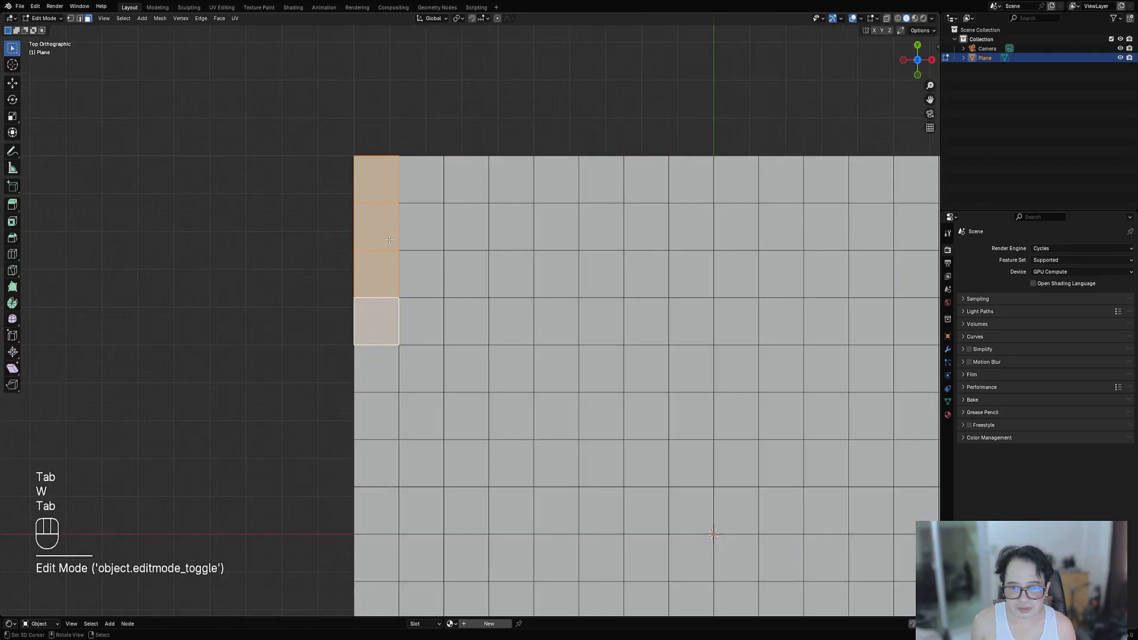
{"action": "right_click", "coordinate": [421, 178]}
{"action": "key", "text": "f"}
Step: Merge the four uppermost faces in each of the next four columns into one tall face per column
{"action": "right_click", "coordinate": [422, 320], "text": "ctrl"}
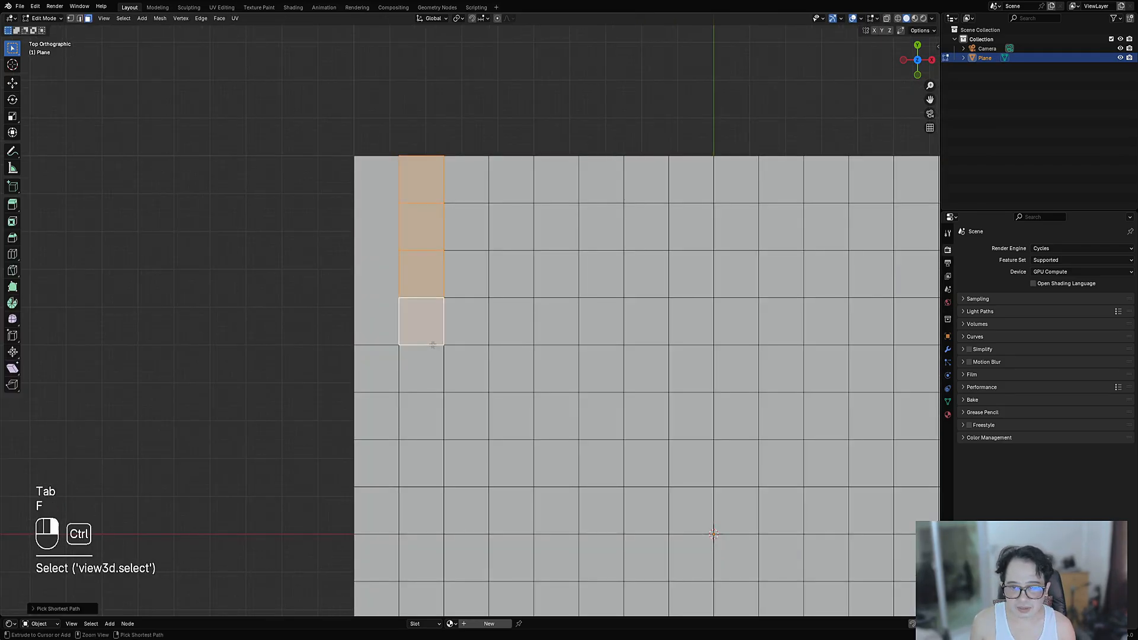
{"action": "key", "text": "f"}
{"action": "right_click", "coordinate": [466, 180]}
{"action": "right_click", "coordinate": [474, 320], "text": "ctrl"}
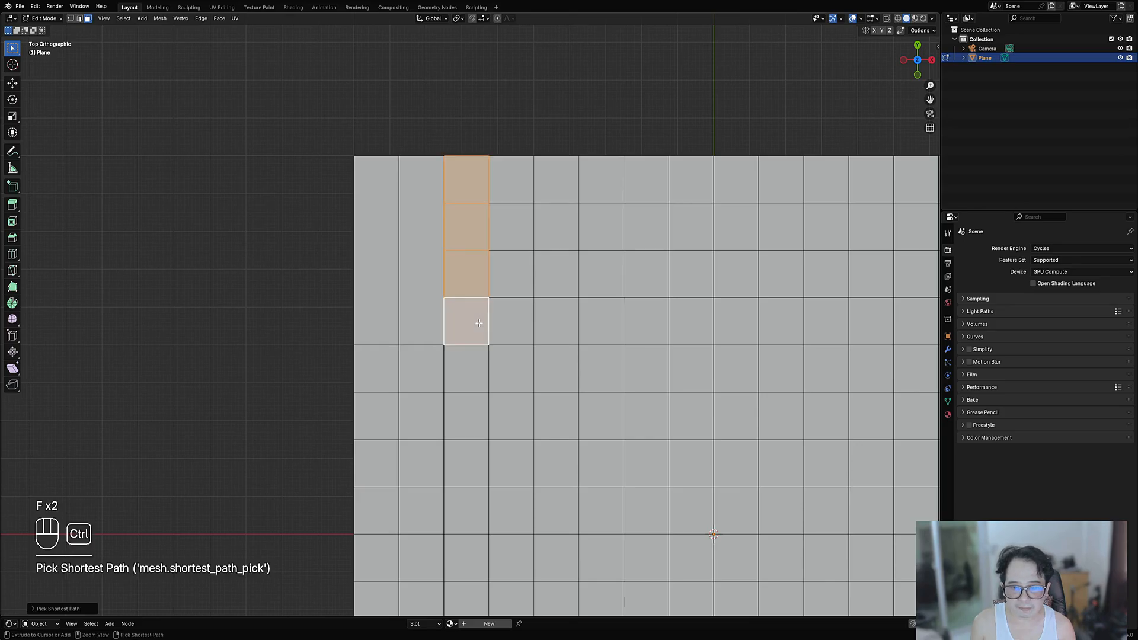
{"action": "key", "text": "f"}
{"action": "right_click", "coordinate": [510, 178]}
{"action": "right_click", "coordinate": [511, 320], "text": "ctrl"}
{"action": "key", "text": "f"}
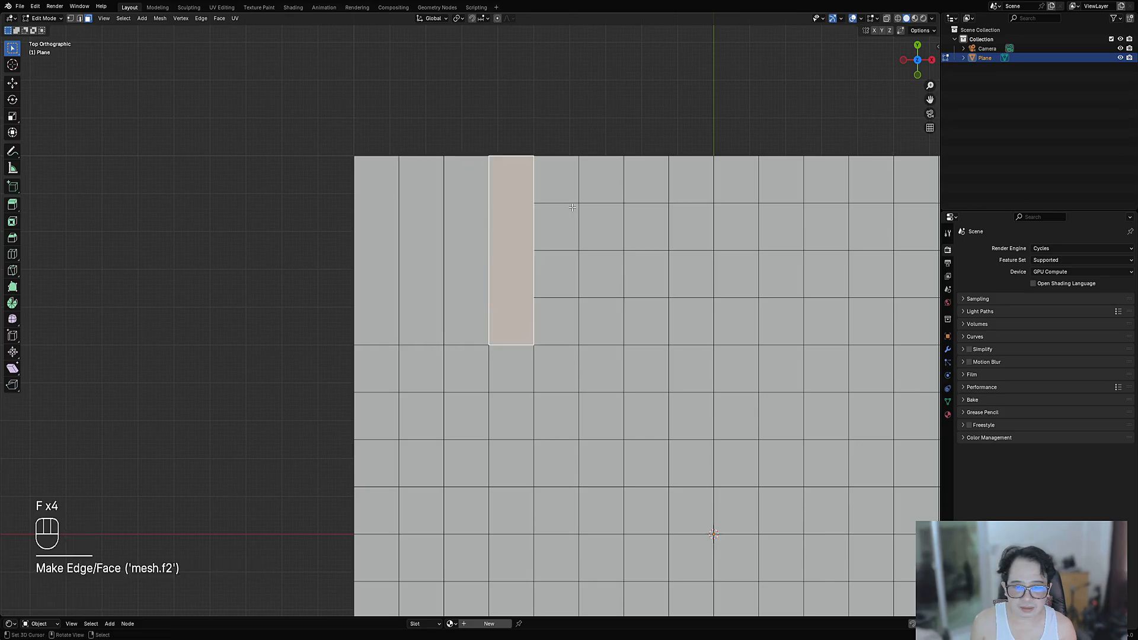
{"action": "right_click", "coordinate": [556, 178]}
{"action": "right_click", "coordinate": [555, 320], "text": "ctrl"}
{"action": "key", "text": "f"}
Step: Select the five tall merged faces and apply Panel Cut to them with the "floater inset indent" preset
{"action": "right_click", "coordinate": [377, 254]}
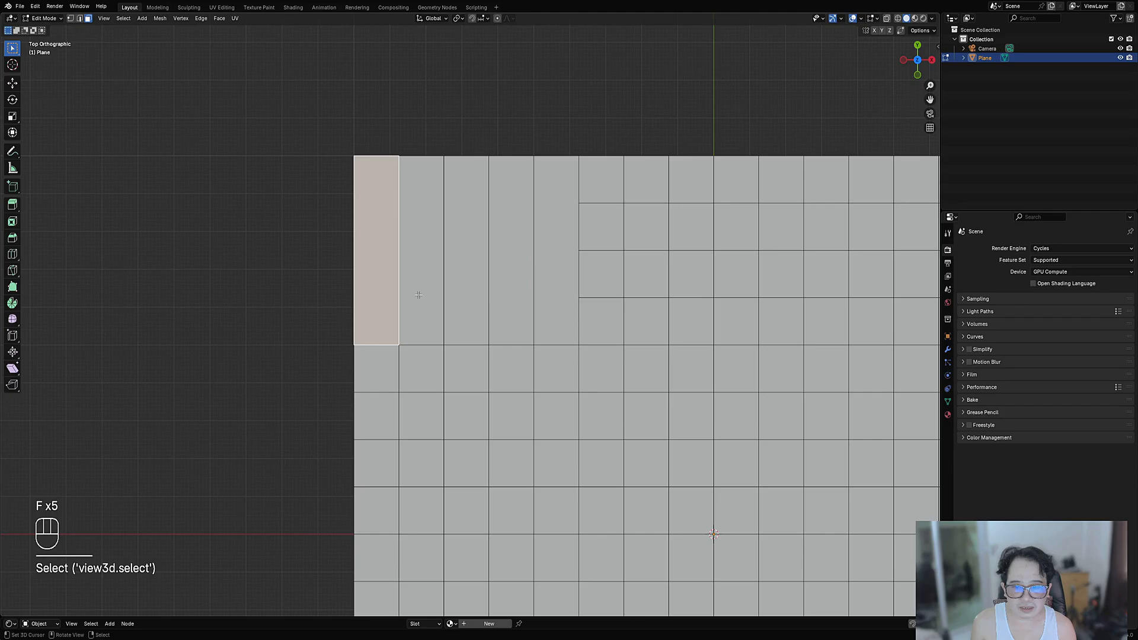
{"action": "right_click", "coordinate": [535, 311], "text": "ctrl"}
{"action": "middle_click_drag", "start_coordinate": [535, 312], "coordinate": [497, 298], "text": "shift"}
{"action": "key", "text": "Tab"}
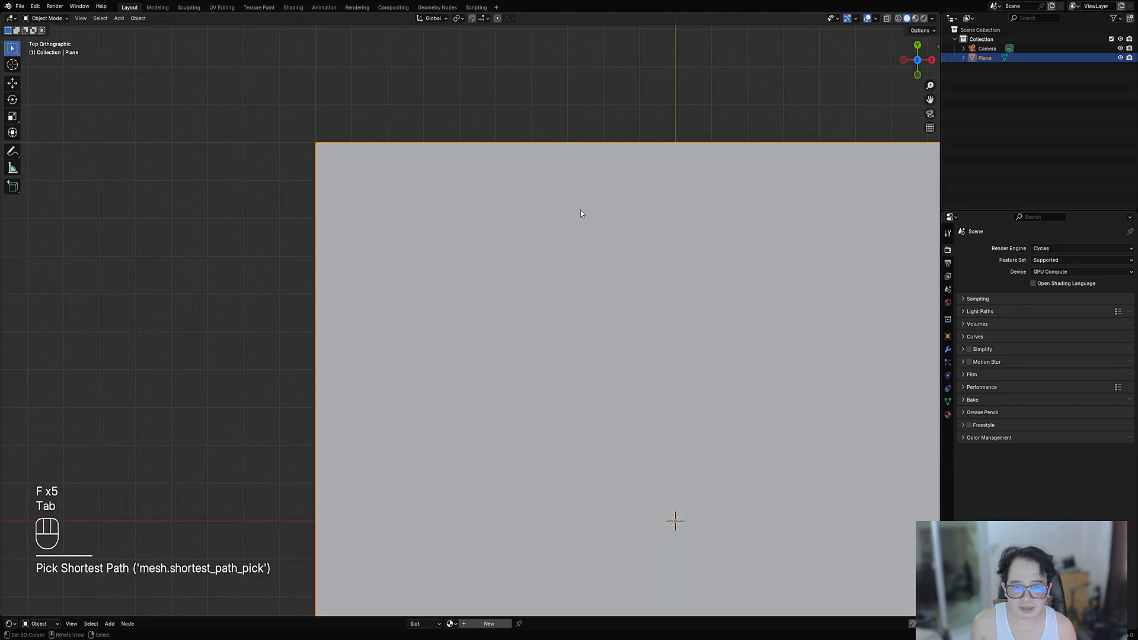
{"action": "key", "text": "w"}
{"action": "left_click", "coordinate": [580, 210]}
{"action": "left_click", "coordinate": [639, 232]}
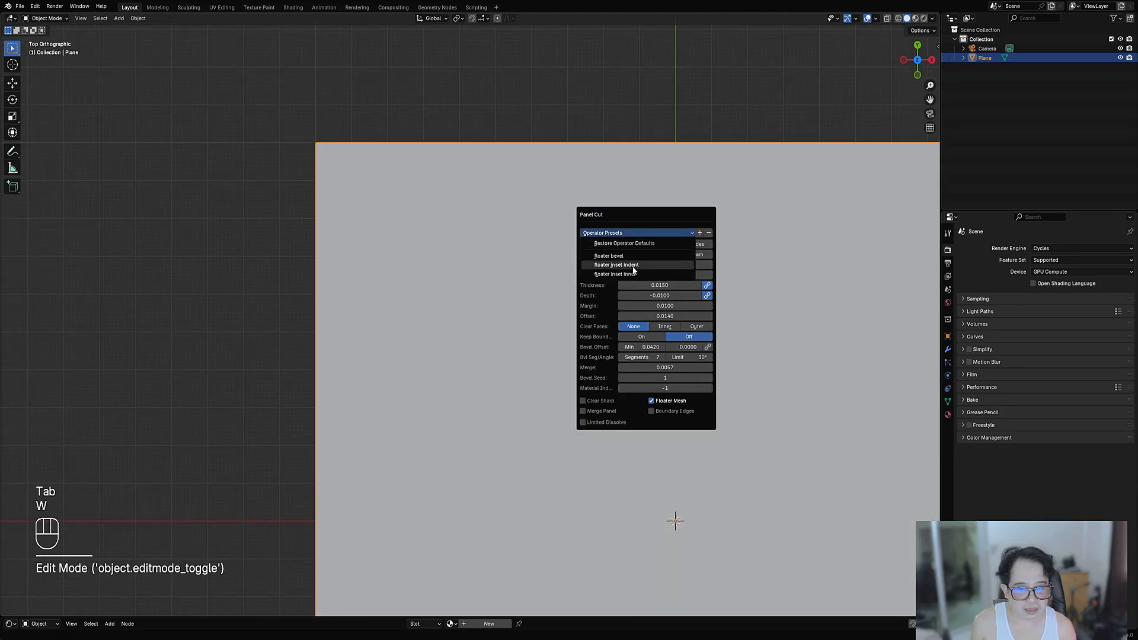
{"action": "left_click", "coordinate": [632, 266]}
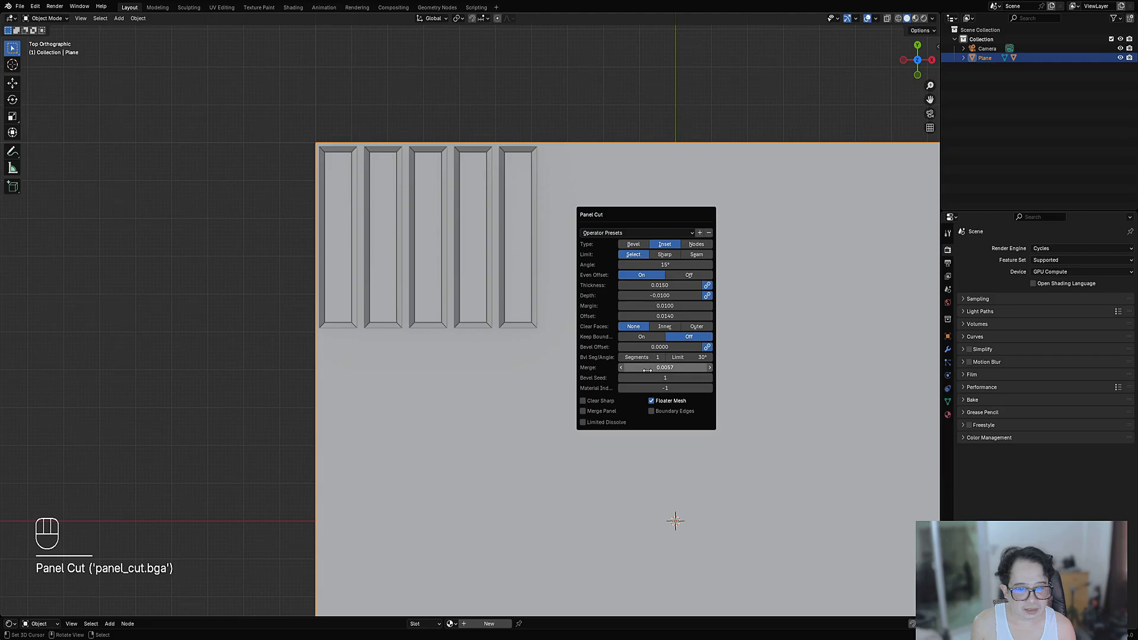
Step: Round the corners of the five inset slots with a bevel offset of 0.0460 and 5 segments
{"action": "left_click_drag", "start_coordinate": [652, 346], "coordinate": [696, 346], "text": "shift"}
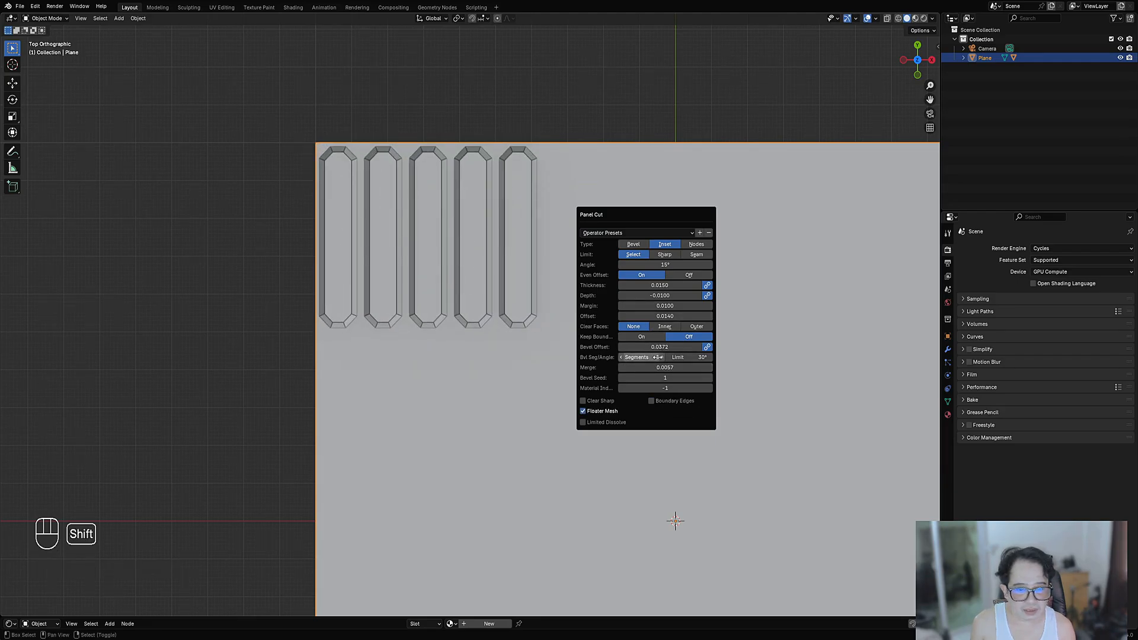
{"action": "left_click", "coordinate": [664, 358]}
{"action": "left_click", "coordinate": [664, 358]}
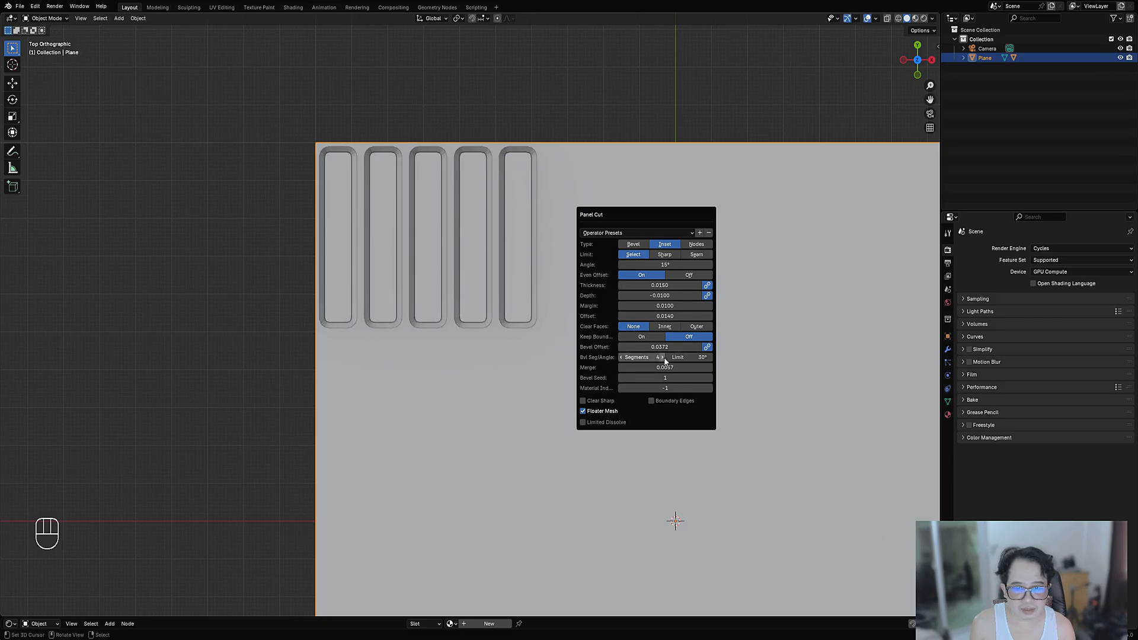
{"action": "left_click", "coordinate": [664, 358]}
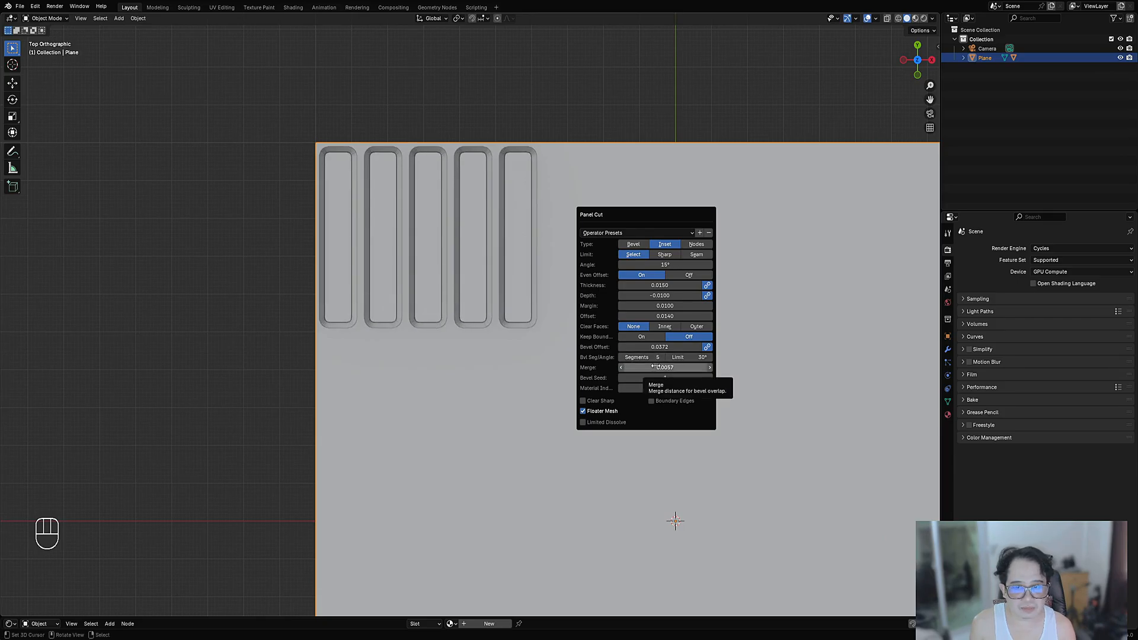
{"action": "left_click_drag", "start_coordinate": [656, 346], "coordinate": [658, 346], "text": "shift"}
Step: Set the panel cut's merge distance to 0.0001 and its margin to 0.0200
{"action": "left_click", "coordinate": [664, 366]}
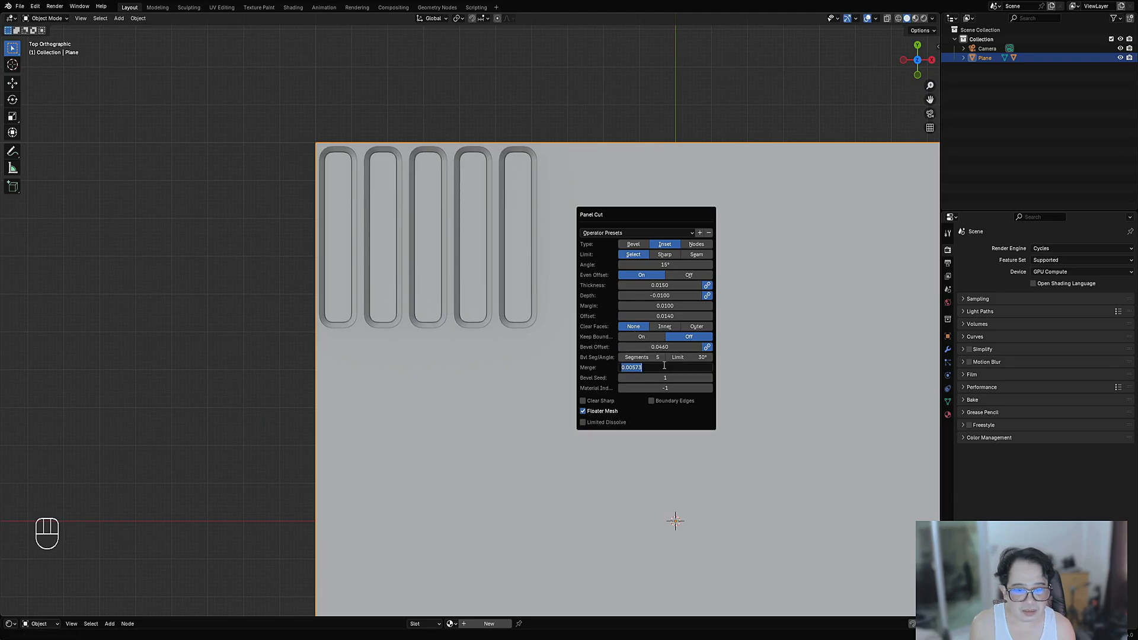
{"action": "type", "text": ".0001"}
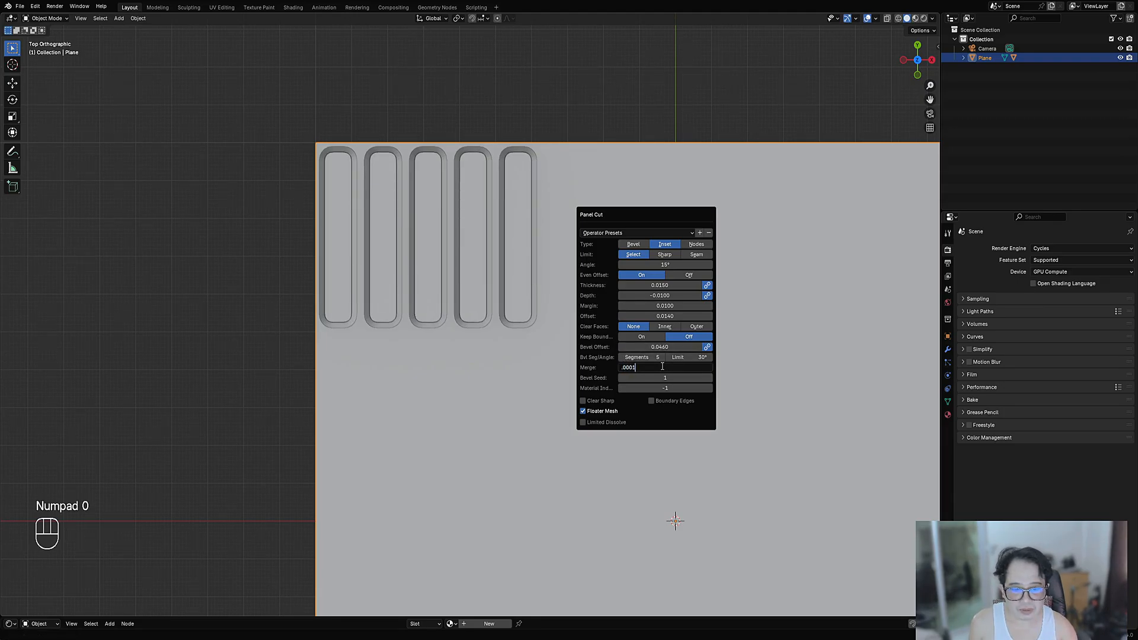
{"action": "key", "text": "Return"}
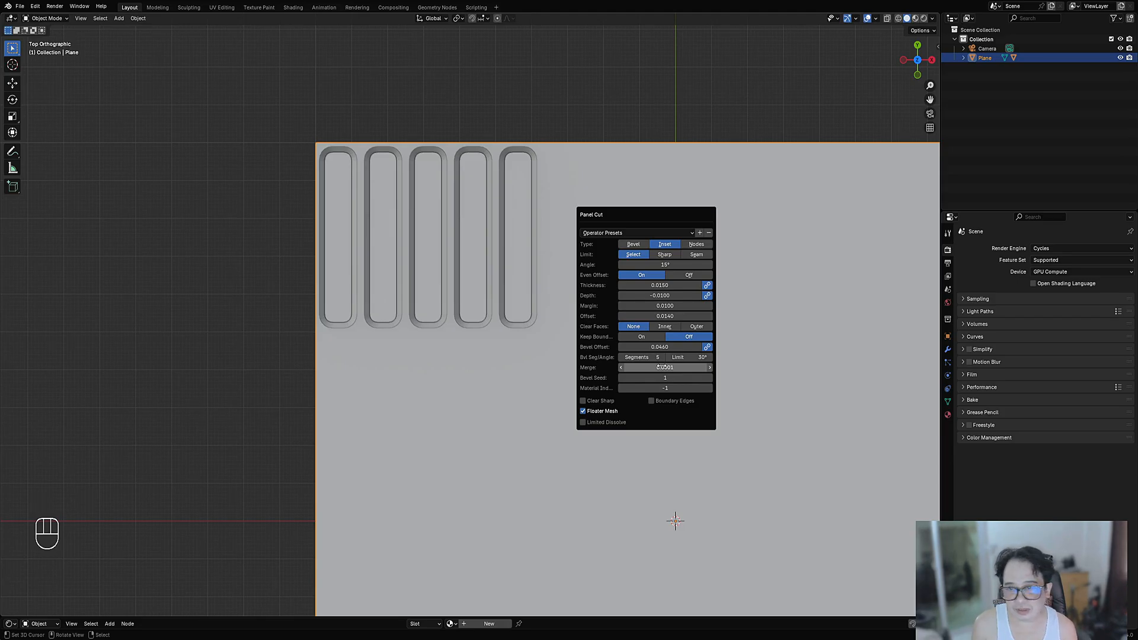
{"action": "left_click_drag", "start_coordinate": [658, 306], "coordinate": [679, 306]}
{"action": "scroll", "coordinate": [509, 231], "scroll_direction": "down", "scroll_amount": 4}
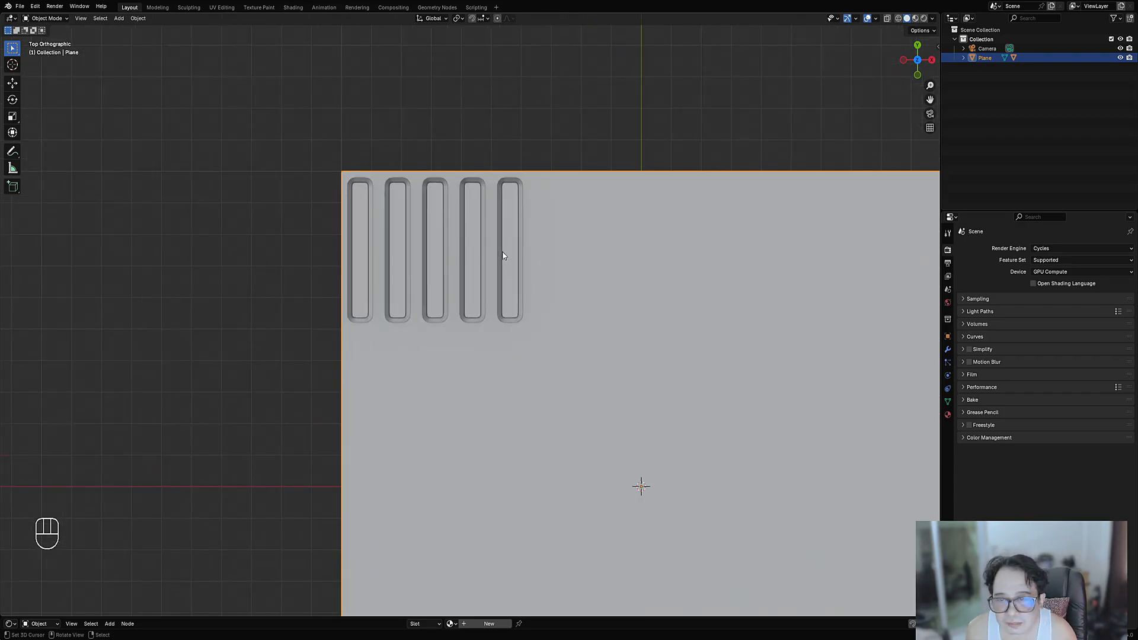
Step: Reopen the panel cut settings and fine-tune the slots to a margin of 0.0221 and a bevel offset of about 0.051
{"action": "key", "text": "F9"}
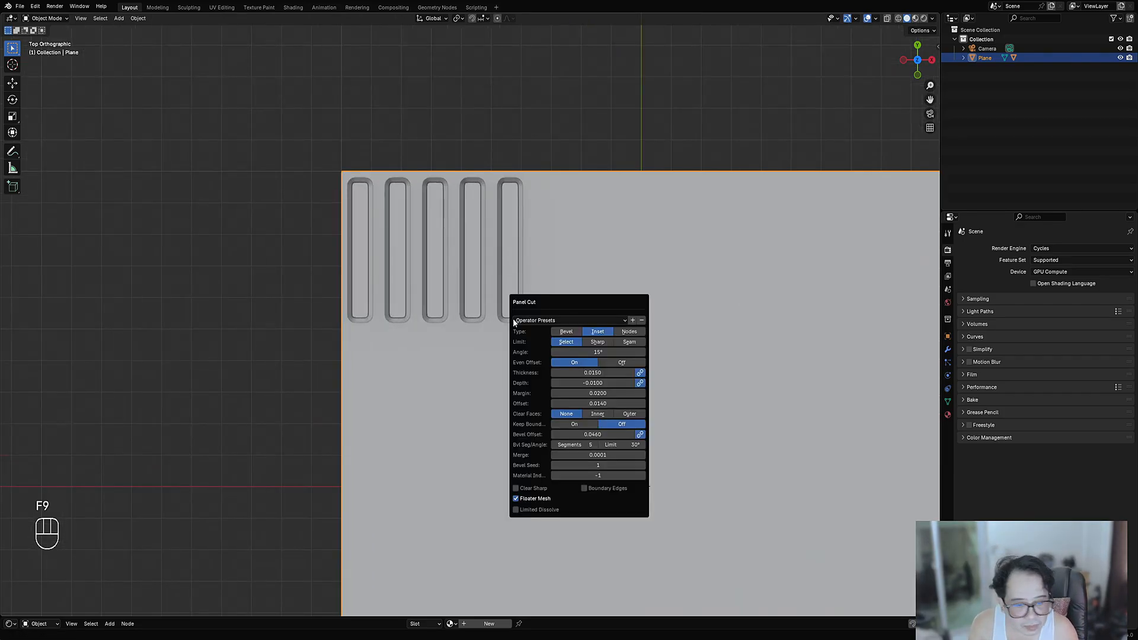
{"action": "left_click_drag", "start_coordinate": [596, 393], "coordinate": [618, 394], "text": "shift"}
{"action": "left_click_drag", "start_coordinate": [597, 434], "coordinate": [609, 434], "text": "shift"}
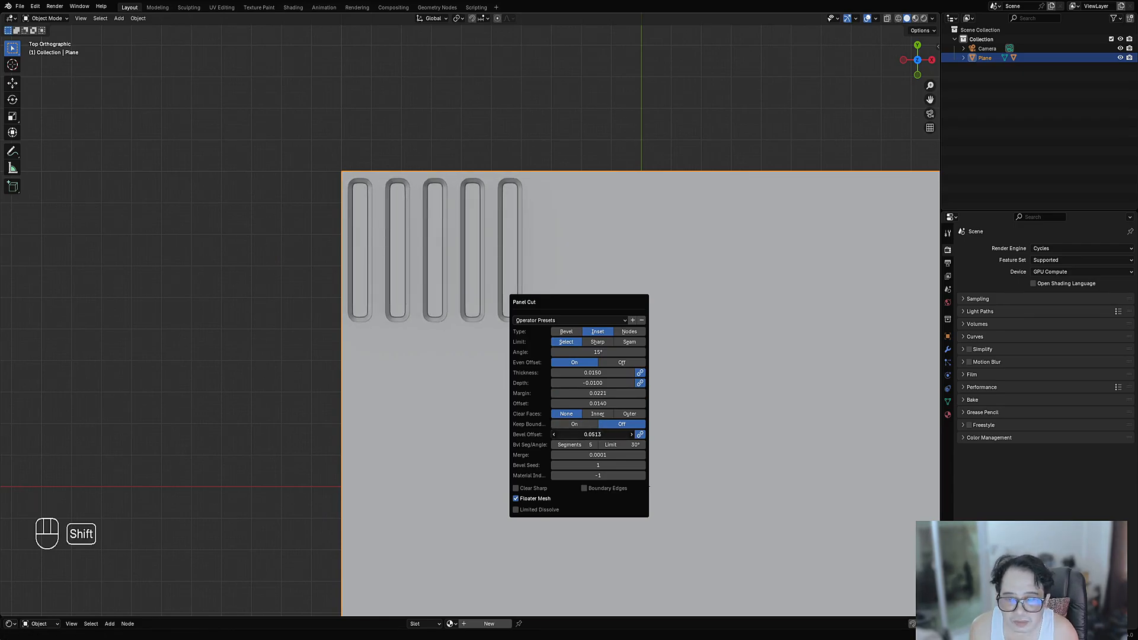
{"action": "scroll", "coordinate": [438, 363], "scroll_direction": "down", "scroll_amount": 4}
Step: Return to mesh editing, clear the selection and select a block of faces five wide and four high below the slots
{"action": "key", "text": "Tab"}
{"action": "scroll", "coordinate": [438, 363], "scroll_direction": "up", "scroll_amount": 3}
{"action": "key", "text": "alt+a"}
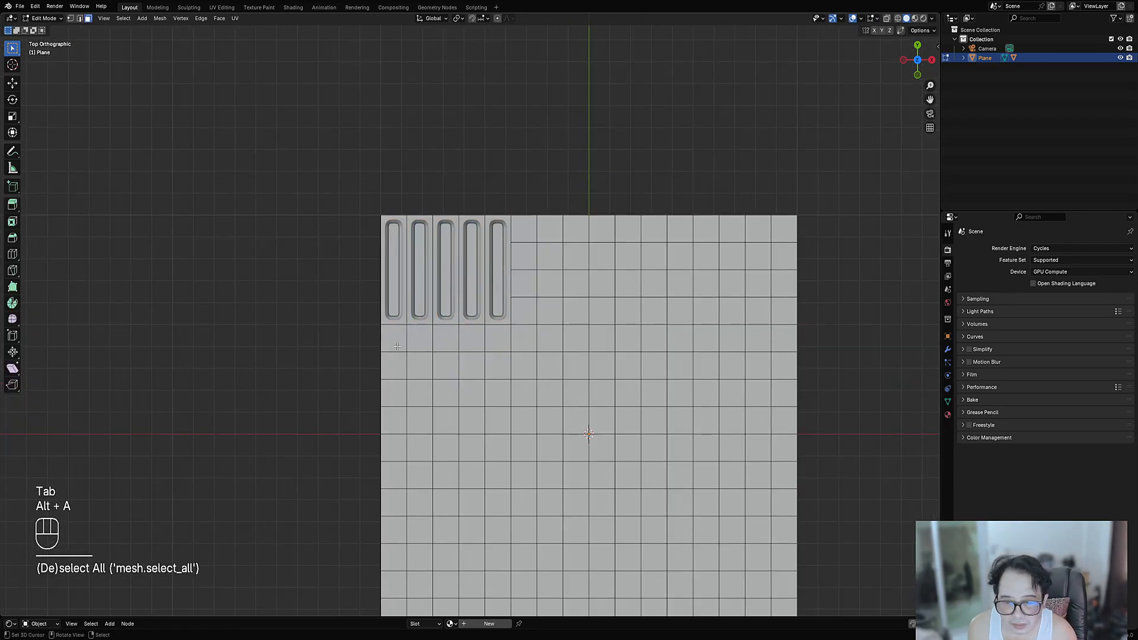
{"action": "middle_click_drag", "start_coordinate": [442, 393], "coordinate": [462, 352], "text": "shift"}
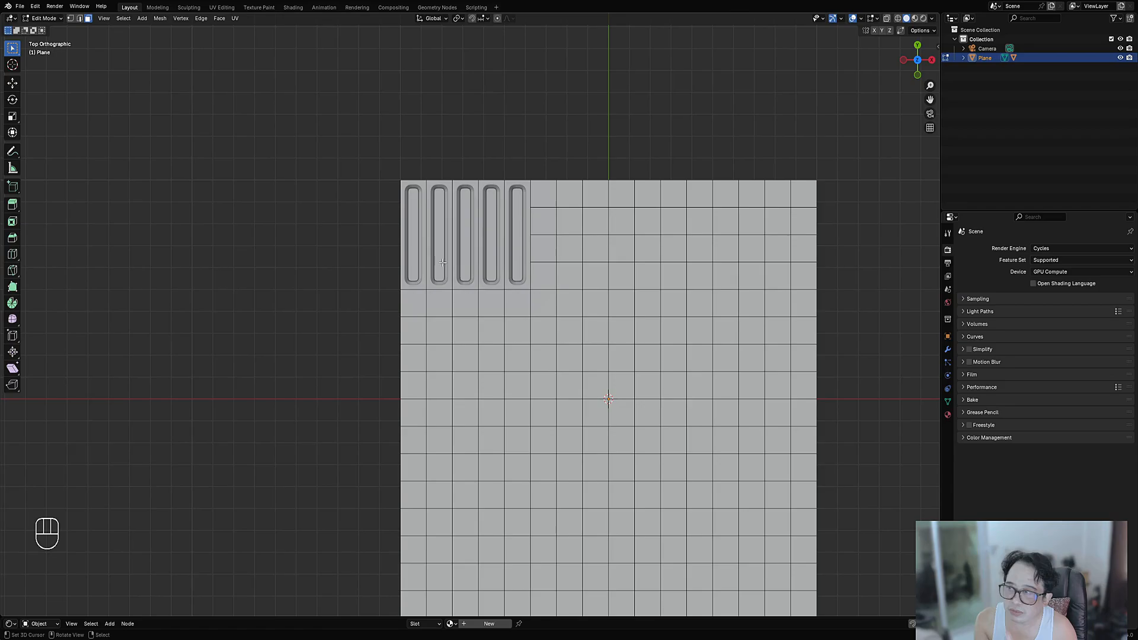
{"action": "scroll", "coordinate": [436, 303], "scroll_direction": "up", "scroll_amount": 1}
{"action": "left_click", "coordinate": [400, 347]}
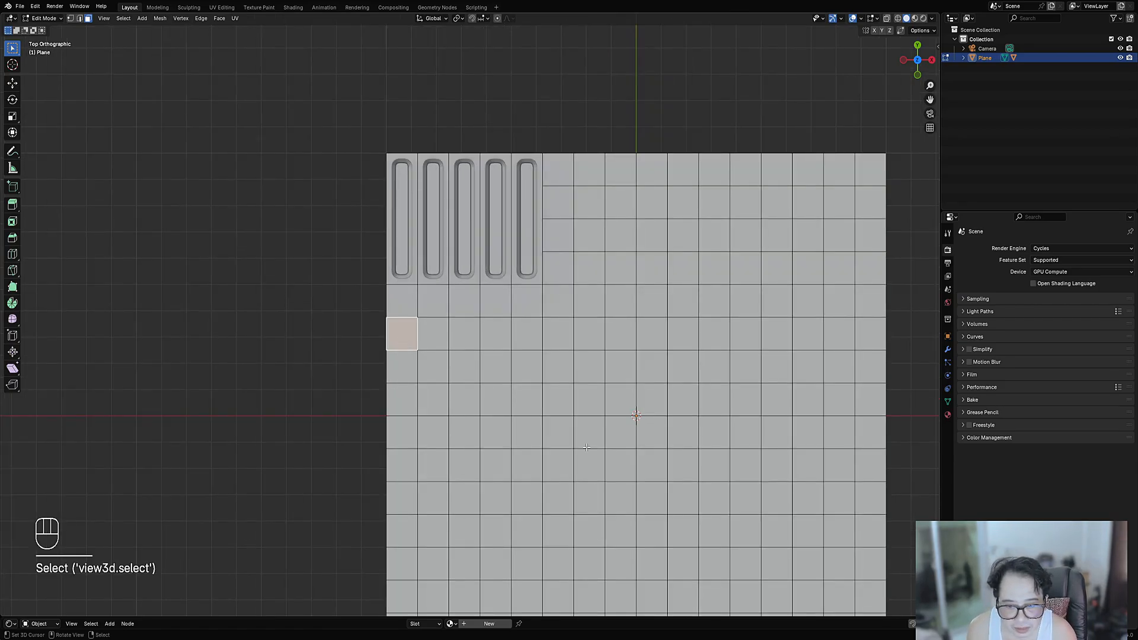
{"action": "left_click", "coordinate": [526, 432], "text": "ctrl+shift"}
Step: Apply an Inset-type Panel Cut to the selected block of faces in object mode
{"action": "key", "text": "Tab"}
{"action": "scroll", "coordinate": [560, 293], "scroll_direction": "up", "scroll_amount": 2}
{"action": "key", "text": "w"}
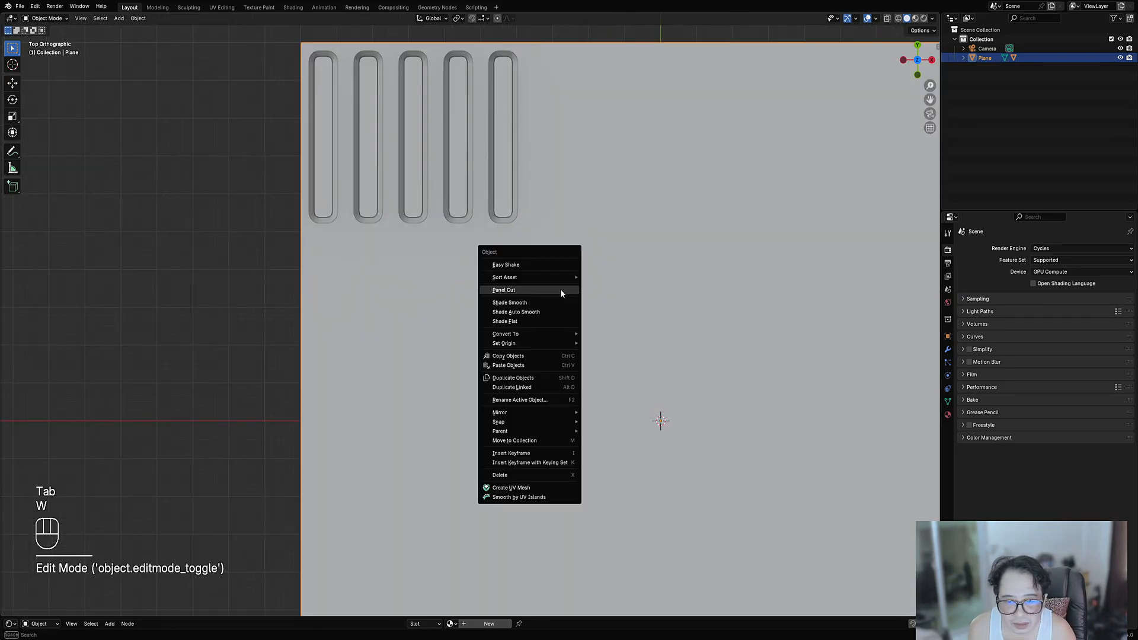
{"action": "left_click", "coordinate": [560, 290]}
{"action": "left_click", "coordinate": [642, 326]}
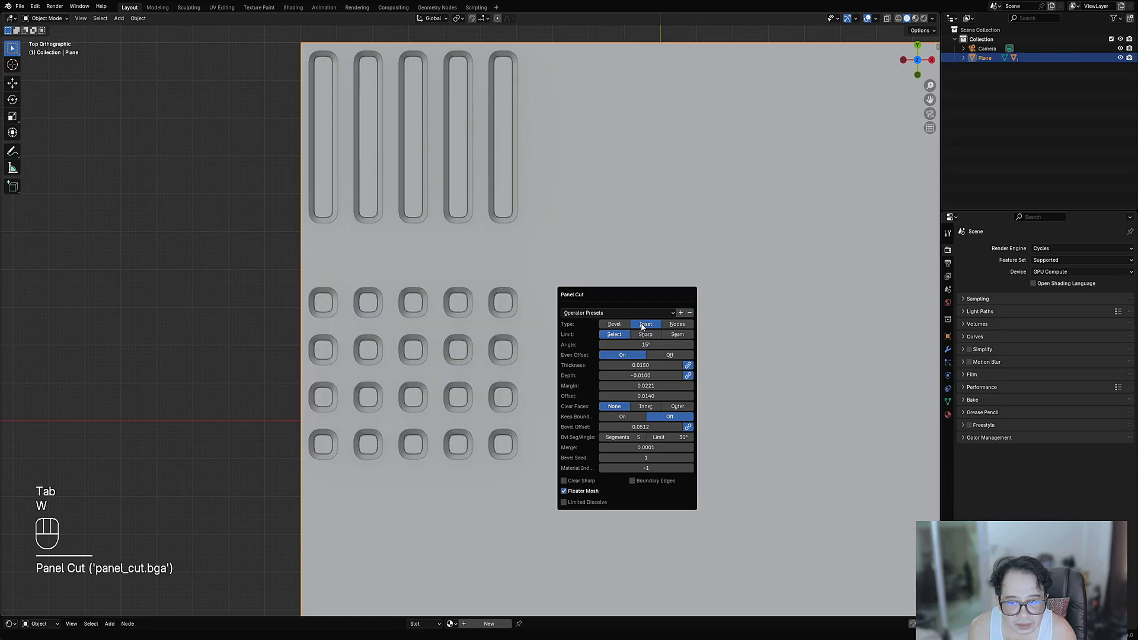
Step: Make the small insets circular with a bevel offset of about 0.195 and set the merge distance to 0.0050
{"action": "left_click_drag", "start_coordinate": [632, 429], "coordinate": [658, 428]}
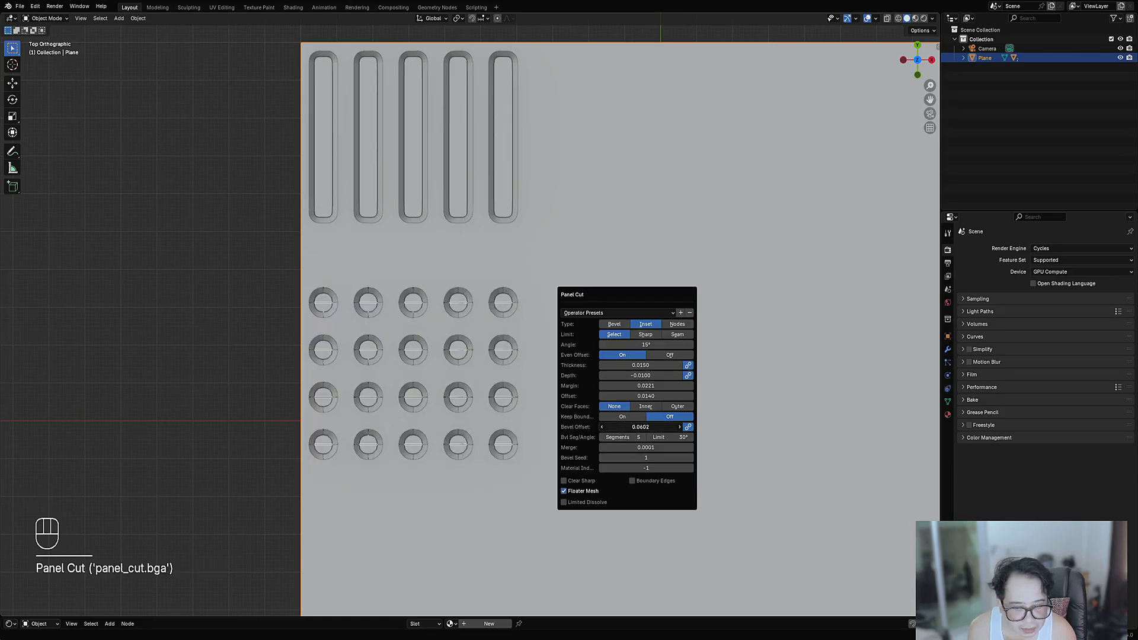
{"action": "left_click", "coordinate": [647, 449]}
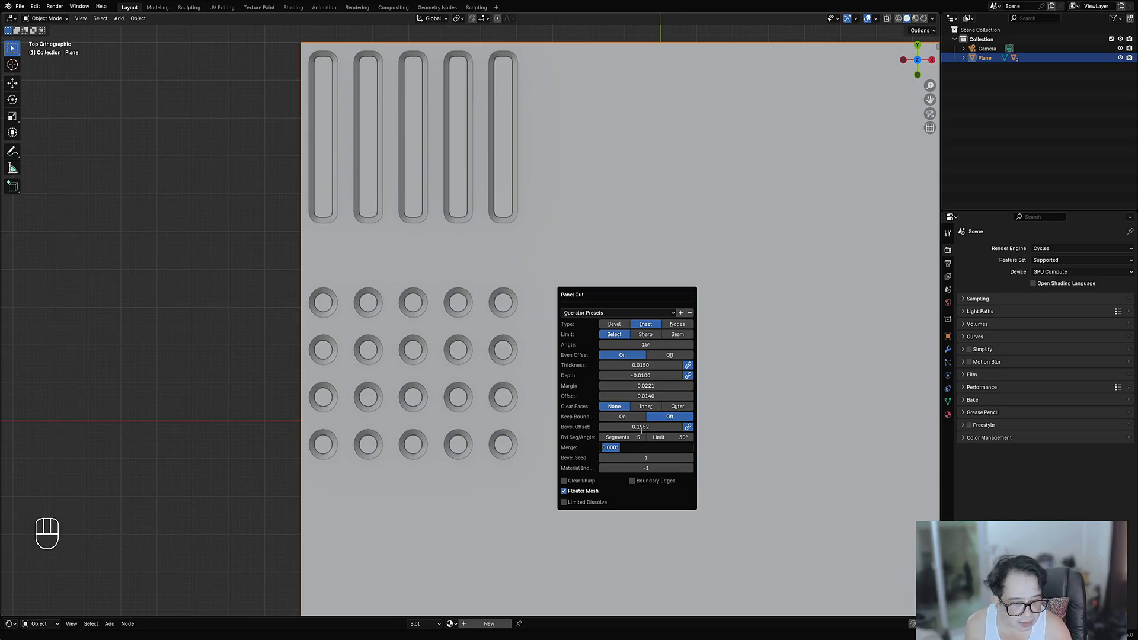
{"action": "type", "text": ".0"}
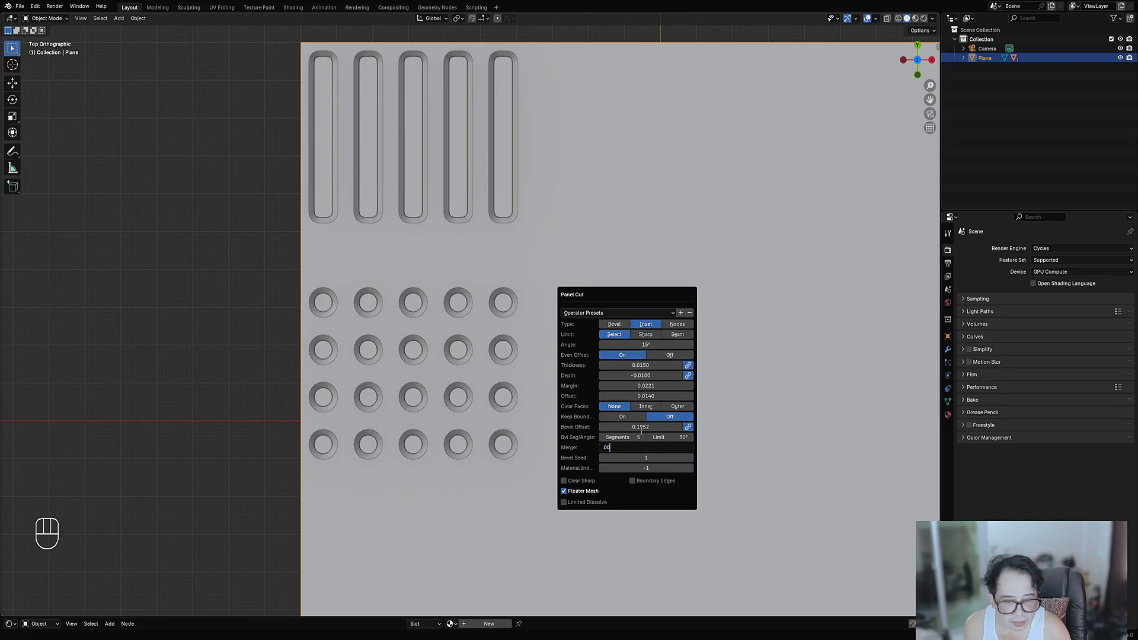
{"action": "key", "text": "Return"}
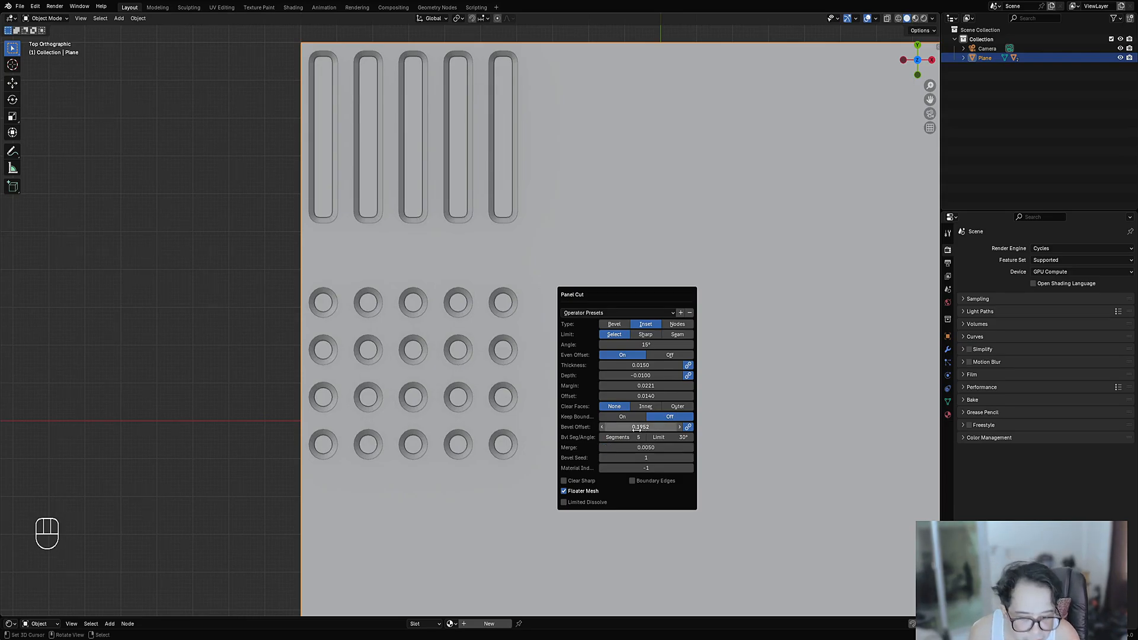
Step: Return to mesh editing, clear the selection and select five faces in a plus shape below the circular insets
{"action": "scroll", "coordinate": [616, 397], "scroll_direction": "down", "scroll_amount": 5}
{"action": "middle_click_drag", "start_coordinate": [517, 393], "coordinate": [528, 356], "text": "shift"}
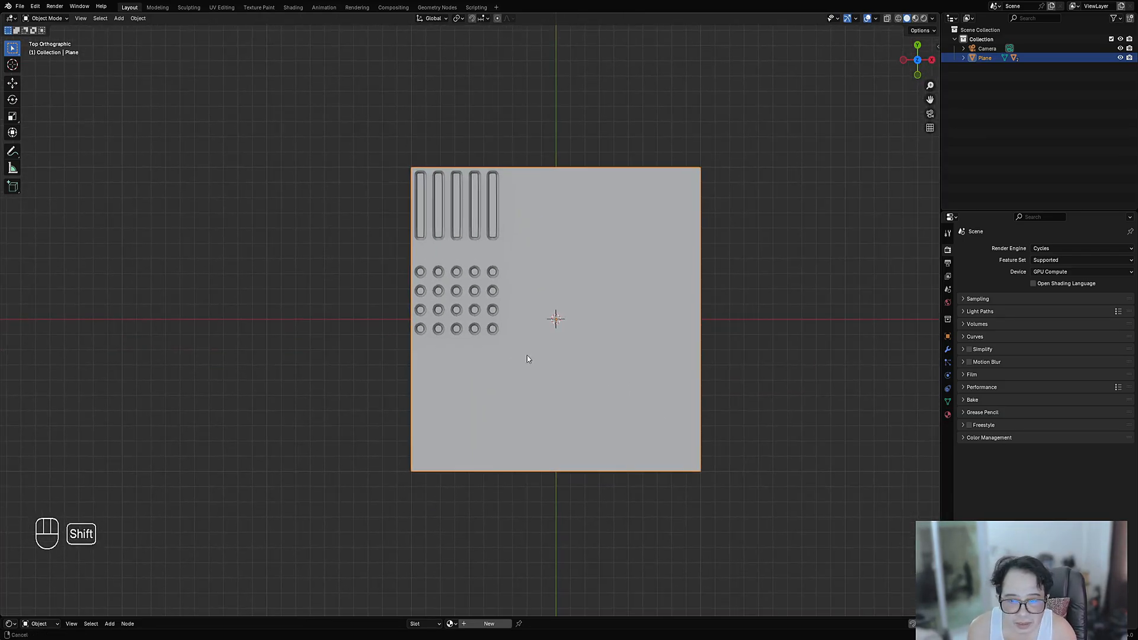
{"action": "key", "text": "Tab"}
{"action": "key", "text": "alt+a"}
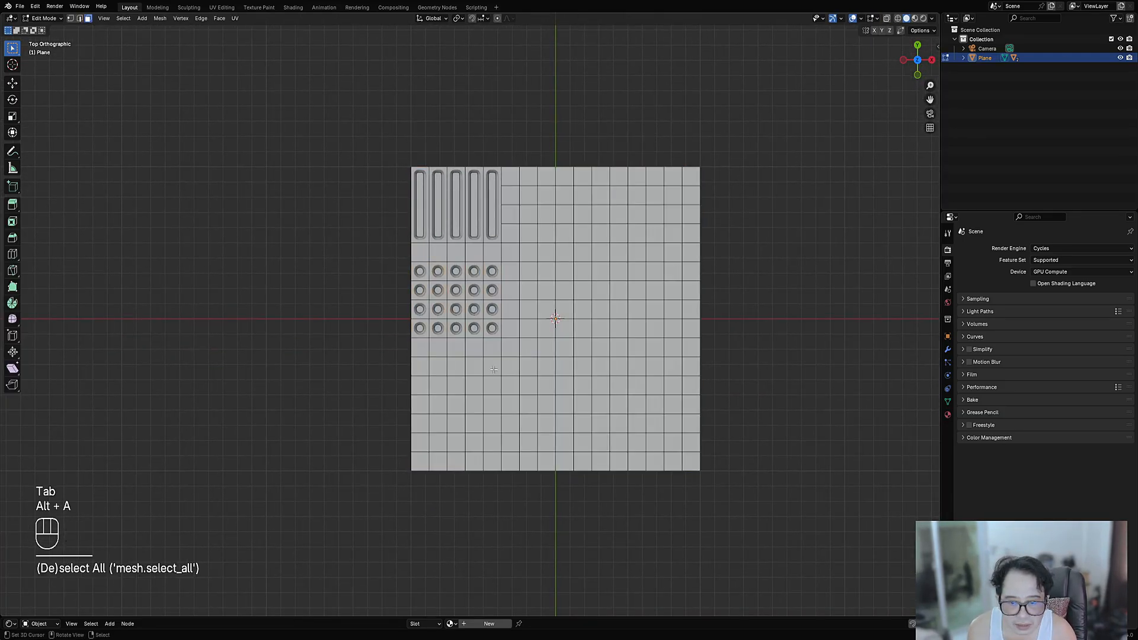
{"action": "left_click", "coordinate": [439, 367], "text": "shift"}
{"action": "left_click", "coordinate": [437, 384], "text": "shift"}
{"action": "left_click", "coordinate": [420, 385], "text": "shift"}
{"action": "left_click", "coordinate": [455, 385], "text": "shift"}
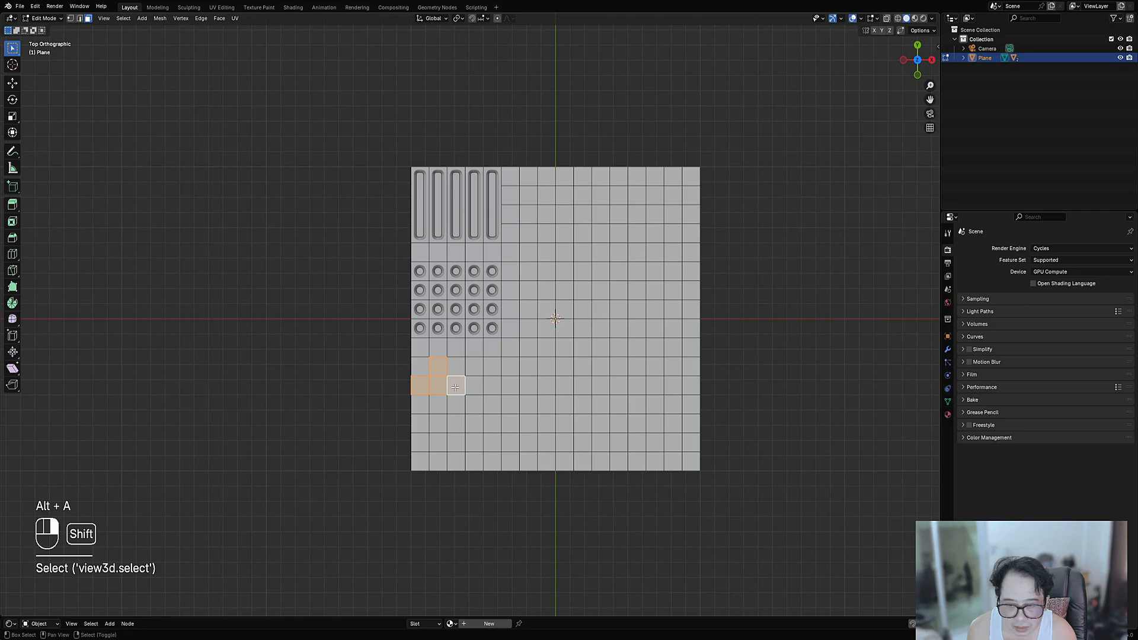
{"action": "left_click", "coordinate": [438, 404], "text": "shift"}
Step: Panel Cut the plus-shaped faces using the "floater inset indent" preset, Boundary Edges enabled, bevel offset 0.0310 and margin 0.0240
{"action": "key", "text": "Tab"}
{"action": "key", "text": "w"}
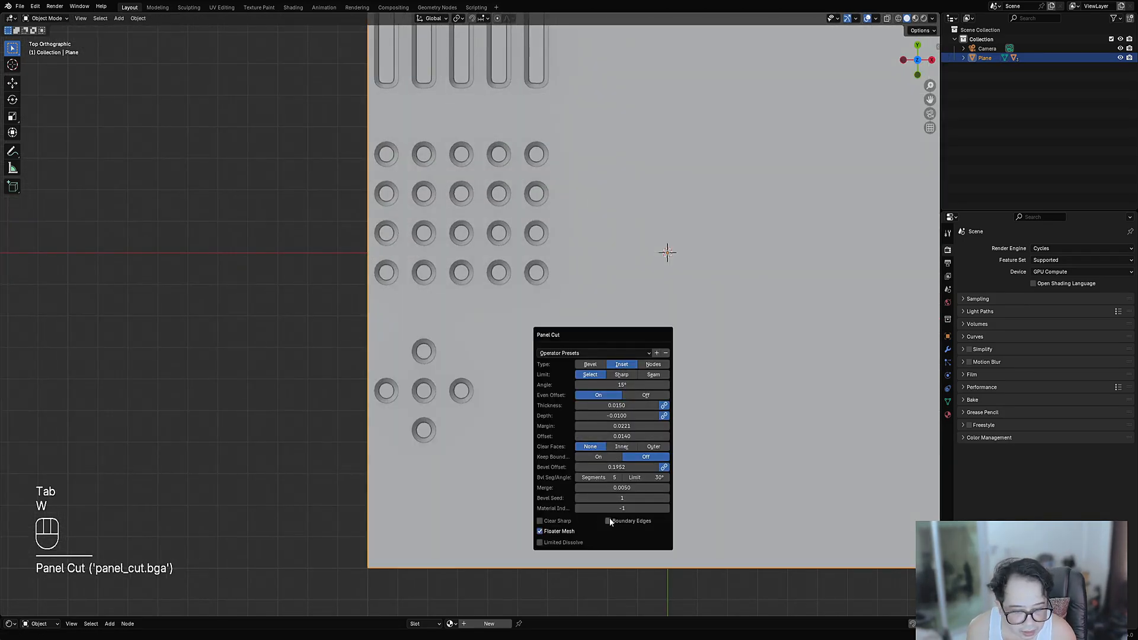
{"action": "left_click", "coordinate": [603, 353]}
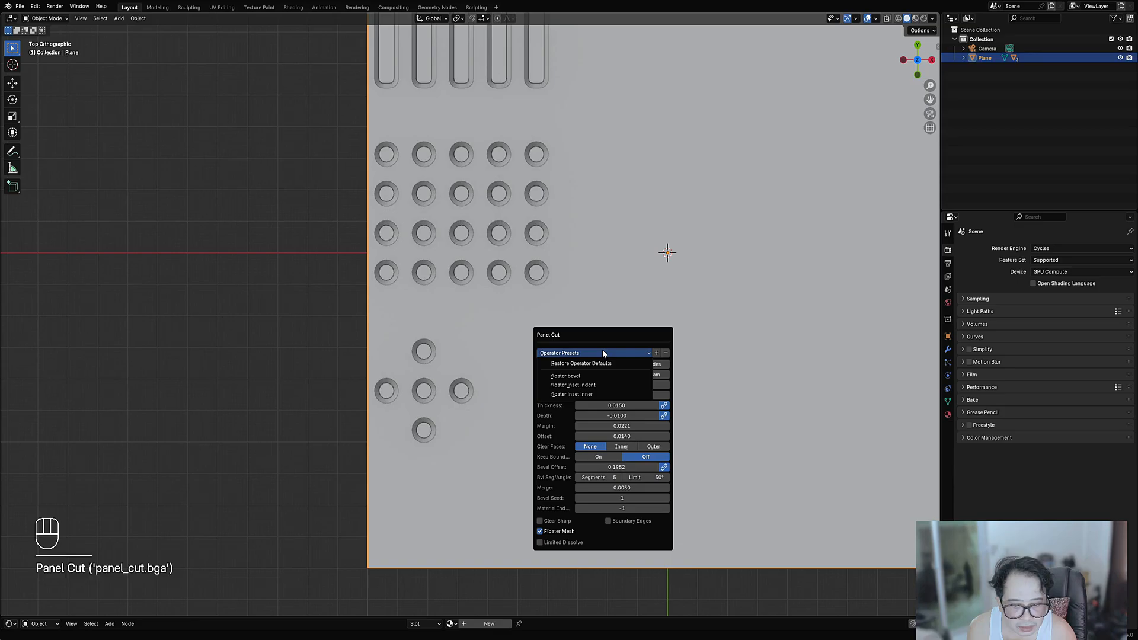
{"action": "left_click", "coordinate": [599, 386]}
{"action": "left_click", "coordinate": [619, 531]}
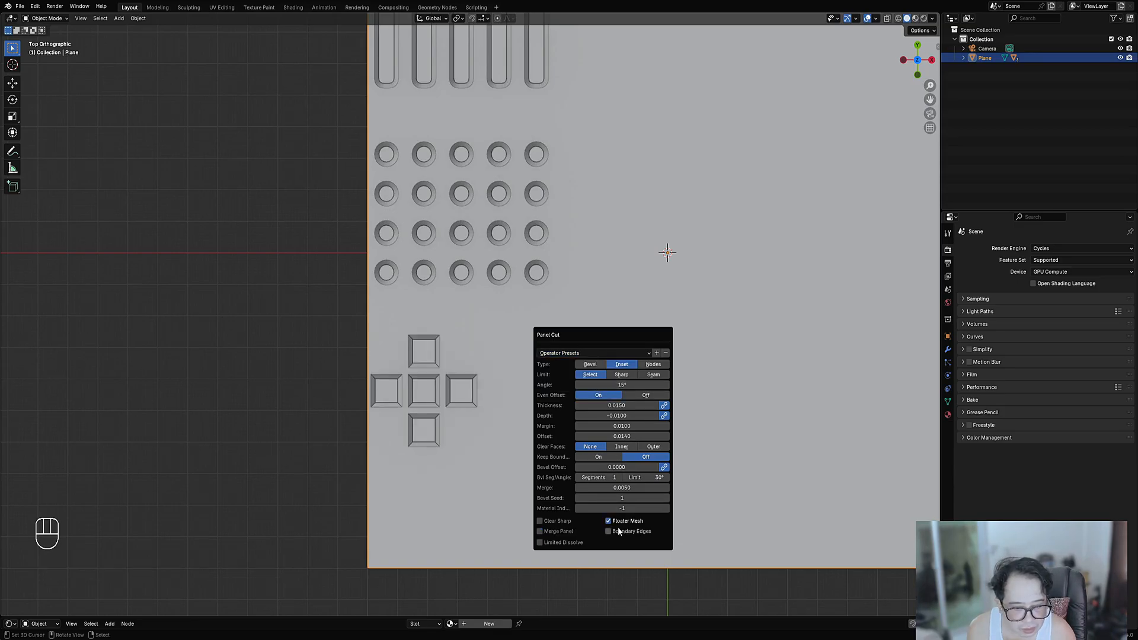
{"action": "left_click_drag", "start_coordinate": [613, 465], "coordinate": [640, 466]}
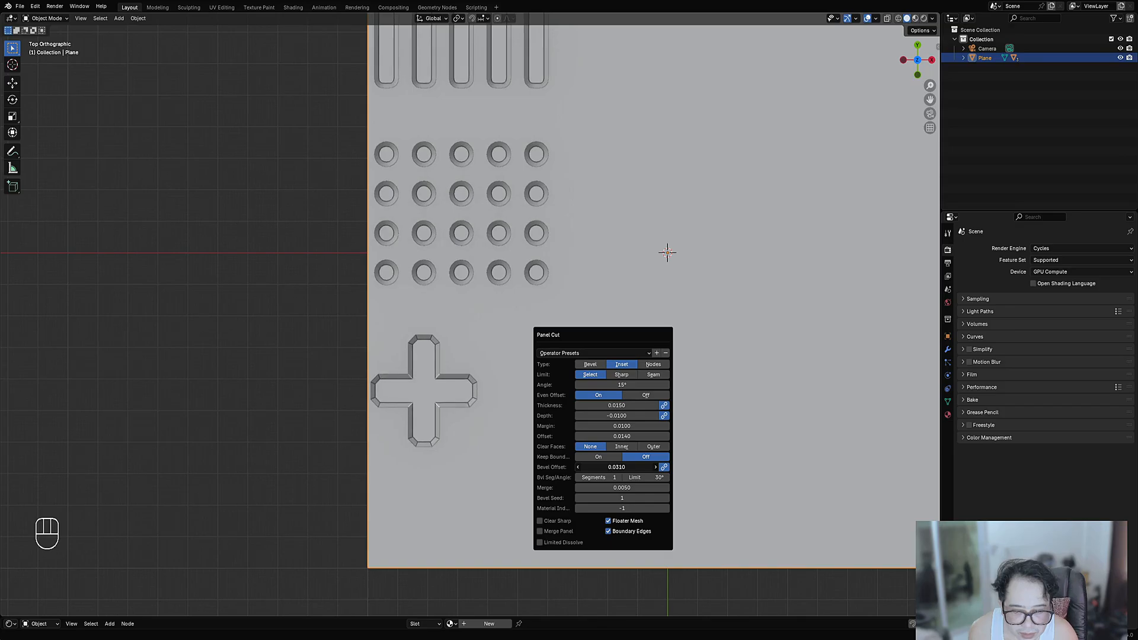
{"action": "left_click_drag", "start_coordinate": [617, 425], "coordinate": [627, 425]}
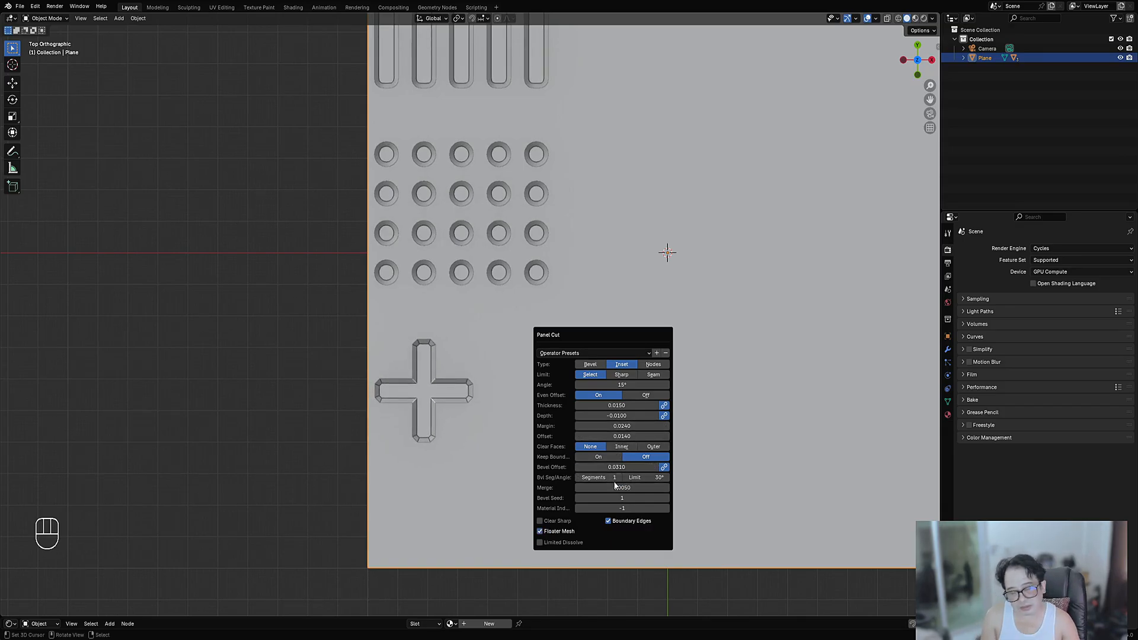
Step: Select five more faces in a second plus shape directly beside the first plus cut
{"action": "key", "text": "Tab"}
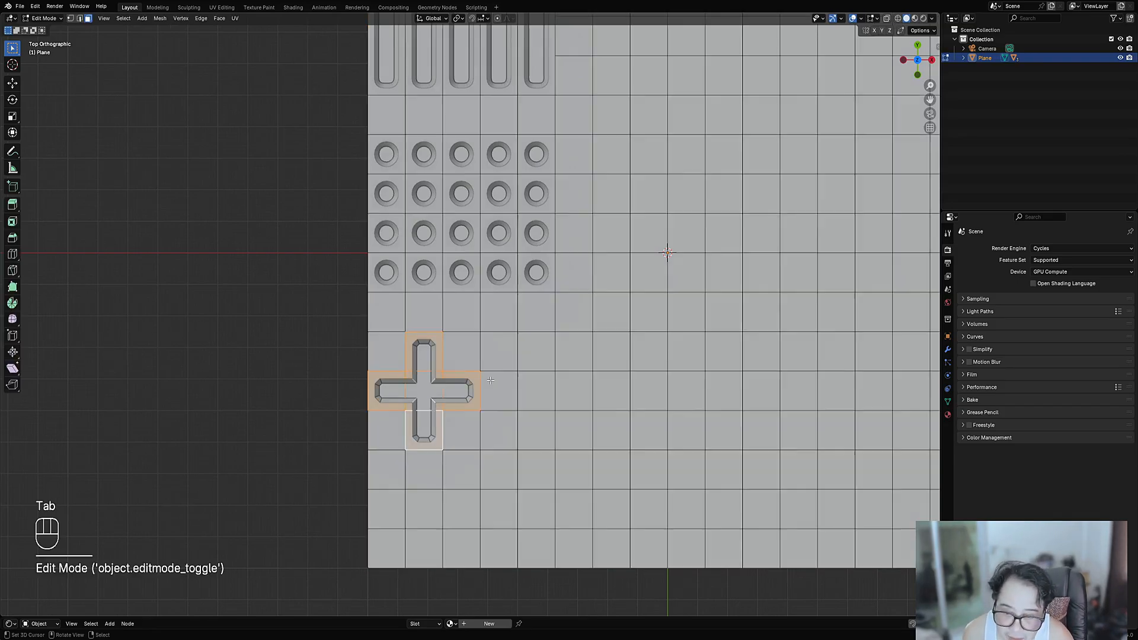
{"action": "left_click", "coordinate": [531, 361]}
{"action": "left_click", "coordinate": [499, 391], "text": "shift"}
{"action": "left_click", "coordinate": [536, 391], "text": "shift"}
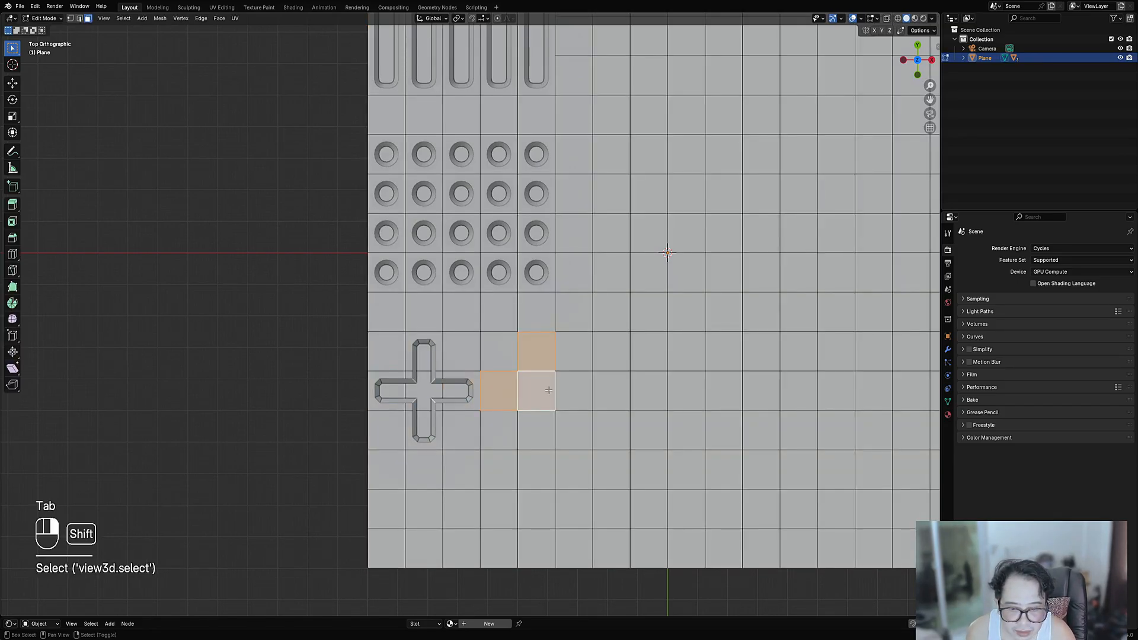
{"action": "left_click", "coordinate": [574, 391], "text": "shift"}
{"action": "left_click", "coordinate": [536, 429], "text": "shift"}
Step: Try a Panel Cut on the second plus-shaped selection with the same settings, and undo it
{"action": "key", "text": "Tab"}
{"action": "key", "text": "w"}
{"action": "left_click", "coordinate": [601, 372]}
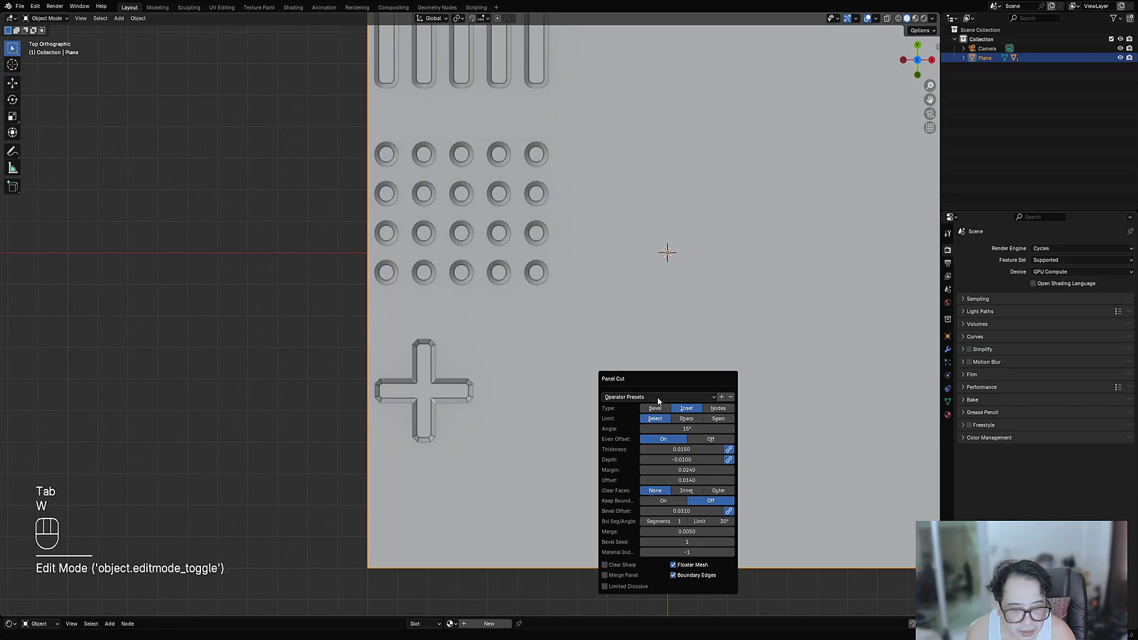
{"action": "scroll", "coordinate": [536, 385], "scroll_direction": "down", "scroll_amount": 8}
{"action": "scroll", "coordinate": [539, 380], "scroll_direction": "up", "scroll_amount": 5}
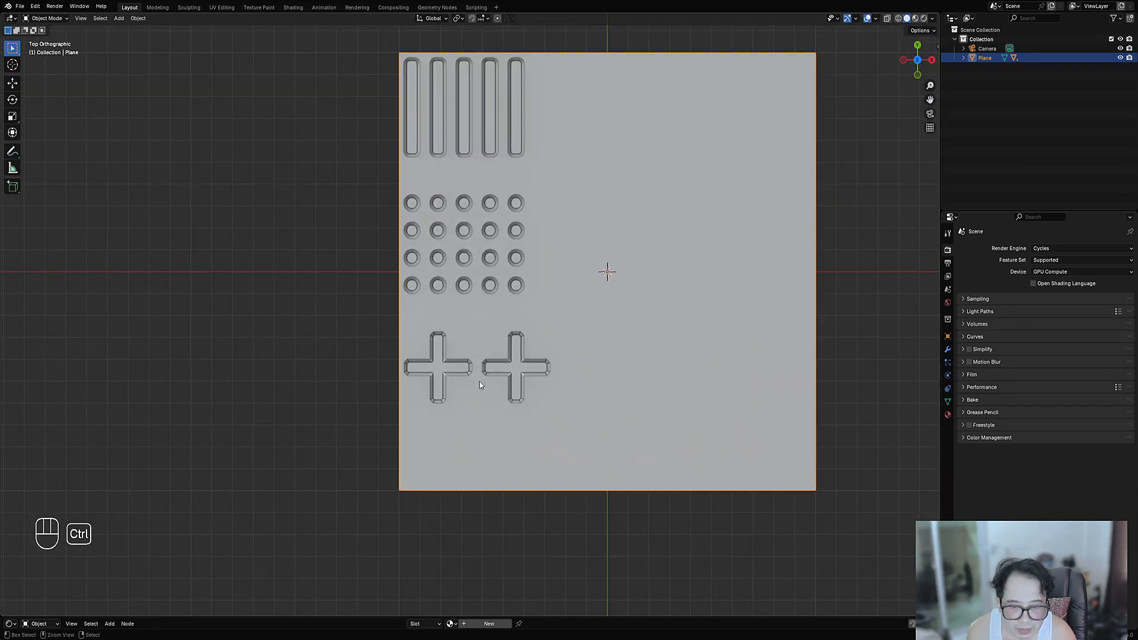
{"action": "key", "text": "ctrl+z"}
Step: Return to mesh editing, clear the selection and select three vertically stacked faces beside the plus-shaped cut
{"action": "key", "text": "Tab"}
{"action": "scroll", "coordinate": [483, 387], "scroll_direction": "up", "scroll_amount": 3}
{"action": "key", "text": "alt+a"}
{"action": "left_click", "coordinate": [549, 357]}
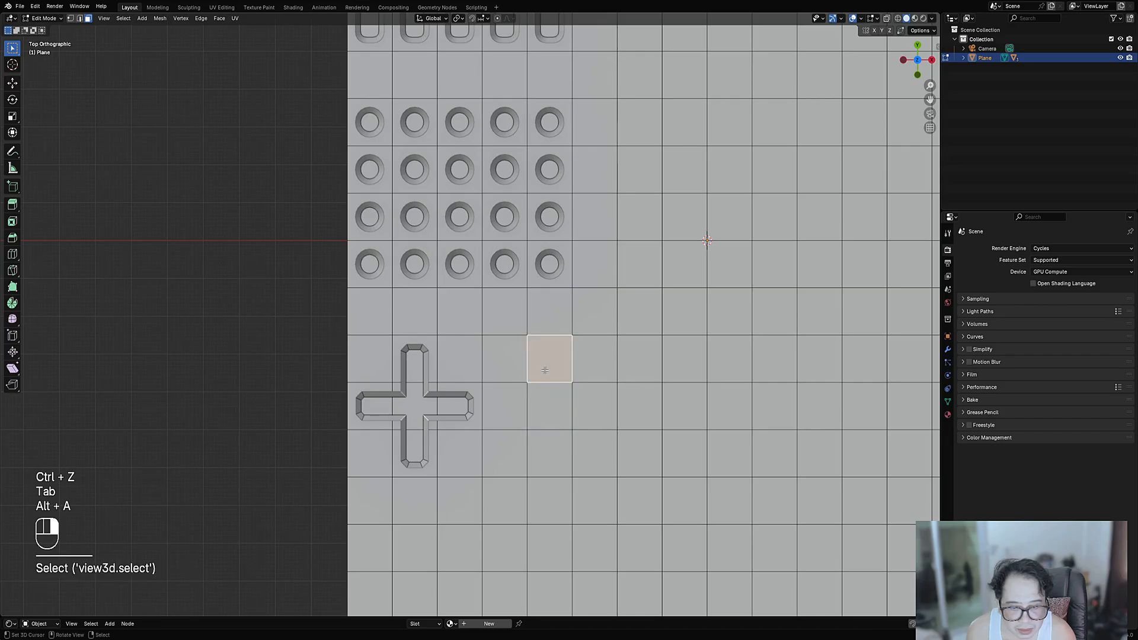
{"action": "left_click", "coordinate": [548, 406], "text": "shift"}
{"action": "left_click", "coordinate": [545, 456], "text": "shift"}
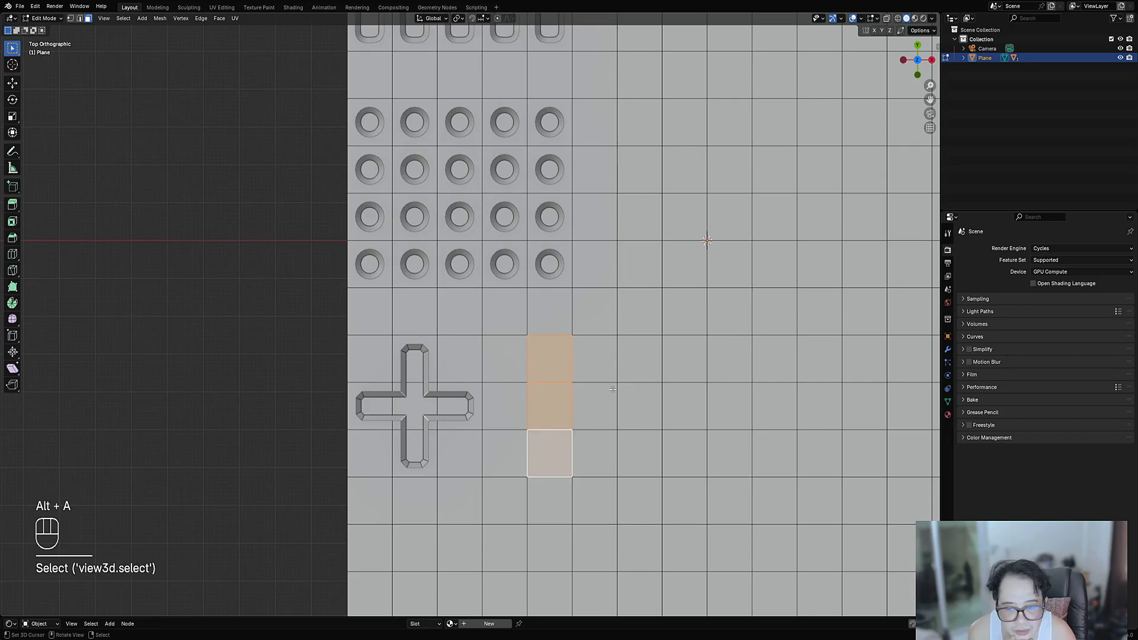
{"action": "middle_click_drag", "start_coordinate": [546, 455], "coordinate": [520, 447]}
{"action": "key", "text": "Tab"}
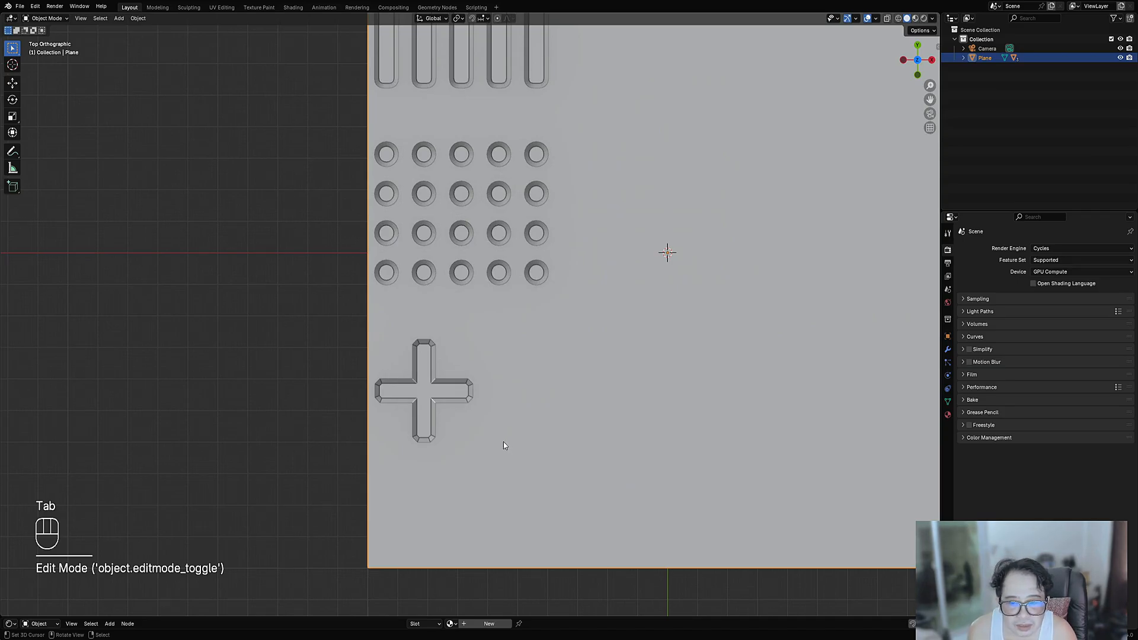
{"action": "scroll", "coordinate": [503, 442], "scroll_direction": "down", "scroll_amount": 4}
{"action": "key", "text": "Tab"}
{"action": "scroll", "coordinate": [517, 273], "scroll_direction": "up", "scroll_amount": 4}
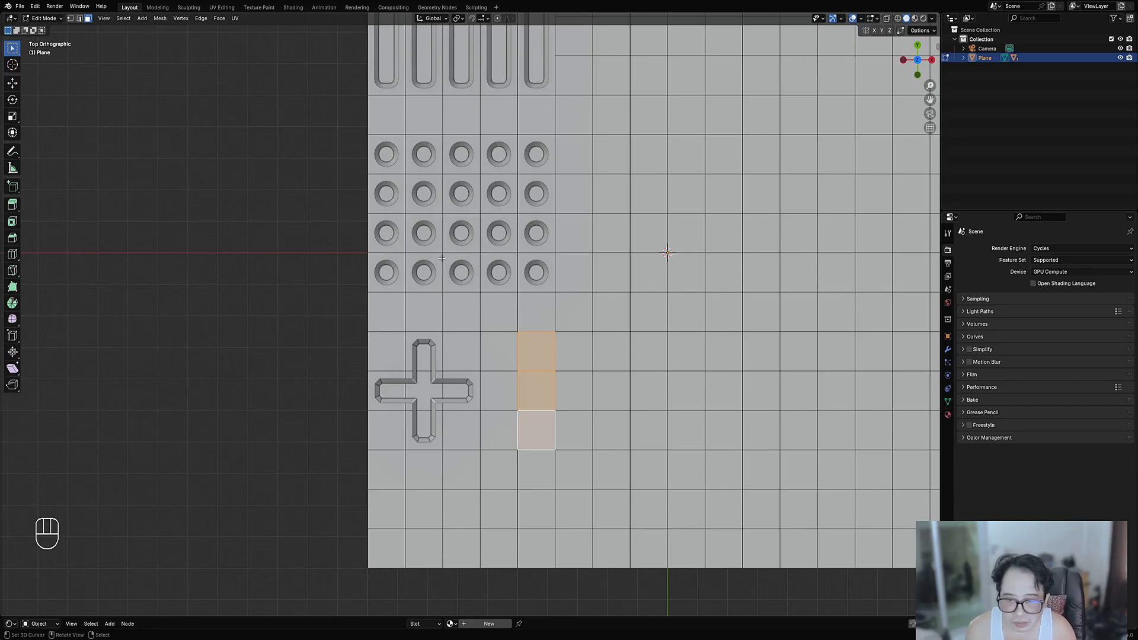
Step: Annotate around and across the circular insets with freehand strokes, and erase the annotations
{"action": "mouse_move", "coordinate": [324, 330]}
{"action": "left_mouse_down"}
{"action": "mouse_move", "coordinate": [541, 334]}
{"action": "mouse_move", "coordinate": [564, 120]}
{"action": "mouse_move", "coordinate": [264, 127]}
{"action": "left_mouse_up"}
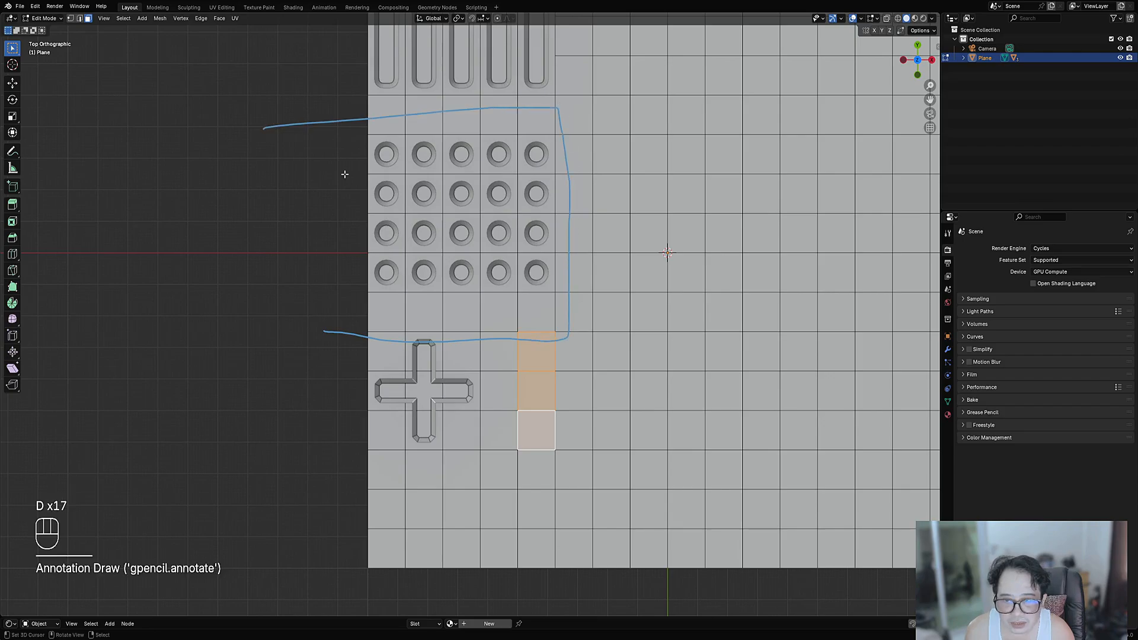
{"action": "left_click_drag", "start_coordinate": [412, 157], "coordinate": [572, 286]}
{"action": "left_click_drag", "start_coordinate": [527, 176], "coordinate": [391, 303]}
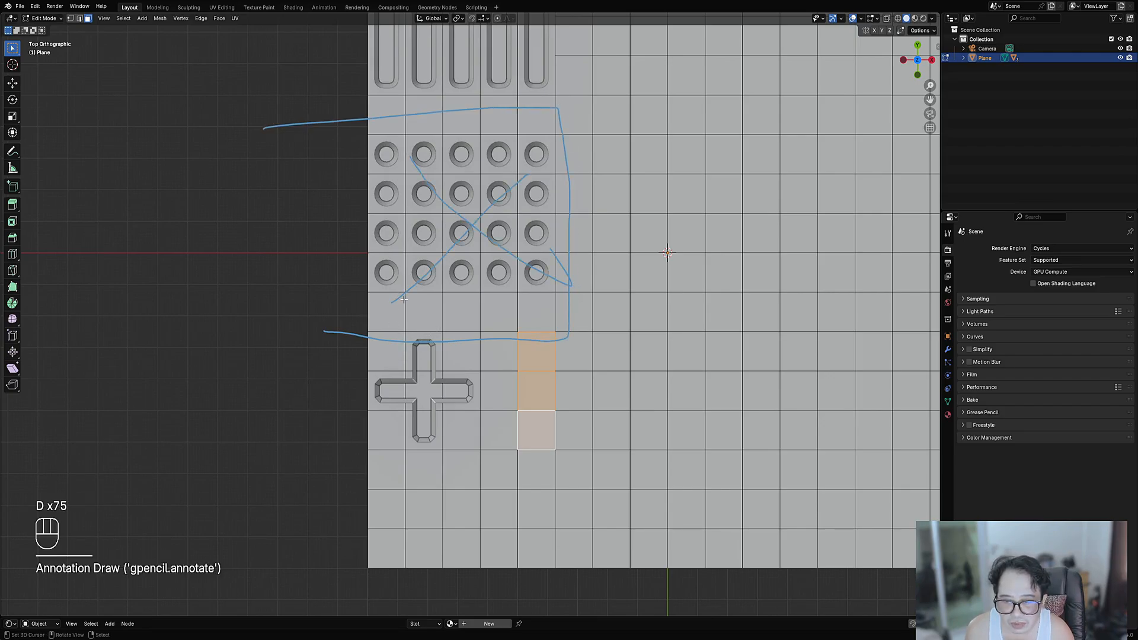
{"action": "mouse_move", "coordinate": [435, 301]}
{"action": "left_mouse_down"}
{"action": "mouse_move", "coordinate": [425, 320]}
{"action": "mouse_move", "coordinate": [429, 303]}
{"action": "mouse_move", "coordinate": [448, 300]}
{"action": "left_mouse_up"}
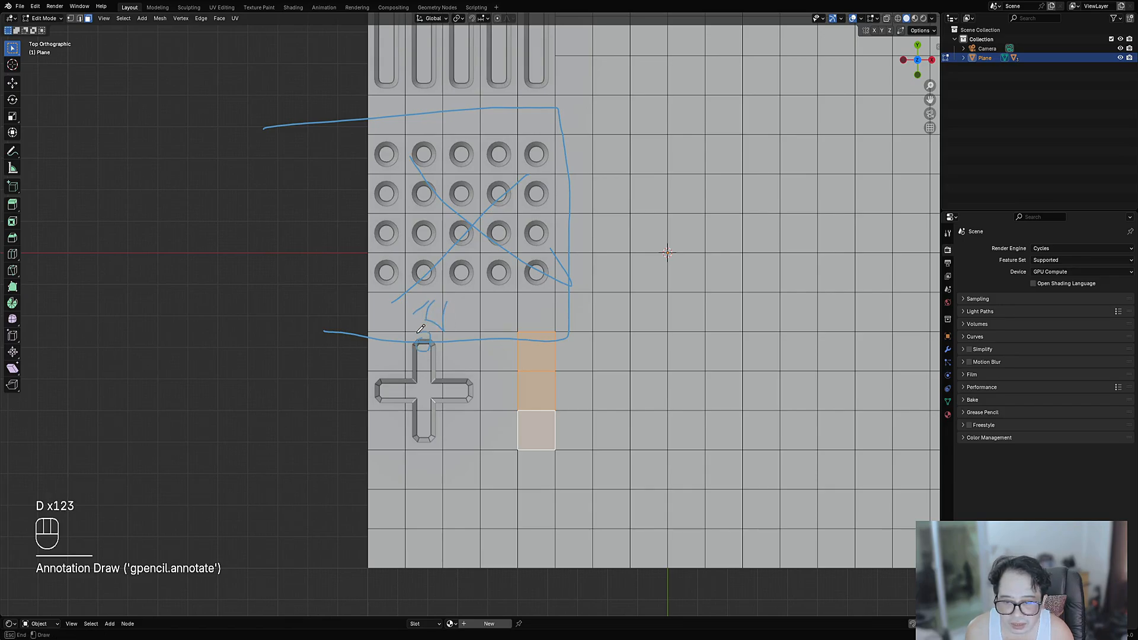
{"action": "scroll", "coordinate": [509, 368], "scroll_direction": "down", "scroll_amount": 4}
{"action": "mouse_move", "coordinate": [509, 367]}
{"action": "right_mouse_down"}
{"action": "mouse_move", "coordinate": [418, 331]}
{"action": "mouse_move", "coordinate": [534, 173]}
{"action": "right_mouse_up"}
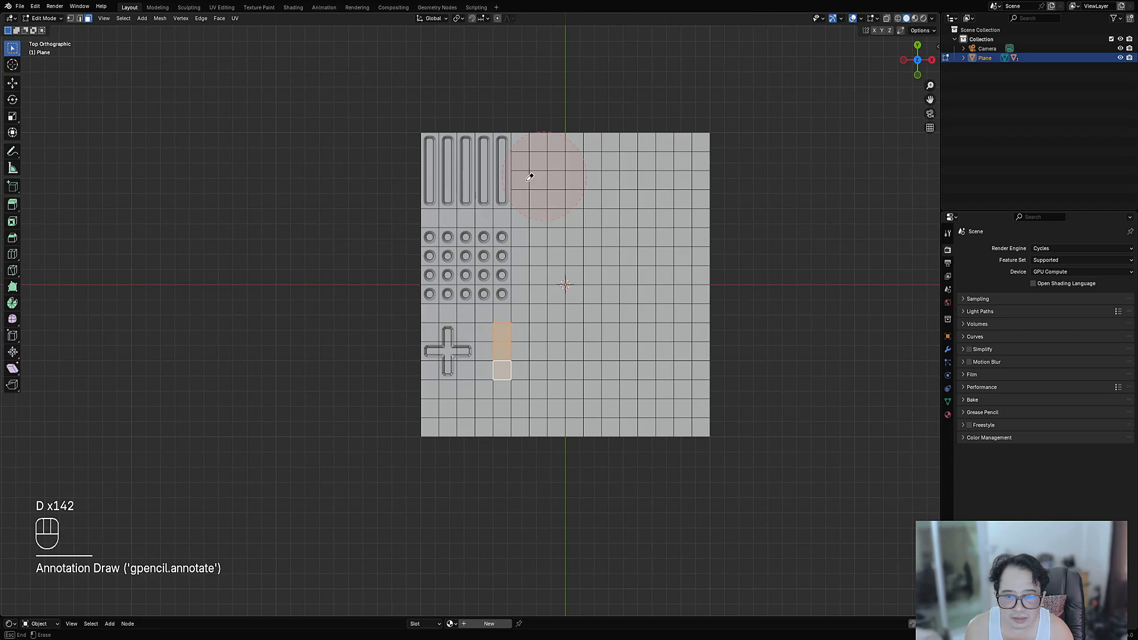
Step: Panel Cut the three stacked faces beside the plus cut as a vertical slot, keeping the current settings
{"action": "scroll", "coordinate": [468, 351], "scroll_direction": "up", "scroll_amount": 2}
{"action": "scroll", "coordinate": [469, 352], "scroll_direction": "up", "scroll_amount": 1}
{"action": "middle_click_drag", "start_coordinate": [468, 352], "coordinate": [410, 344], "text": "shift"}
{"action": "key", "text": "Tab"}
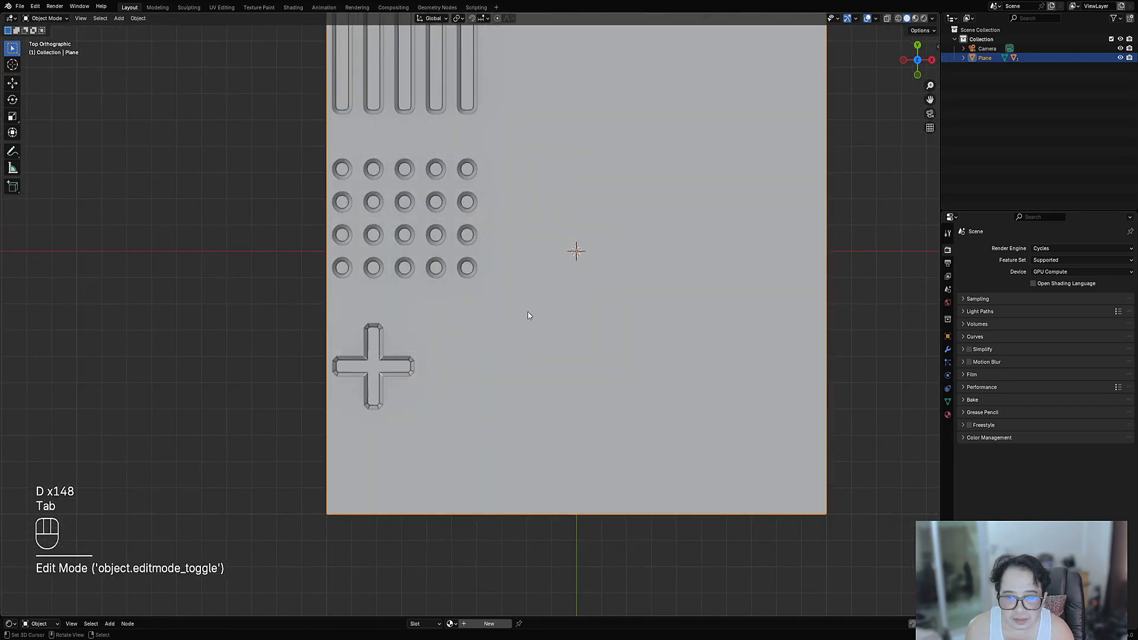
{"action": "key", "text": "w"}
{"action": "left_click", "coordinate": [545, 316]}
{"action": "left_click", "coordinate": [624, 349]}
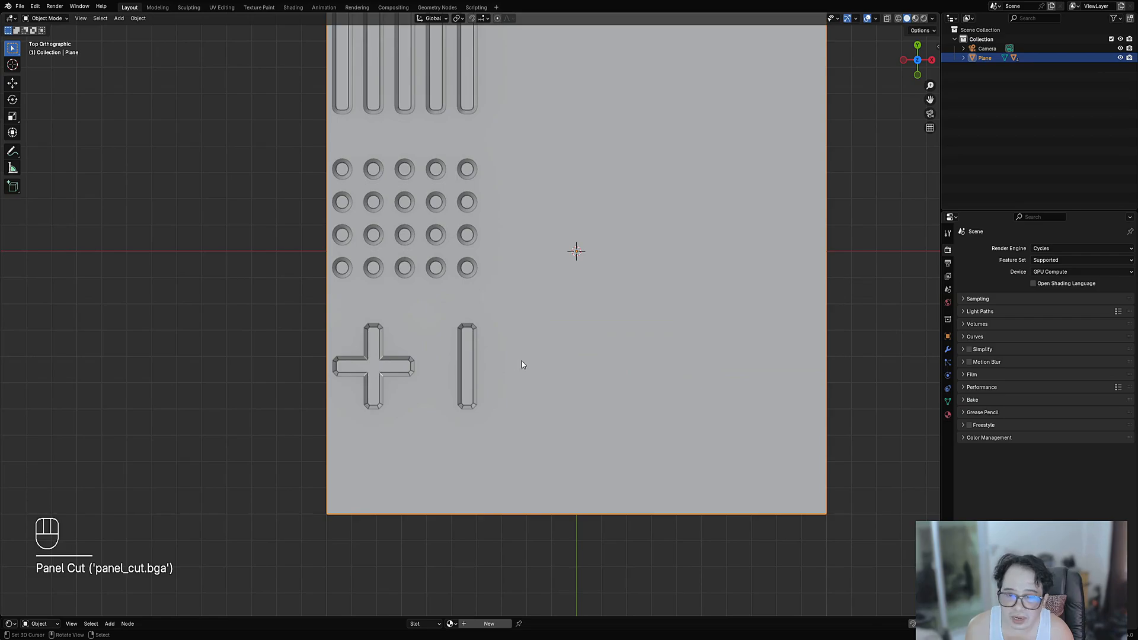
Step: Select two separate faces beside the ends of the vertical slot and Panel Cut them as small square insets
{"action": "key", "text": "Tab"}
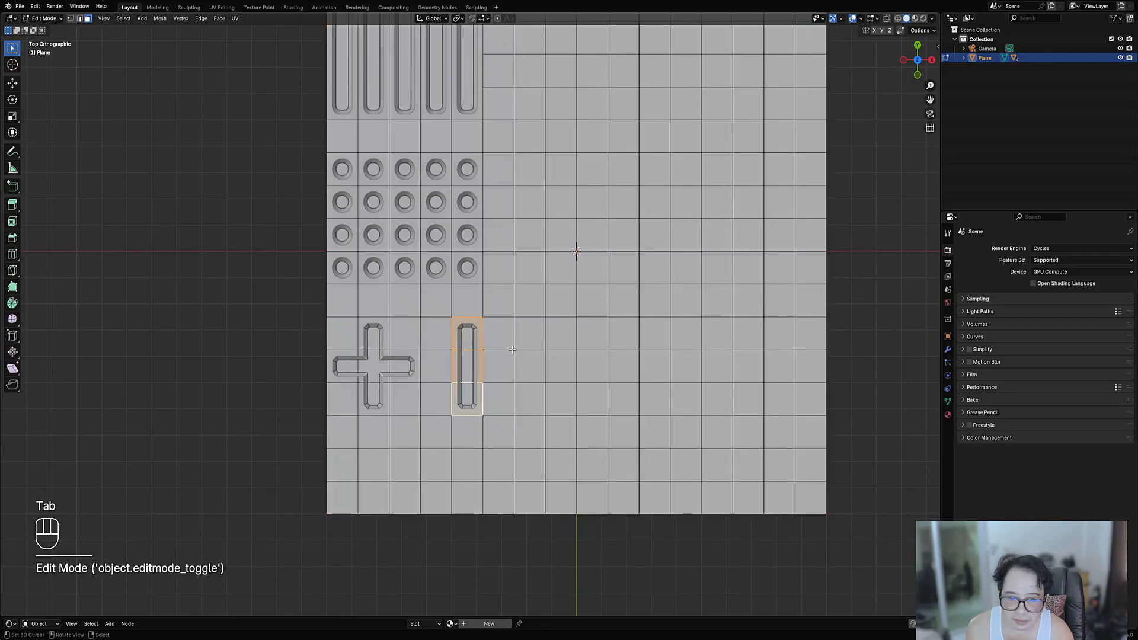
{"action": "left_click", "coordinate": [502, 344], "text": "shift"}
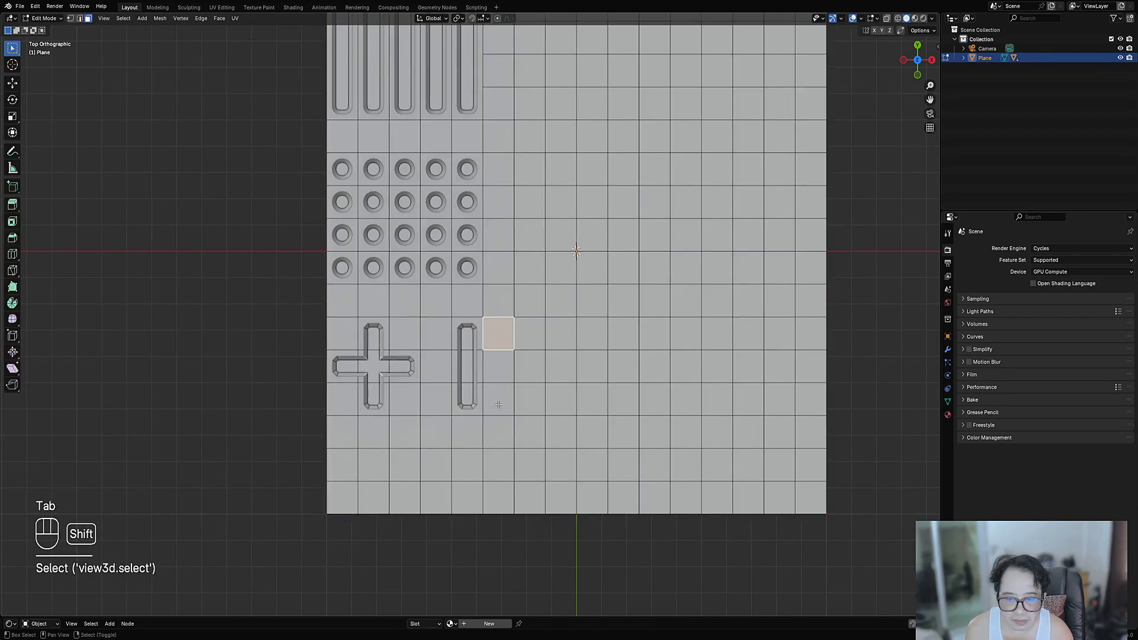
{"action": "left_click", "coordinate": [498, 399], "text": "shift"}
{"action": "key", "text": "Tab"}
{"action": "key", "text": "w"}
{"action": "left_click", "coordinate": [690, 352]}
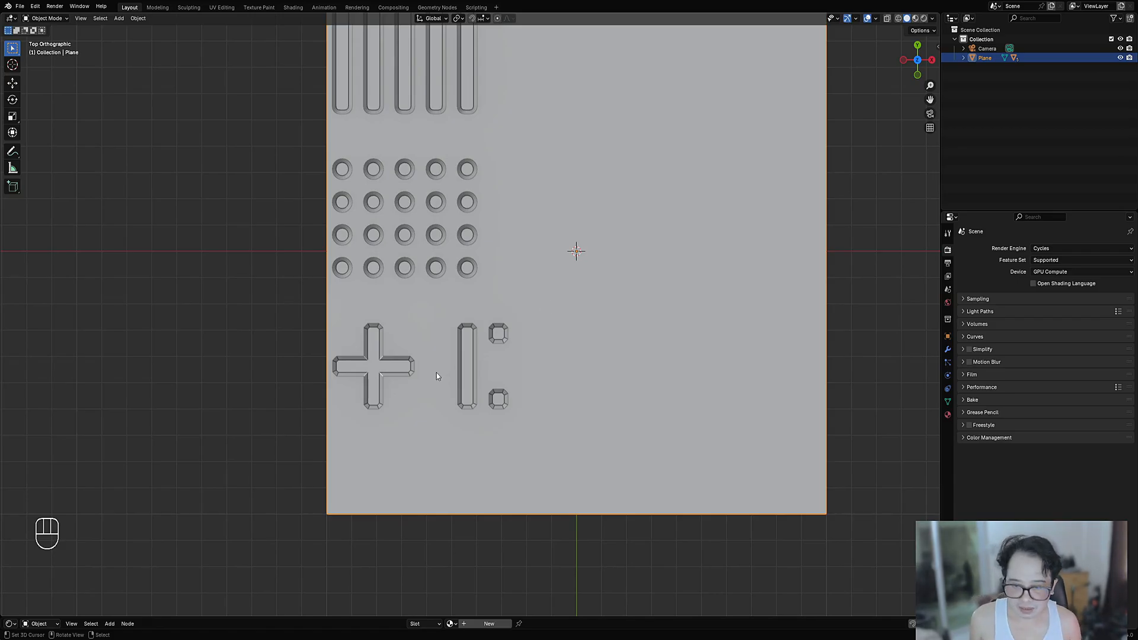
{"action": "key", "text": "Tab"}
{"action": "key", "text": "Tab"}
{"action": "key", "text": "Tab"}
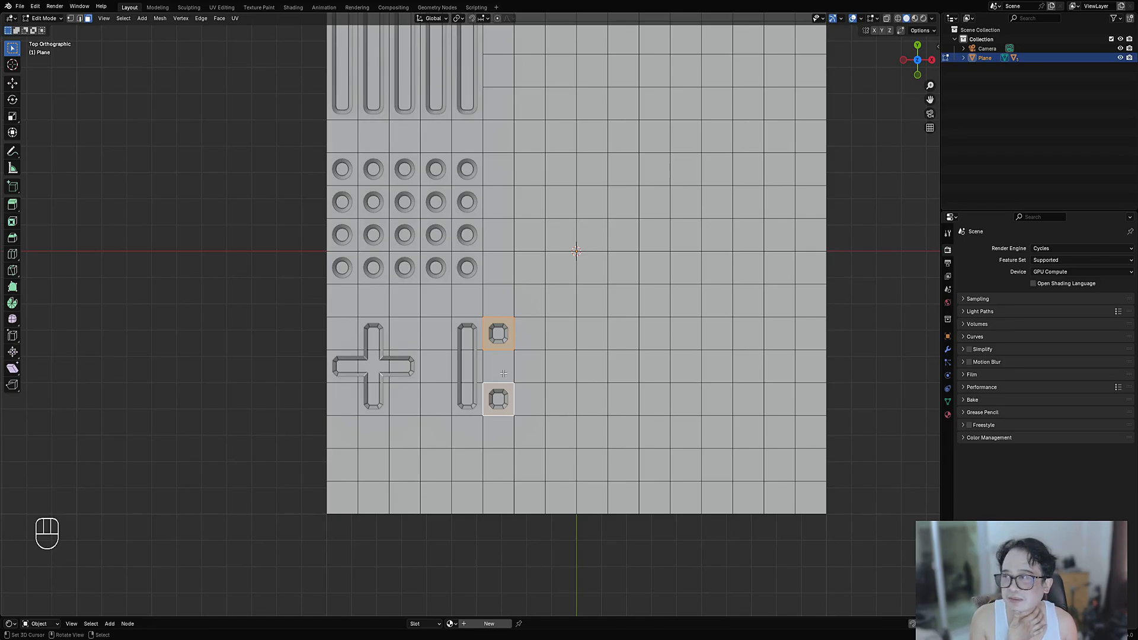
{"action": "key", "text": "Tab"}
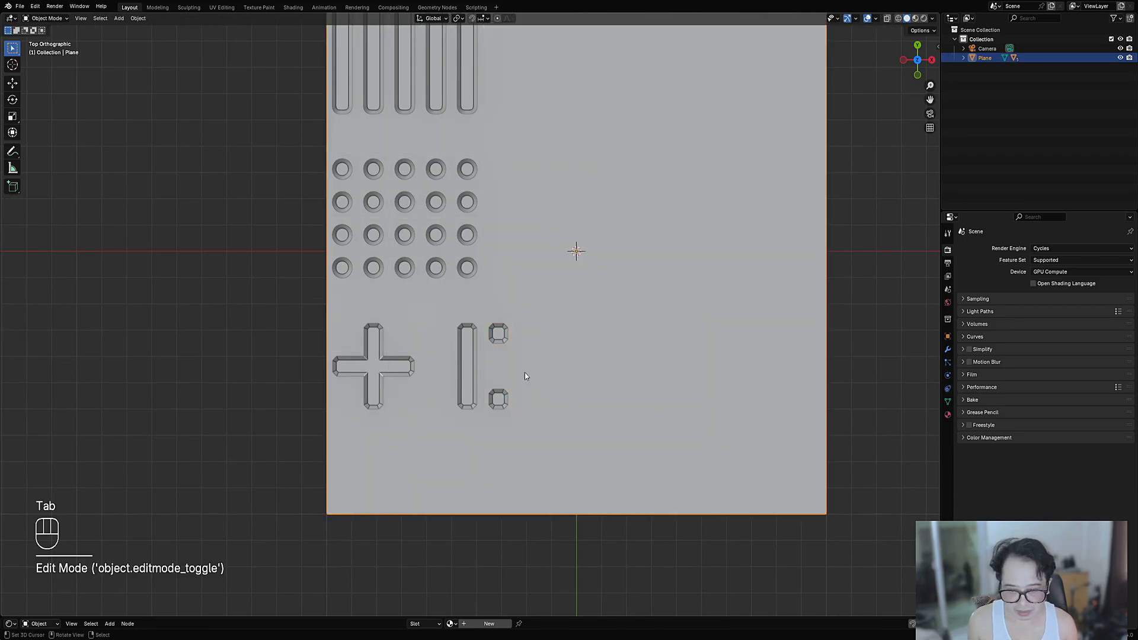
{"action": "key", "text": "Tab"}
{"action": "key", "text": "Tab"}
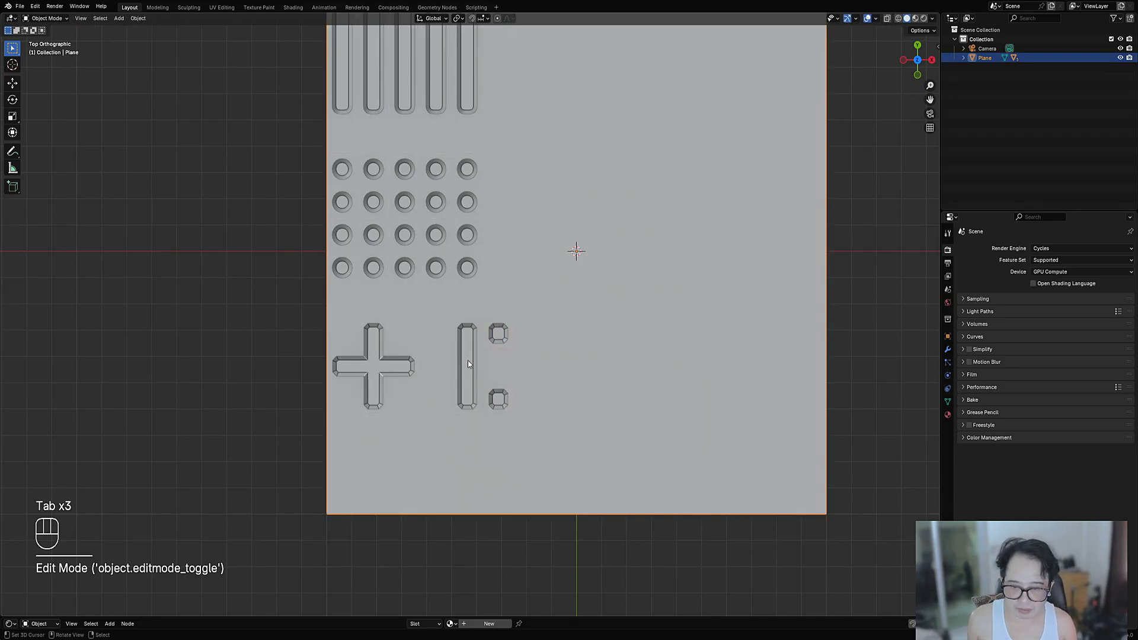
Step: Delete the vertical slot and the two small square insets, and return to editing the plane's mesh
{"action": "left_click", "coordinate": [468, 361]}
{"action": "left_click", "coordinate": [498, 333], "text": "shift"}
{"action": "key", "text": "x"}
{"action": "left_click", "coordinate": [499, 403]}
{"action": "key", "text": "Tab"}
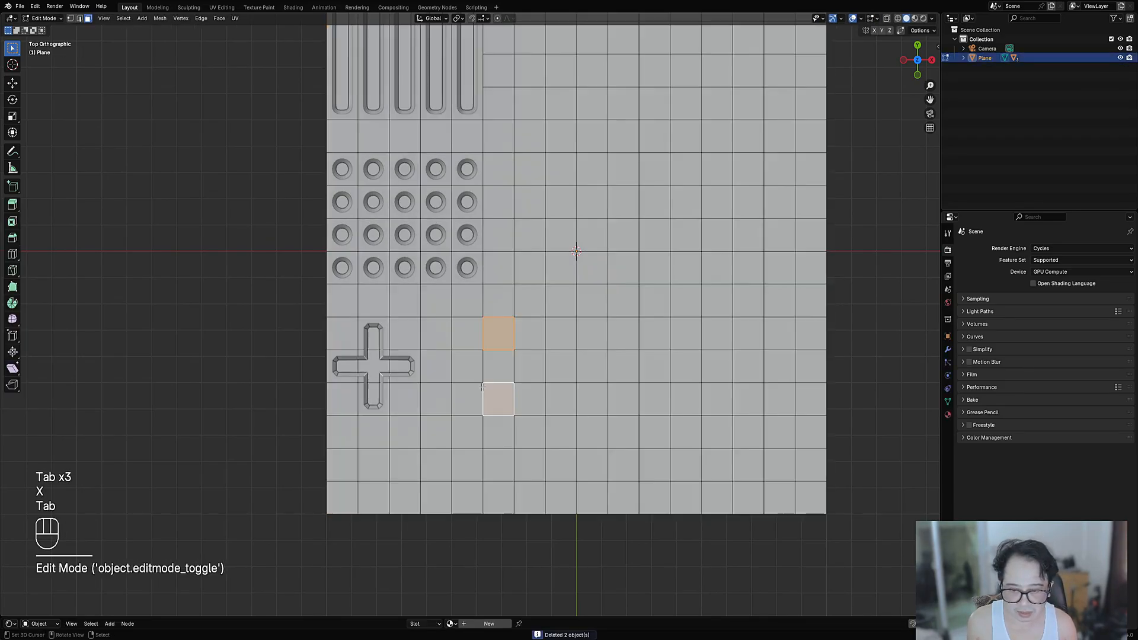
Step: Add a vertical loop cut through the fifth column and horizontal loop cuts through the rows of the plus's upper and lower arms
{"action": "key", "text": "ctrl+r"}
{"action": "left_click", "coordinate": [461, 345]}
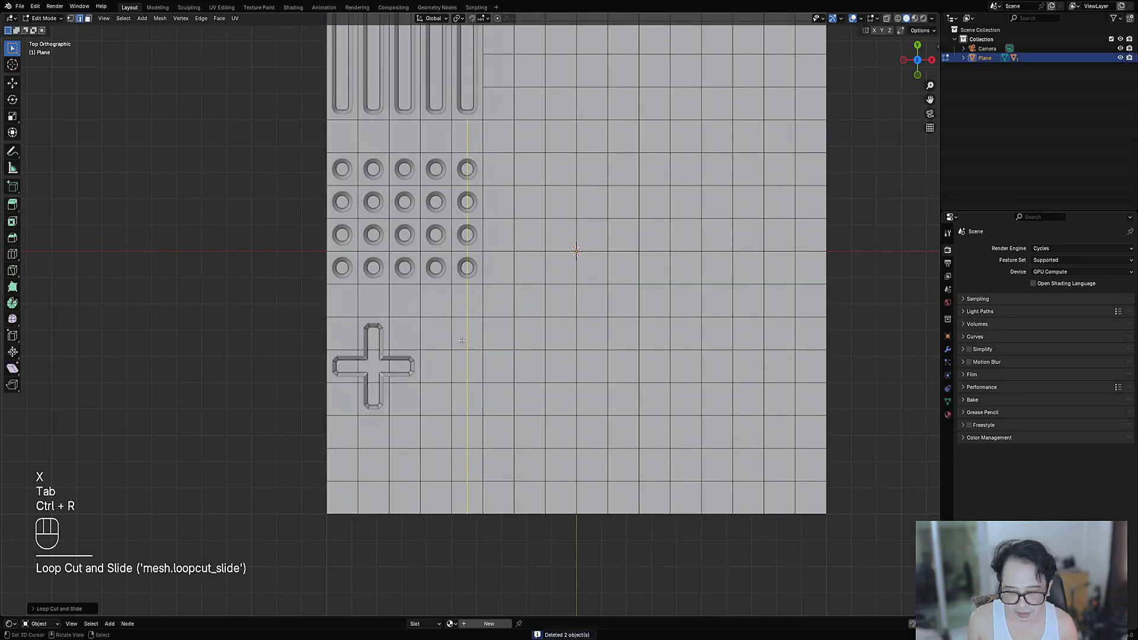
{"action": "key", "text": "3"}
{"action": "key", "text": "ctrl+r"}
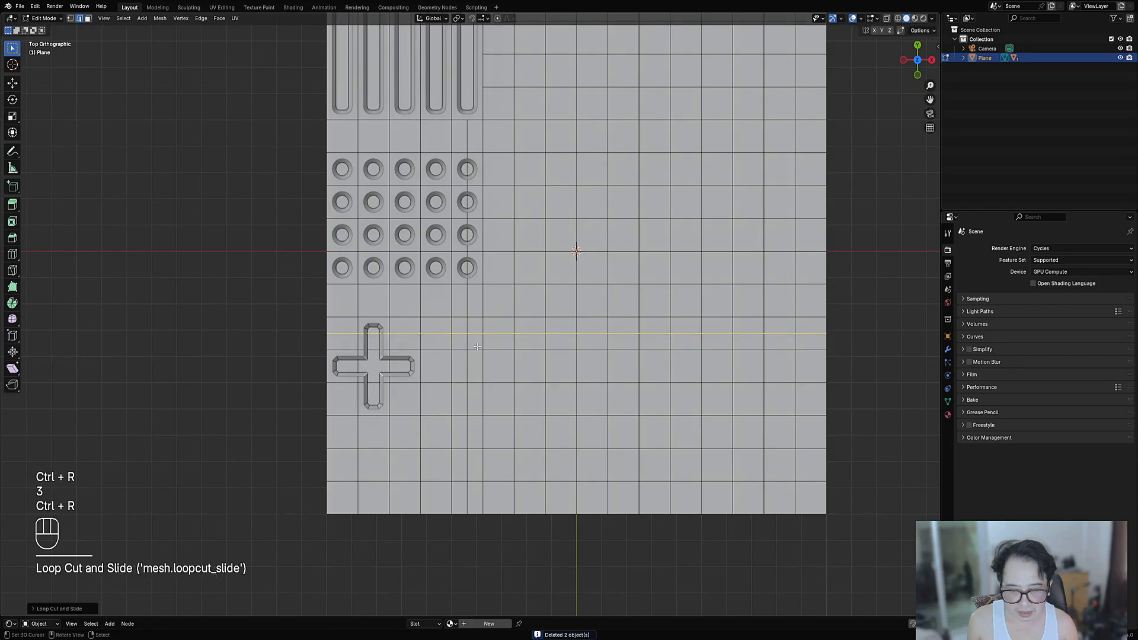
{"action": "key", "text": "ctrl+r"}
{"action": "left_click", "coordinate": [468, 399]}
{"action": "left_click", "coordinate": [469, 398]}
{"action": "key", "text": "3"}
Step: Select the half-width column of faces spanning the plus cut's height and run Panel Cut on it
{"action": "left_click", "coordinate": [458, 326]}
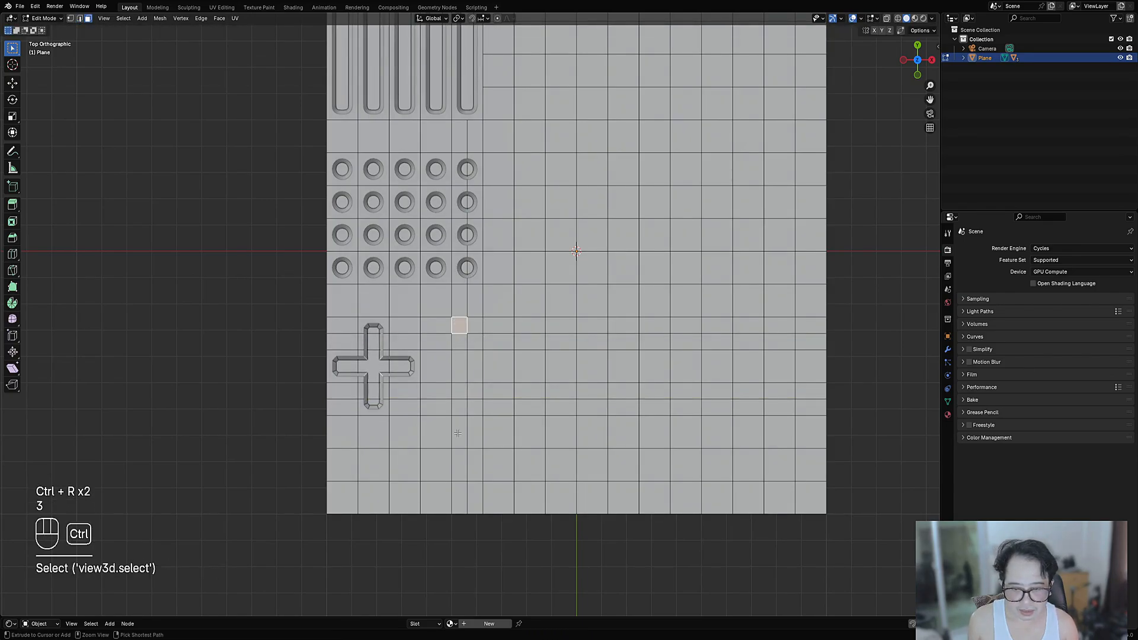
{"action": "left_click", "coordinate": [459, 403], "text": "ctrl"}
{"action": "key", "text": "Tab"}
{"action": "scroll", "coordinate": [603, 314], "scroll_direction": "up", "scroll_amount": 2}
{"action": "key", "text": "w"}
{"action": "left_click", "coordinate": [687, 348]}
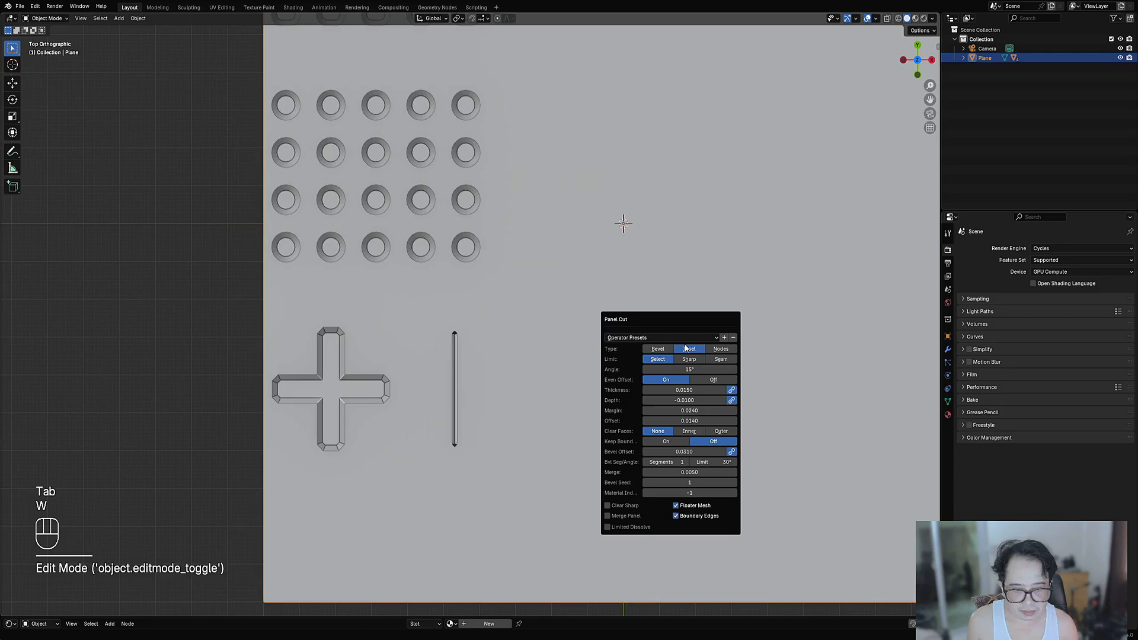
Step: Apply the "floater inset indent" preset to the narrow slot, enable Boundary Edges and set the thickness to 0.0105
{"action": "left_click", "coordinate": [663, 337]}
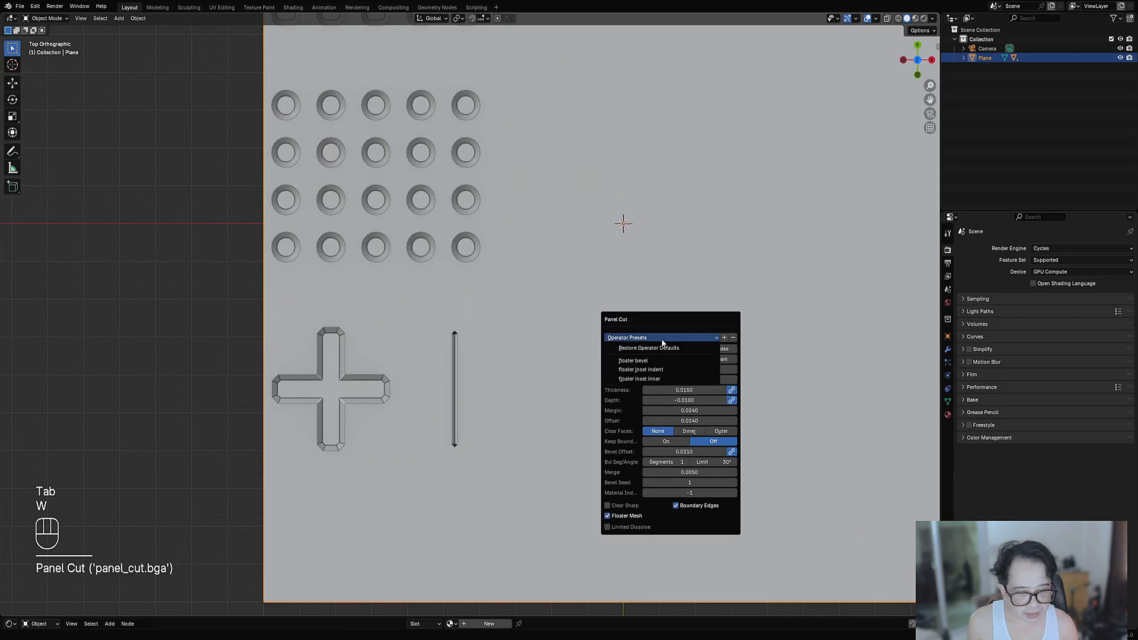
{"action": "left_click", "coordinate": [657, 370]}
{"action": "left_click", "coordinate": [693, 517]}
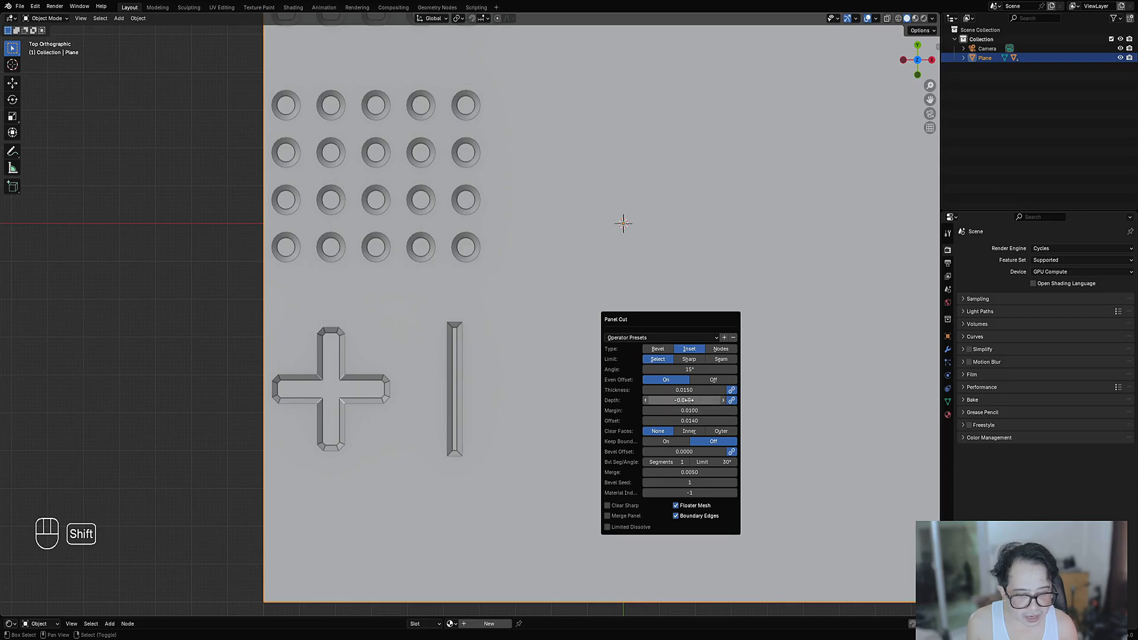
{"action": "left_click_drag", "start_coordinate": [687, 390], "coordinate": [667, 390], "text": "shift"}
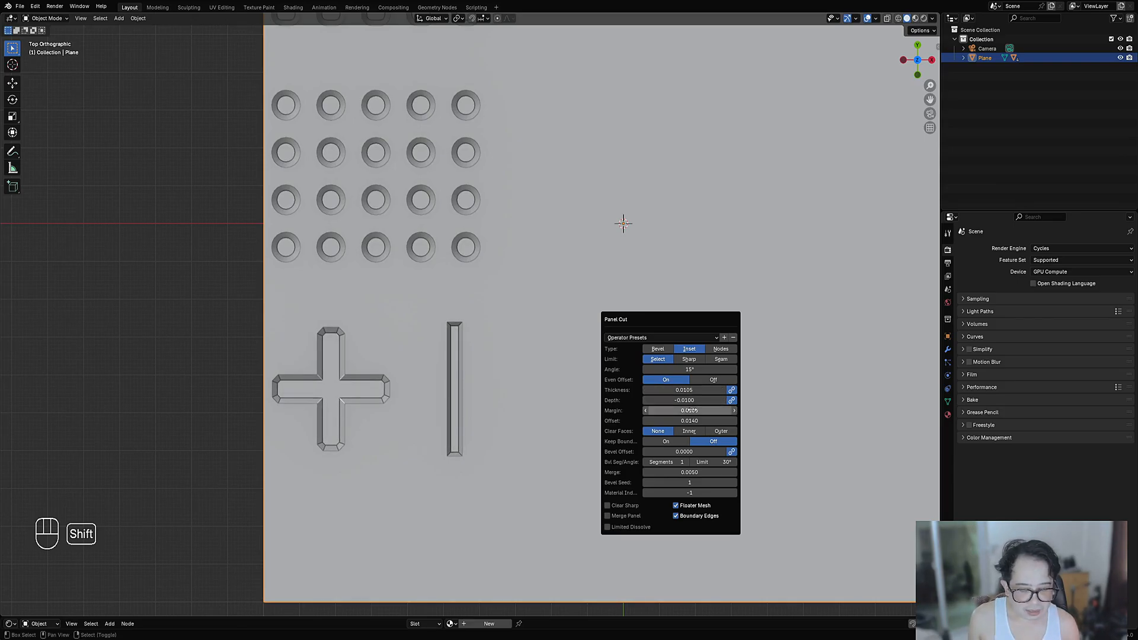
Step: Add two more horizontal loop cuts across the narrow slot, just inside the previous pair
{"action": "key", "text": "Tab"}
{"action": "key", "text": "ctrl+r"}
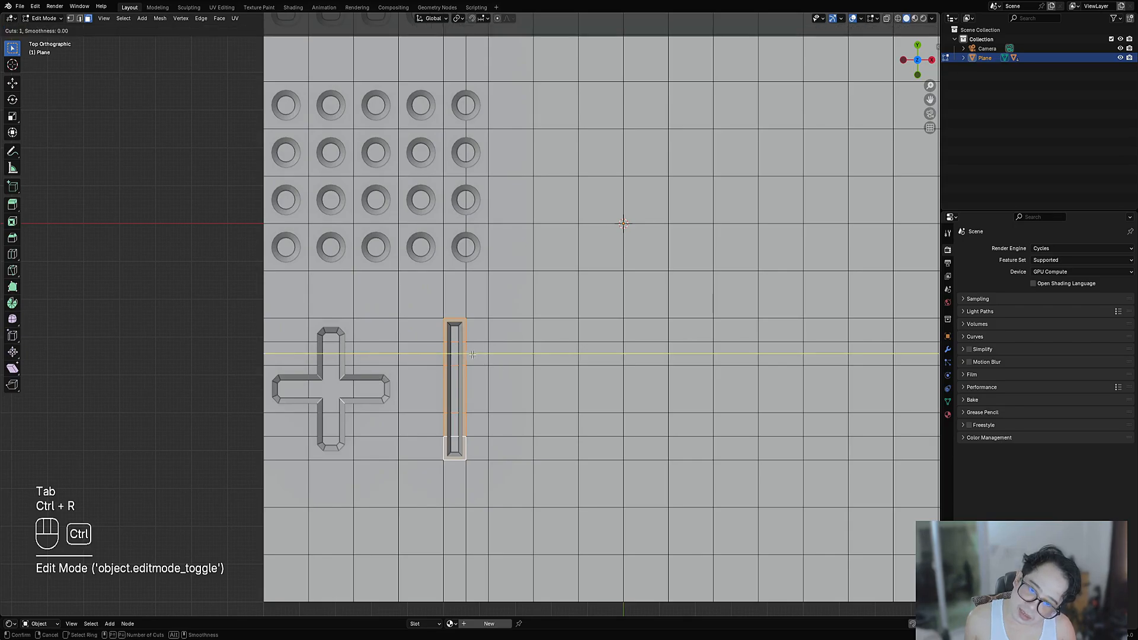
{"action": "left_click", "coordinate": [465, 354]}
{"action": "key", "text": "ctrl+r"}
{"action": "left_click", "coordinate": [467, 421]}
Step: Select two thin faces beside the narrow slot and Panel Cut them with thickness 0.0066 and margin 0.0055
{"action": "key", "text": "3"}
{"action": "left_click", "coordinate": [468, 420], "text": "shift"}
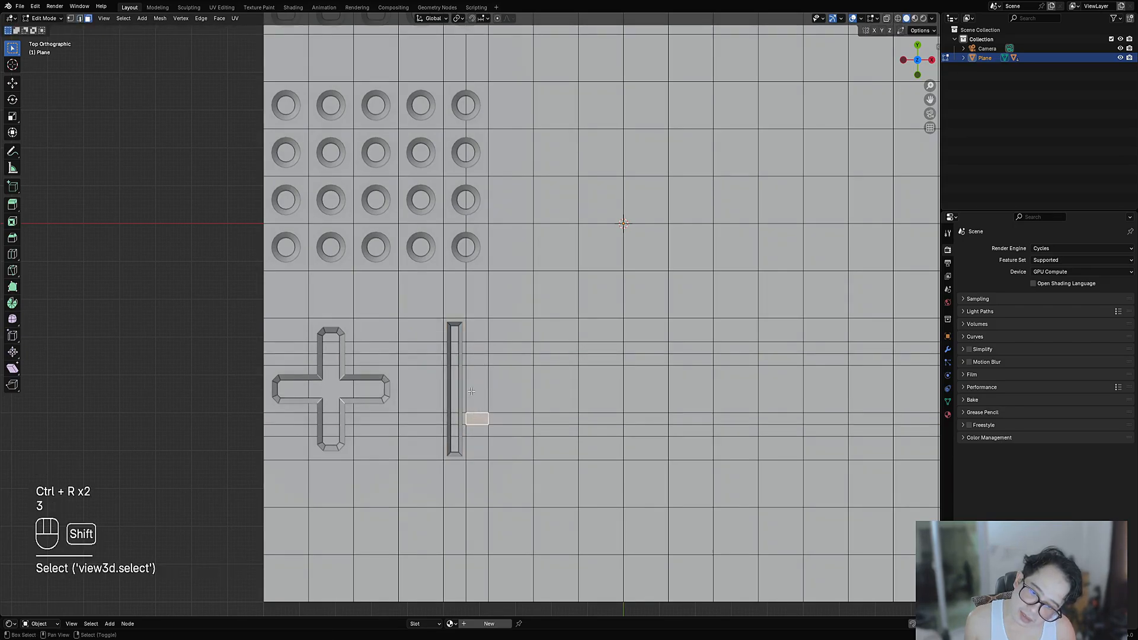
{"action": "left_click", "coordinate": [467, 365], "text": "shift"}
{"action": "key", "text": "Tab"}
{"action": "key", "text": "w"}
{"action": "left_click", "coordinate": [600, 385]}
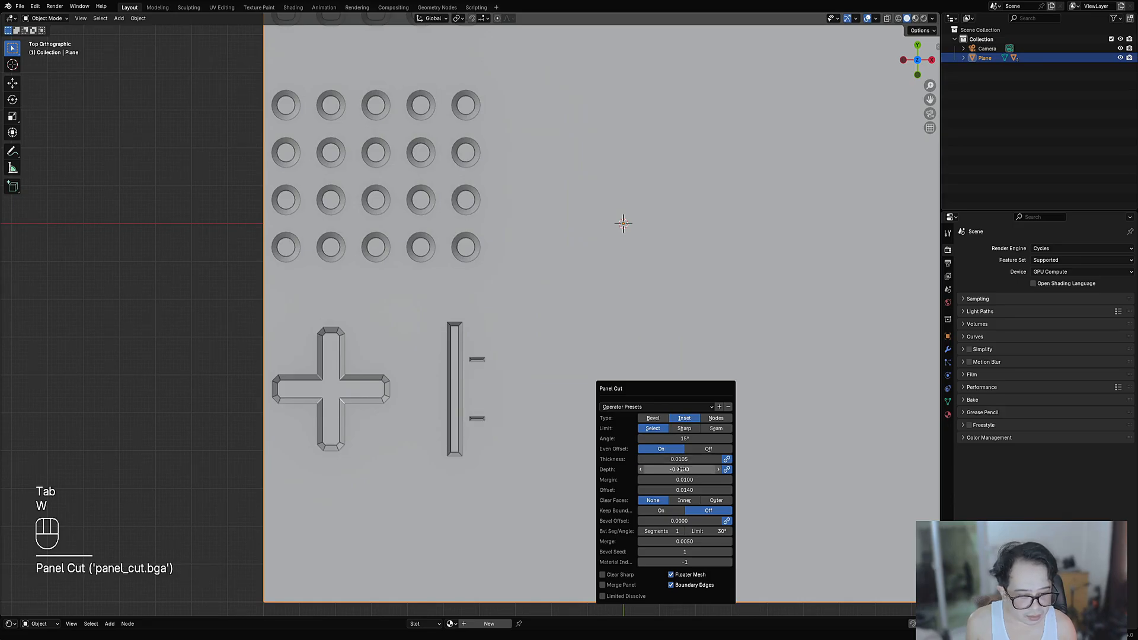
{"action": "left_click_drag", "start_coordinate": [683, 480], "coordinate": [666, 459], "text": "shift"}
{"action": "scroll", "coordinate": [467, 298], "scroll_direction": "down", "scroll_amount": 2}
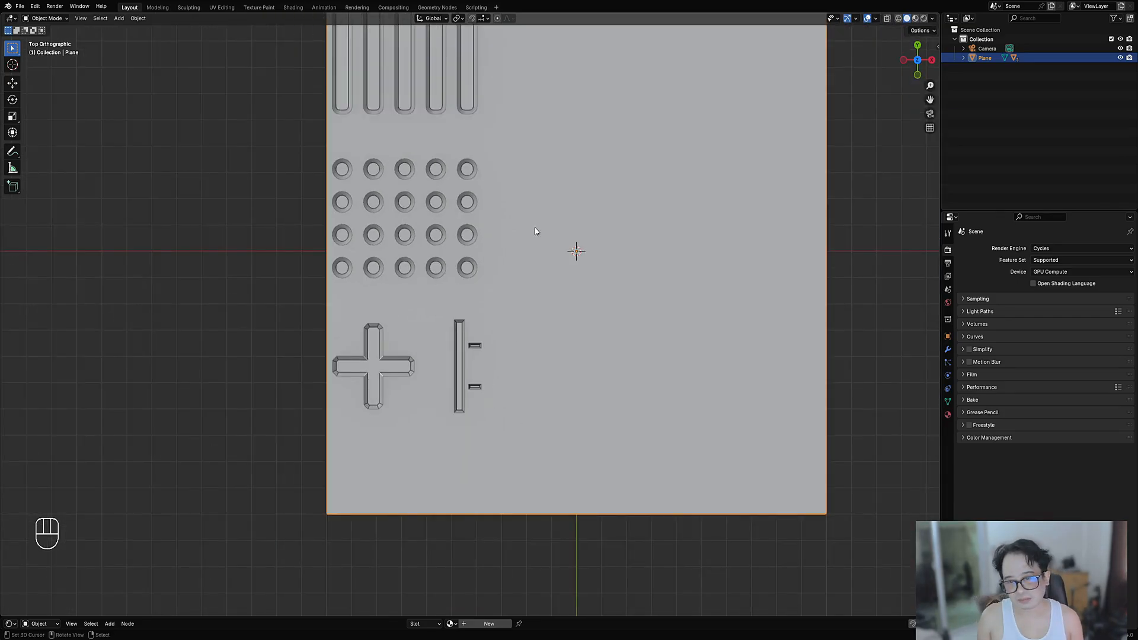
Step: Clear the selection and merge three horizontally adjacent faces near the lower end of the long slots into one face
{"action": "scroll", "coordinate": [637, 225], "scroll_direction": "down", "scroll_amount": 4}
{"action": "scroll", "coordinate": [670, 228], "scroll_direction": "up", "scroll_amount": 3}
{"action": "key", "text": "Tab"}
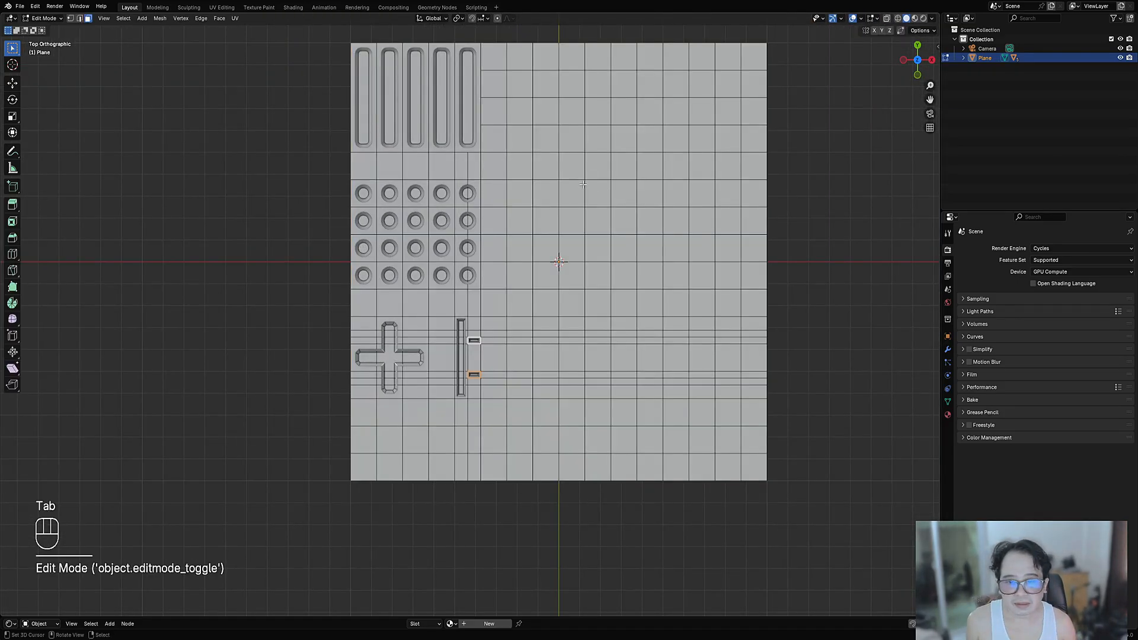
{"action": "key", "text": "alt+a"}
{"action": "left_click", "coordinate": [519, 138], "text": "shift"}
{"action": "left_click", "coordinate": [545, 138], "text": "shift"}
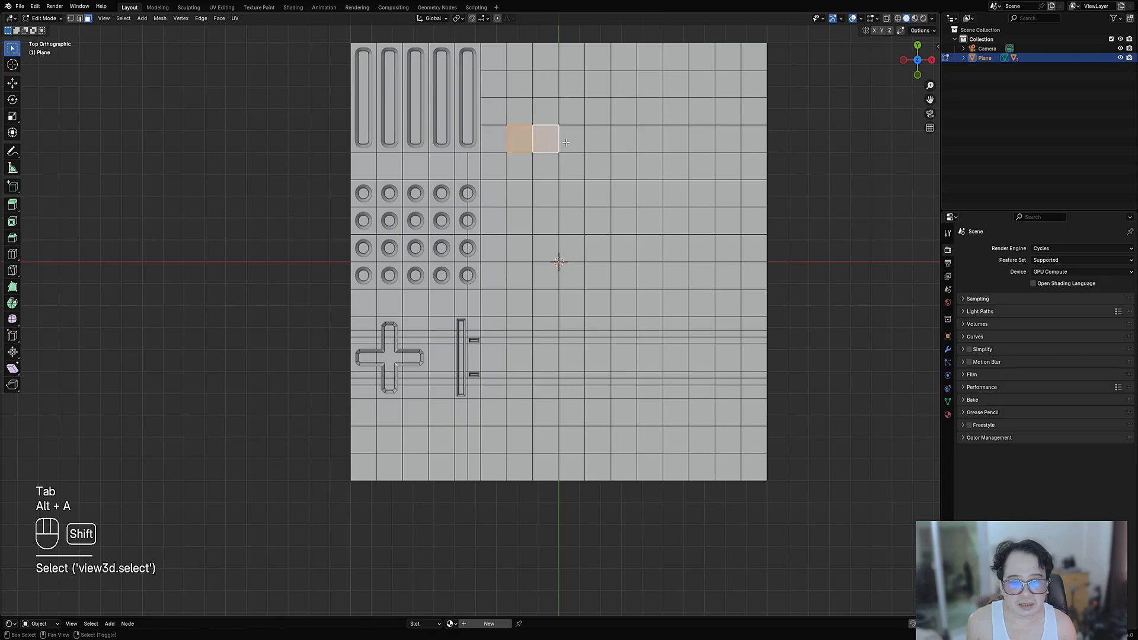
{"action": "left_click", "coordinate": [571, 138], "text": "shift"}
{"action": "left_click", "coordinate": [520, 165], "text": "shift"}
{"action": "key", "text": "ctrl+z"}
{"action": "middle_click_drag", "start_coordinate": [558, 168], "coordinate": [551, 210], "text": "shift"}
{"action": "key", "text": "f"}
Step: Merge the three faces in each of the two rows directly below the merged face into single wide faces
{"action": "left_click", "coordinate": [511, 208], "text": "shift"}
{"action": "left_click", "coordinate": [563, 208], "text": "shift"}
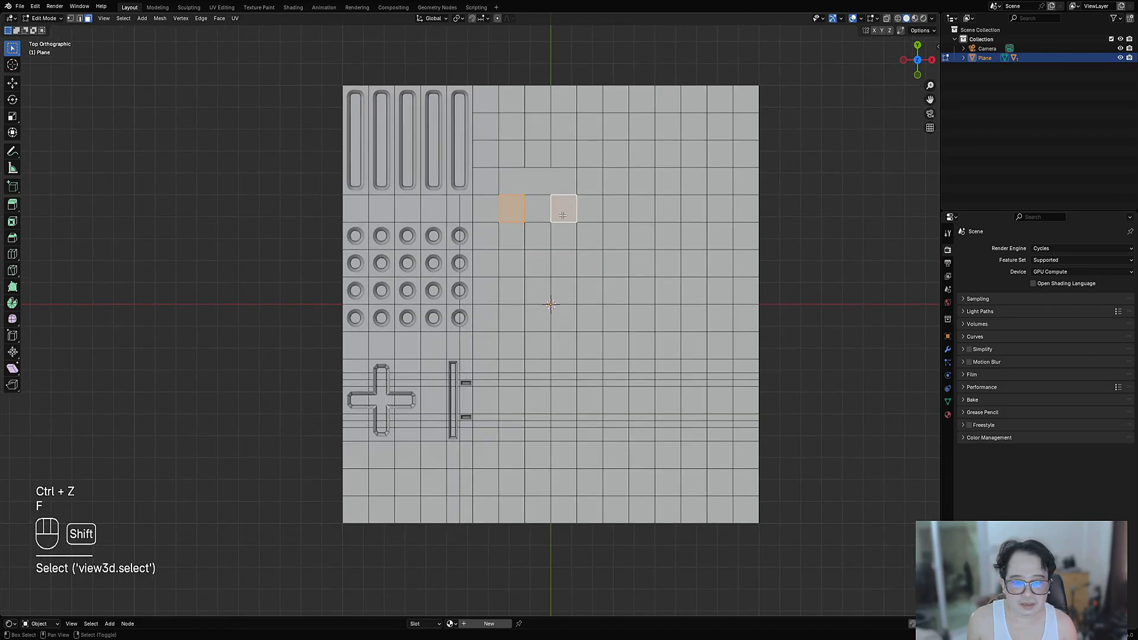
{"action": "left_click", "coordinate": [537, 207], "text": "shift"}
{"action": "key", "text": "f"}
{"action": "left_click", "coordinate": [516, 243]}
{"action": "left_click", "coordinate": [562, 237], "text": "ctrl"}
{"action": "key", "text": "f"}
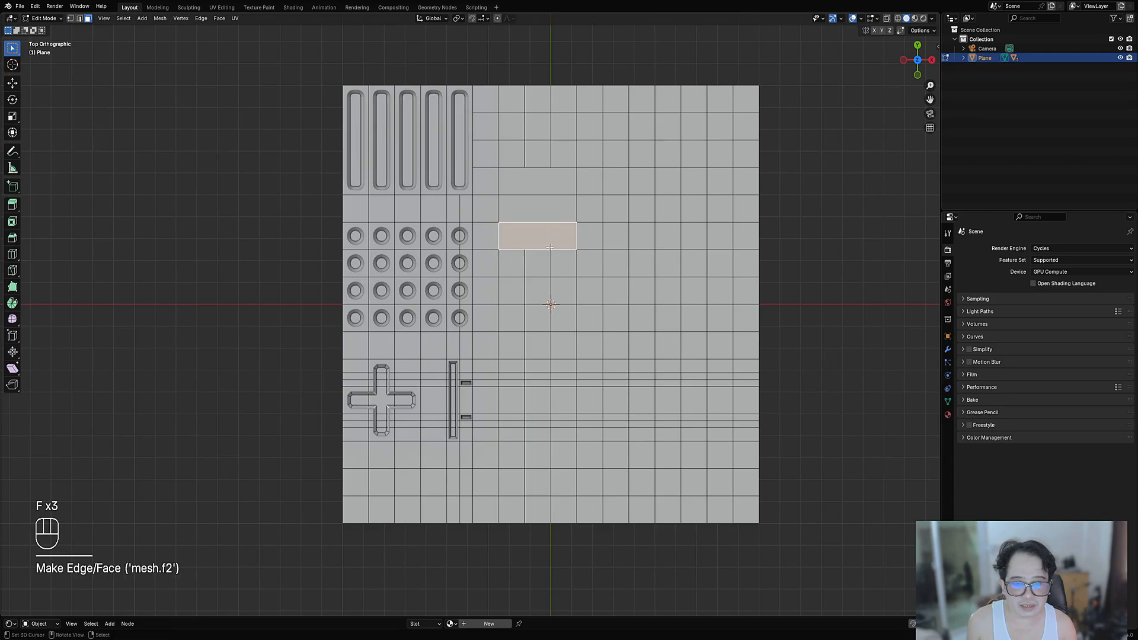
Step: Merge the three faces in the fourth row of the block into one wide face
{"action": "left_click", "coordinate": [513, 262]}
{"action": "left_click", "coordinate": [579, 263], "text": "ctrl"}
{"action": "left_click", "coordinate": [587, 264], "text": "shift"}
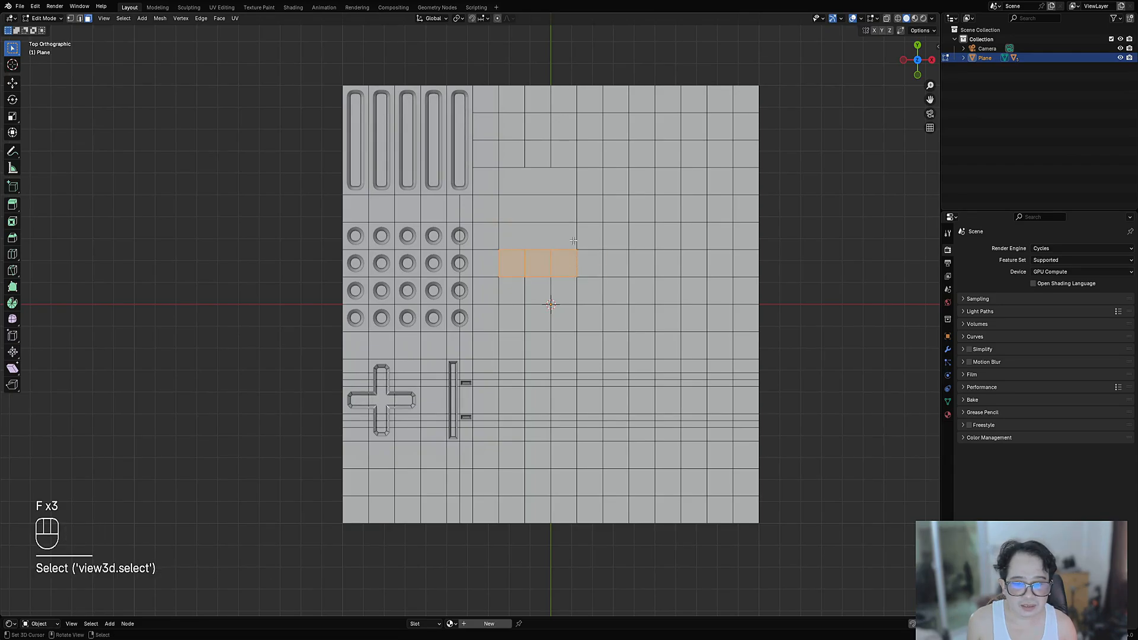
{"action": "key", "text": "f"}
Step: Select the four merged wide faces and Panel Cut them as separate insets with thickness 0.0150, margin 0.0100 and boundary edges off
{"action": "left_click", "coordinate": [541, 190]}
{"action": "left_click", "coordinate": [537, 263], "text": "ctrl"}
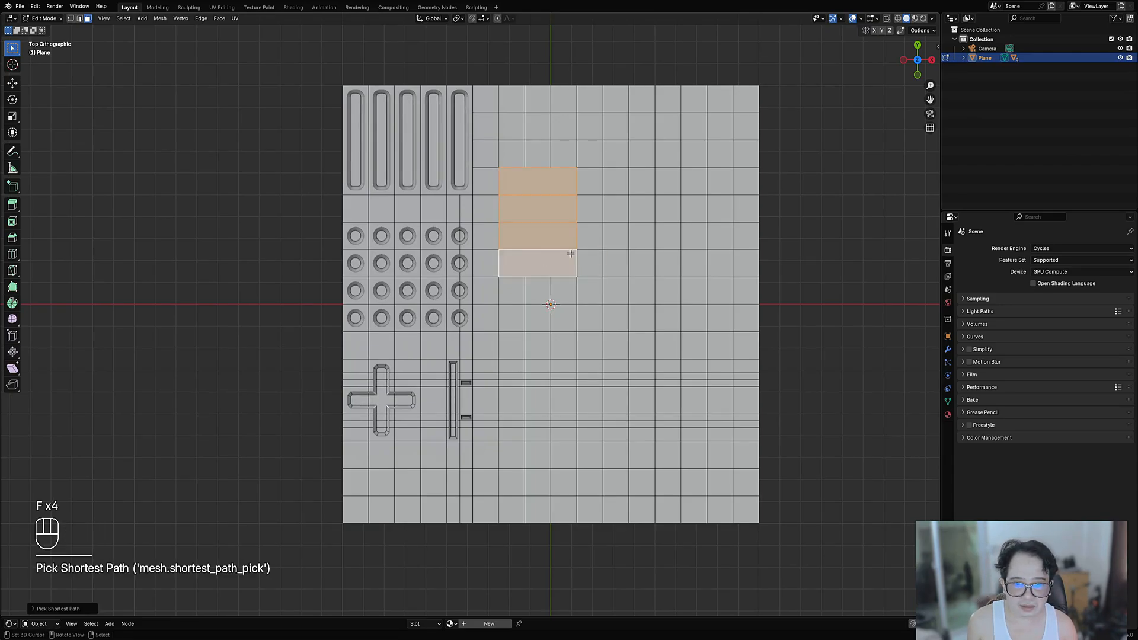
{"action": "key", "text": "Tab"}
{"action": "key", "text": "w"}
{"action": "left_click", "coordinate": [633, 226]}
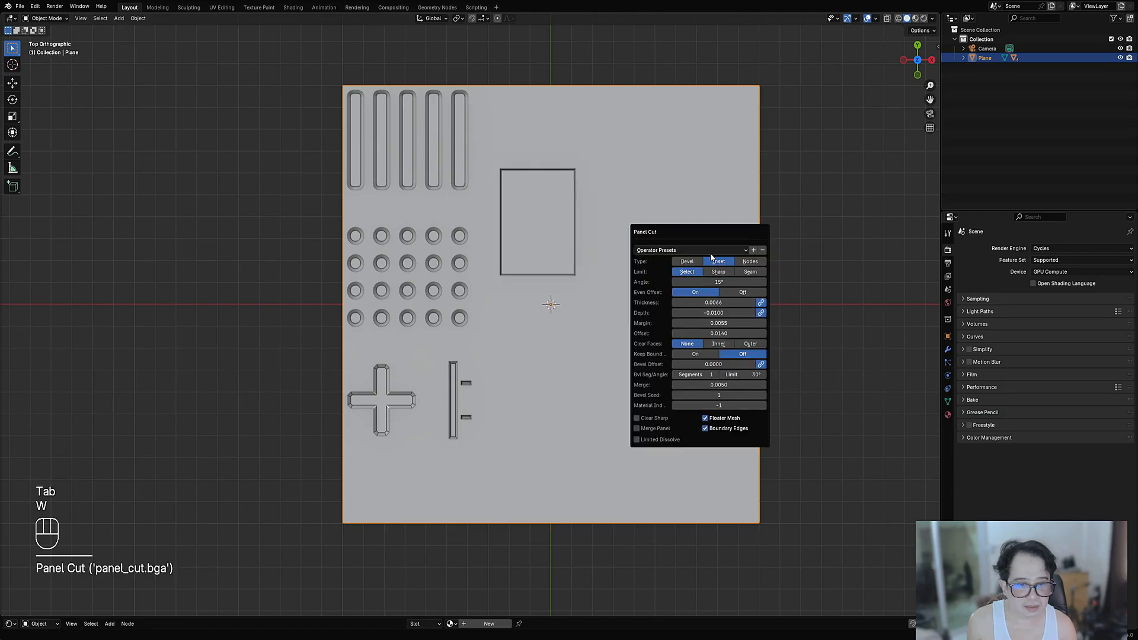
{"action": "left_click", "coordinate": [704, 250]}
{"action": "left_click", "coordinate": [692, 283]}
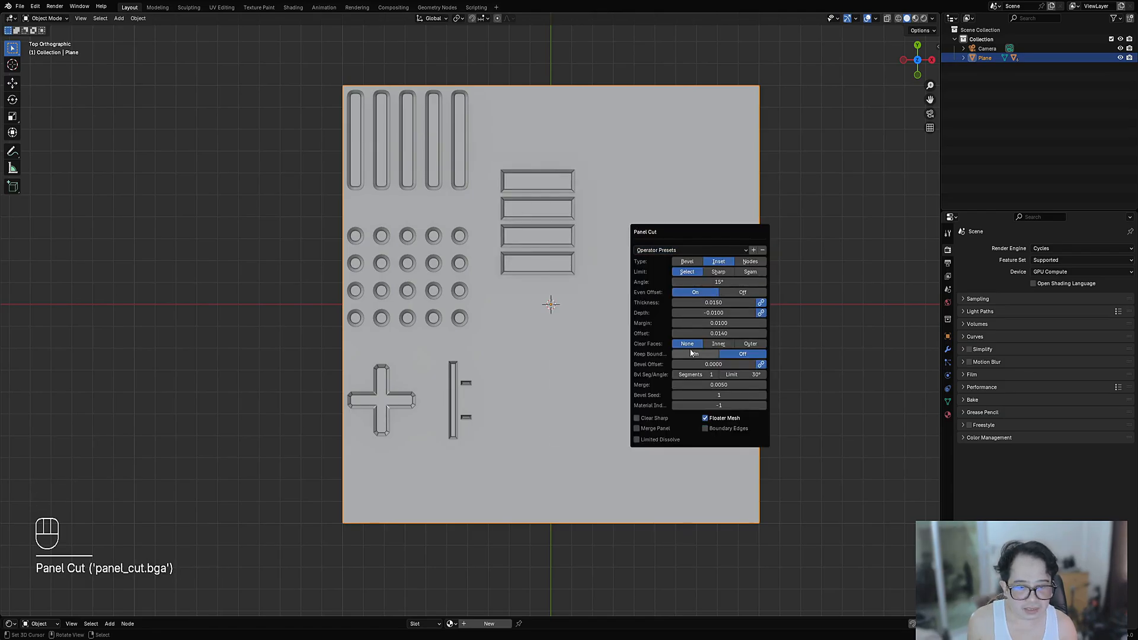
Step: Set the thickness of the four wide rectangular cuts to 0.0219
{"action": "left_click_drag", "start_coordinate": [691, 304], "coordinate": [709, 304]}
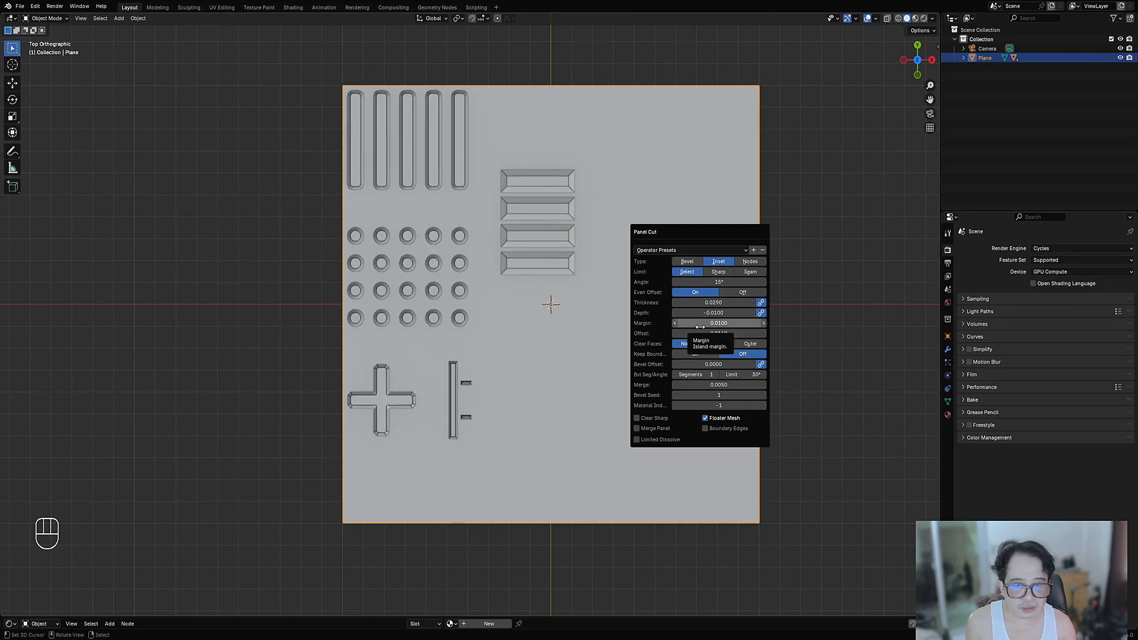
{"action": "mouse_move", "coordinate": [702, 363]}
{"action": "left_mouse_down"}
{"action": "mouse_move", "coordinate": [725, 363]}
{"action": "mouse_move", "coordinate": [694, 357]}
{"action": "left_mouse_up"}
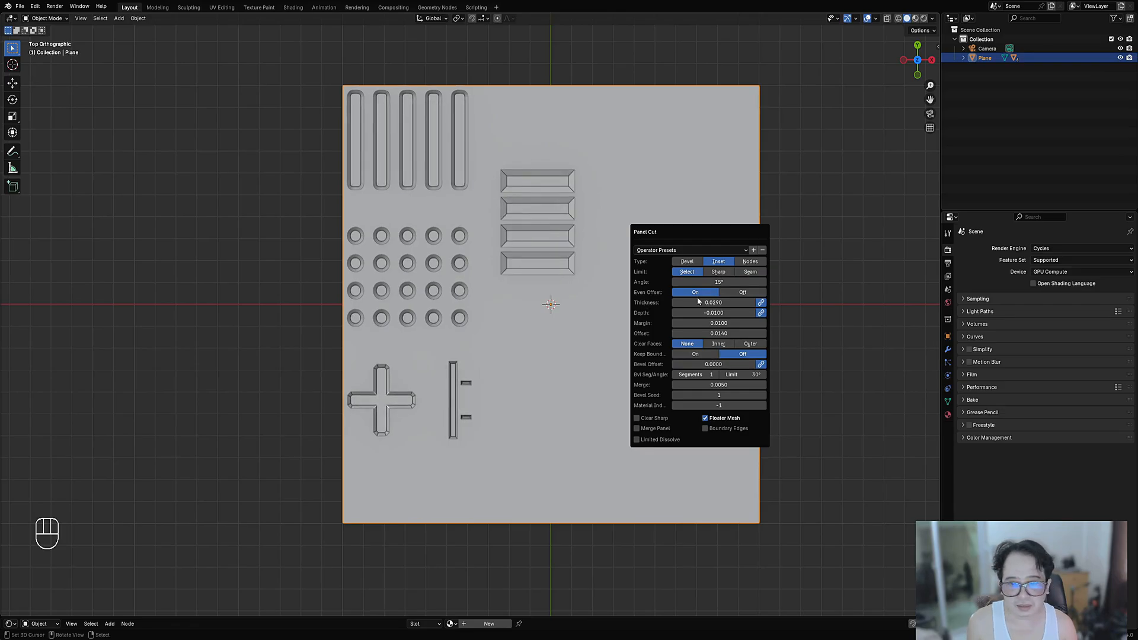
{"action": "left_click_drag", "start_coordinate": [716, 303], "coordinate": [684, 304], "text": "shift"}
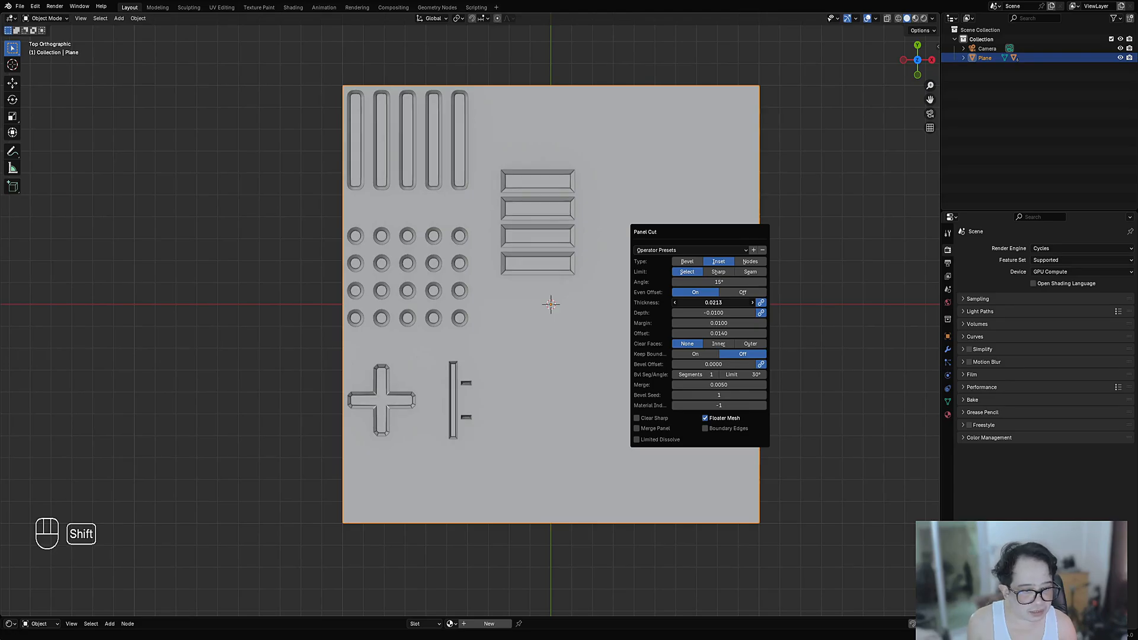
{"action": "key", "text": "Tab"}
{"action": "key", "text": "alt+a"}
{"action": "right_click", "coordinate": [513, 320]}
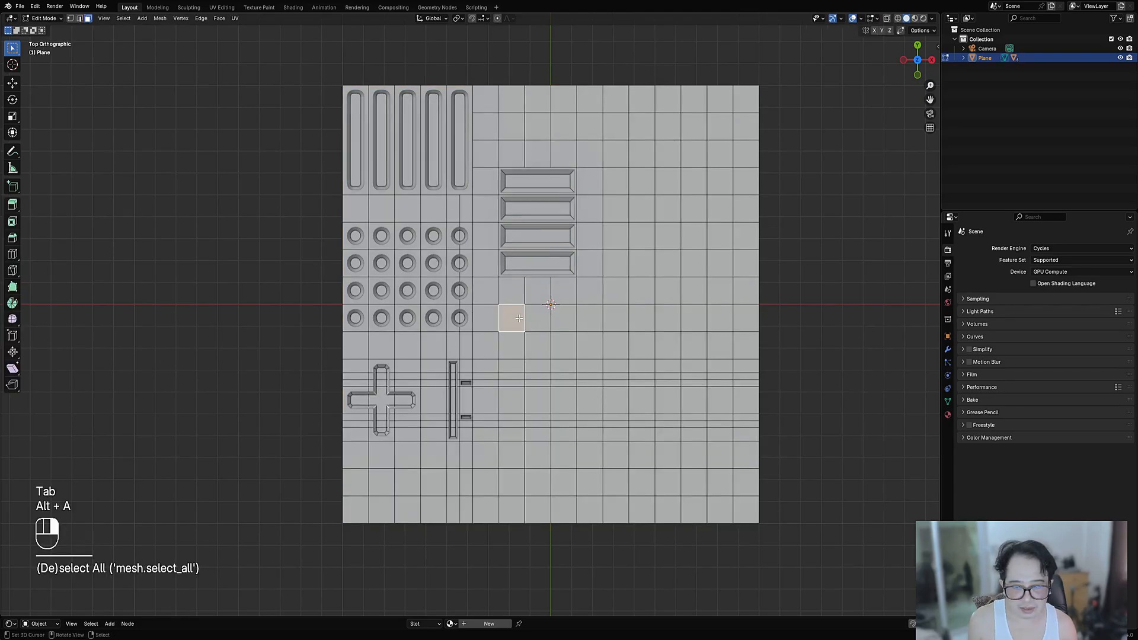
{"action": "middle_click_drag", "start_coordinate": [560, 303], "coordinate": [495, 282], "text": "shift"}
{"action": "right_click", "coordinate": [551, 270]}
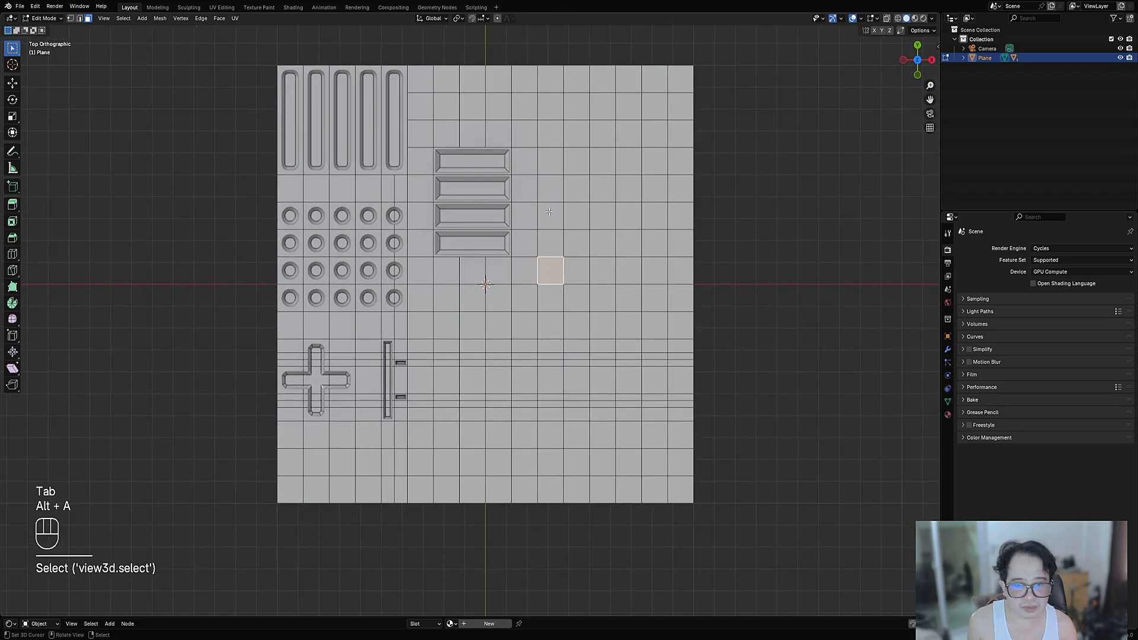
{"action": "right_click", "coordinate": [540, 109]}
{"action": "right_click", "coordinate": [629, 243], "text": "ctrl+shift"}
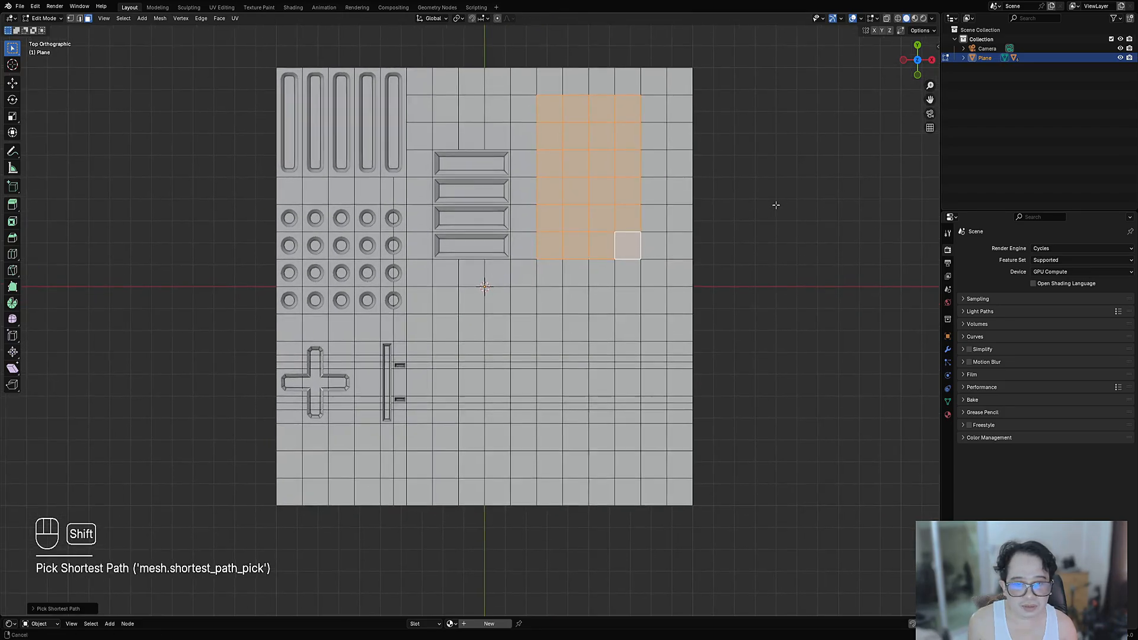
{"action": "middle_click_drag", "start_coordinate": [775, 205], "coordinate": [702, 275], "text": "shift"}
{"action": "key", "text": "Tab"}
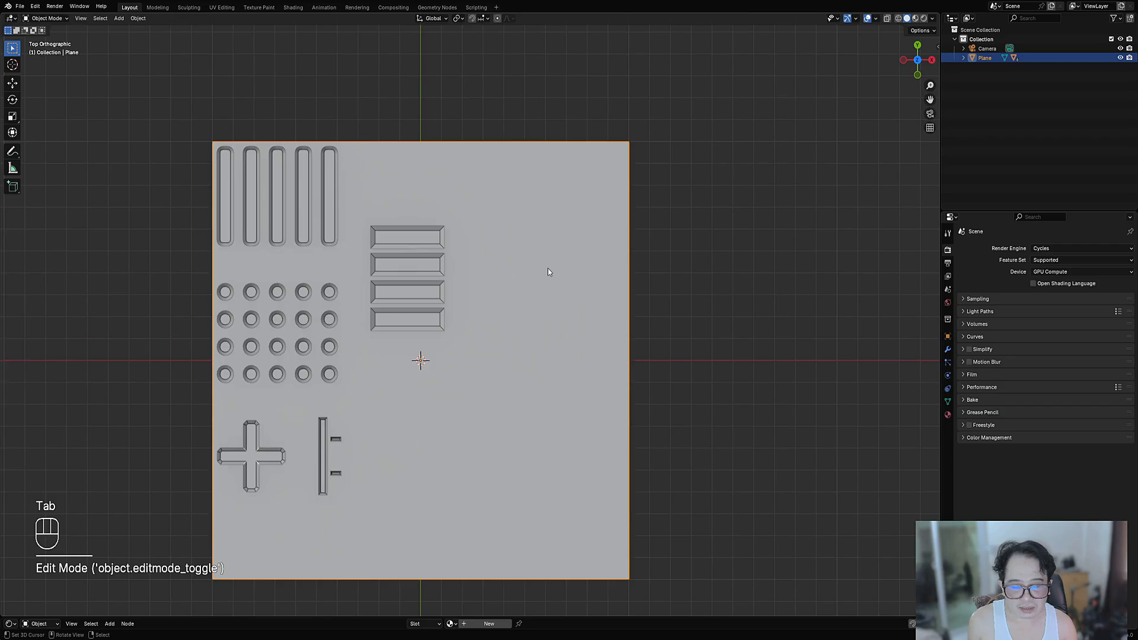
Step: Select a block of faces four wide and three high beside the rectangular cuts and Panel Cut them as separate insets
{"action": "key", "text": "Tab"}
{"action": "key", "text": "alt+a"}
{"action": "right_click", "coordinate": [486, 265]}
{"action": "right_click", "coordinate": [562, 319], "text": "ctrl+shift"}
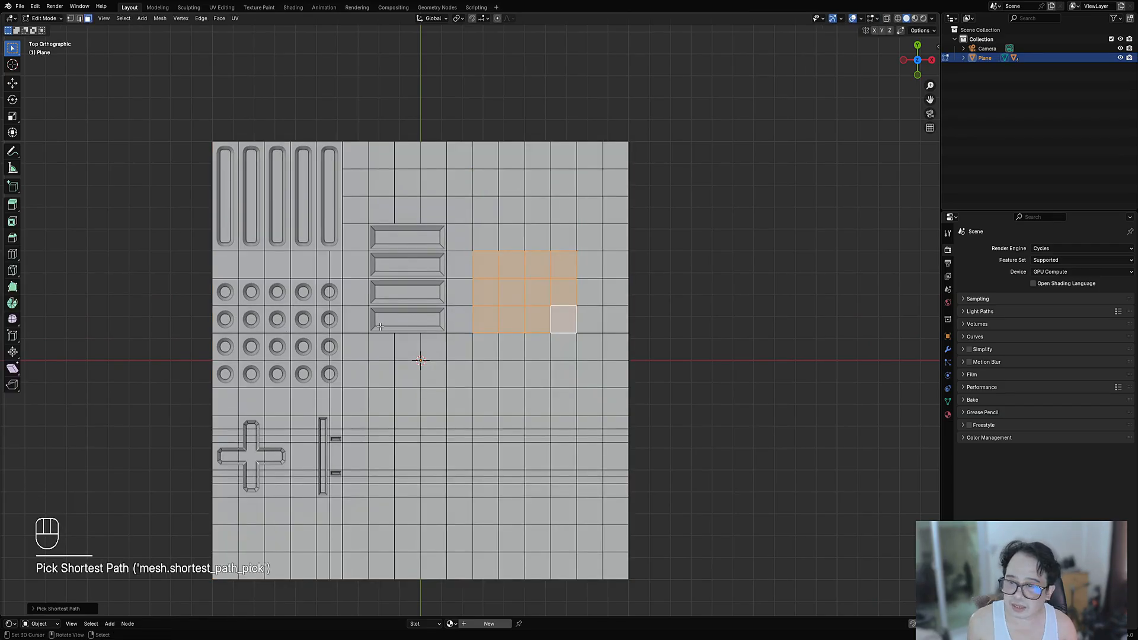
{"action": "key", "text": "KP_Decimal"}
{"action": "key", "text": "Tab"}
{"action": "key", "text": "w"}
{"action": "left_click", "coordinate": [523, 286]}
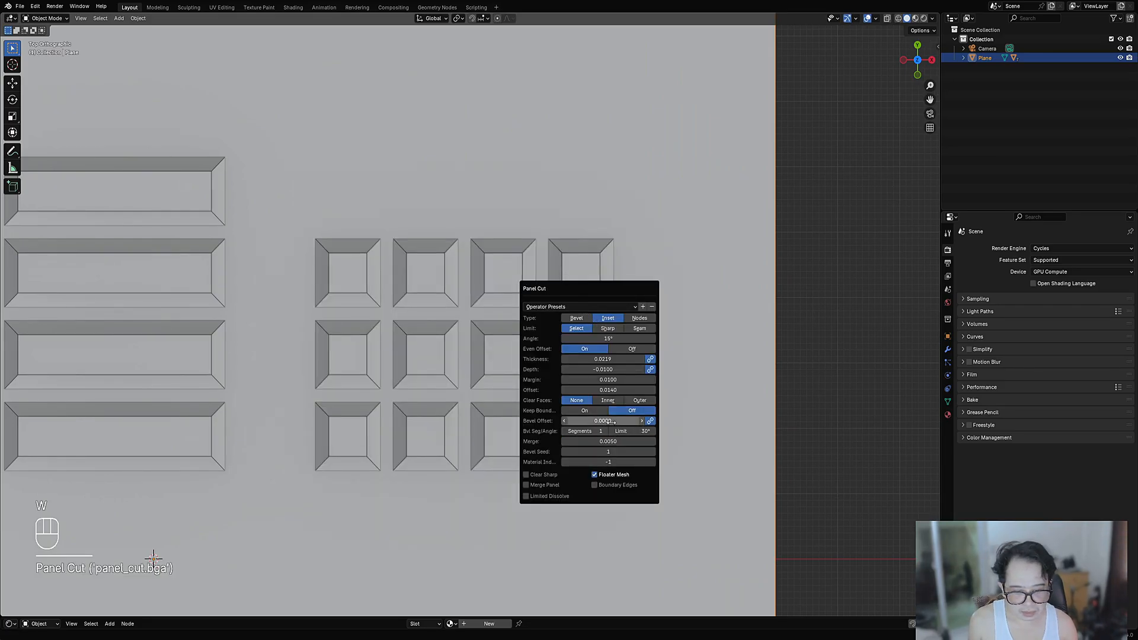
Step: Set the square cuts' thickness to 0.0141 and unlink their bevel offset, with minimum 0.0224 and maximum 0.0509
{"action": "left_click_drag", "start_coordinate": [602, 359], "coordinate": [580, 359]}
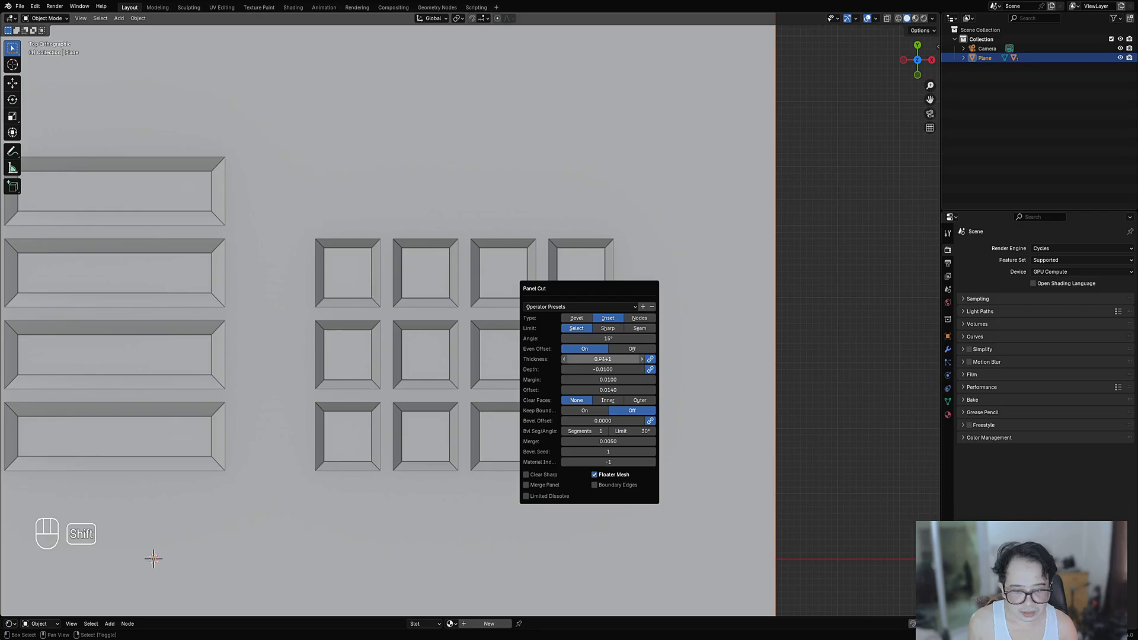
{"action": "left_click", "coordinate": [650, 421]}
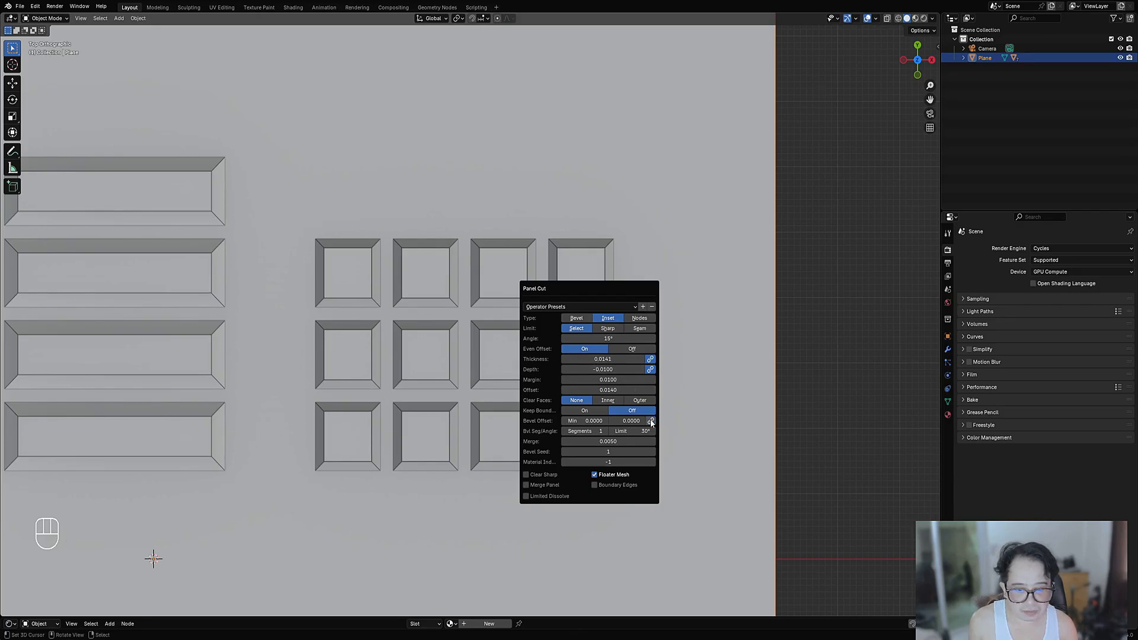
{"action": "left_click_drag", "start_coordinate": [632, 420], "coordinate": [653, 421], "text": "shift"}
{"action": "left_click_drag", "start_coordinate": [583, 422], "coordinate": [644, 420], "text": "shift"}
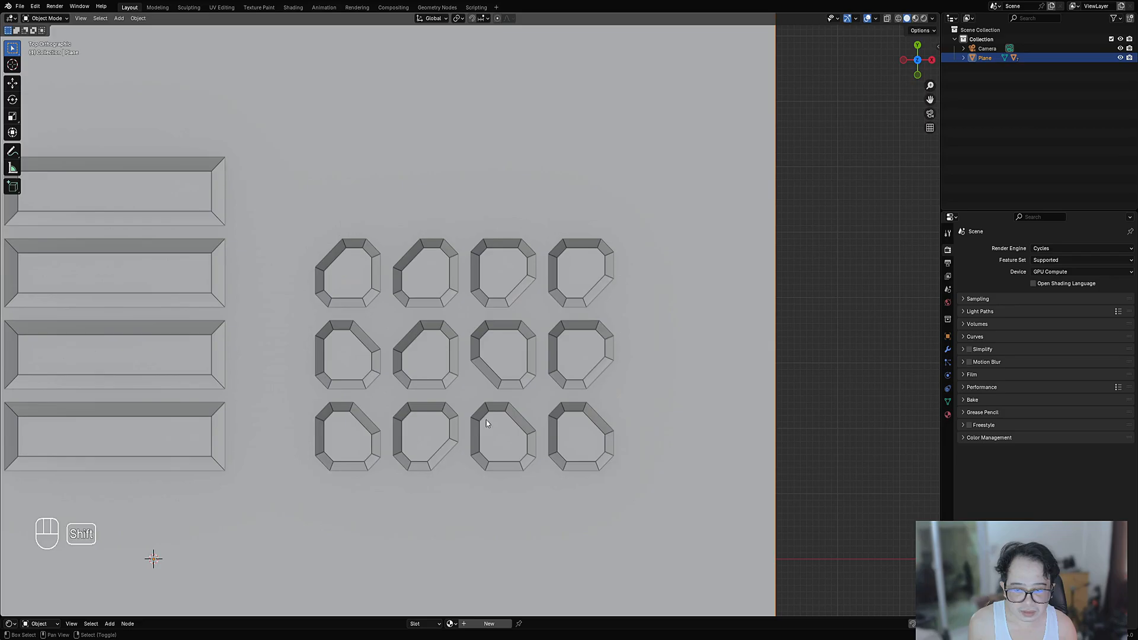
Step: Round the square cuts' corners with 5 bevel segments and set the bevel seed to 15
{"action": "scroll", "coordinate": [569, 350], "scroll_direction": "down", "scroll_amount": 4}
{"action": "scroll", "coordinate": [630, 318], "scroll_direction": "up", "scroll_amount": 4}
{"action": "key", "text": "F9"}
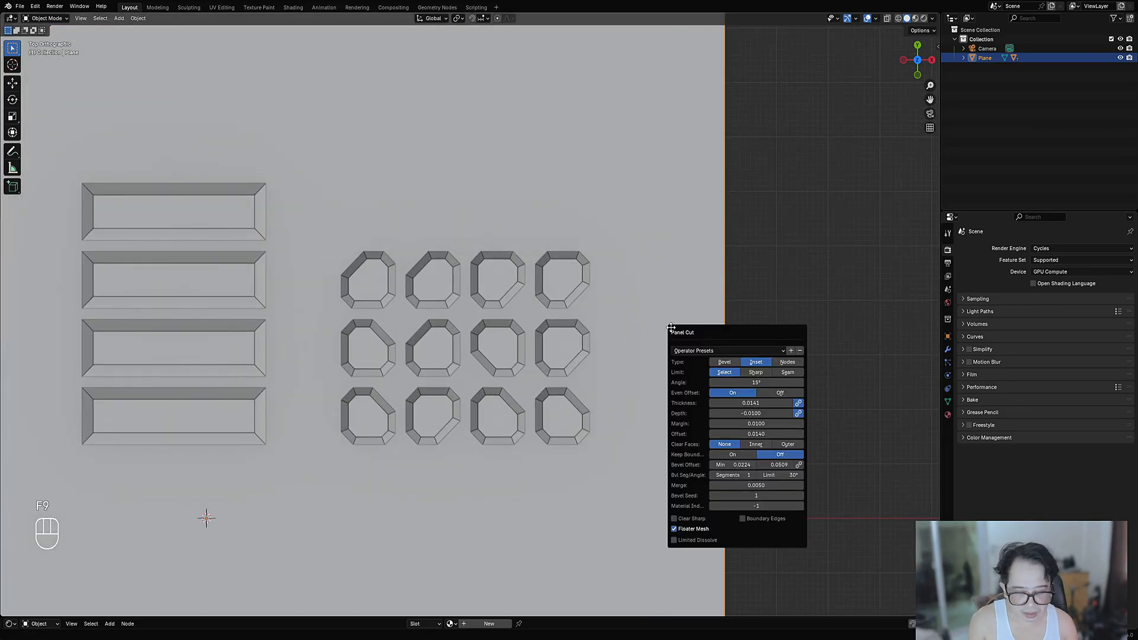
{"action": "scroll", "coordinate": [740, 476], "scroll_direction": "up", "scroll_amount": 2, "text": "ctrl"}
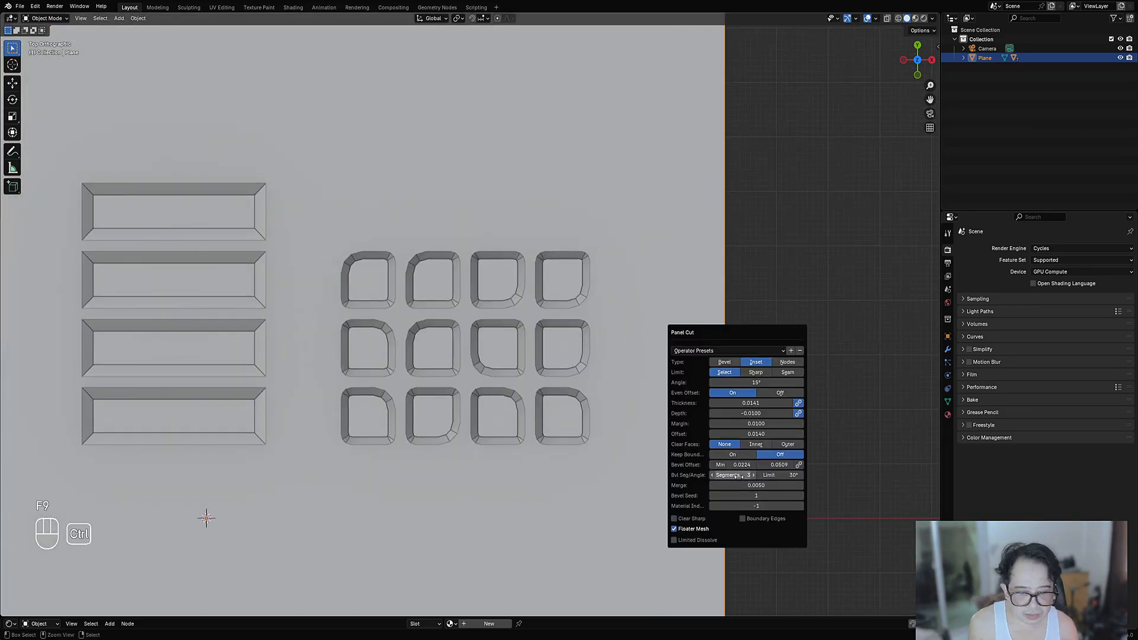
{"action": "scroll", "coordinate": [739, 476], "scroll_direction": "up", "scroll_amount": 2, "text": "ctrl"}
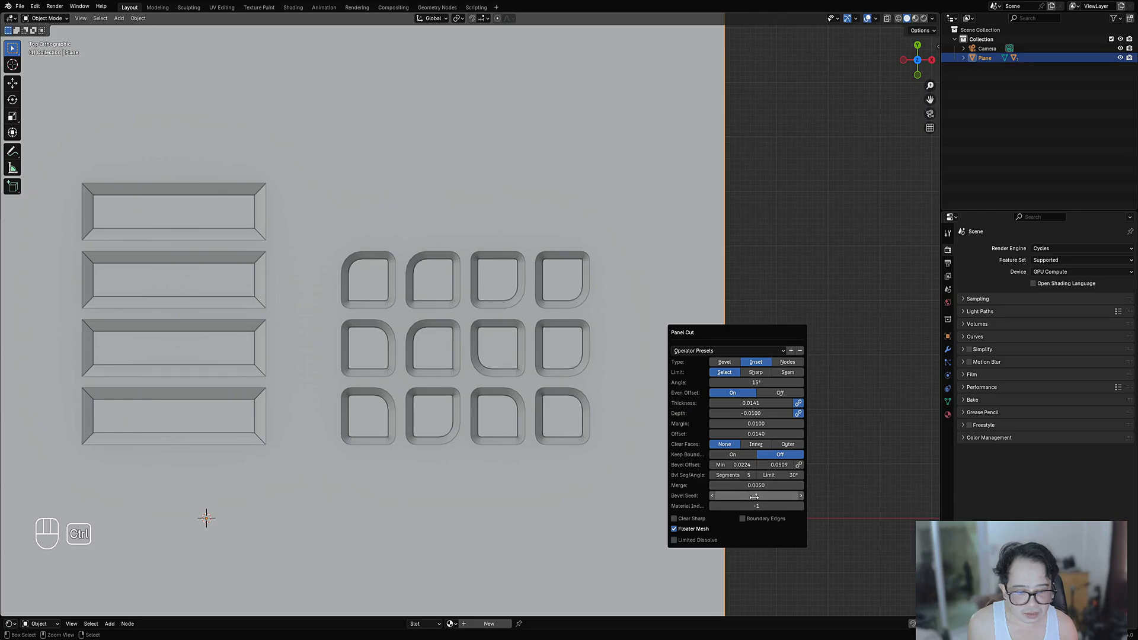
{"action": "scroll", "coordinate": [754, 496], "scroll_direction": "up", "scroll_amount": 6, "text": "ctrl"}
{"action": "scroll", "coordinate": [754, 496], "scroll_direction": "up", "scroll_amount": 8, "text": "ctrl"}
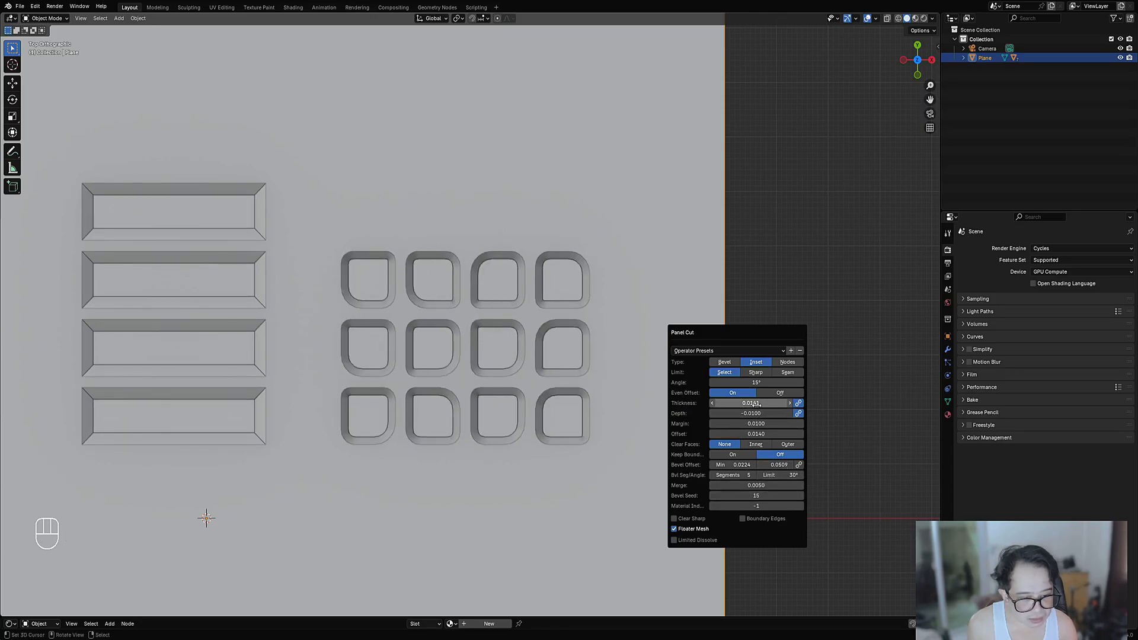
Step: Set the square cuts' thickness to 0.0103 and margin to 0.0119
{"action": "mouse_move", "coordinate": [755, 404]}
{"action": "left_mouse_down", "text": "shift"}
{"action": "mouse_move", "coordinate": [728, 404]}
{"action": "mouse_move", "coordinate": [766, 423]}
{"action": "left_mouse_up", "text": "shift"}
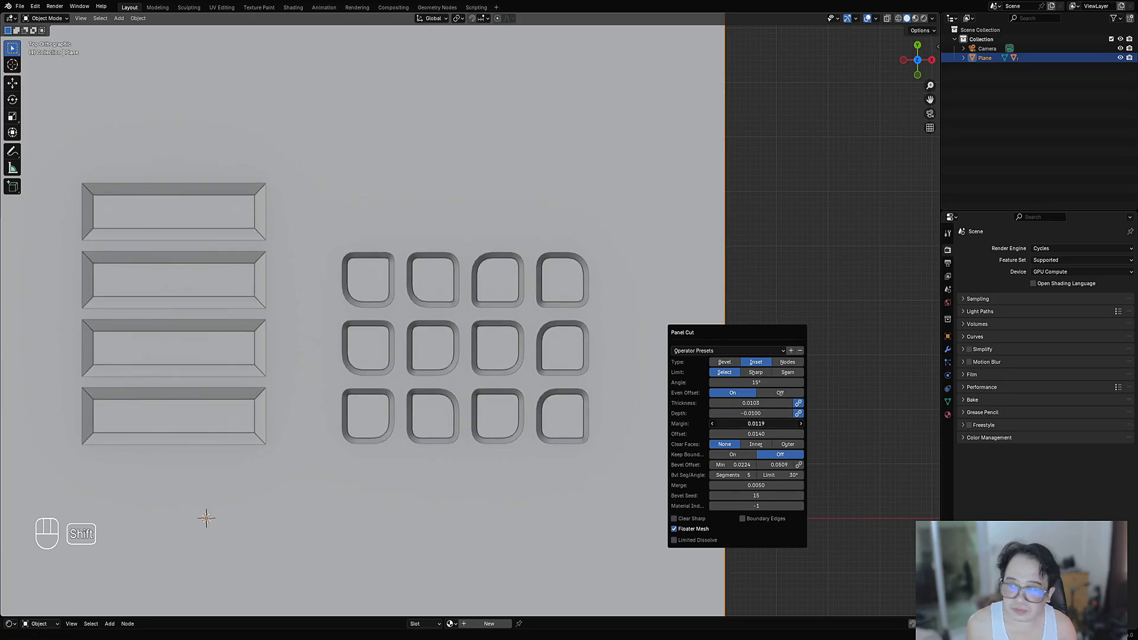
{"action": "left_click_drag", "start_coordinate": [766, 433], "coordinate": [711, 433], "text": "shift"}
{"action": "right_click", "coordinate": [766, 433]}
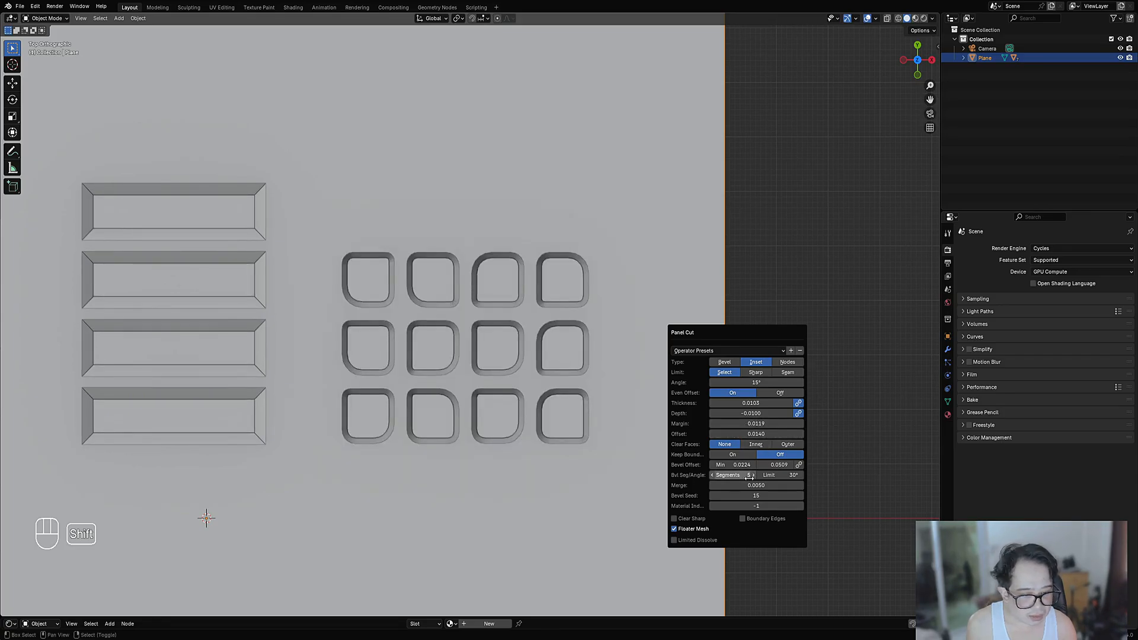
Step: Set the square cuts' bevel offset to minimum 0.0237 and maximum 0.0557, and pick a different bevel seed
{"action": "left_click_drag", "start_coordinate": [775, 465], "coordinate": [749, 496], "text": "shift"}
{"action": "scroll", "coordinate": [751, 495], "scroll_direction": "up", "scroll_amount": 2, "text": "ctrl"}
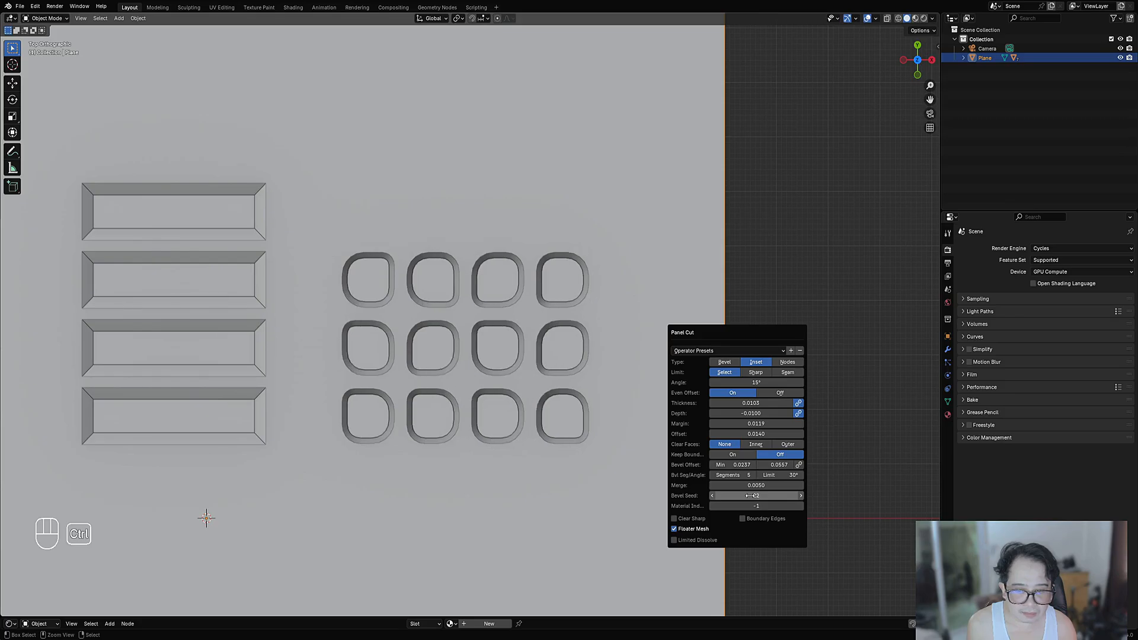
{"action": "scroll", "coordinate": [367, 284], "scroll_direction": "down", "scroll_amount": 8}
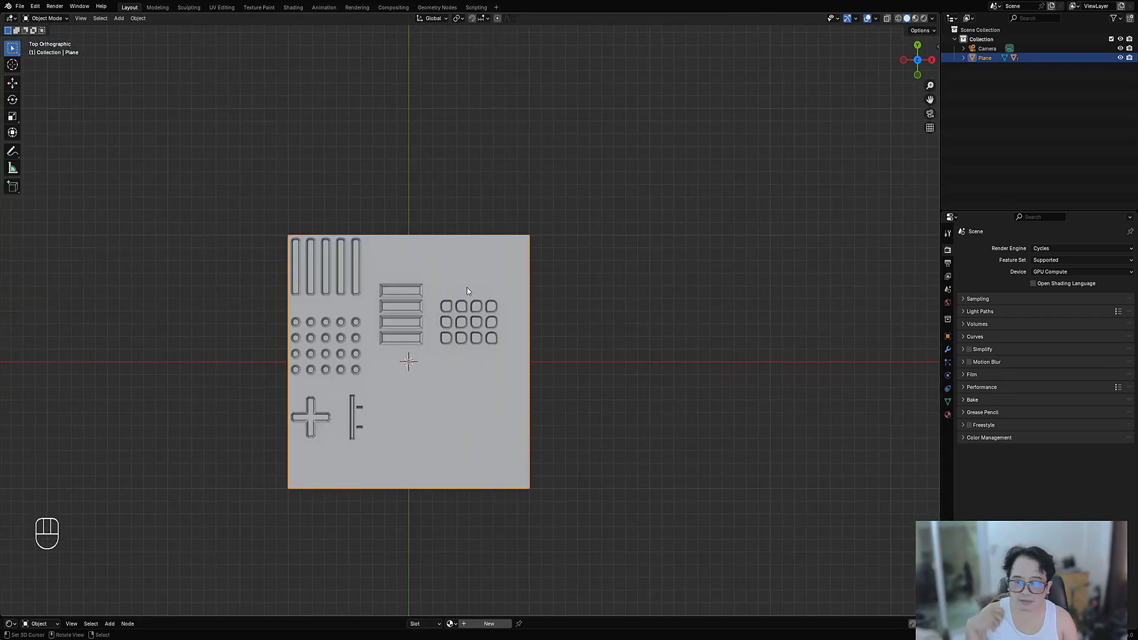
Step: Bring the whole plane into view and show the Greeble Bake settings beside it
{"action": "scroll", "coordinate": [401, 265], "scroll_direction": "up", "scroll_amount": 3}
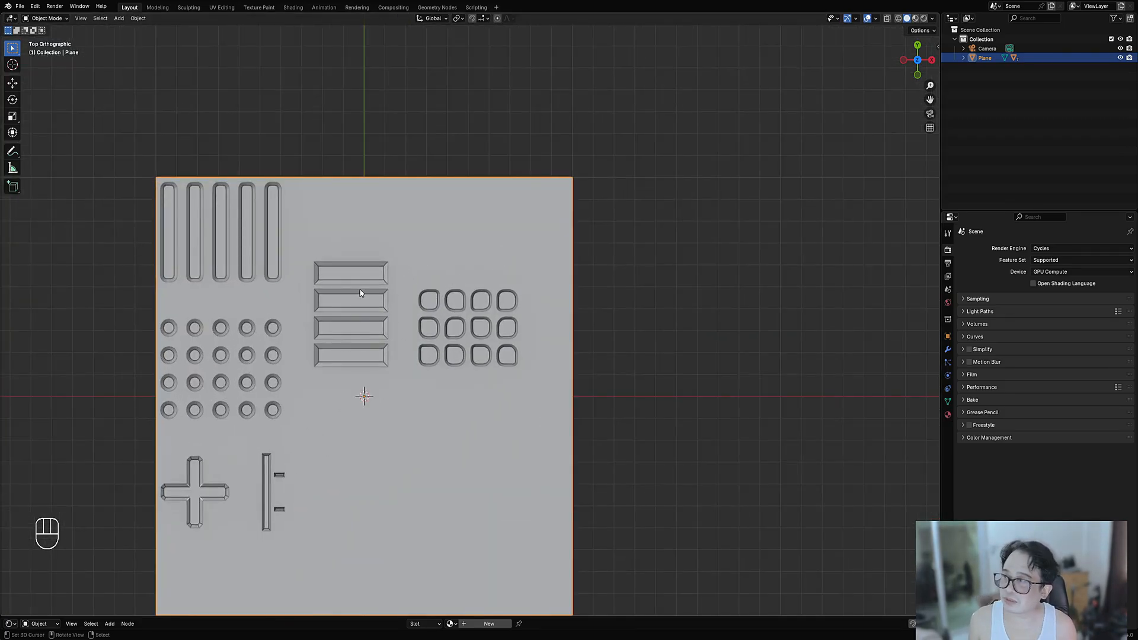
{"action": "scroll", "coordinate": [367, 287], "scroll_direction": "down", "scroll_amount": 4}
{"action": "middle_click_drag", "start_coordinate": [368, 296], "coordinate": [426, 291]}
{"action": "scroll", "coordinate": [426, 294], "scroll_direction": "up", "scroll_amount": 2}
{"action": "key", "text": "n"}
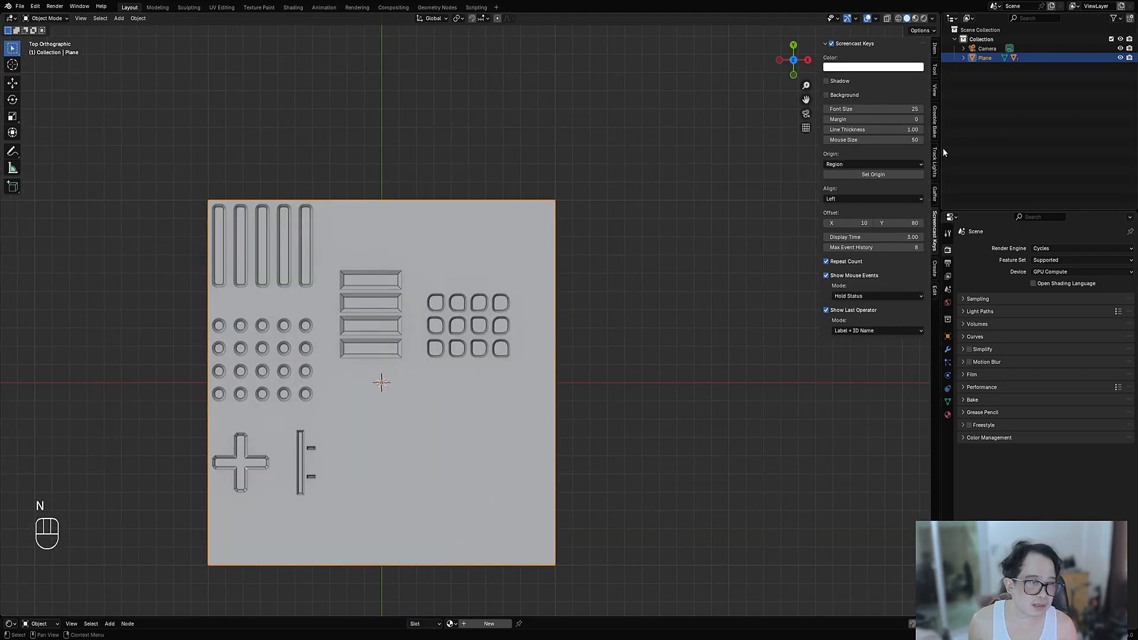
{"action": "left_click", "coordinate": [934, 121]}
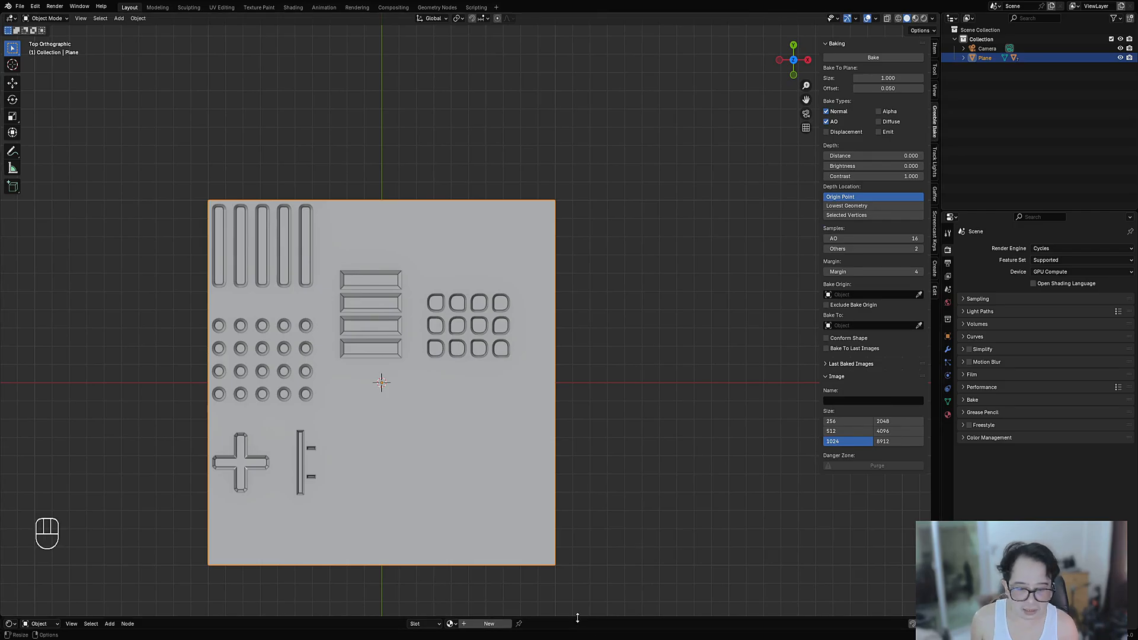
Step: Enlarge the lower editor area to about half the workspace height and switch it to the Image Editor
{"action": "left_click_drag", "start_coordinate": [579, 616], "coordinate": [579, 333]}
{"action": "left_click", "coordinate": [10, 339]}
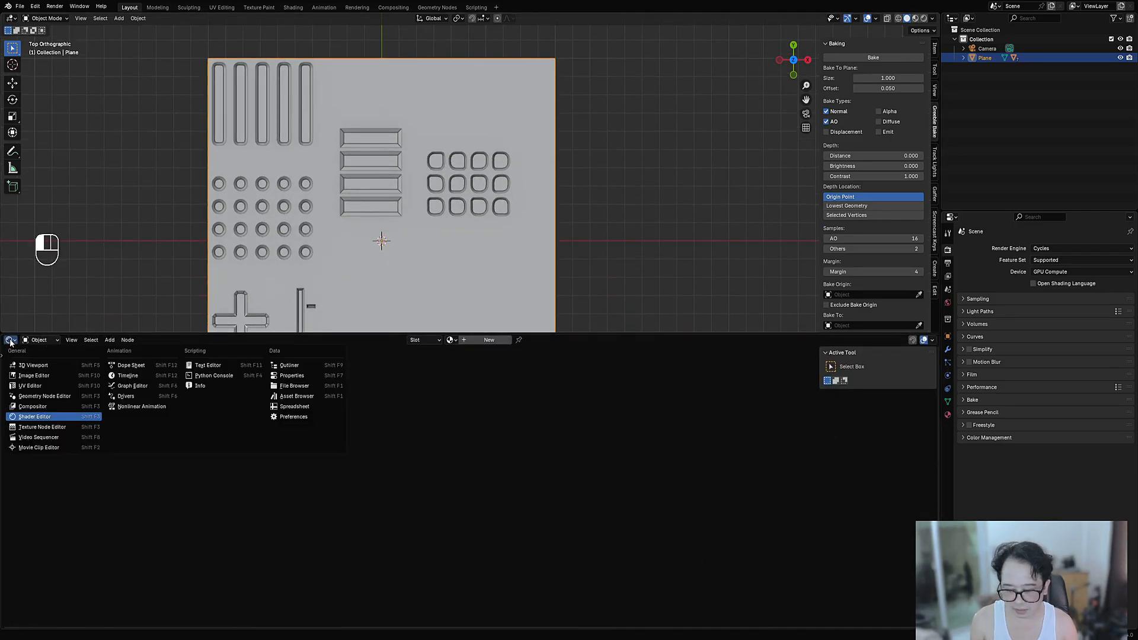
{"action": "left_click", "coordinate": [27, 370]}
{"action": "scroll", "coordinate": [469, 280], "scroll_direction": "down", "scroll_amount": 2}
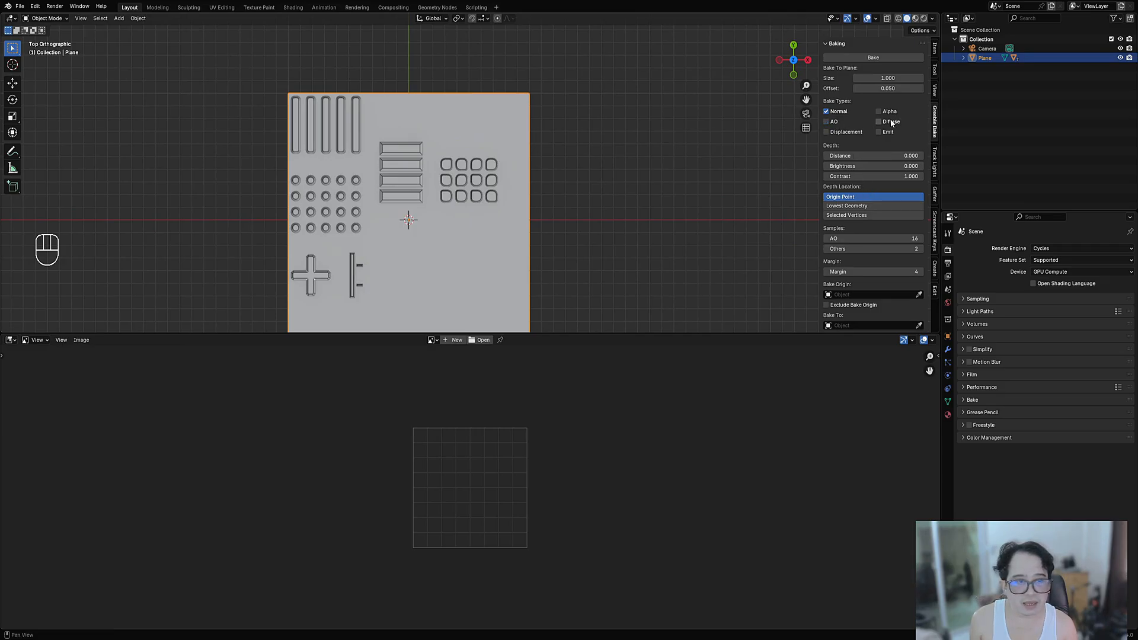
Step: Leave Normal as the only enabled bake type, with AO and Alpha off
{"action": "left_click", "coordinate": [885, 112]}
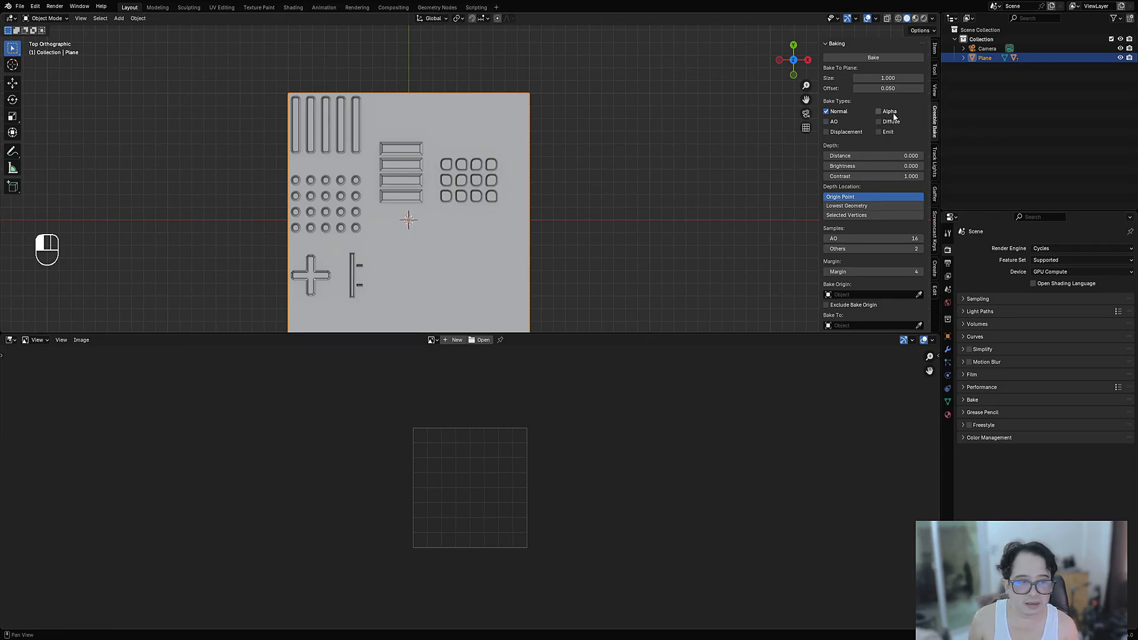
{"action": "left_click", "coordinate": [883, 112]}
Step: Hide the base plane and undo the hiding
{"action": "left_click", "coordinate": [479, 239]}
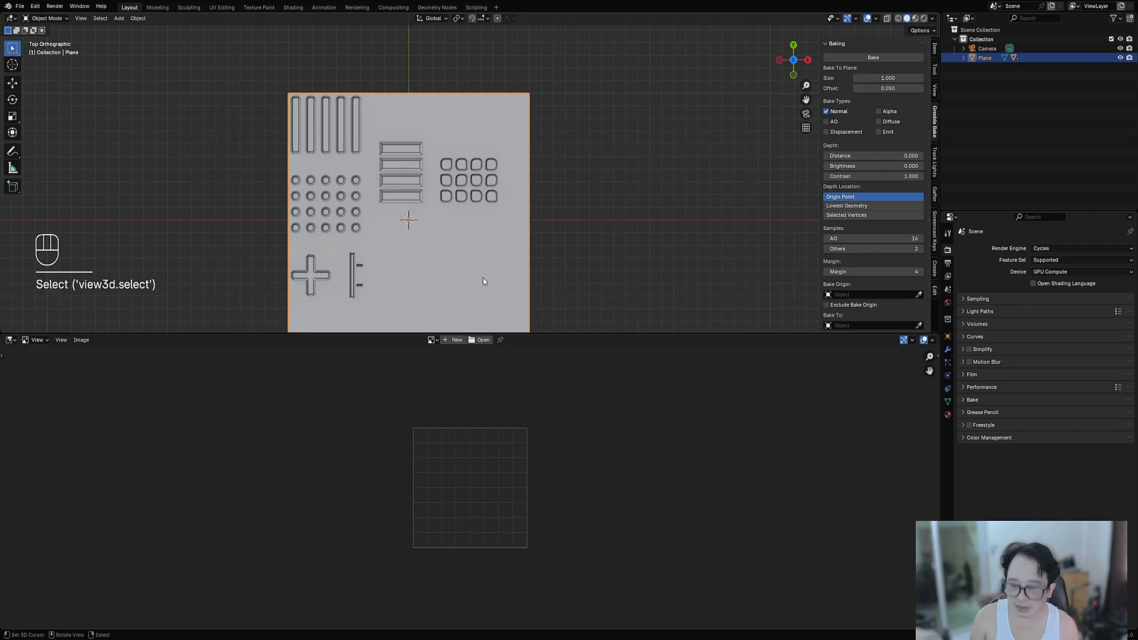
{"action": "key", "text": "h"}
{"action": "key", "text": "ctrl+z"}
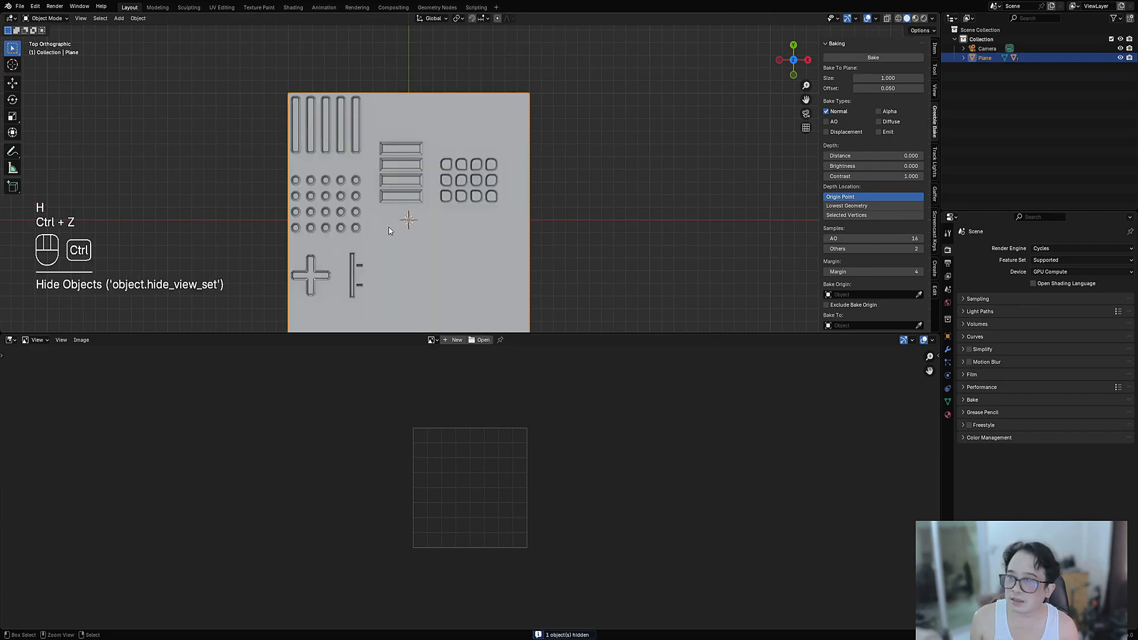
Step: Save the file as decal_sheet_01.blend
{"action": "key", "text": "ctrl+s"}
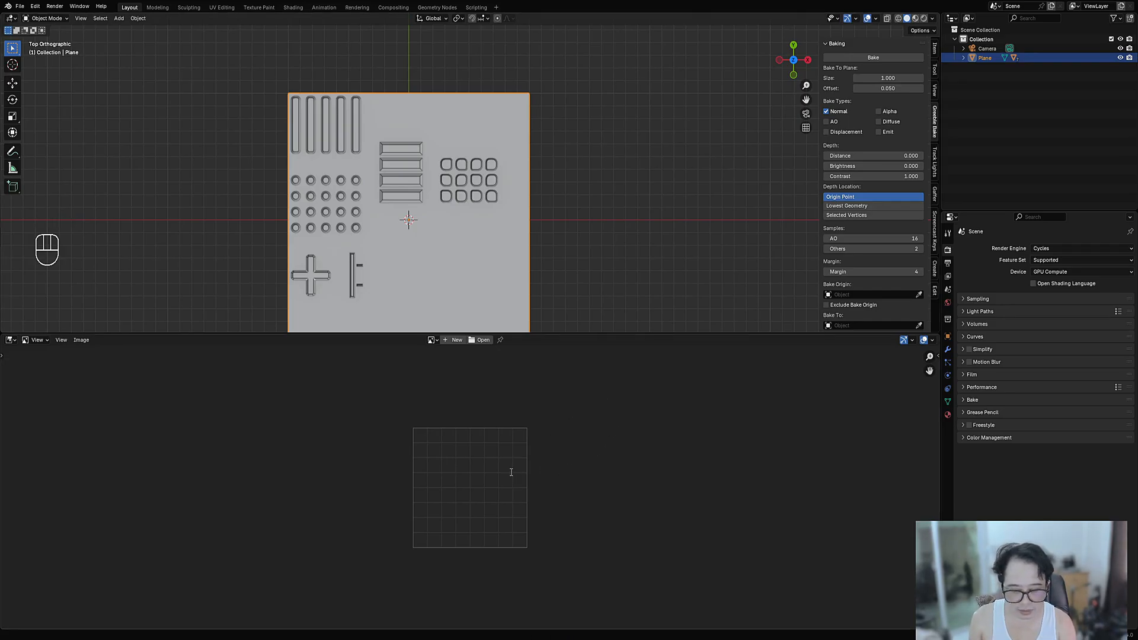
{"action": "key", "text": "ctrl+s"}
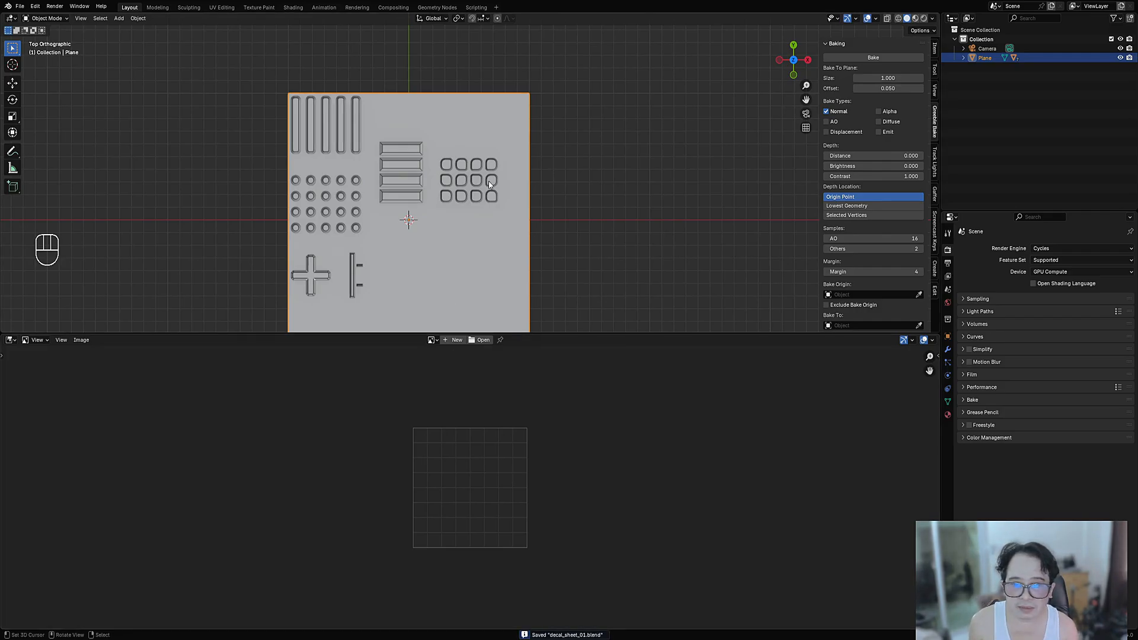
Step: Select all the floater shapes together with the base plane, making the plane the active object
{"action": "middle_click_drag", "start_coordinate": [489, 185], "coordinate": [386, 176]}
{"action": "left_click", "coordinate": [388, 175]}
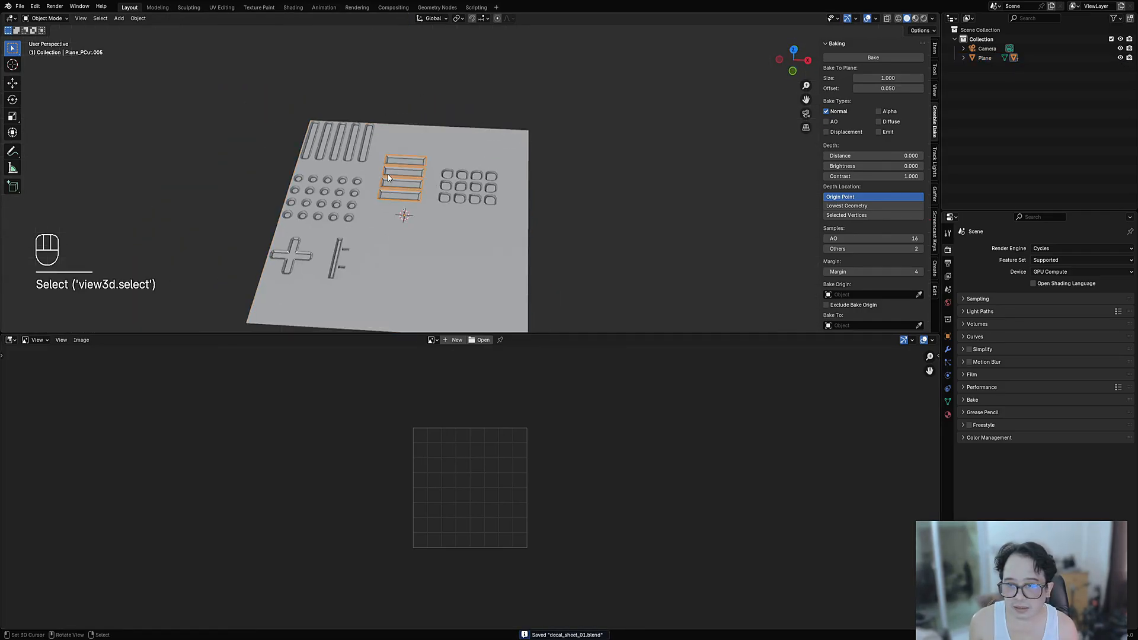
{"action": "key", "text": "shift"}
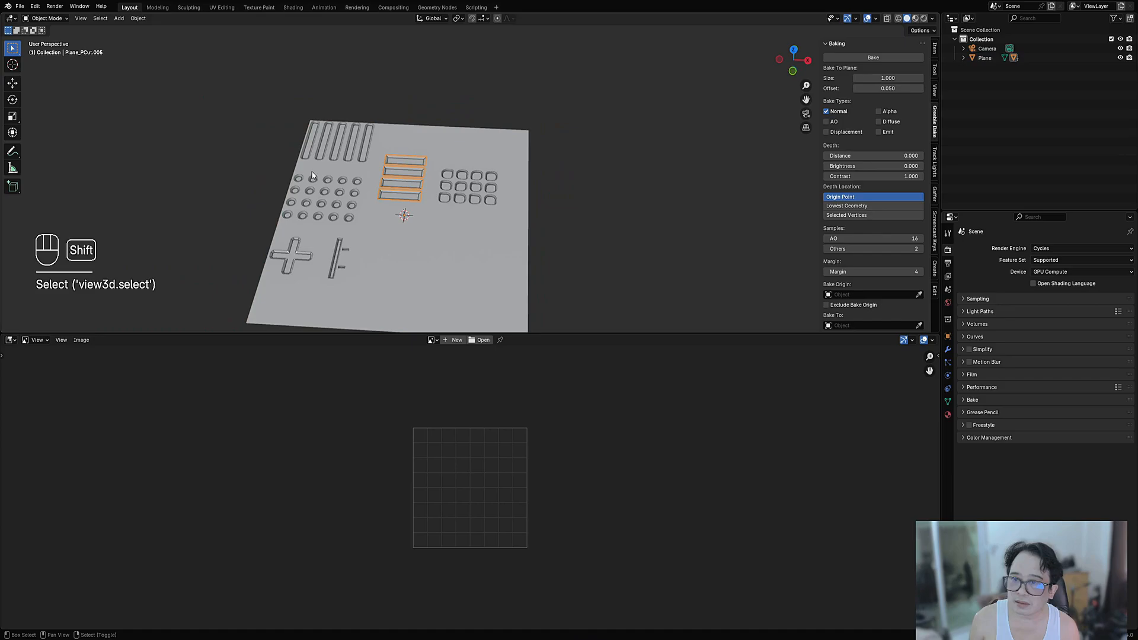
{"action": "key", "text": "shift+g"}
{"action": "left_click", "coordinate": [494, 200]}
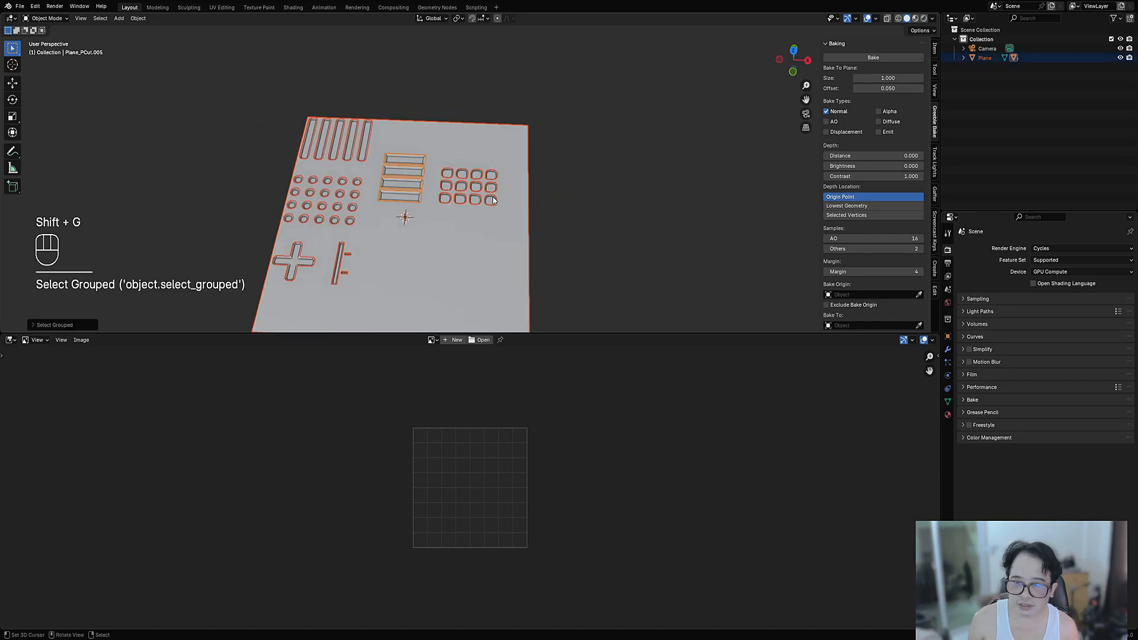
{"action": "left_click", "coordinate": [506, 151], "text": "shift"}
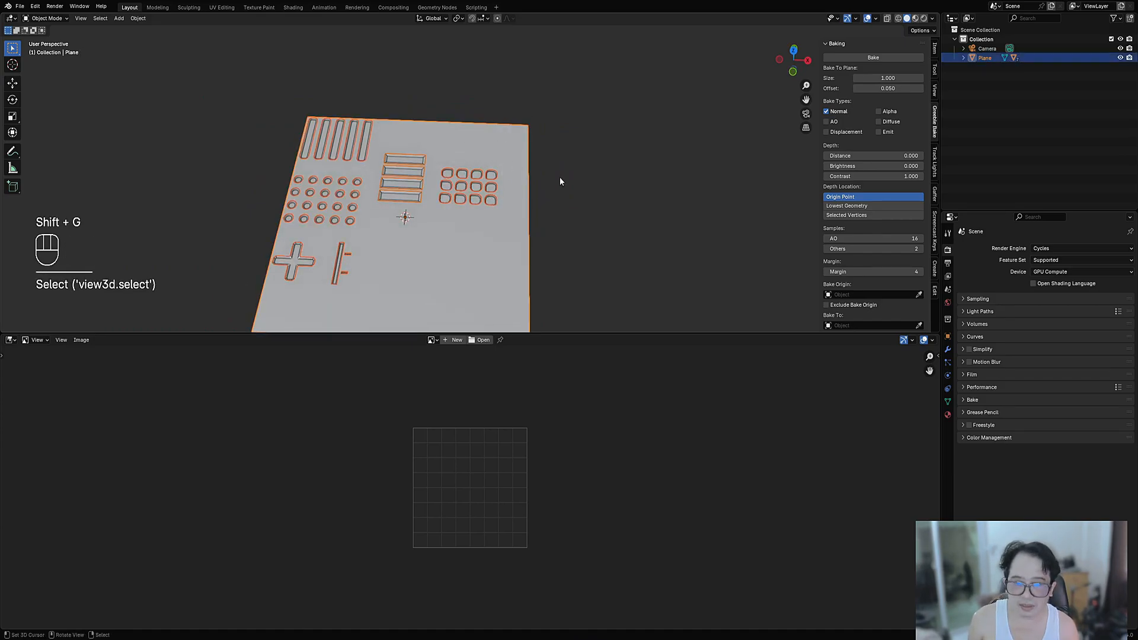
{"action": "middle_click_drag", "start_coordinate": [559, 176], "coordinate": [538, 191]}
{"action": "middle_click_drag", "start_coordinate": [521, 220], "coordinate": [508, 186]}
{"action": "middle_click_drag", "start_coordinate": [511, 180], "coordinate": [514, 209], "text": "shift"}
{"action": "scroll", "coordinate": [493, 204], "scroll_direction": "up", "scroll_amount": 6}
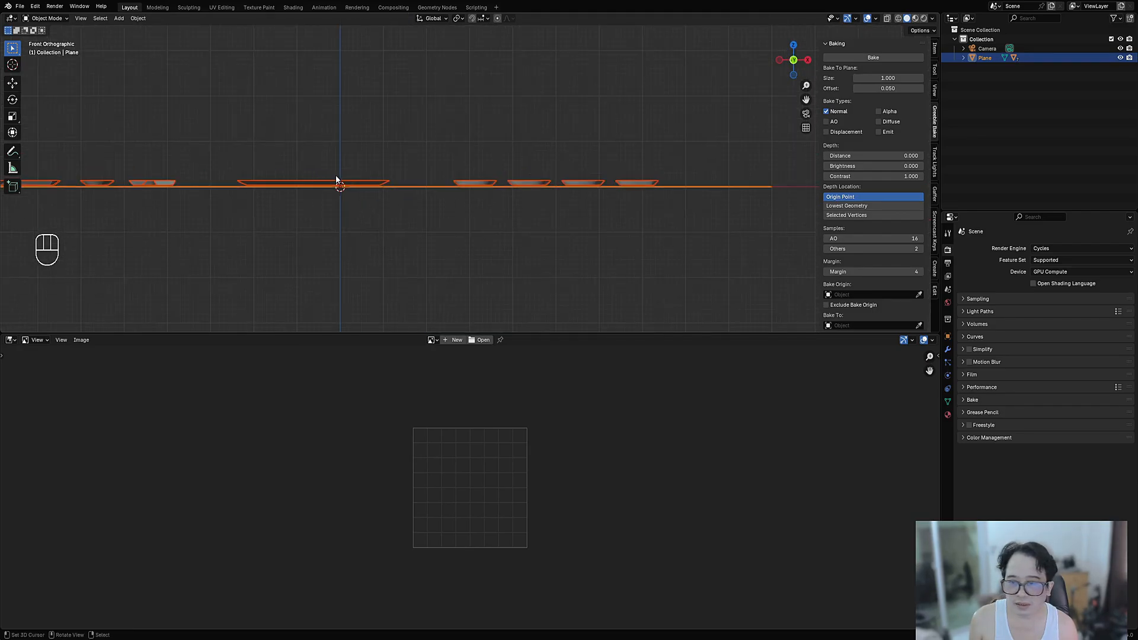
{"action": "middle_click_drag", "start_coordinate": [510, 150], "coordinate": [533, 243]}
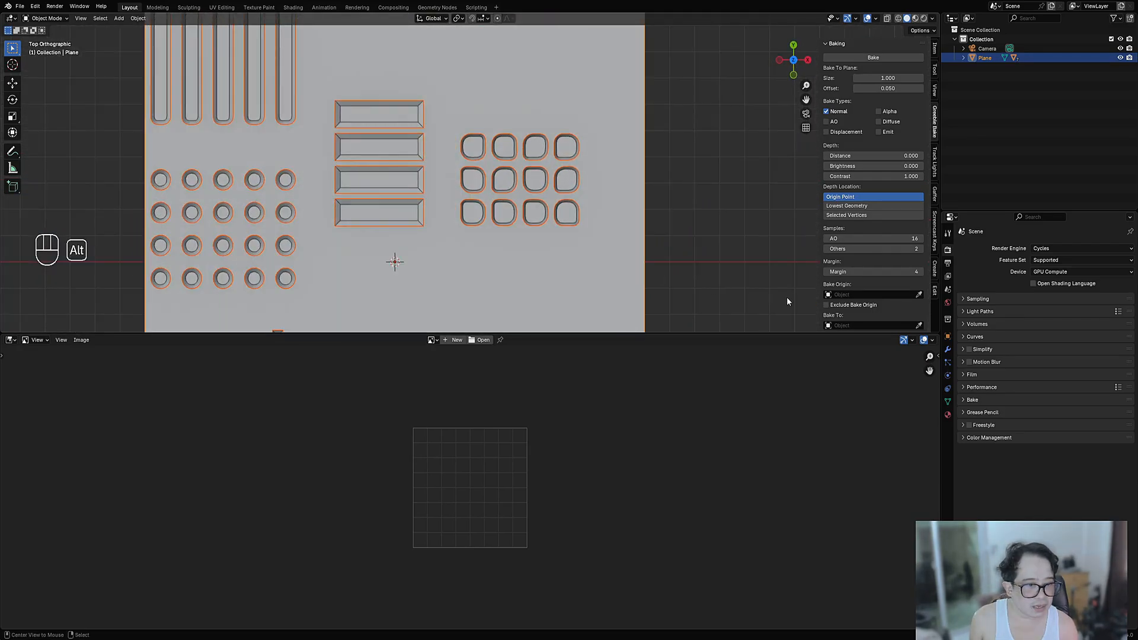
Step: Set Plane as the Bake Origin object
{"action": "left_click", "coordinate": [855, 294]}
{"action": "left_click", "coordinate": [847, 315]}
{"action": "scroll", "coordinate": [783, 225], "scroll_direction": "down", "scroll_amount": 4}
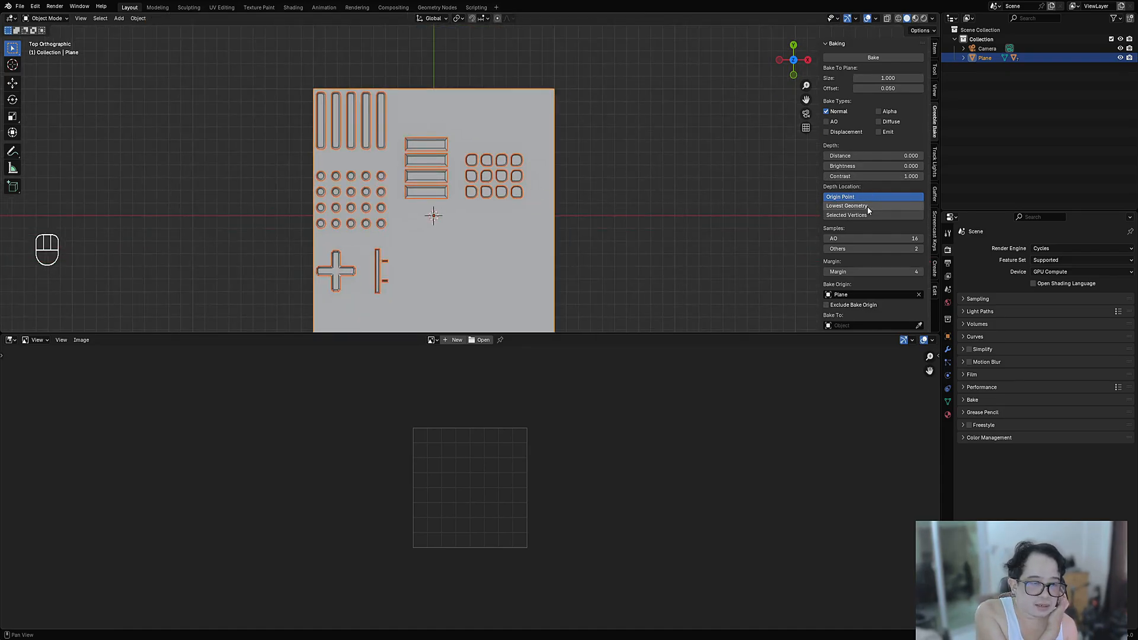
Step: Enable Bake To Last Images and set the bake image size to 2048
{"action": "scroll", "coordinate": [868, 206], "scroll_direction": "down", "scroll_amount": 5}
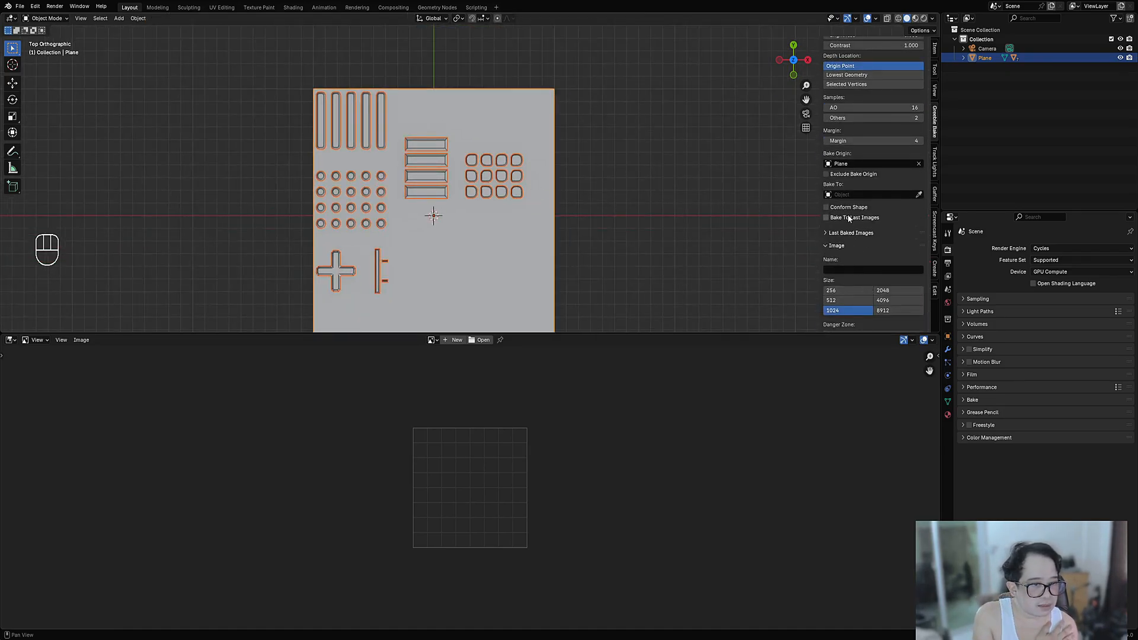
{"action": "scroll", "coordinate": [848, 289], "scroll_direction": "down", "scroll_amount": 1}
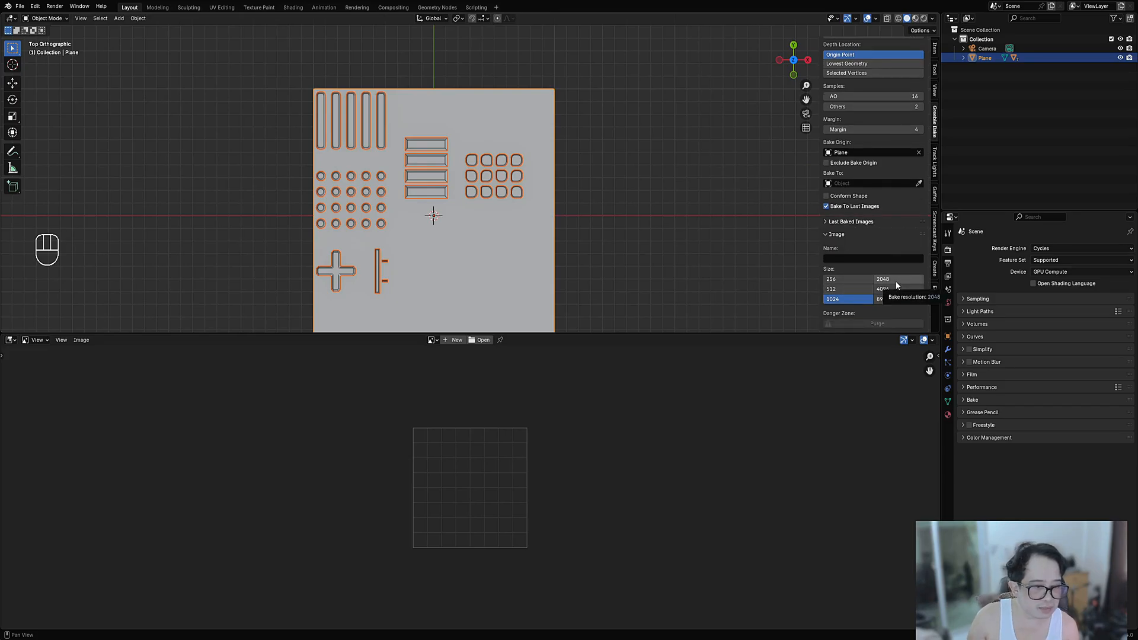
{"action": "left_click", "coordinate": [895, 280]}
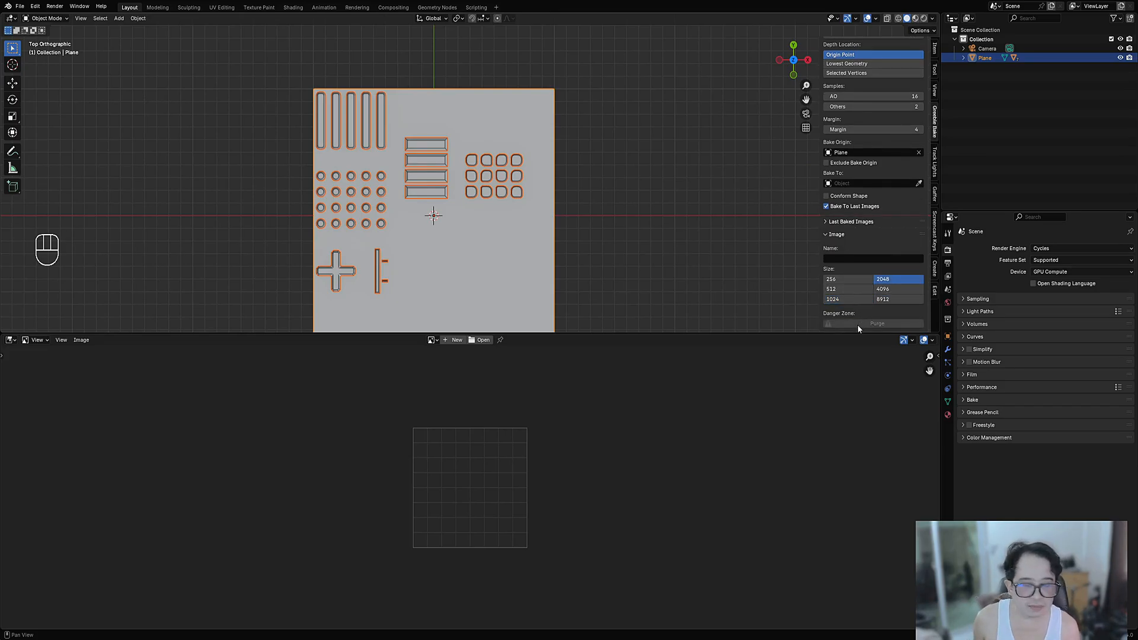
Step: Bake the normal map of the decal sheet and inspect the baked shapes in the image
{"action": "scroll", "coordinate": [865, 279], "scroll_direction": "up", "scroll_amount": 5}
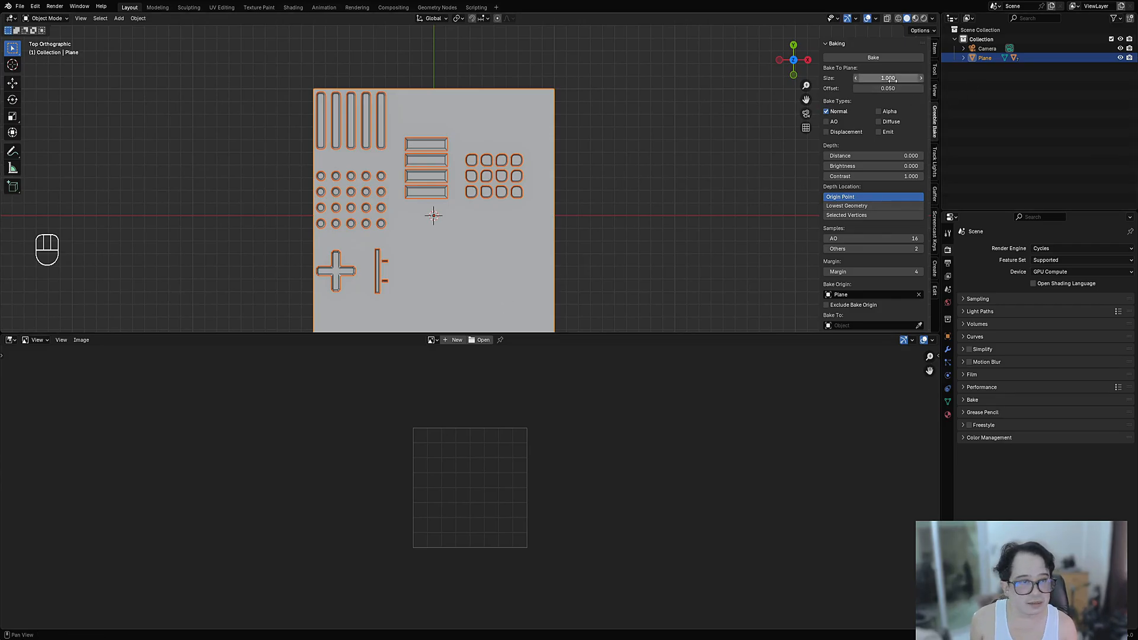
{"action": "left_click", "coordinate": [880, 58]}
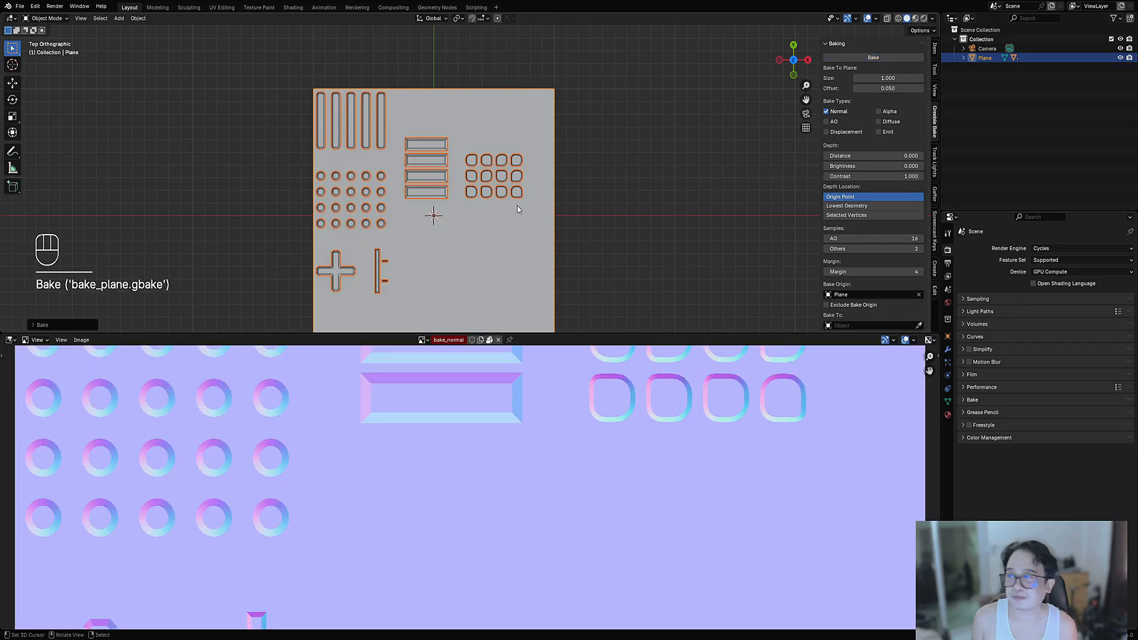
{"action": "scroll", "coordinate": [470, 469], "scroll_direction": "down", "scroll_amount": 6}
{"action": "scroll", "coordinate": [487, 593], "scroll_direction": "up", "scroll_amount": 6}
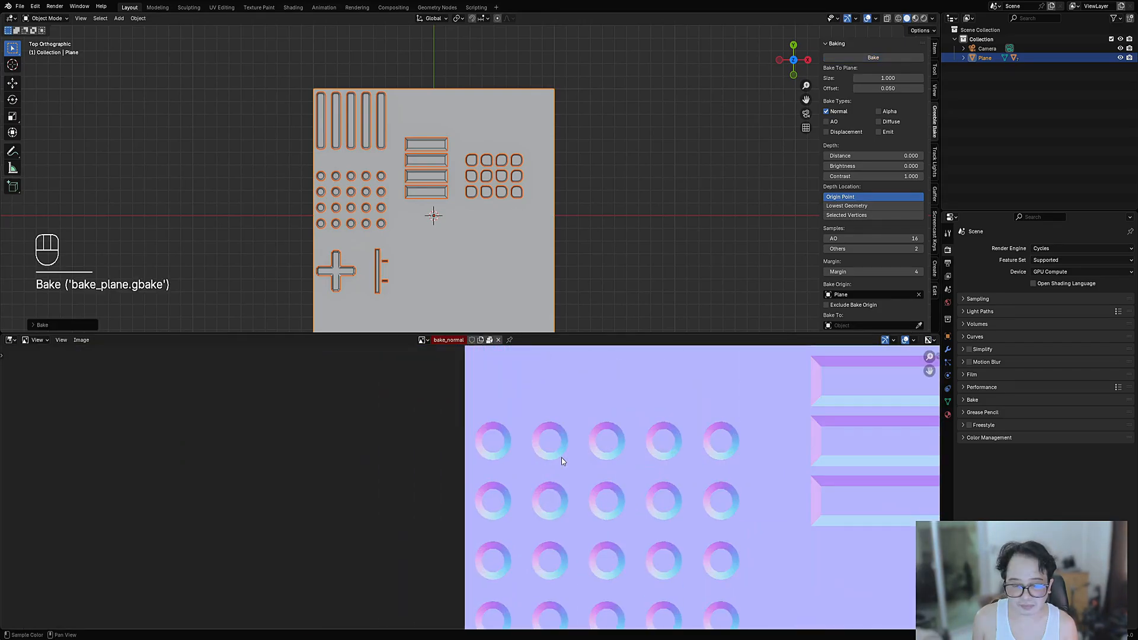
{"action": "middle_click_drag", "start_coordinate": [486, 593], "coordinate": [218, 432]}
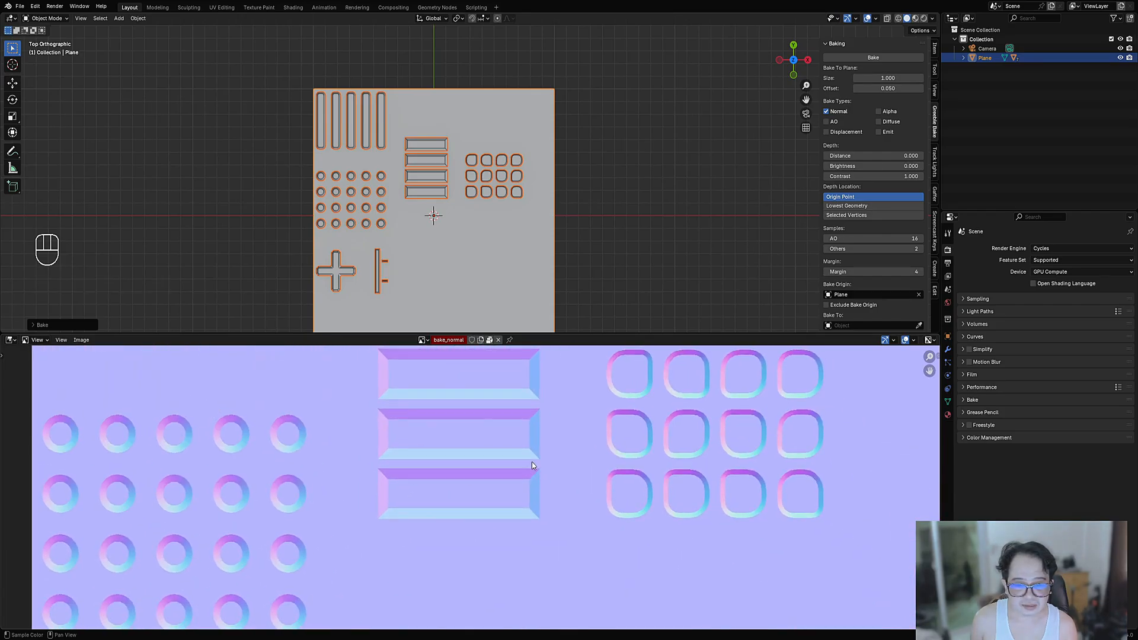
{"action": "scroll", "coordinate": [531, 461], "scroll_direction": "down", "scroll_amount": 1}
Step: Hide the base plane and select the floater made of four stacked rectangles
{"action": "left_click", "coordinate": [535, 253]}
{"action": "key", "text": "h"}
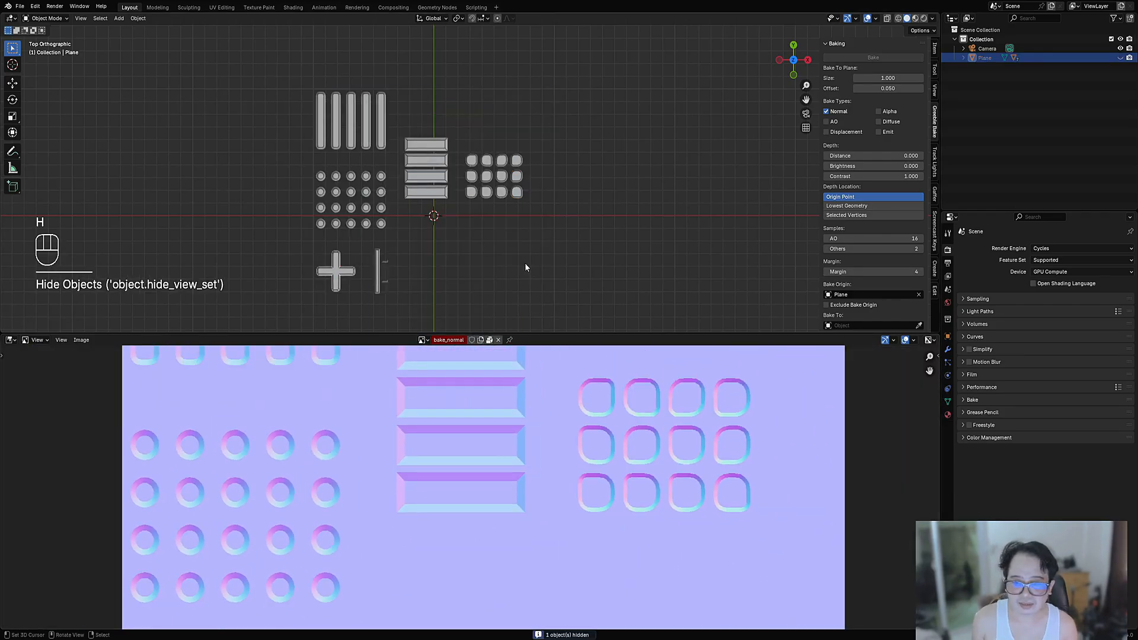
{"action": "left_click", "coordinate": [448, 200]}
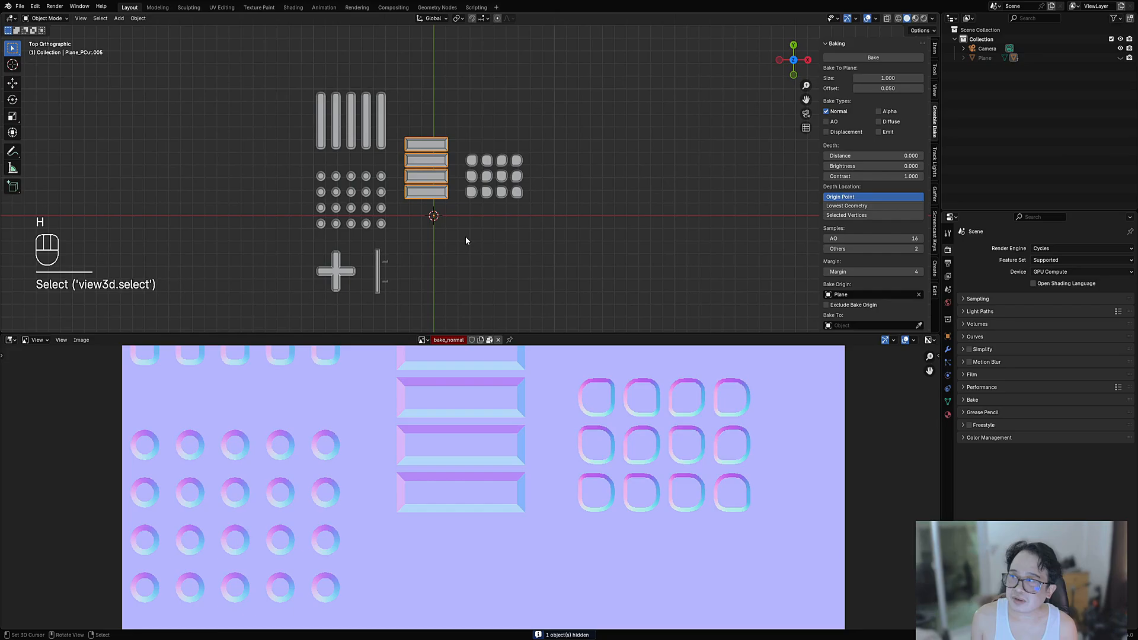
{"action": "scroll", "coordinate": [470, 237], "scroll_direction": "up", "scroll_amount": 5}
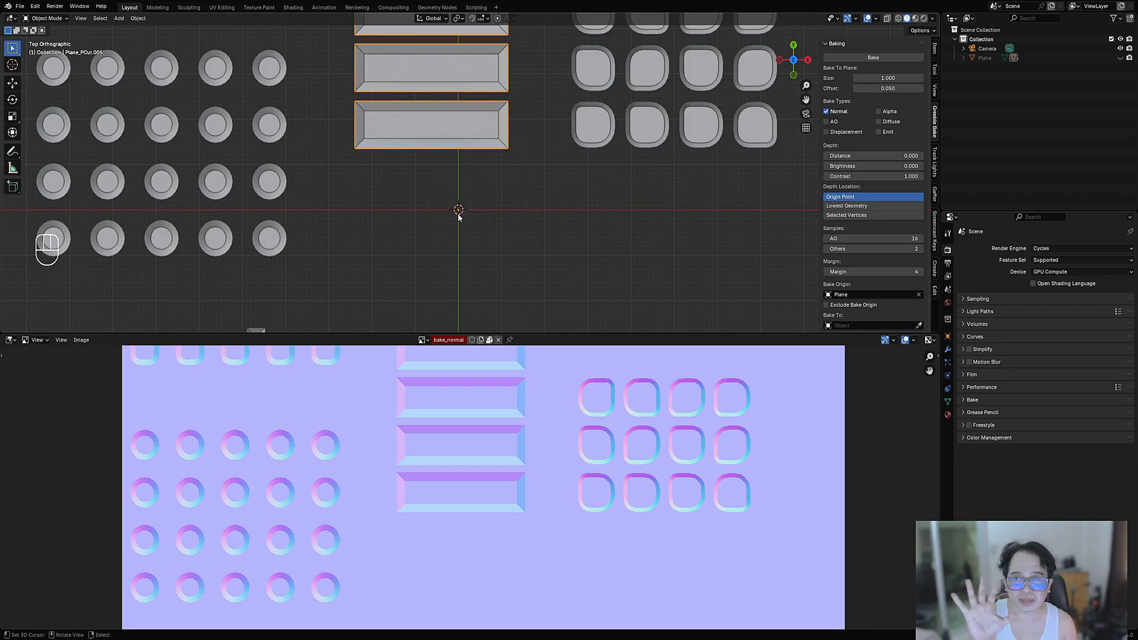
{"action": "scroll", "coordinate": [458, 216], "scroll_direction": "down", "scroll_amount": 8}
{"action": "scroll", "coordinate": [457, 220], "scroll_direction": "up", "scroll_amount": 5}
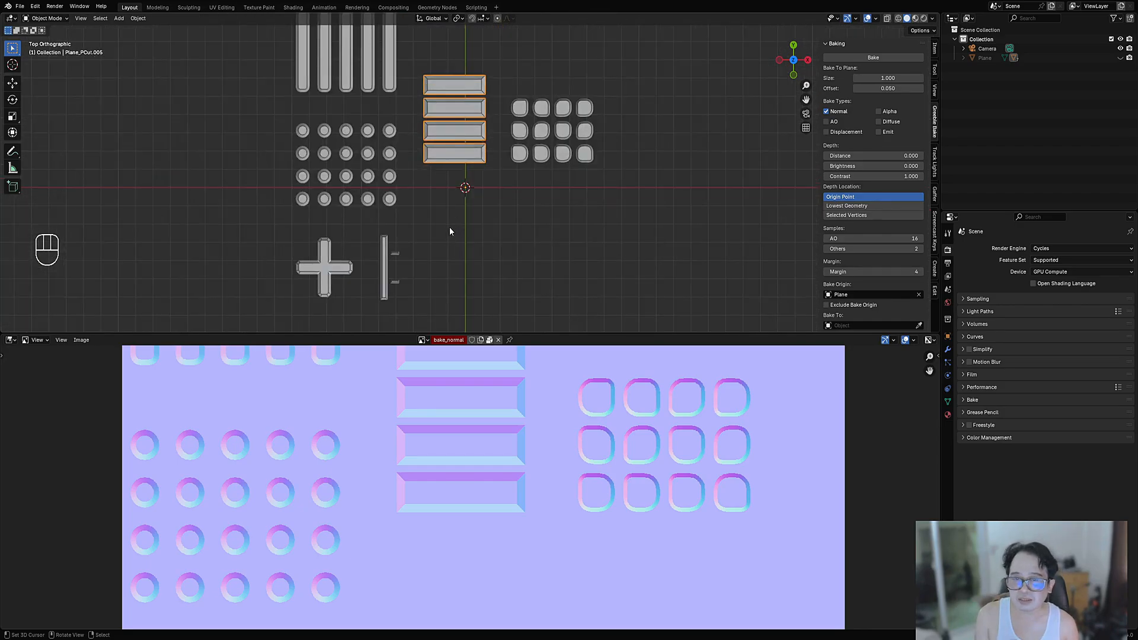
{"action": "scroll", "coordinate": [468, 192], "scroll_direction": "up", "scroll_amount": 6}
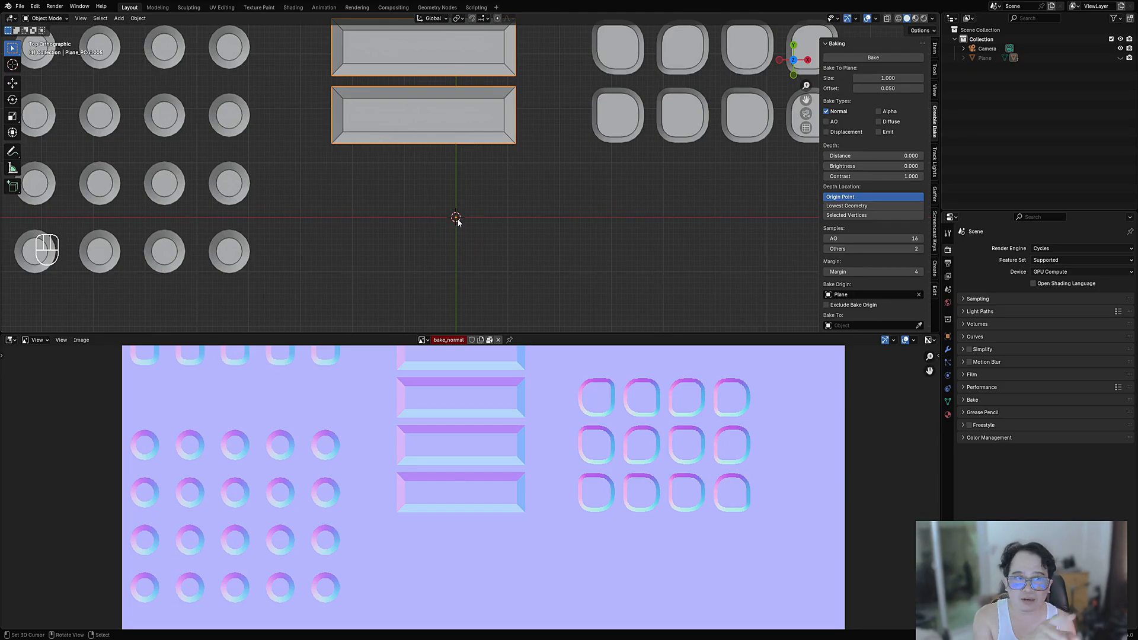
{"action": "scroll", "coordinate": [457, 222], "scroll_direction": "down", "scroll_amount": 10}
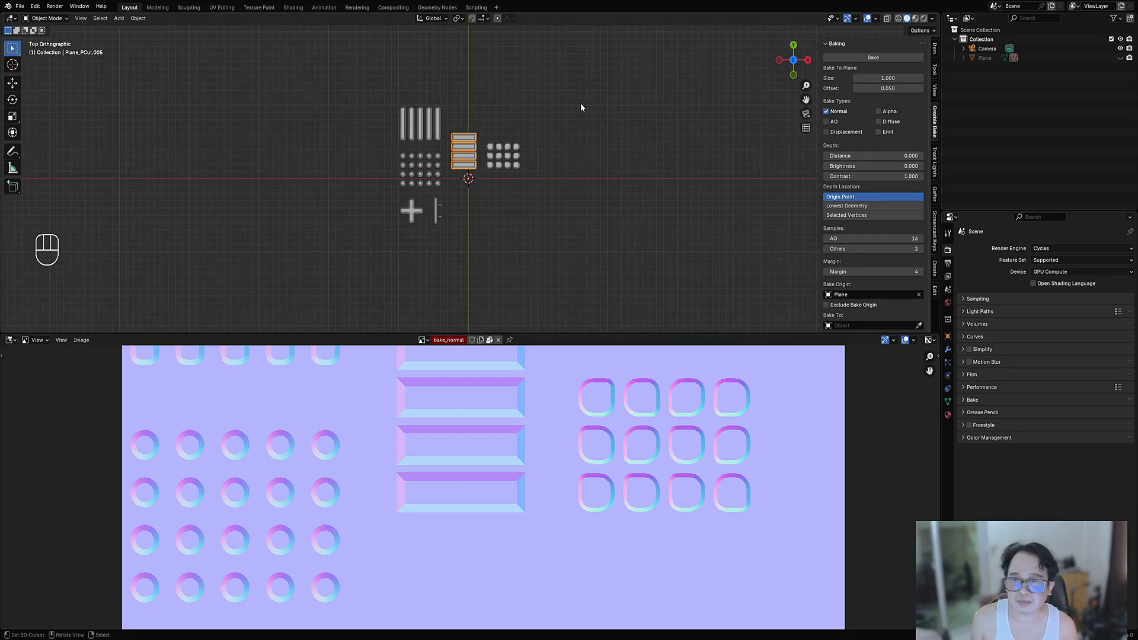
{"action": "scroll", "coordinate": [453, 116], "scroll_direction": "up", "scroll_amount": 2}
{"action": "scroll", "coordinate": [441, 148], "scroll_direction": "up", "scroll_amount": 2}
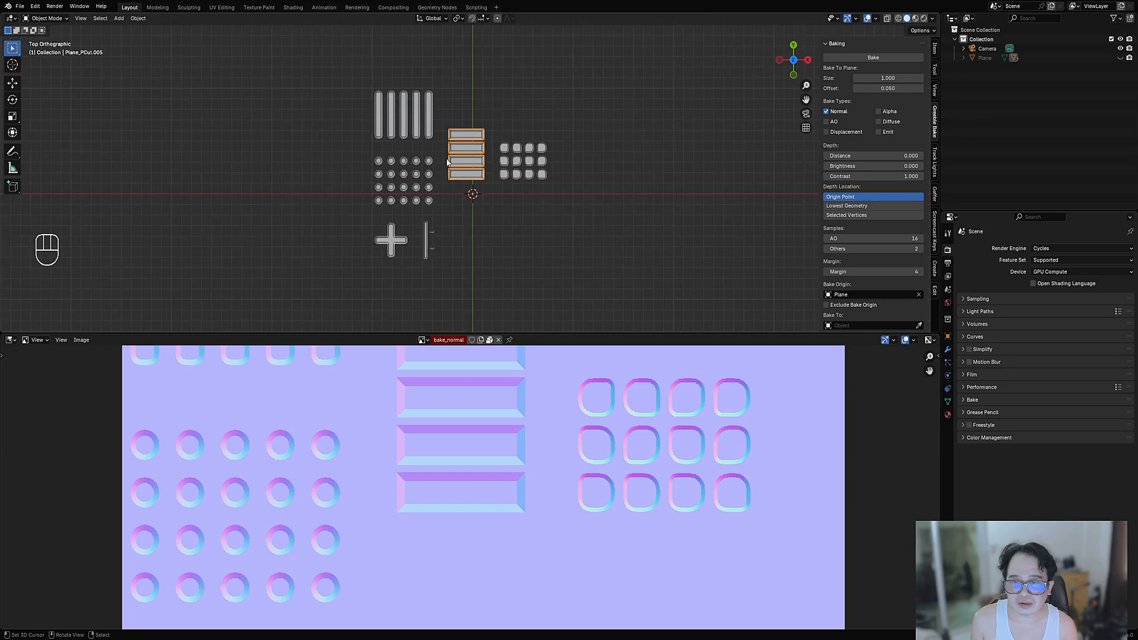
{"action": "key", "text": "d"}
{"action": "left_click", "coordinate": [417, 141]}
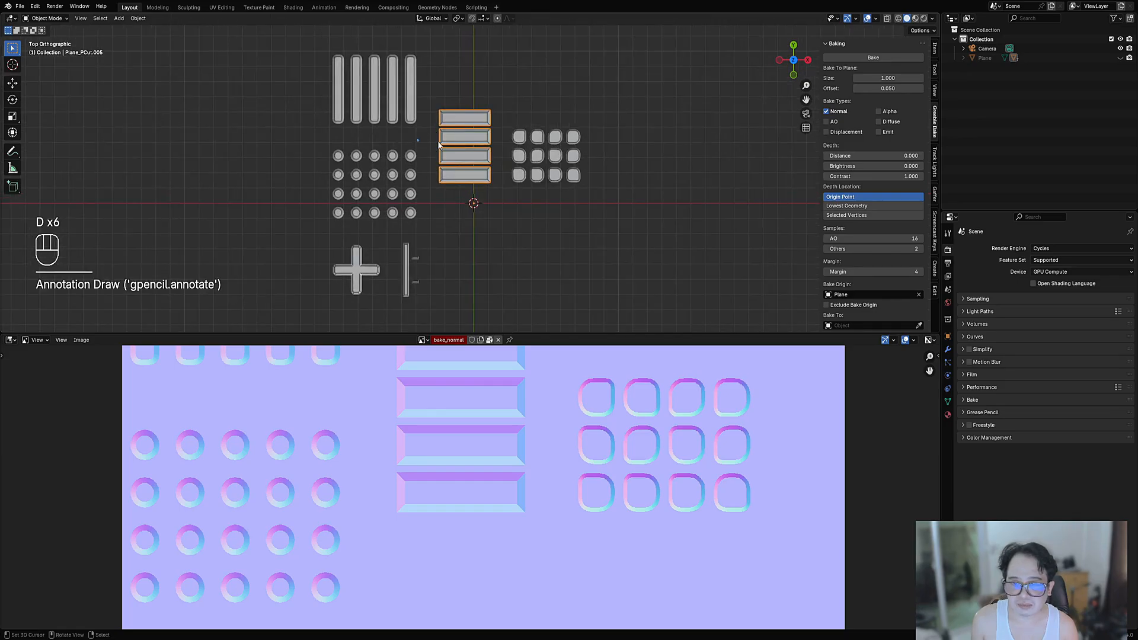
{"action": "left_click", "coordinate": [480, 140]}
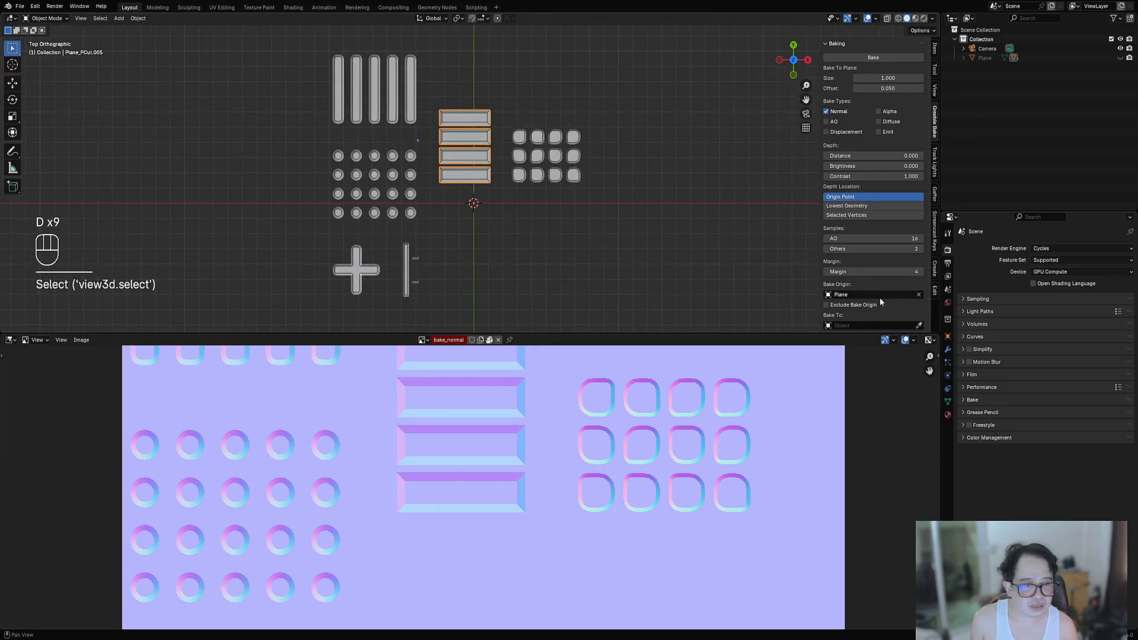
{"action": "scroll", "coordinate": [470, 160], "scroll_direction": "down", "scroll_amount": 3}
{"action": "key", "text": "d"}
{"action": "mouse_move", "coordinate": [362, 89]}
{"action": "left_mouse_down"}
{"action": "mouse_move", "coordinate": [452, 89]}
{"action": "mouse_move", "coordinate": [522, 190]}
{"action": "mouse_move", "coordinate": [469, 230]}
{"action": "mouse_move", "coordinate": [372, 201]}
{"action": "mouse_move", "coordinate": [367, 86]}
{"action": "left_mouse_up"}
{"action": "mouse_move", "coordinate": [504, 134]}
{"action": "right_mouse_down"}
{"action": "mouse_move", "coordinate": [390, 157]}
{"action": "mouse_move", "coordinate": [356, 109]}
{"action": "mouse_move", "coordinate": [360, 211]}
{"action": "mouse_move", "coordinate": [452, 101]}
{"action": "mouse_move", "coordinate": [445, 212]}
{"action": "right_mouse_up"}
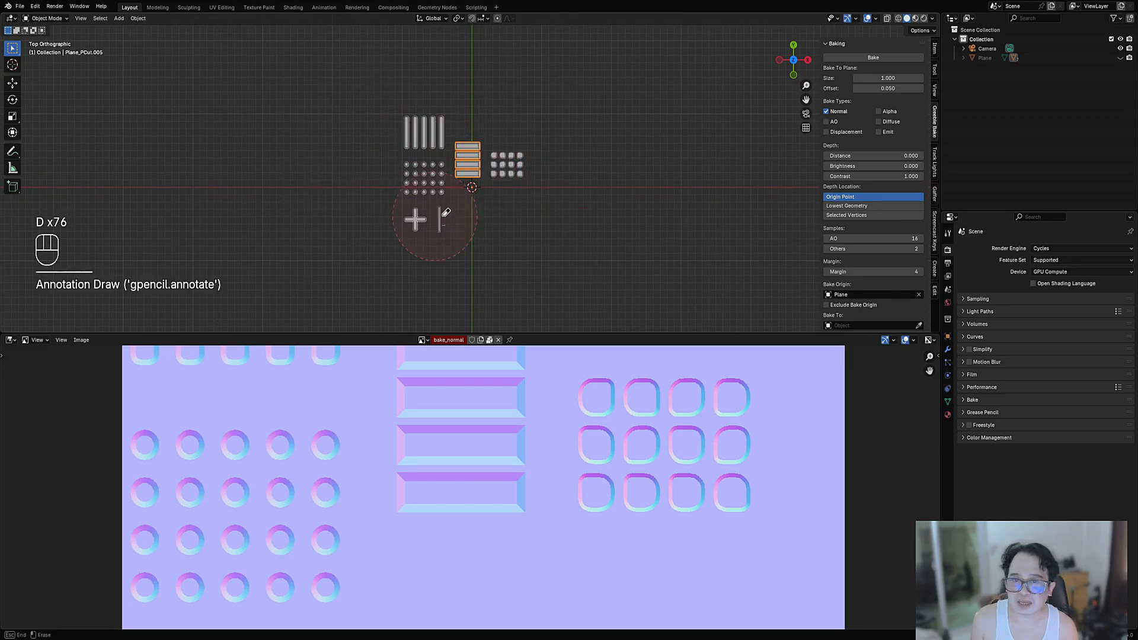
{"action": "scroll", "coordinate": [485, 227], "scroll_direction": "up", "scroll_amount": 5}
{"action": "right_click", "coordinate": [471, 179]}
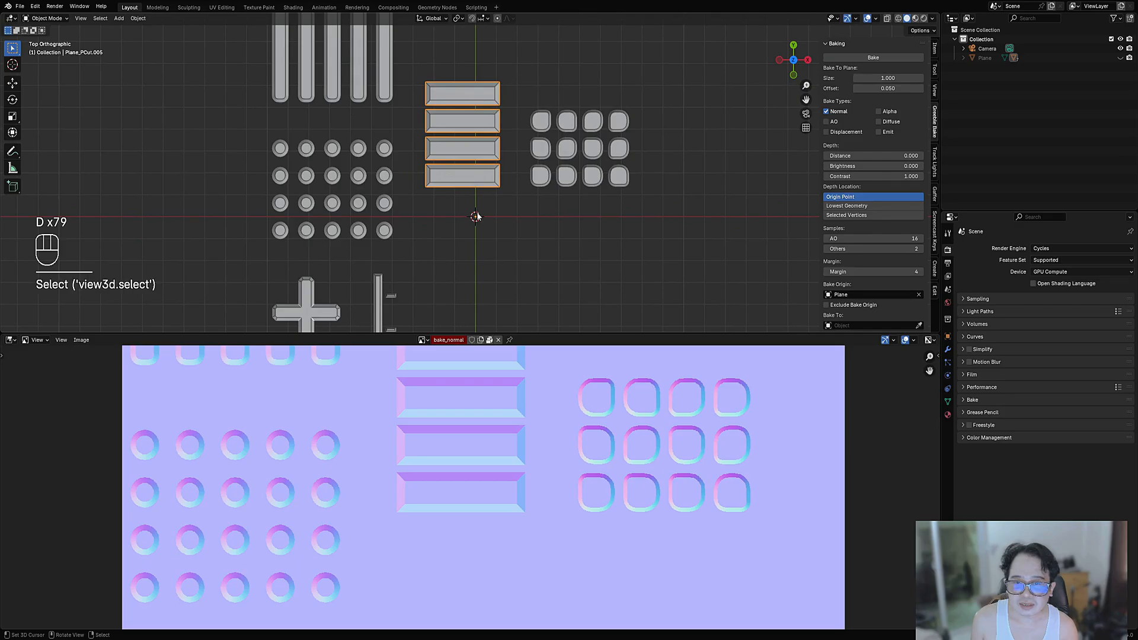
Step: Draw a freehand annotation outlining the sheet area around all the floater shapes and erase it
{"action": "scroll", "coordinate": [468, 178], "scroll_direction": "down", "scroll_amount": 3}
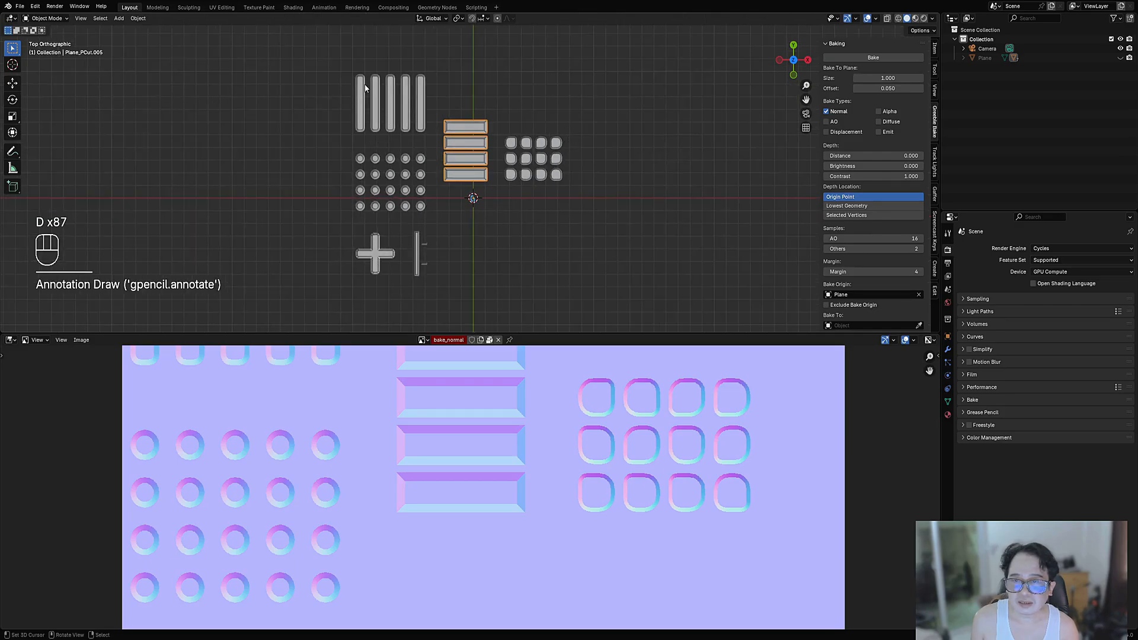
{"action": "mouse_move", "coordinate": [350, 59]}
{"action": "left_mouse_down"}
{"action": "mouse_move", "coordinate": [358, 293]}
{"action": "mouse_move", "coordinate": [578, 325]}
{"action": "mouse_move", "coordinate": [587, 145]}
{"action": "mouse_move", "coordinate": [500, 75]}
{"action": "mouse_move", "coordinate": [368, 63]}
{"action": "left_mouse_up"}
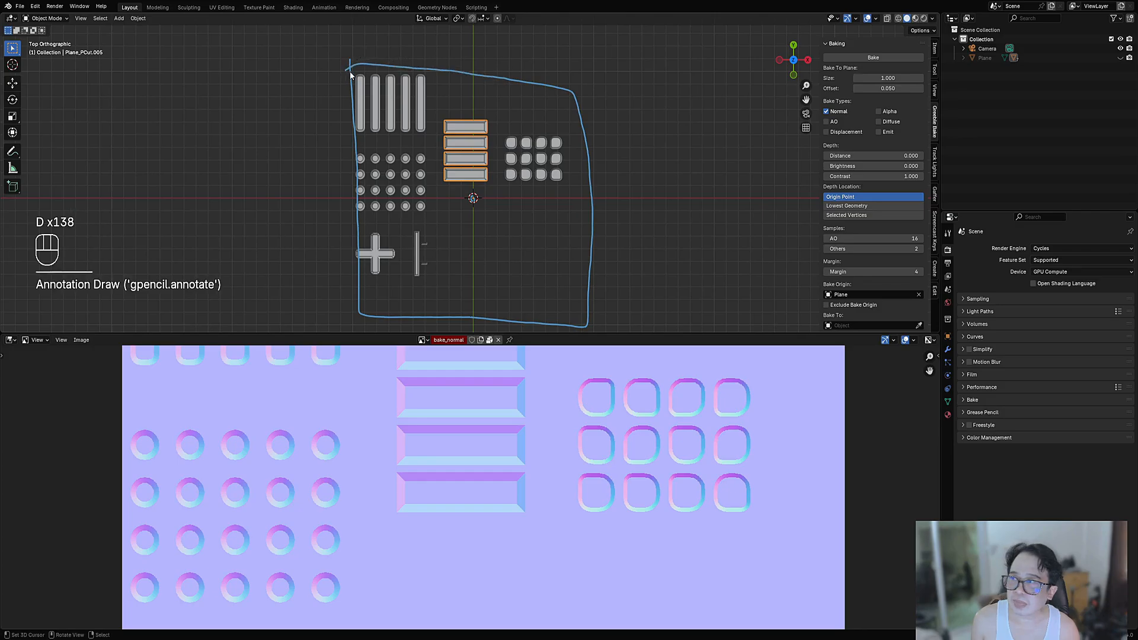
{"action": "mouse_move", "coordinate": [533, 74]}
{"action": "right_mouse_down"}
{"action": "mouse_move", "coordinate": [381, 64]}
{"action": "mouse_move", "coordinate": [370, 81]}
{"action": "mouse_move", "coordinate": [439, 318]}
{"action": "mouse_move", "coordinate": [541, 89]}
{"action": "right_mouse_up"}
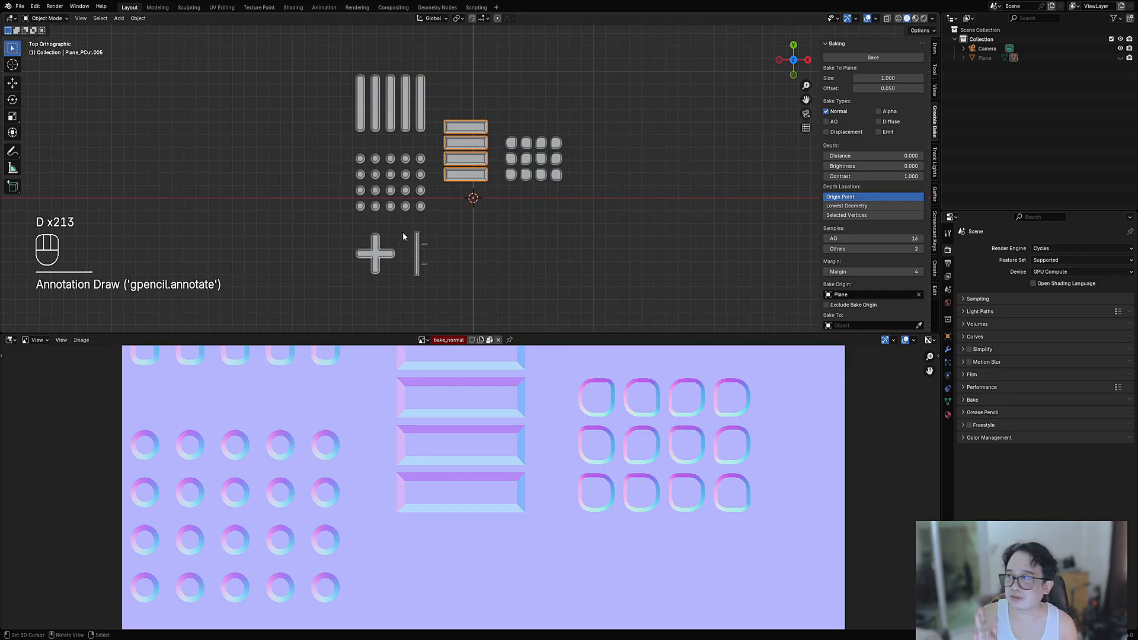
{"action": "scroll", "coordinate": [465, 244], "scroll_direction": "up", "scroll_amount": 5}
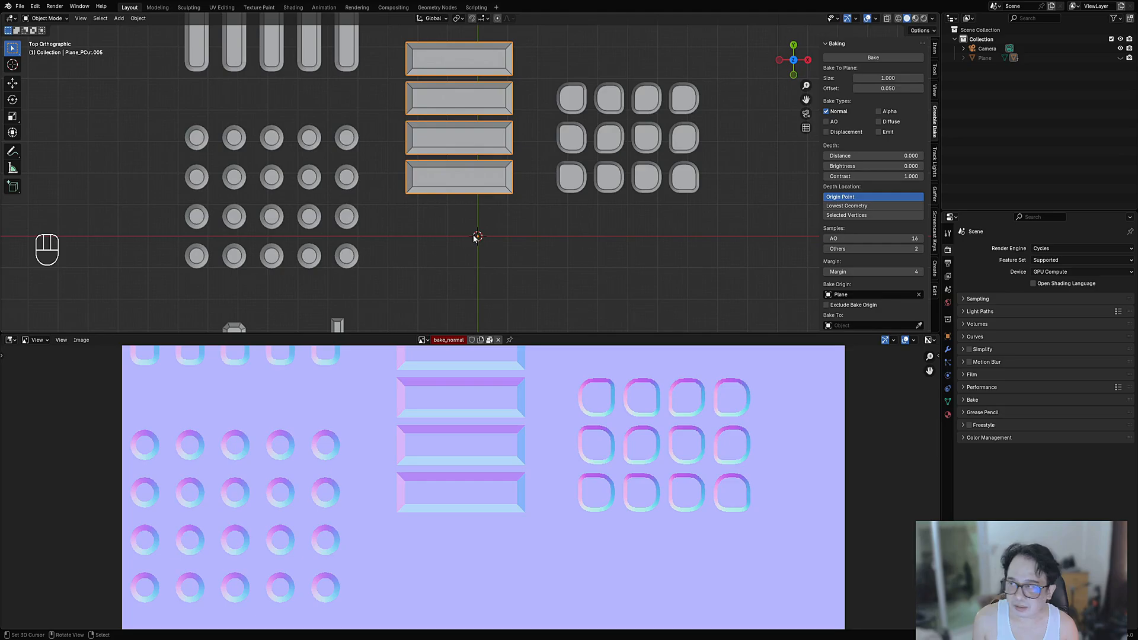
Step: Snap the 3D cursor to the world origin
{"action": "scroll", "coordinate": [477, 237], "scroll_direction": "down", "scroll_amount": 5}
{"action": "key", "text": "w"}
{"action": "key", "text": "shift+s"}
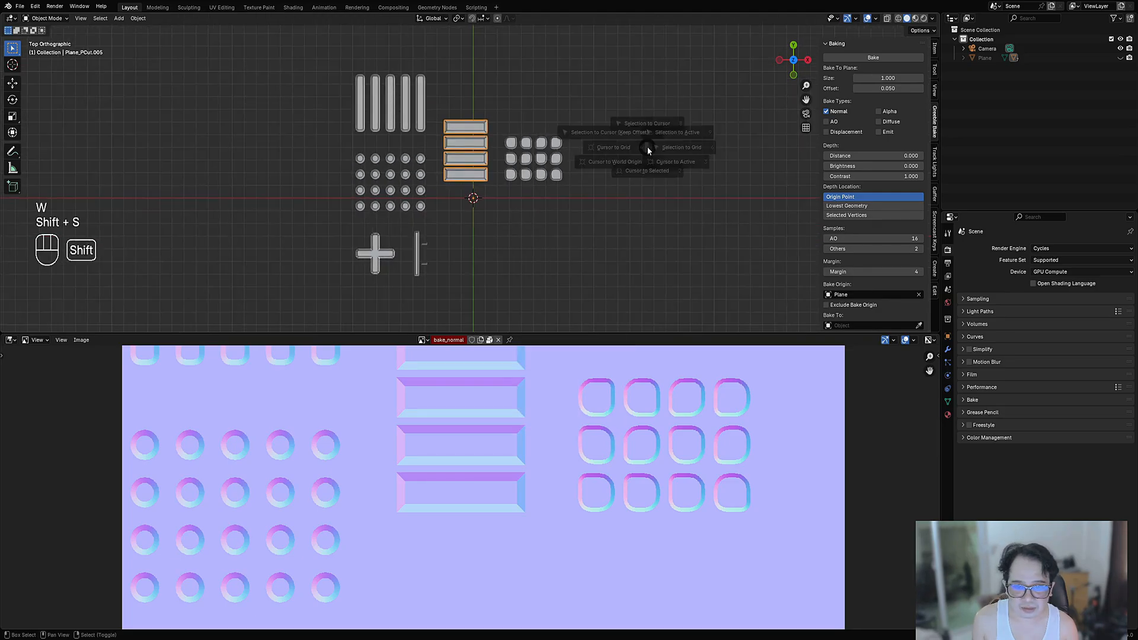
{"action": "left_click", "coordinate": [577, 180]}
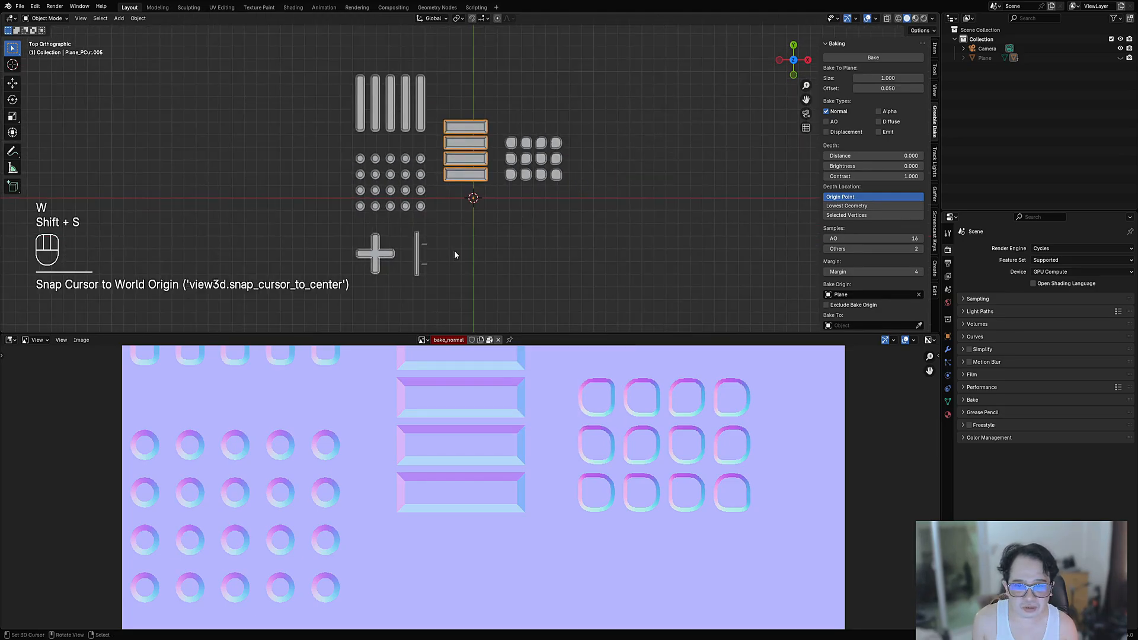
{"action": "middle_click_drag", "start_coordinate": [457, 252], "coordinate": [475, 200]}
{"action": "scroll", "coordinate": [481, 207], "scroll_direction": "up", "scroll_amount": 3}
{"action": "scroll", "coordinate": [485, 206], "scroll_direction": "down", "scroll_amount": 4}
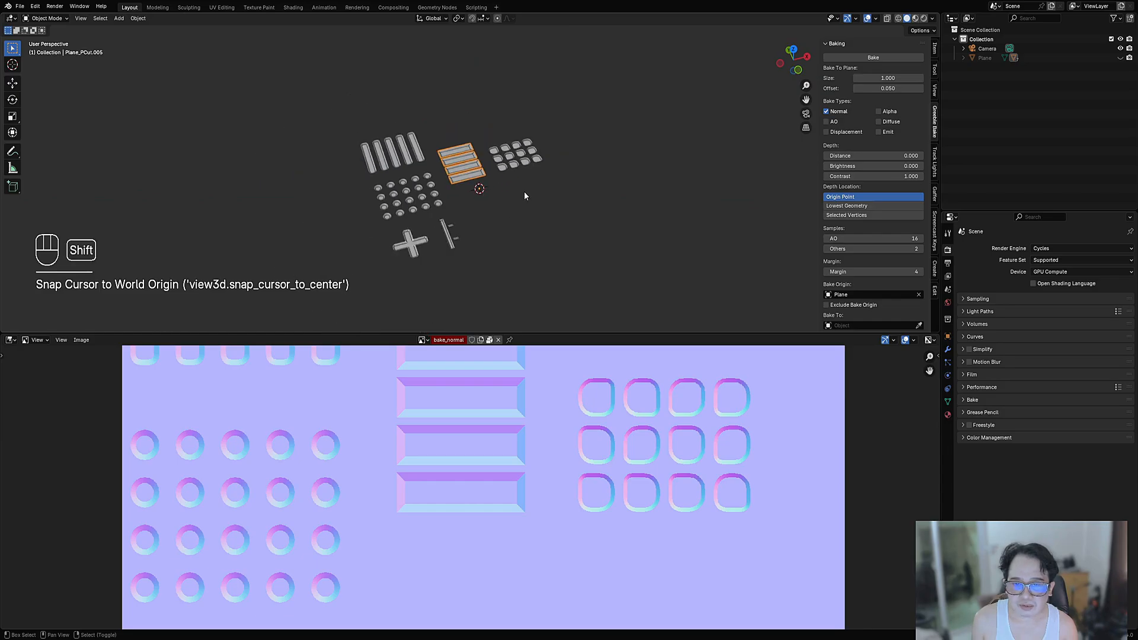
{"action": "middle_click_drag", "start_coordinate": [485, 197], "coordinate": [521, 236], "text": "alt"}
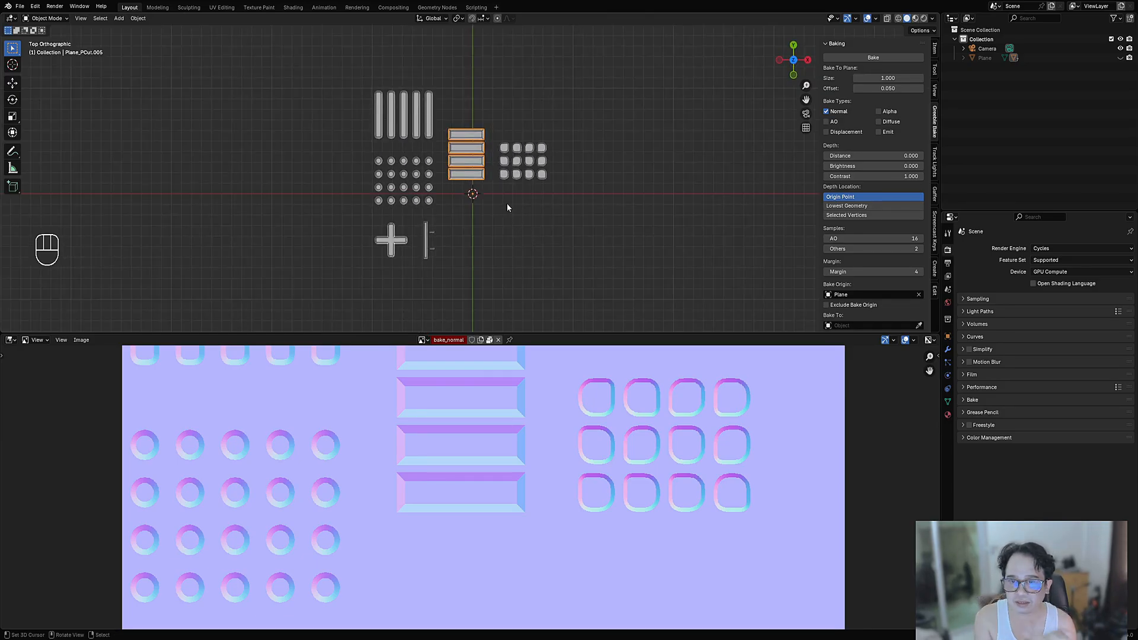
{"action": "scroll", "coordinate": [512, 208], "scroll_direction": "up", "scroll_amount": 3}
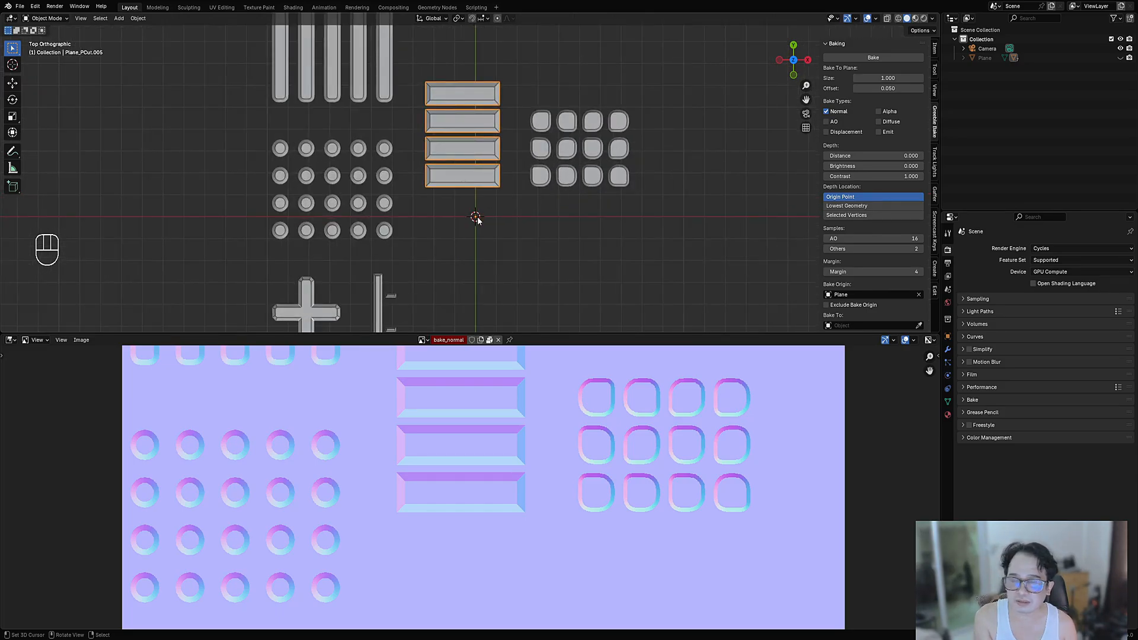
{"action": "scroll", "coordinate": [507, 233], "scroll_direction": "down", "scroll_amount": 2}
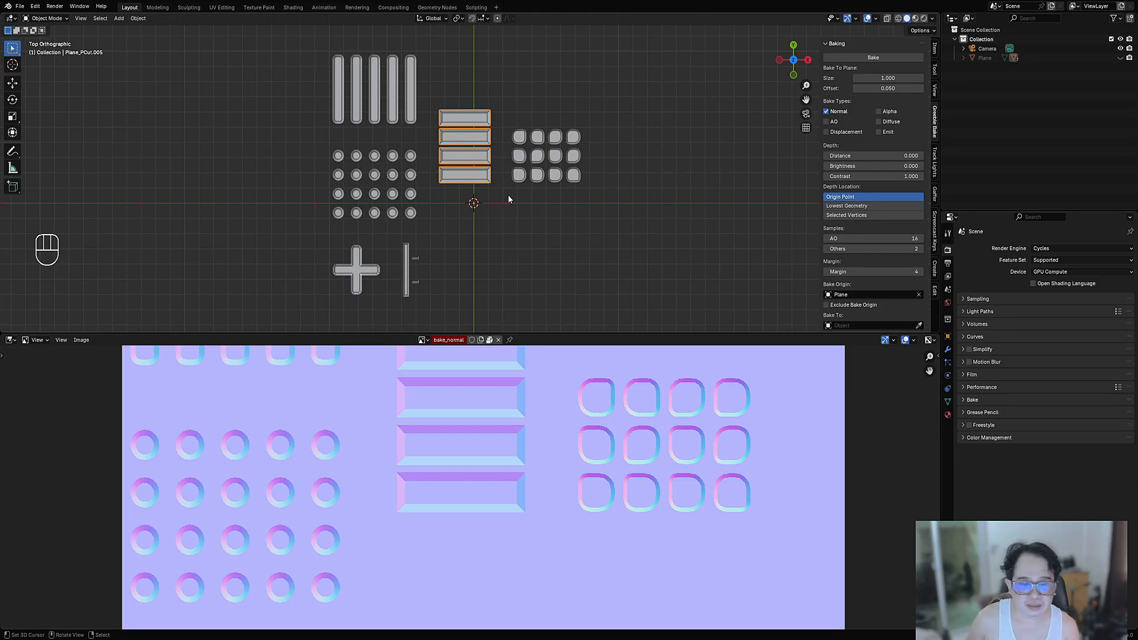
Step: Select all the floater shapes as a group and change the bake type from Normal to Alpha only
{"action": "key", "text": "shift+g"}
{"action": "left_click", "coordinate": [483, 184]}
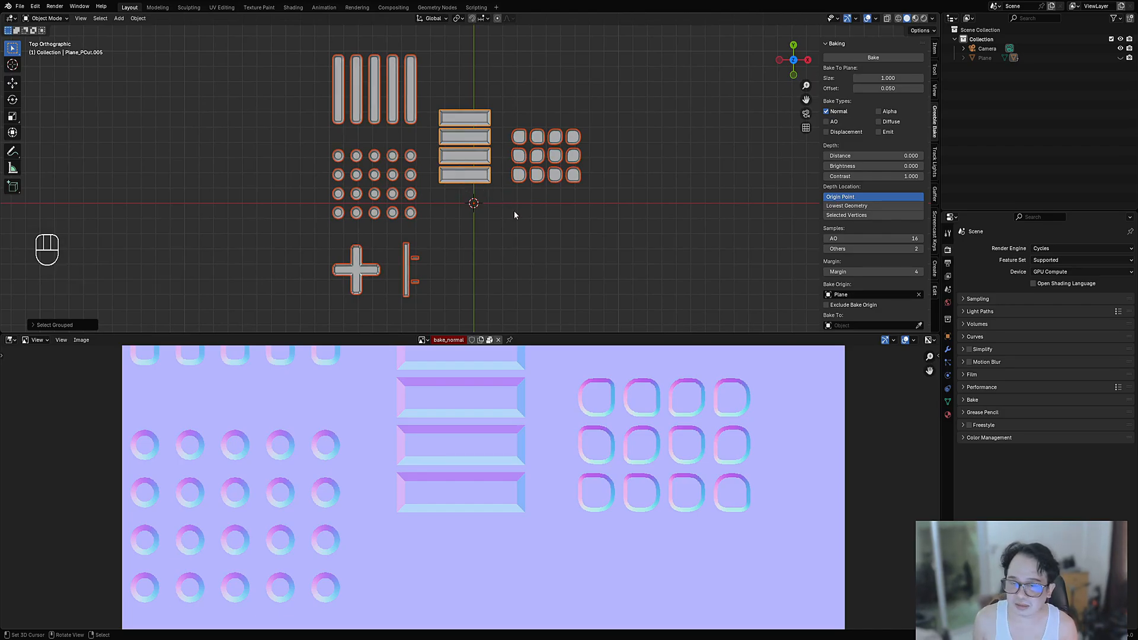
{"action": "left_click", "coordinate": [841, 114]}
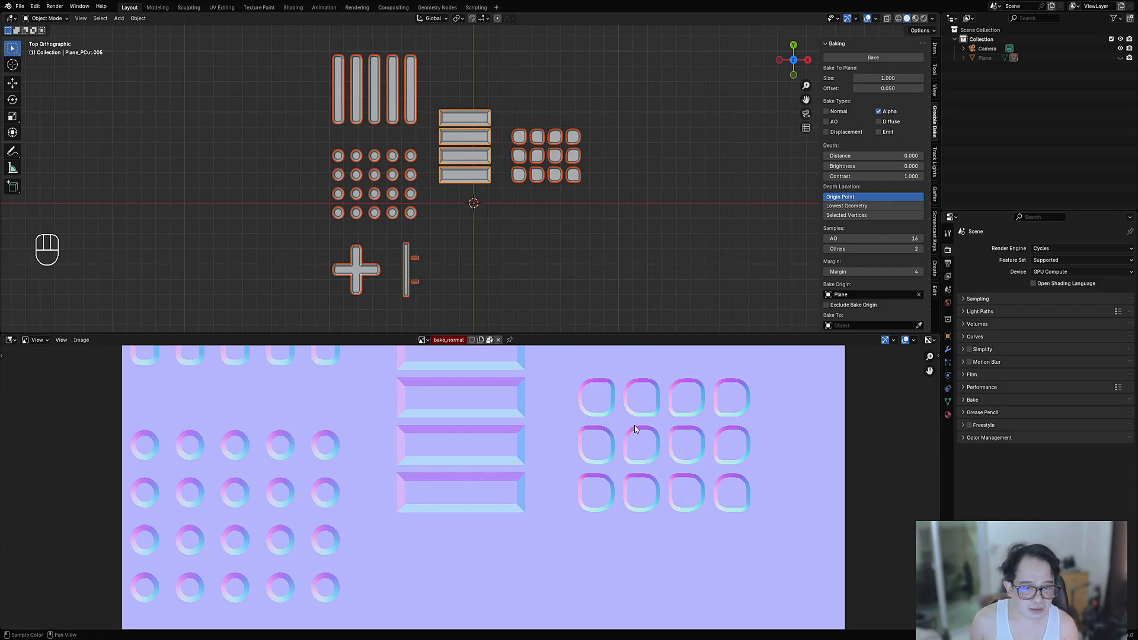
{"action": "scroll", "coordinate": [592, 418], "scroll_direction": "down", "scroll_amount": 3}
{"action": "middle_click_drag", "start_coordinate": [587, 387], "coordinate": [575, 425]}
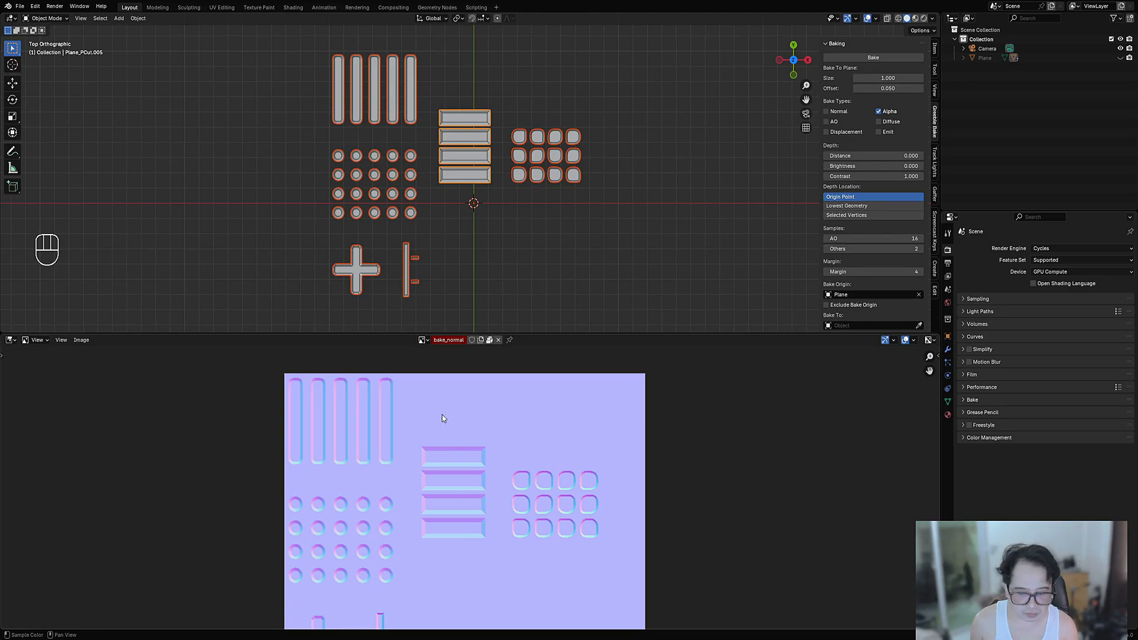
Step: Set Plane_PCut as the bake origin and bake the alpha map of the floaters
{"action": "left_click", "coordinate": [865, 57]}
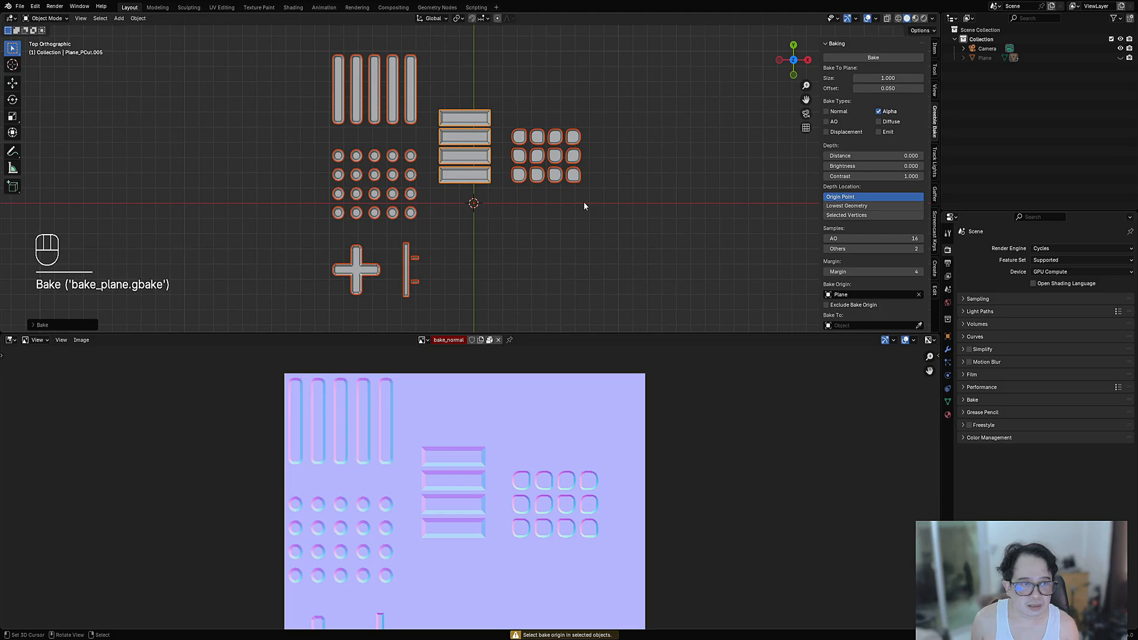
{"action": "left_click", "coordinate": [918, 295]}
{"action": "left_click", "coordinate": [847, 294]}
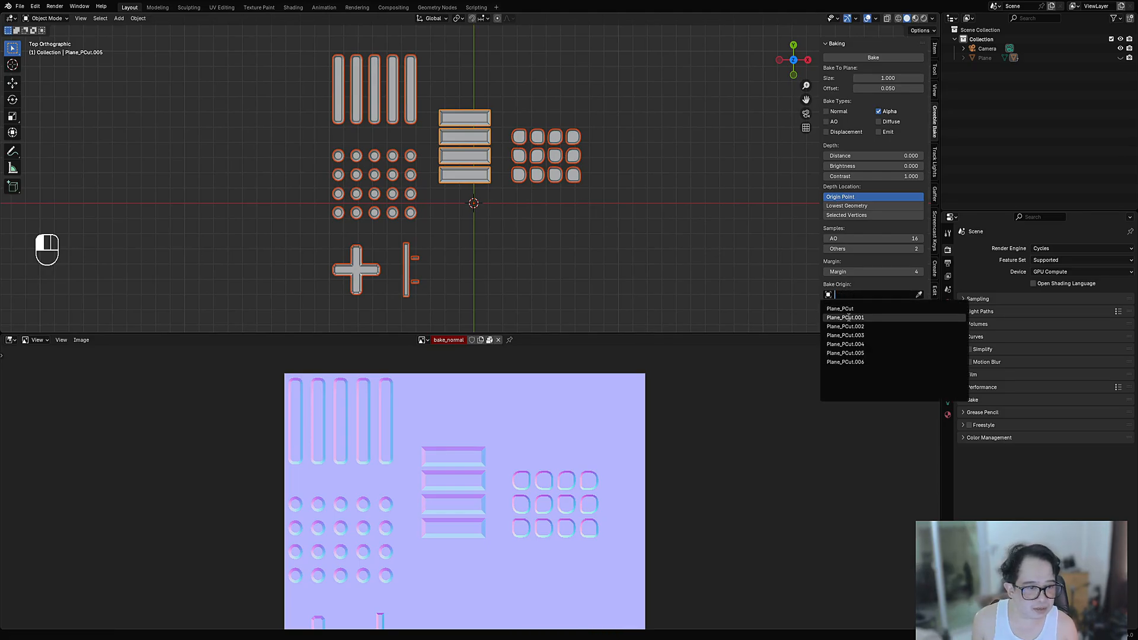
{"action": "left_click", "coordinate": [844, 309]}
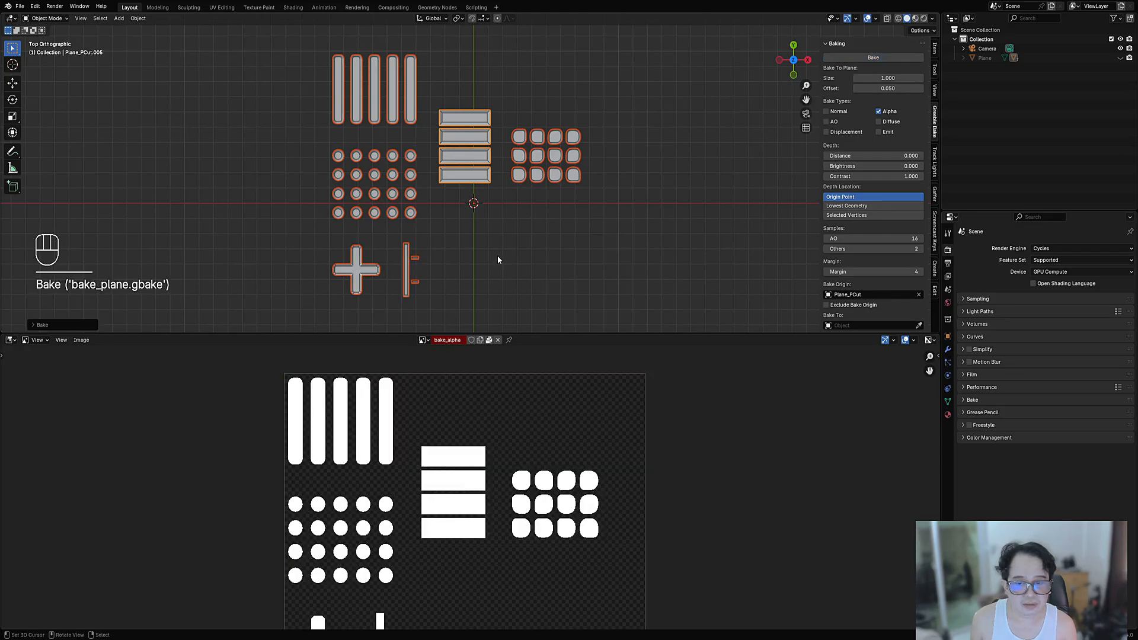
Step: Unhide the base plane and isolate it by hiding every other object
{"action": "scroll", "coordinate": [496, 254], "scroll_direction": "down", "scroll_amount": 1}
{"action": "key", "text": "alt+h"}
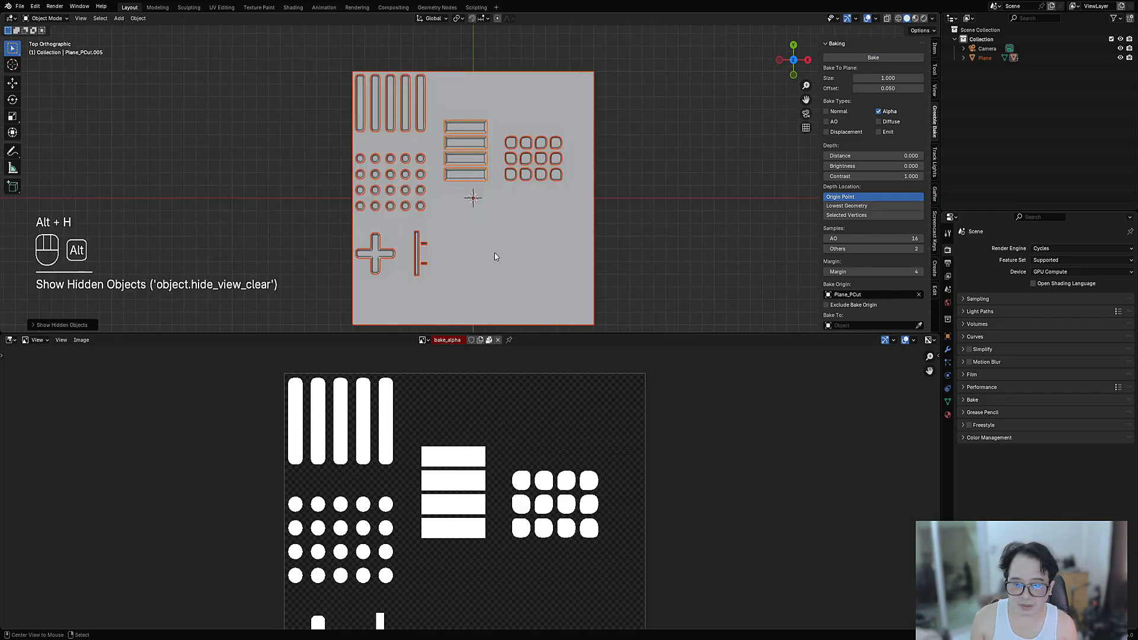
{"action": "left_click", "coordinate": [521, 218]}
{"action": "key", "text": "shift+h"}
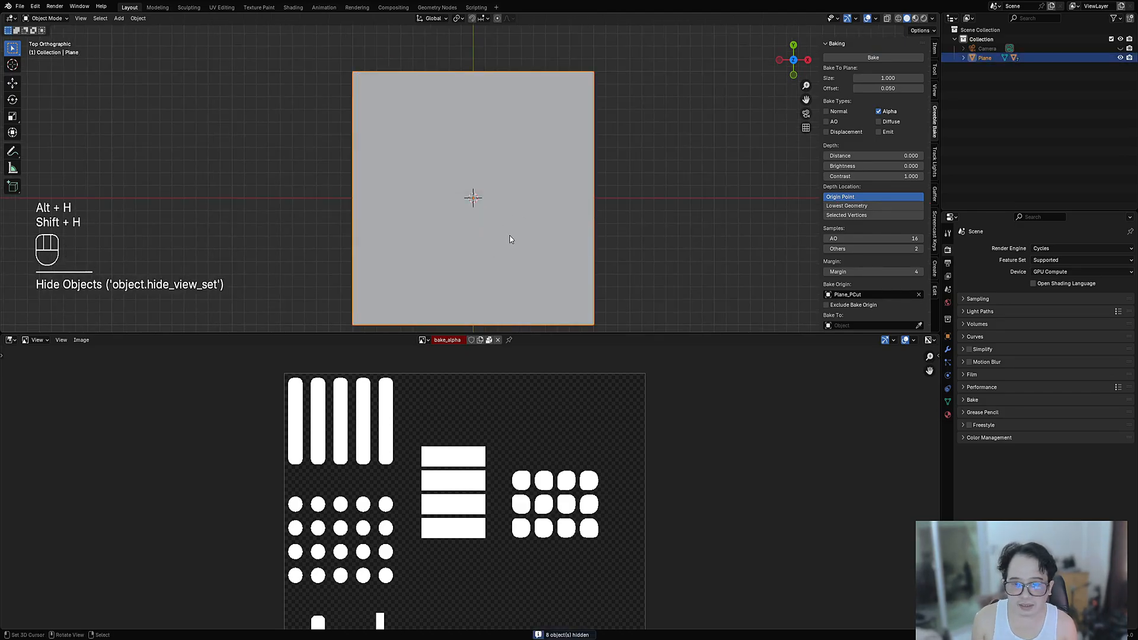
{"action": "key", "text": "Tab"}
{"action": "key", "text": "Tab"}
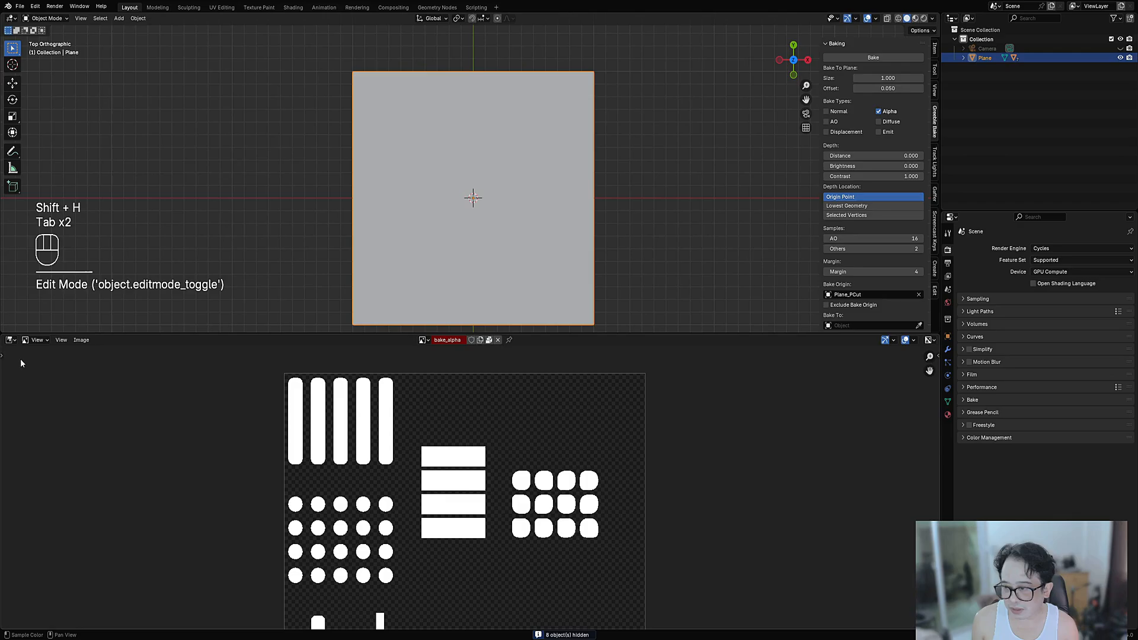
Step: Switch the image editor area to the Shader Editor and create a new material for the plane
{"action": "left_click", "coordinate": [9, 339]}
{"action": "left_click", "coordinate": [35, 424]}
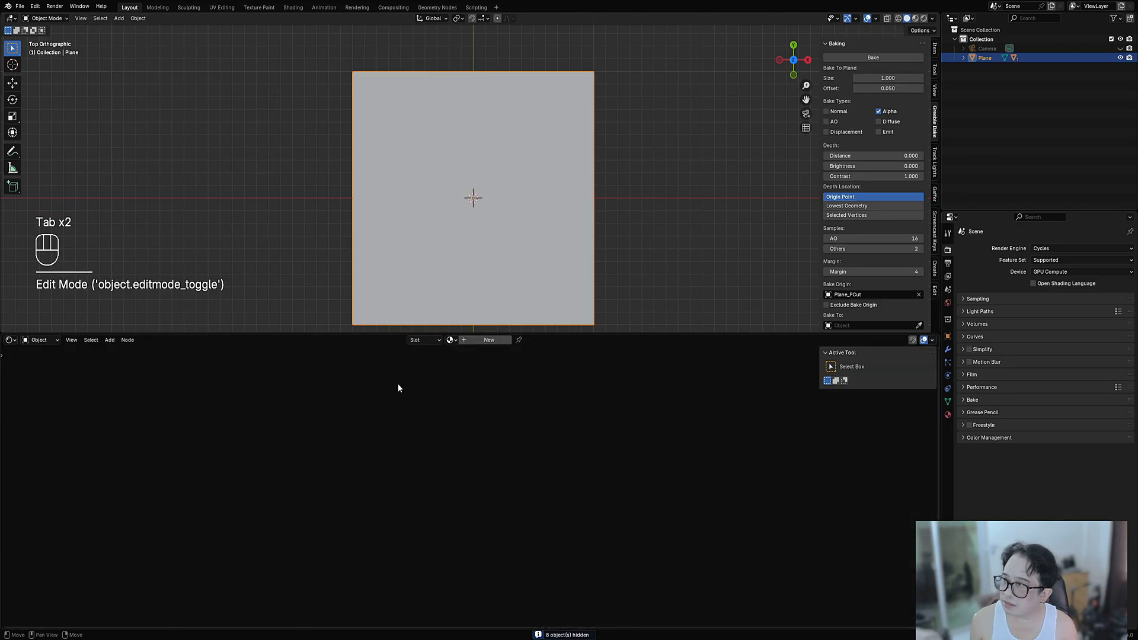
{"action": "left_click", "coordinate": [483, 339]}
Step: Add a mapped image texture setup to the Principled BSDF, link its Color to Normal, and load the bake_normal image
{"action": "left_click", "coordinate": [497, 446]}
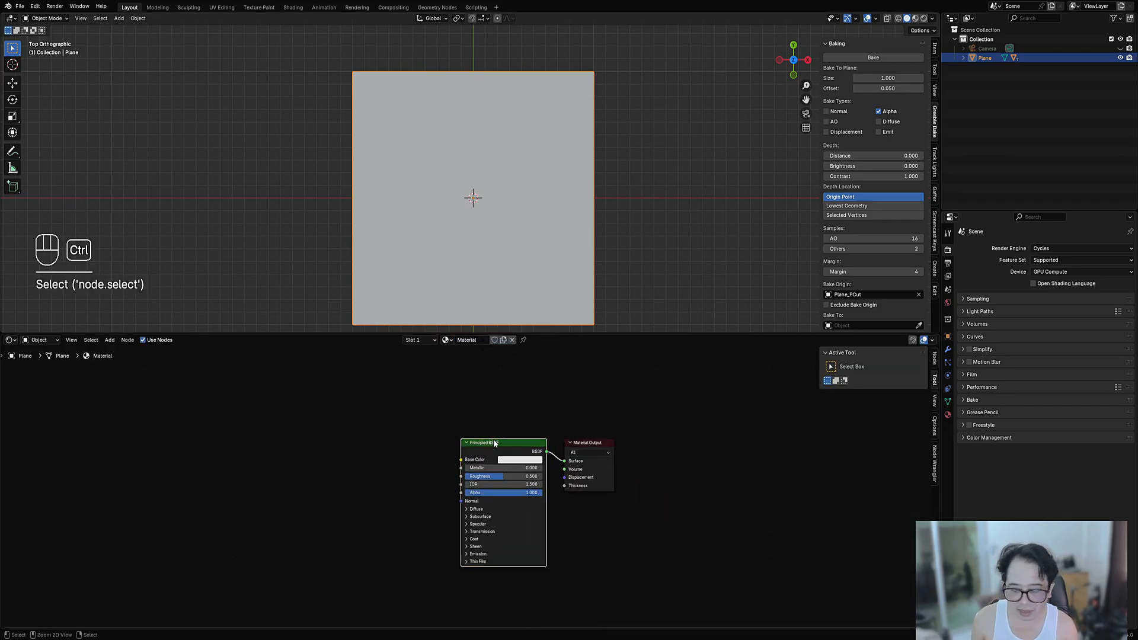
{"action": "key", "text": "ctrl+t"}
{"action": "scroll", "coordinate": [385, 464], "scroll_direction": "up", "scroll_amount": 2}
{"action": "left_click_drag", "start_coordinate": [475, 408], "coordinate": [479, 464]}
{"action": "scroll", "coordinate": [436, 453], "scroll_direction": "up", "scroll_amount": 2}
{"action": "left_click", "coordinate": [308, 426]}
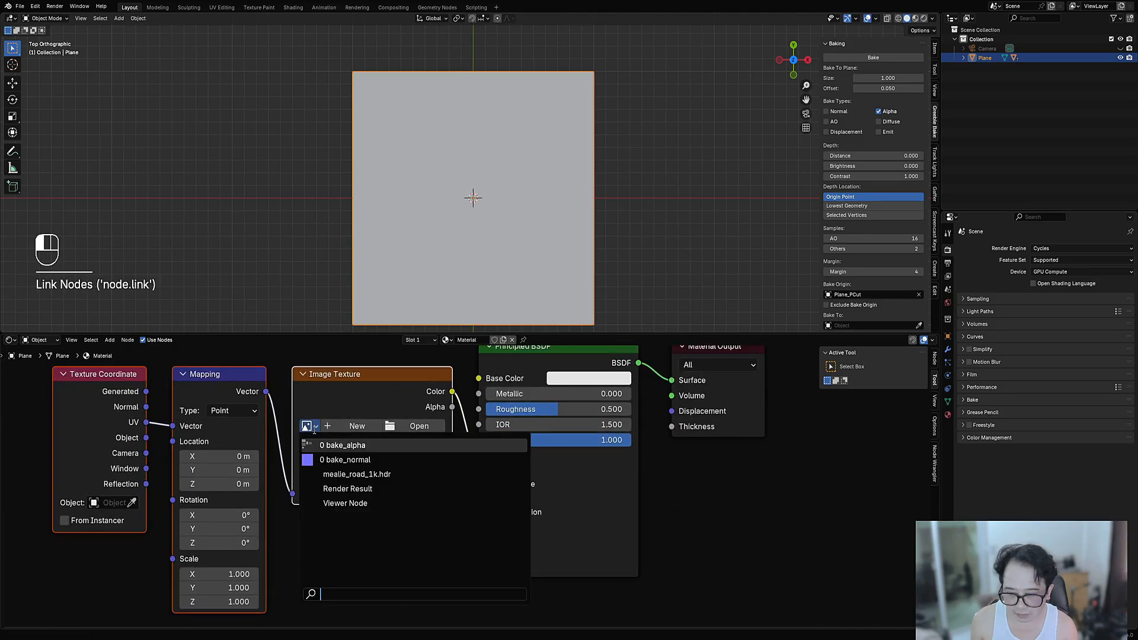
{"action": "left_click", "coordinate": [346, 460]}
Step: Insert a Normal Map node between the bake_normal texture and the Principled BSDF's Normal input
{"action": "scroll", "coordinate": [418, 440], "scroll_direction": "down", "scroll_amount": 1}
{"action": "key", "text": "shift+a"}
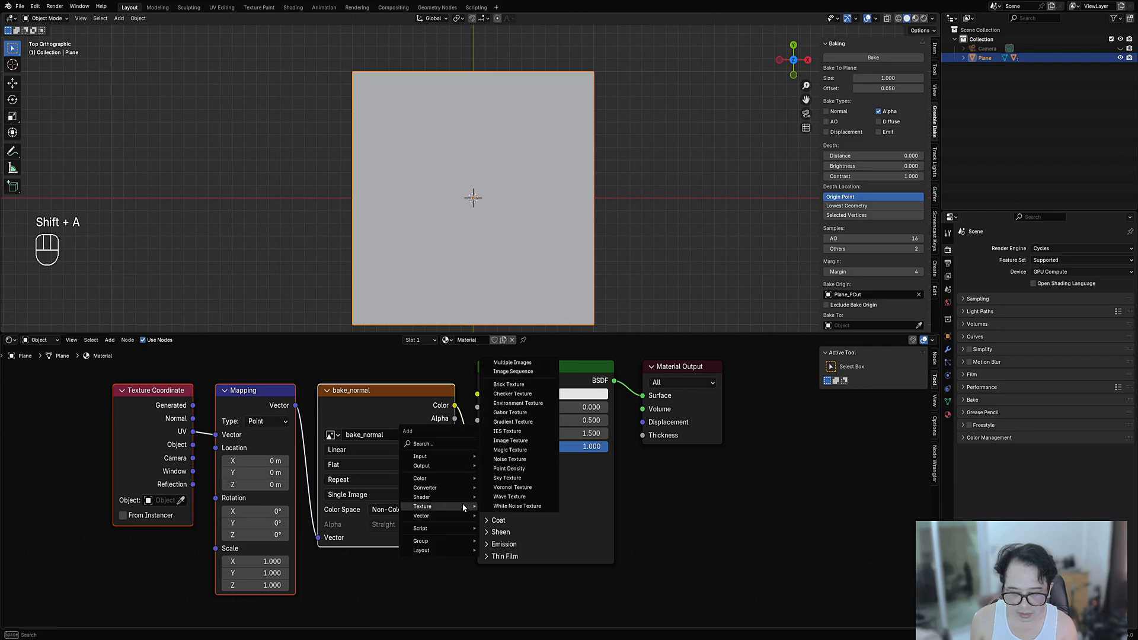
{"action": "mouse_move", "coordinate": [451, 495]}
{"action": "mouse_move", "coordinate": [450, 515]}
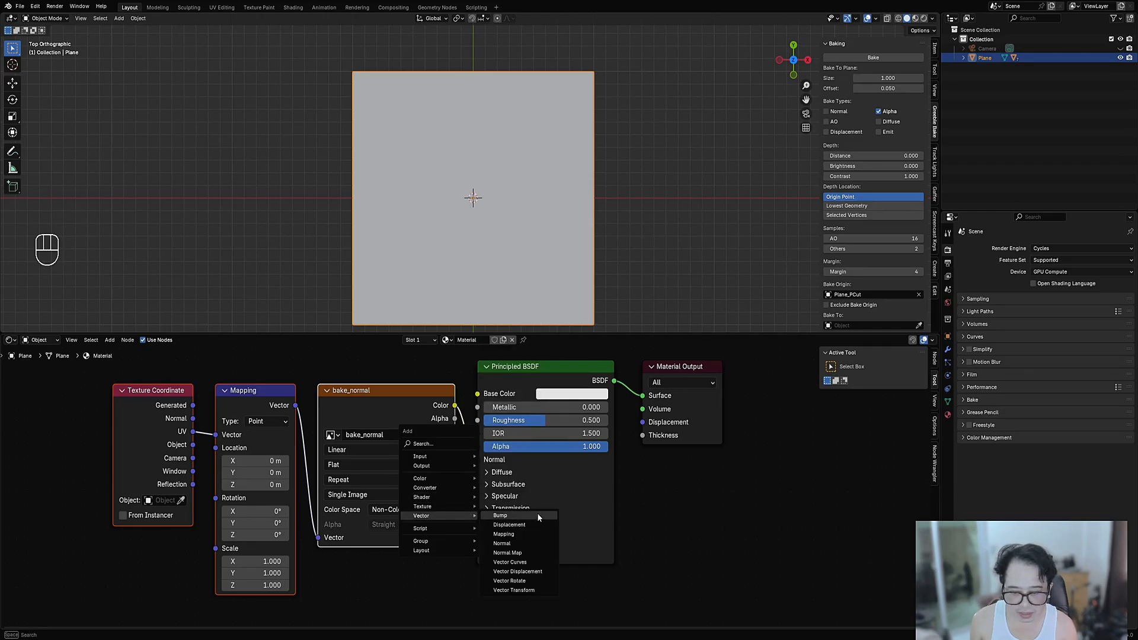
{"action": "left_click", "coordinate": [507, 552]}
{"action": "left_click", "coordinate": [460, 408]}
Step: Switch the viewport to Rendered shading and examine the normal-mapped shapes on the plane
{"action": "key", "text": "z"}
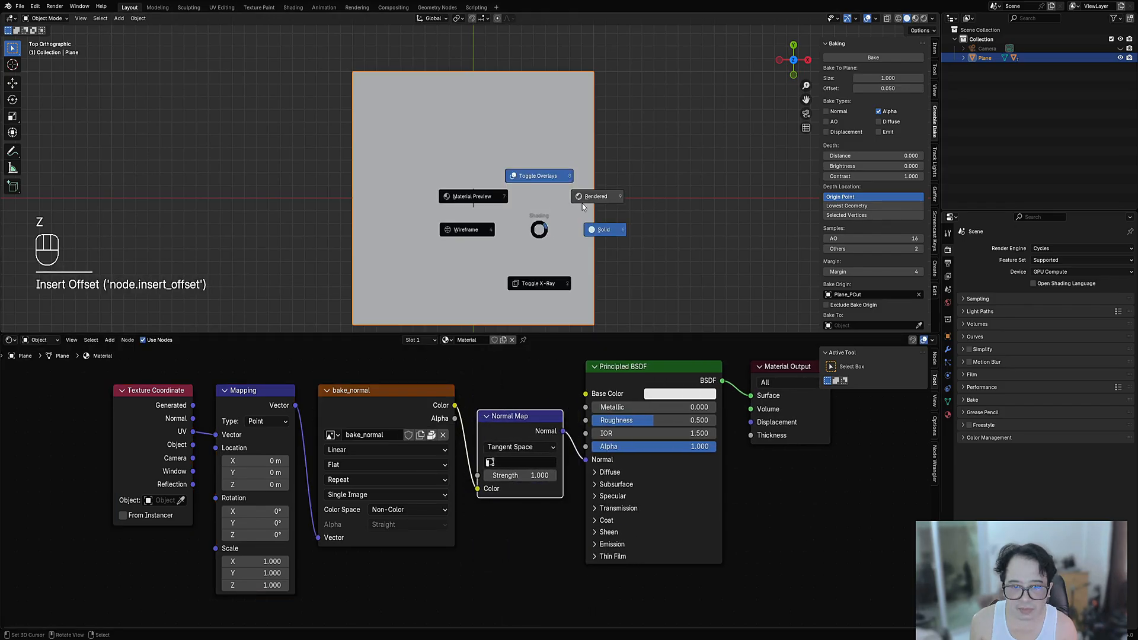
{"action": "left_click", "coordinate": [623, 182]}
{"action": "scroll", "coordinate": [581, 177], "scroll_direction": "up", "scroll_amount": 5}
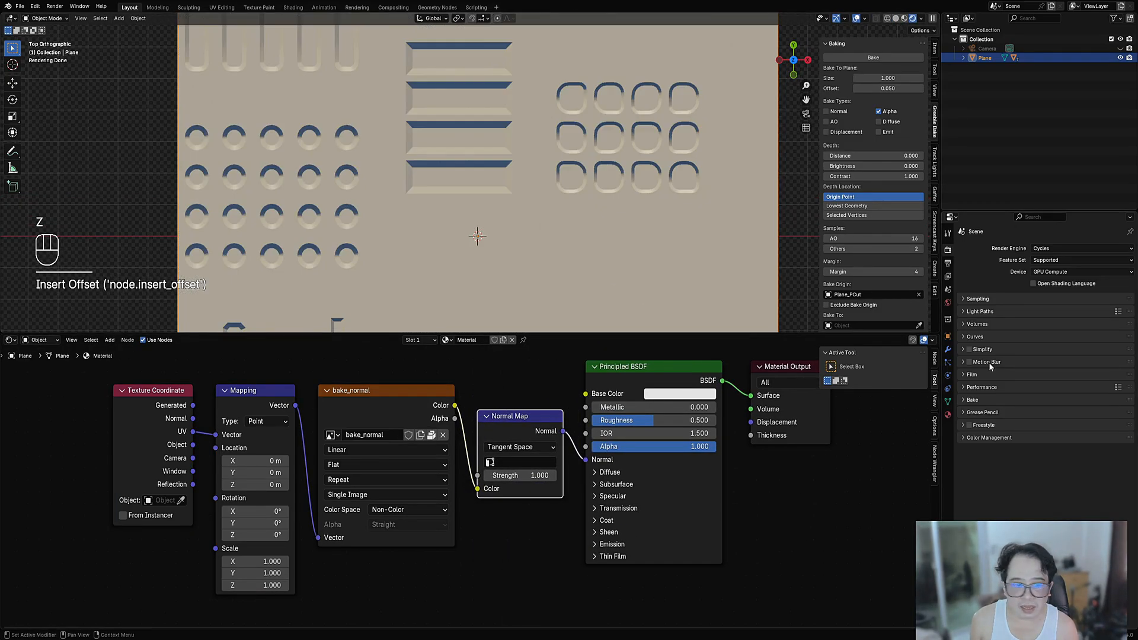
Step: Expand the world's HDRI settings and shuffle through random environments, ending on Cloudy Cliffside Road
{"action": "left_click", "coordinate": [948, 302]}
{"action": "left_click", "coordinate": [1051, 374]}
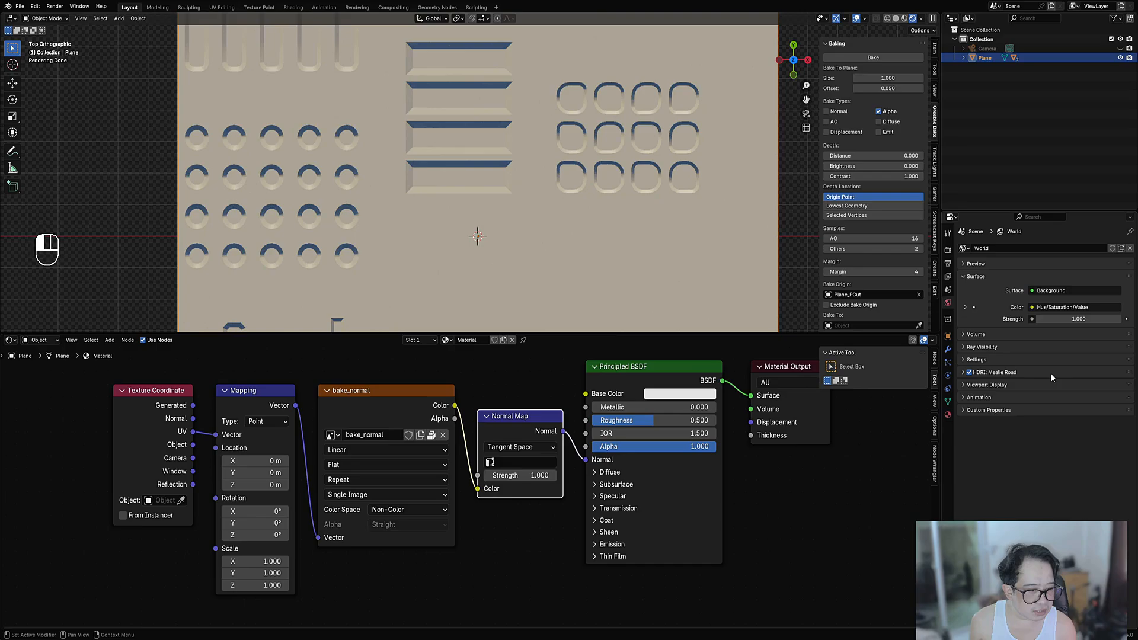
{"action": "left_click", "coordinate": [1050, 374]}
{"action": "left_click", "coordinate": [1127, 492]}
{"action": "left_click", "coordinate": [1127, 491]}
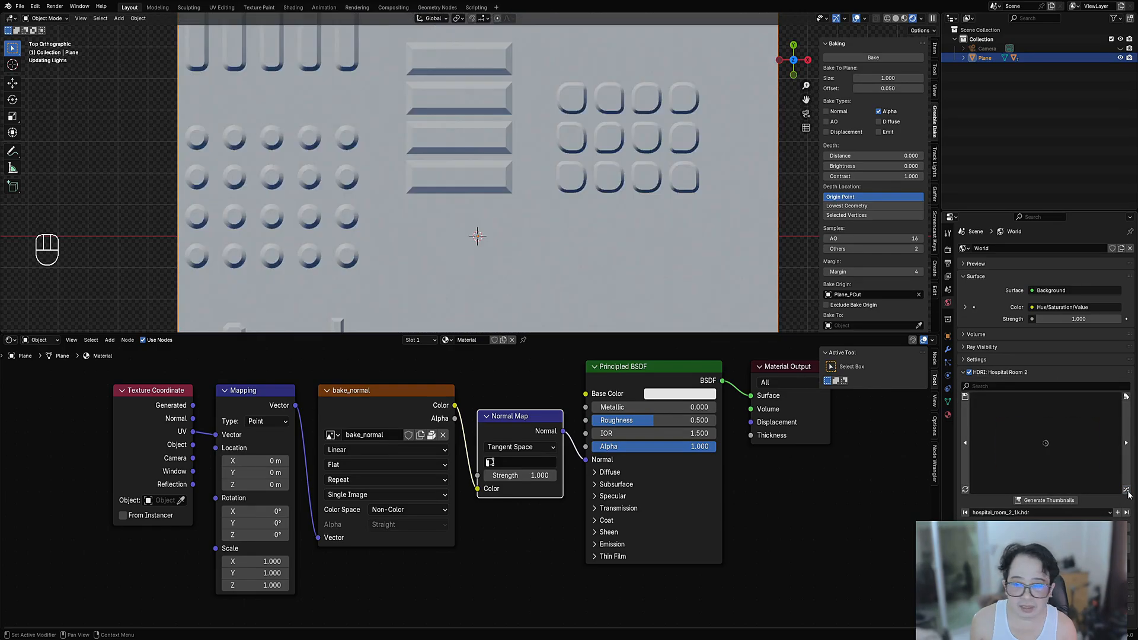
{"action": "left_click", "coordinate": [1127, 491]}
{"action": "left_click", "coordinate": [1127, 491]}
{"action": "left_click", "coordinate": [1127, 492]}
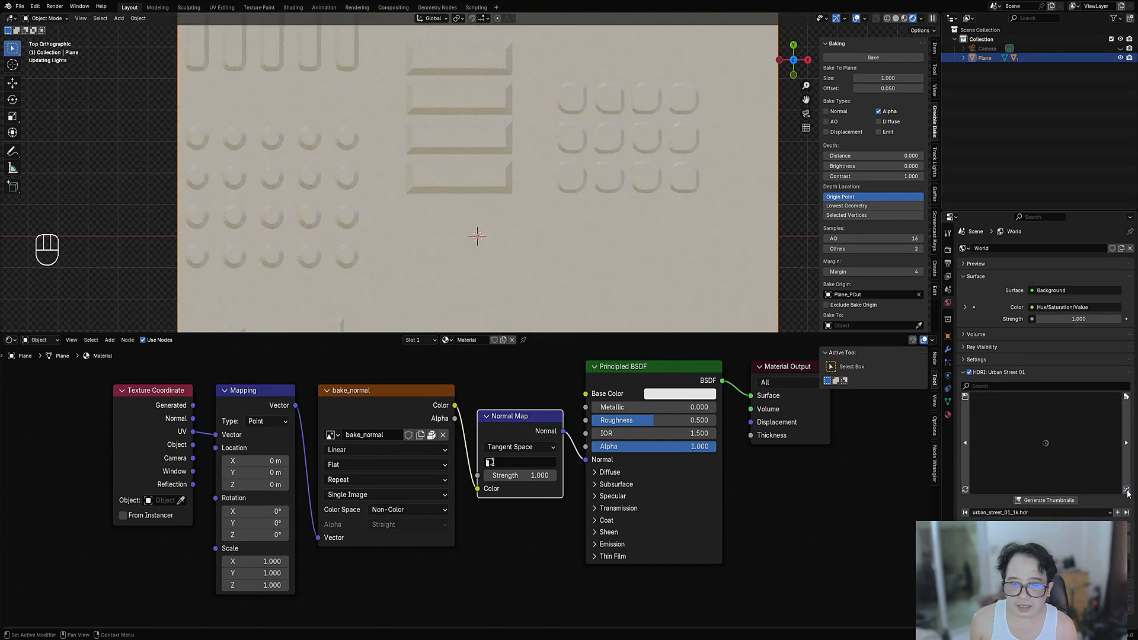
{"action": "left_click", "coordinate": [1127, 491]}
{"action": "left_click", "coordinate": [1127, 491]}
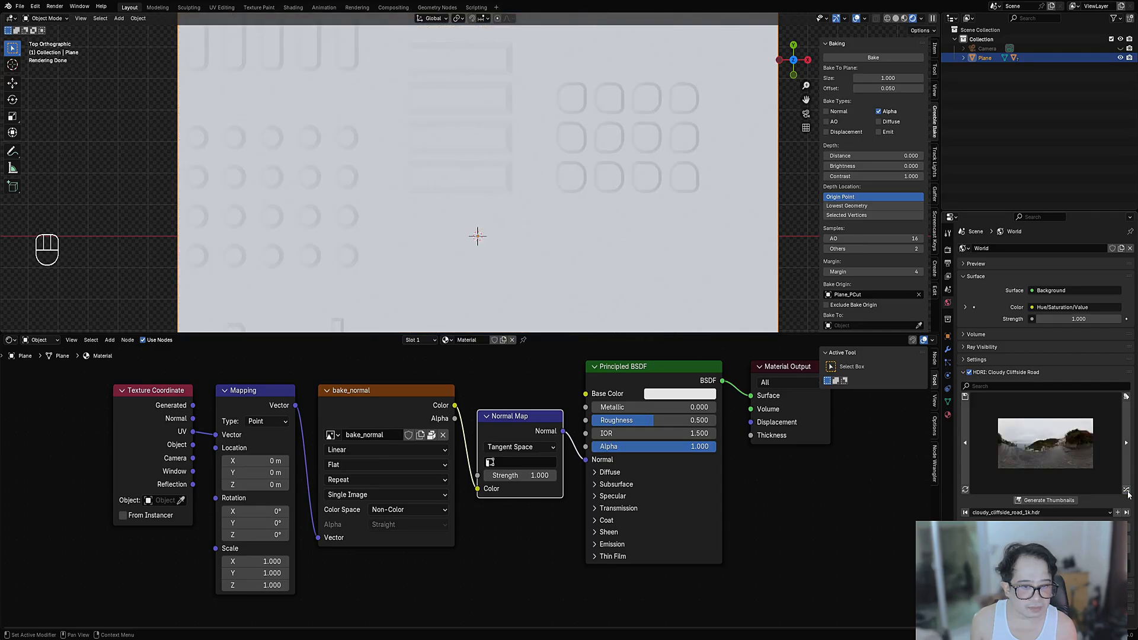
Step: Set the Principled BSDF's Metallic to 1.000 and check the shading from an angle and from the top
{"action": "left_click_drag", "start_coordinate": [662, 407], "coordinate": [787, 407]}
{"action": "scroll", "coordinate": [473, 173], "scroll_direction": "down", "scroll_amount": 3}
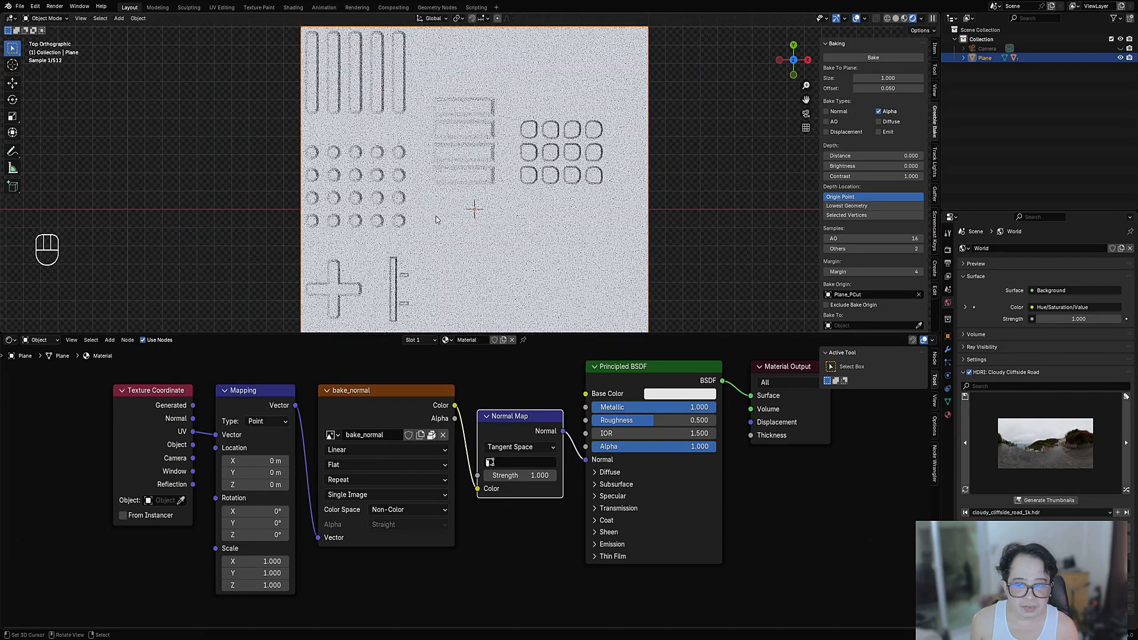
{"action": "middle_click_drag", "start_coordinate": [472, 173], "coordinate": [536, 113]}
{"action": "scroll", "coordinate": [533, 160], "scroll_direction": "up", "scroll_amount": 2}
{"action": "middle_click_drag", "start_coordinate": [530, 178], "coordinate": [538, 164]}
{"action": "key", "text": "KP_7"}
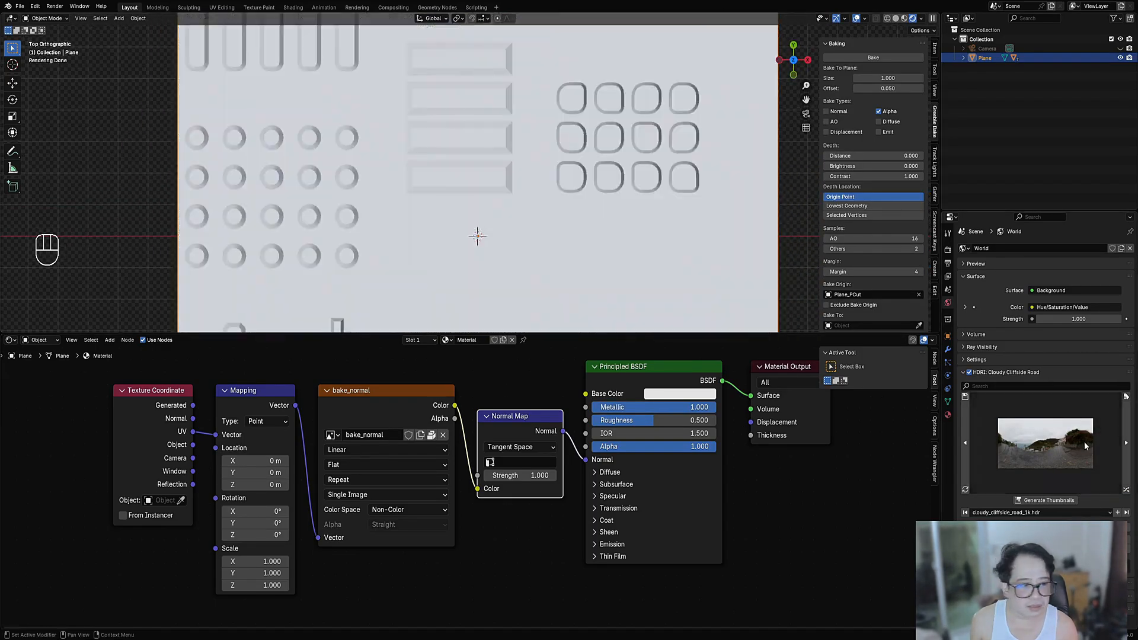
Step: Shuffle the world HDRI further until Abandoned Hopper Terminal 03 lights the sheet
{"action": "left_click", "coordinate": [1127, 490]}
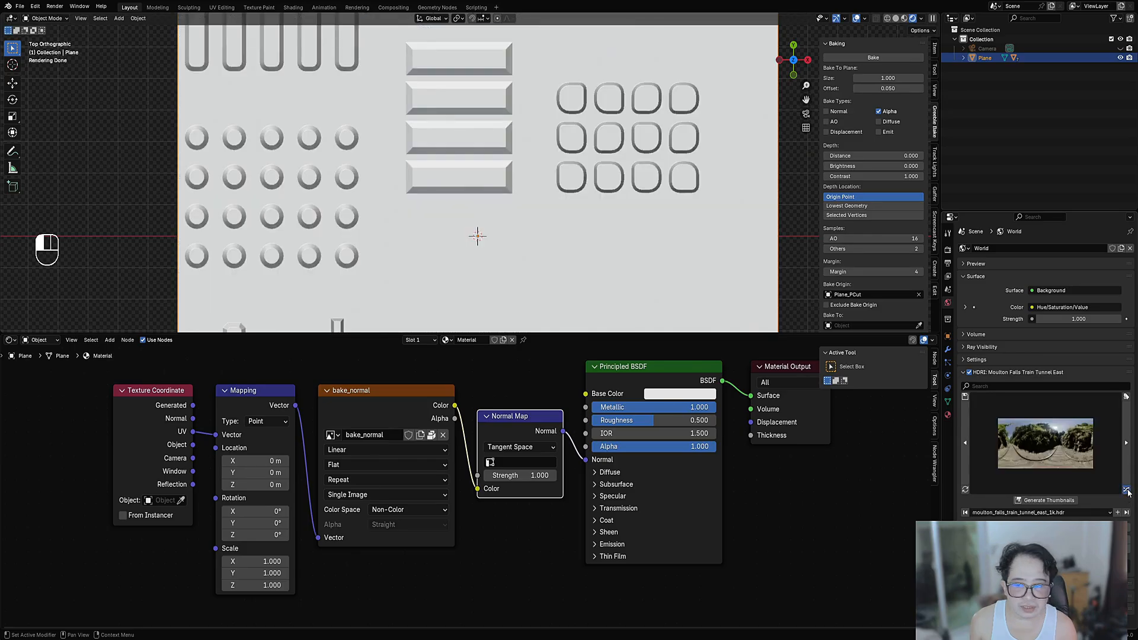
{"action": "middle_click_drag", "start_coordinate": [541, 168], "coordinate": [532, 251]}
{"action": "scroll", "coordinate": [535, 251], "scroll_direction": "down", "scroll_amount": 8}
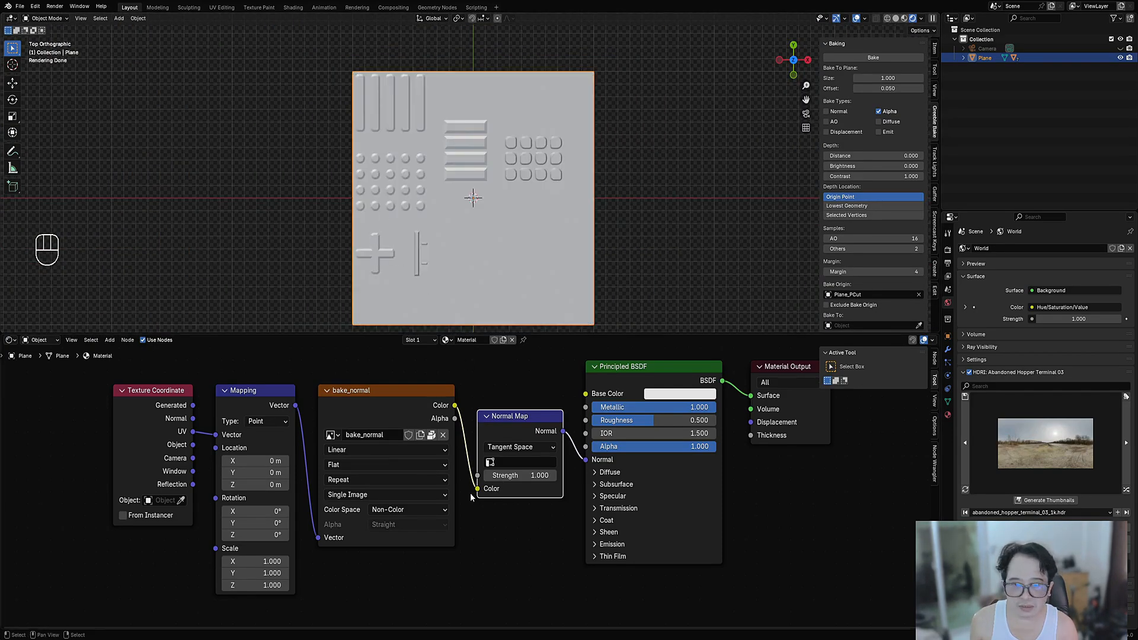
Step: Duplicate the bake_normal texture node below the original and link the Mapping node's Vector output to the copy
{"action": "scroll", "coordinate": [470, 492], "scroll_direction": "down", "scroll_amount": 2}
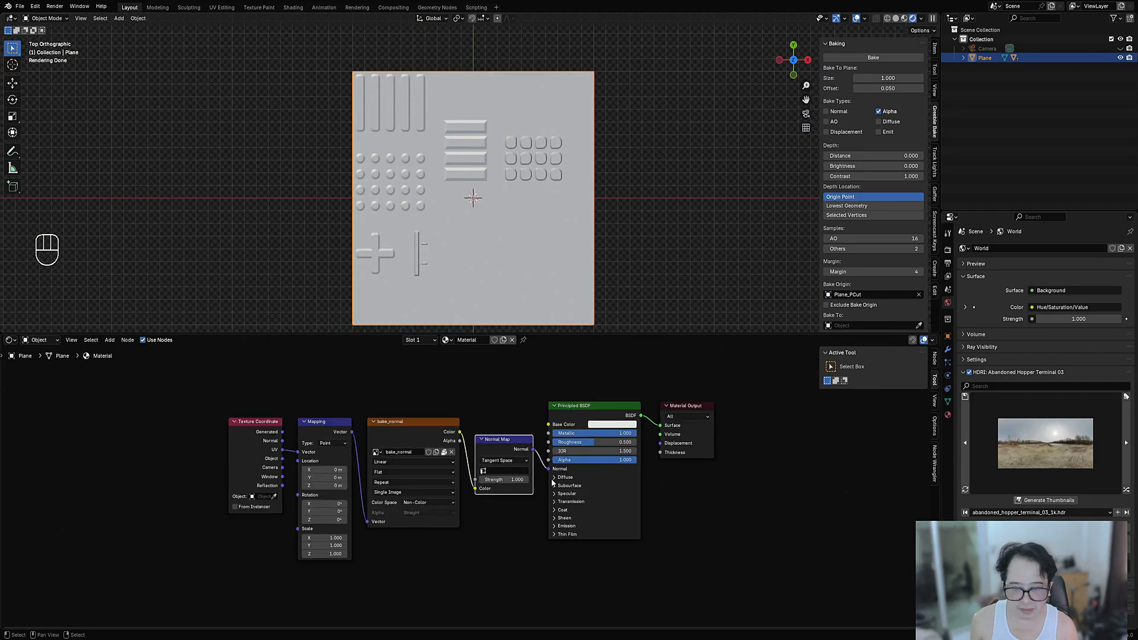
{"action": "left_click", "coordinate": [417, 447]}
{"action": "key", "text": "shift+d"}
{"action": "left_click", "coordinate": [417, 559]}
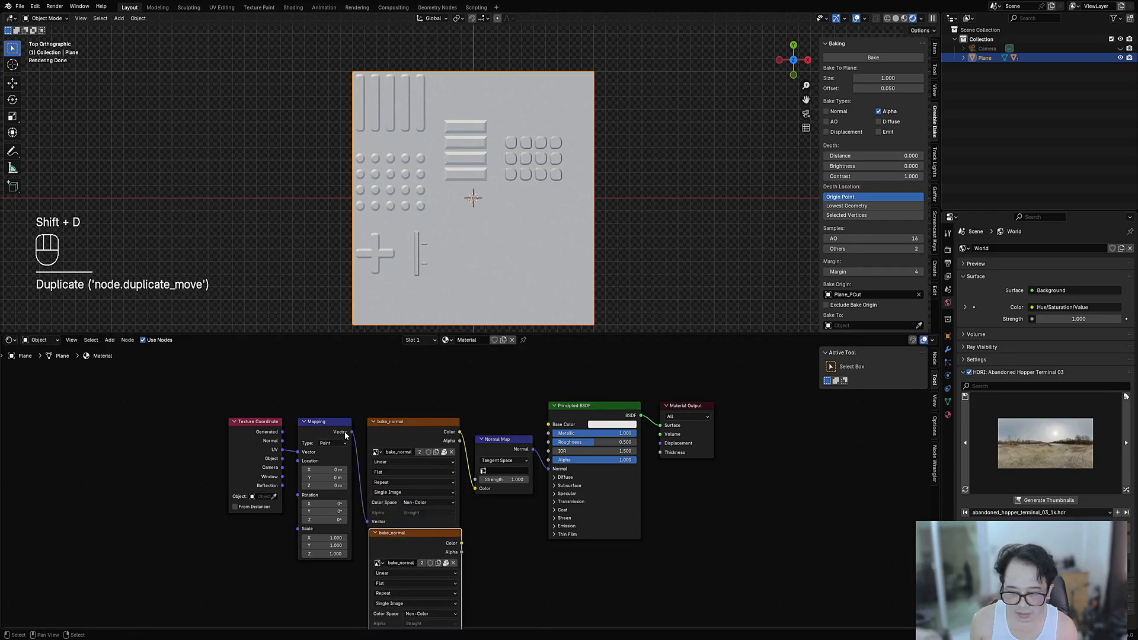
{"action": "left_click_drag", "start_coordinate": [357, 442], "coordinate": [365, 598]}
{"action": "scroll", "coordinate": [367, 532], "scroll_direction": "down", "scroll_amount": 1}
{"action": "middle_click_drag", "start_coordinate": [366, 533], "coordinate": [422, 447]}
{"action": "left_click_drag", "start_coordinate": [409, 353], "coordinate": [425, 539]}
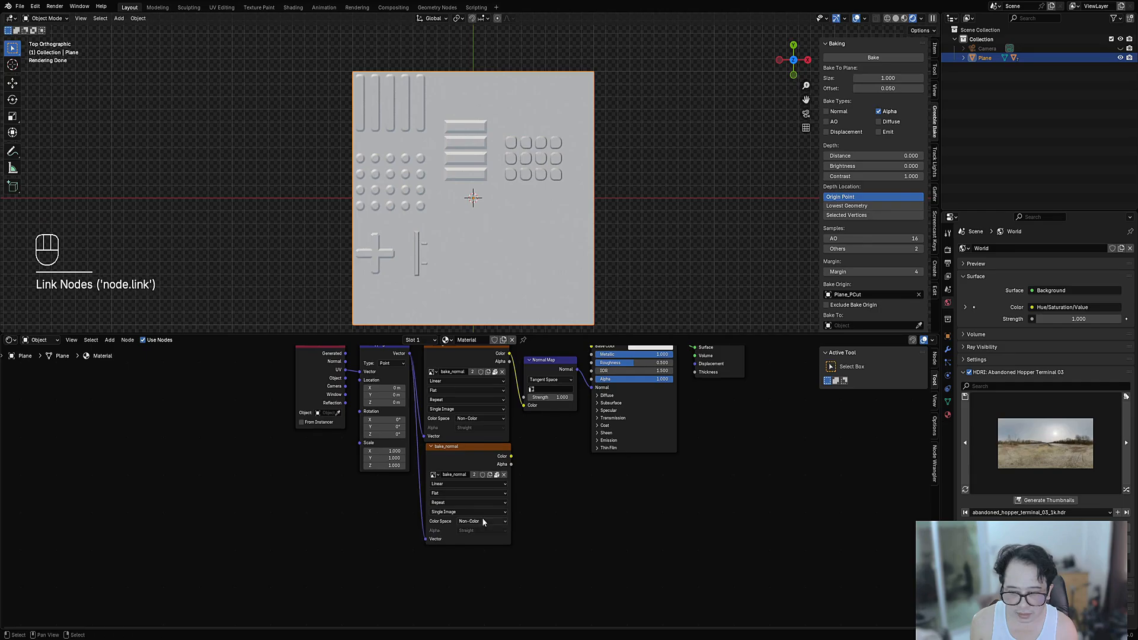
Step: Load bake_alpha into the duplicated texture node and link its Color to the Principled BSDF's Alpha input
{"action": "scroll", "coordinate": [477, 527], "scroll_direction": "up", "scroll_amount": 2}
{"action": "left_click", "coordinate": [413, 490]}
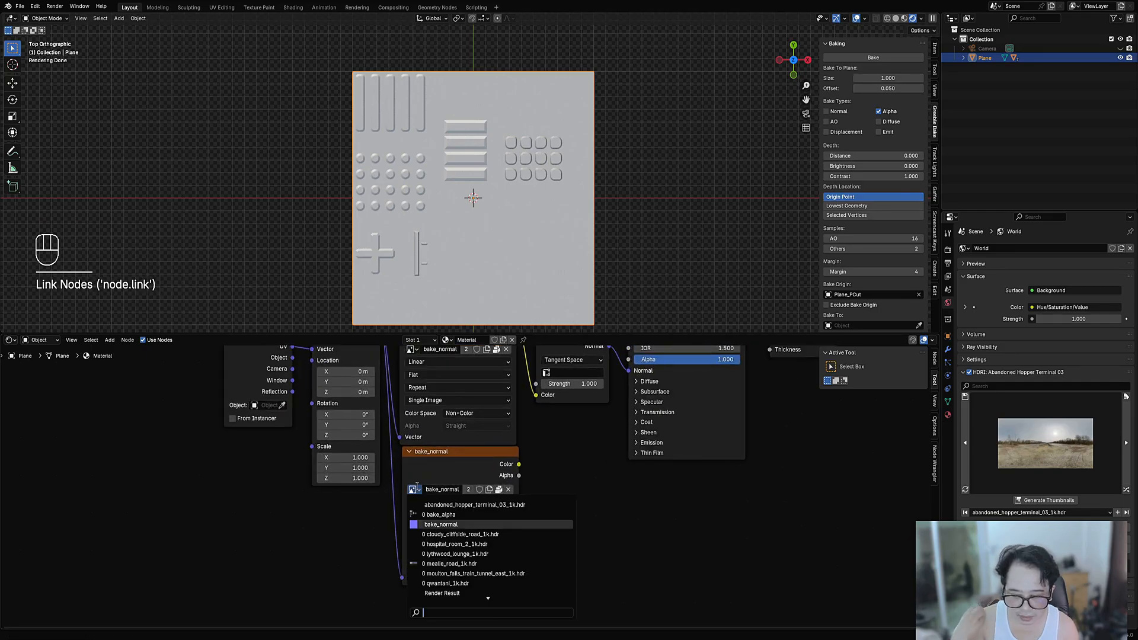
{"action": "left_click", "coordinate": [438, 514]}
{"action": "middle_click_drag", "start_coordinate": [598, 436], "coordinate": [499, 521]}
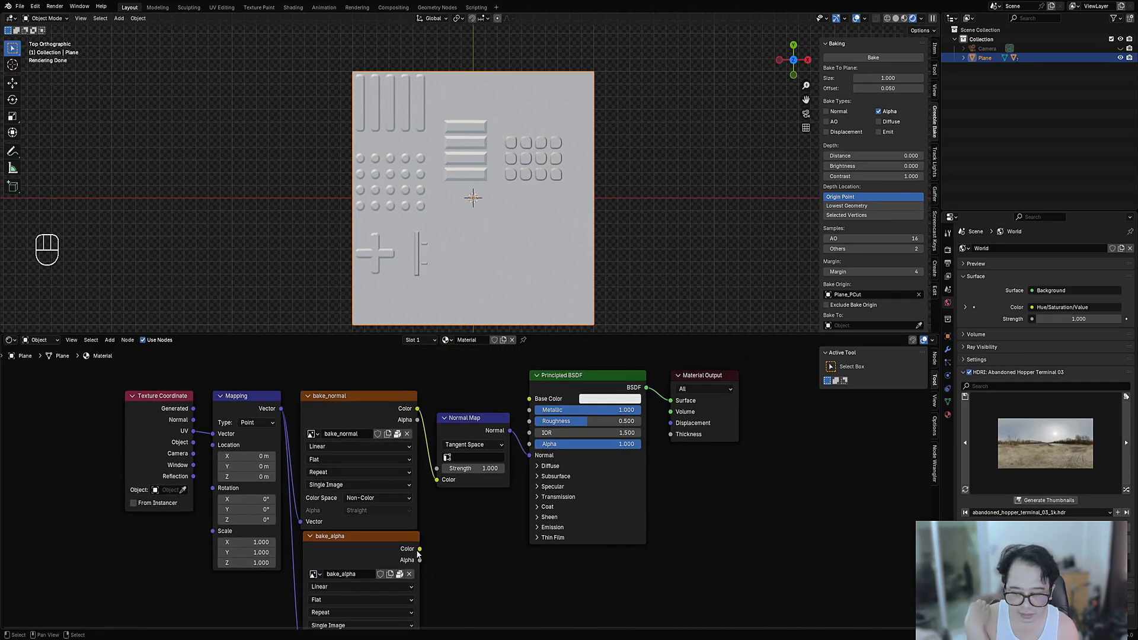
{"action": "left_click_drag", "start_coordinate": [419, 549], "coordinate": [529, 444]}
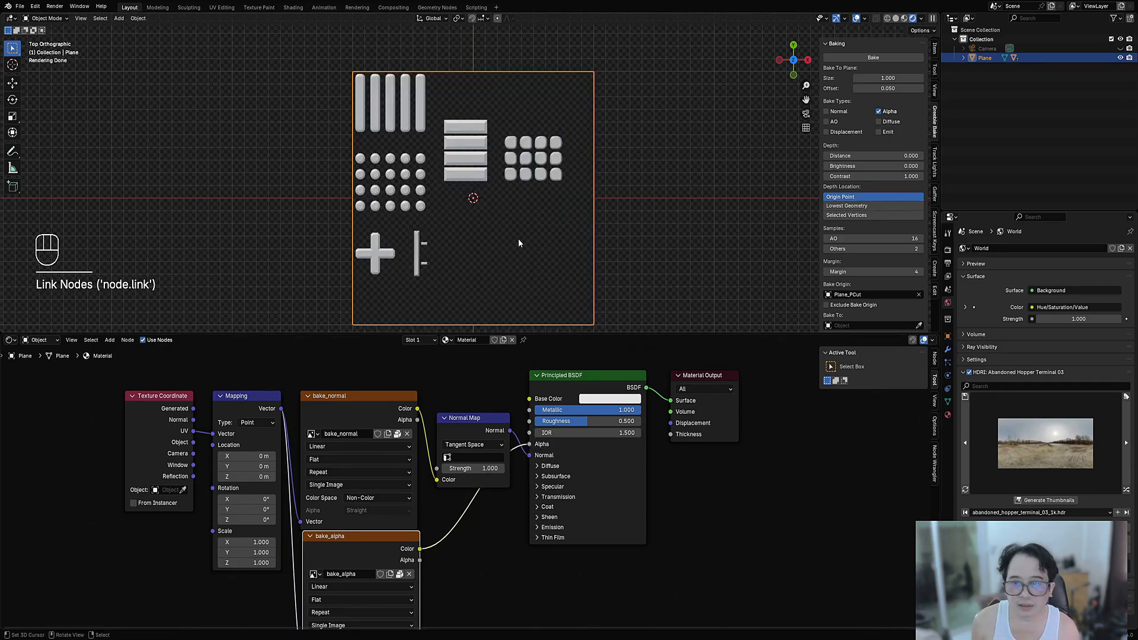
Step: Hide the viewport overlays, save the file, and examine the cut-out decals
{"action": "key", "text": "shift+alt+z"}
{"action": "key", "text": "ctrl+s"}
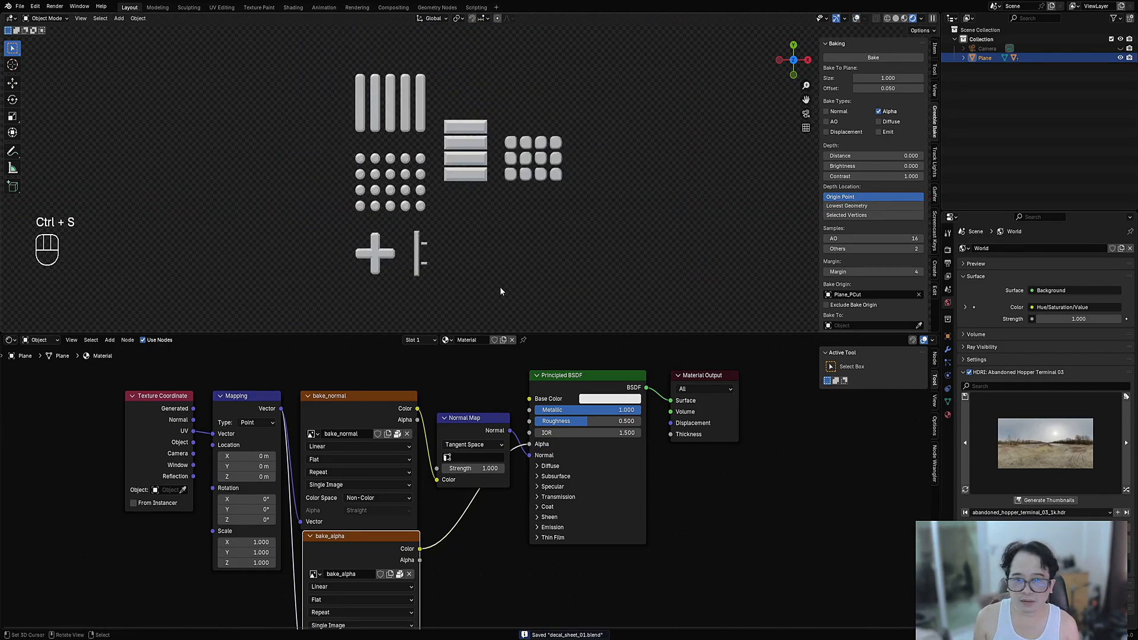
{"action": "middle_click_drag", "start_coordinate": [500, 290], "coordinate": [522, 245]}
{"action": "scroll", "coordinate": [509, 195], "scroll_direction": "up", "scroll_amount": 5}
{"action": "scroll", "coordinate": [553, 224], "scroll_direction": "down", "scroll_amount": 5}
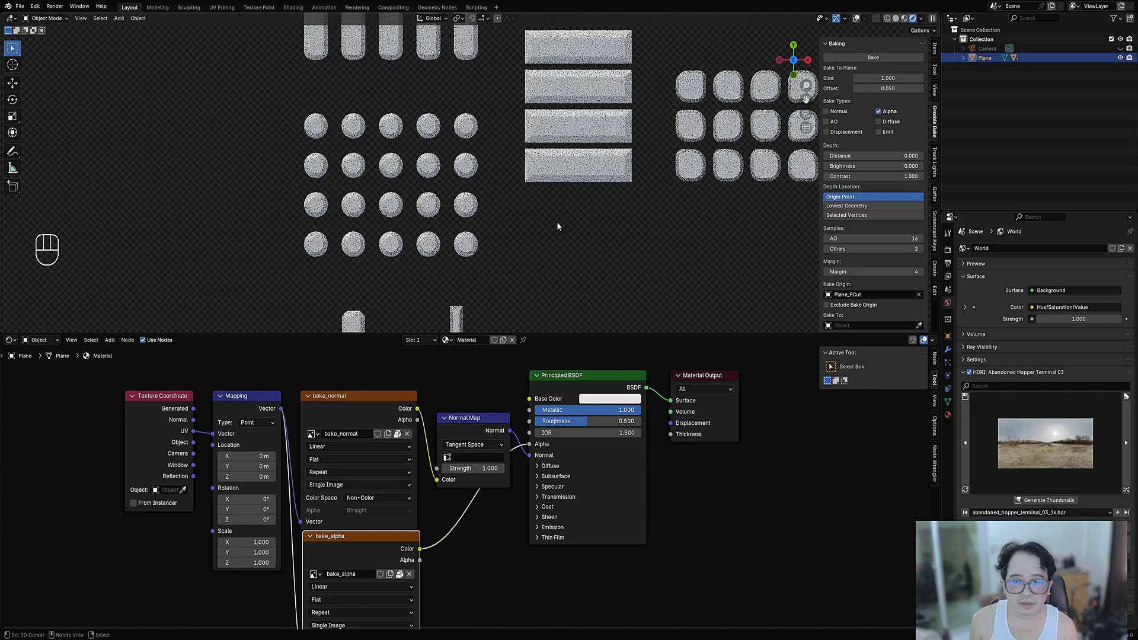
{"action": "scroll", "coordinate": [622, 190], "scroll_direction": "down", "scroll_amount": 4}
{"action": "middle_click_drag", "start_coordinate": [650, 172], "coordinate": [577, 193], "text": "shift"}
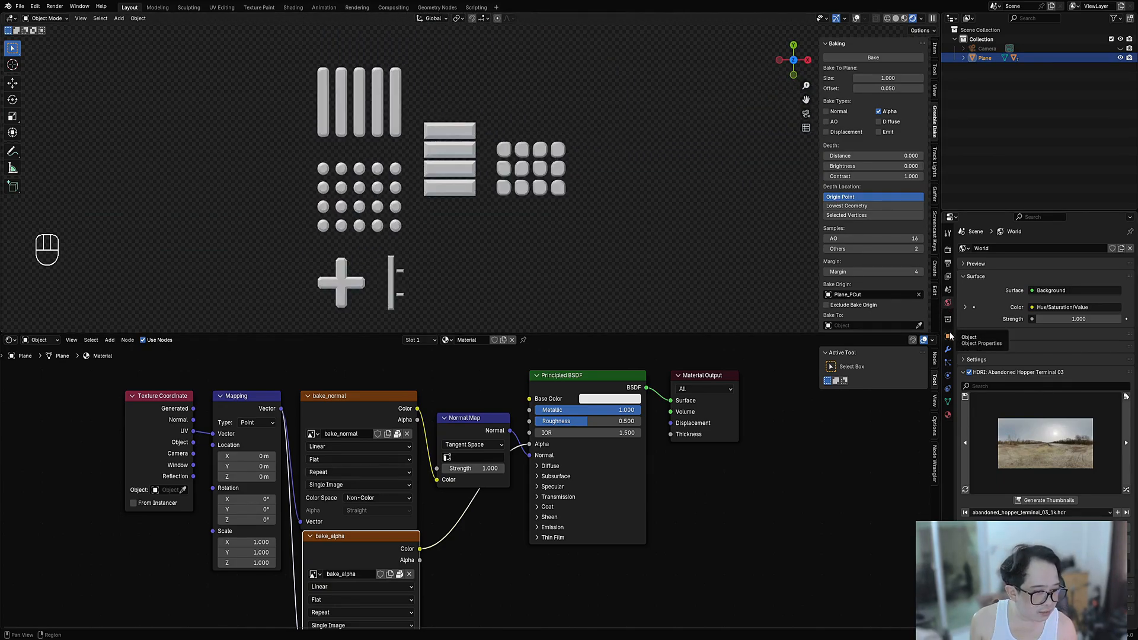
Step: Disable the base plane's Diffuse, Glossy, Transmission and Volume Scatter ray visibility, keeping Camera enabled
{"action": "left_click", "coordinate": [948, 336]}
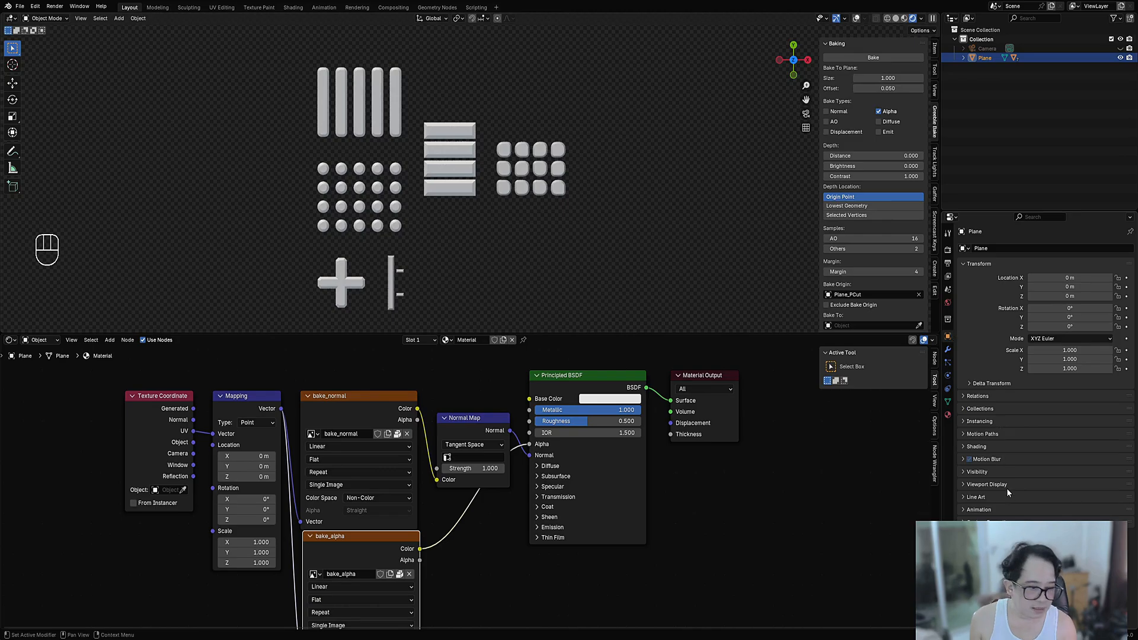
{"action": "left_click", "coordinate": [983, 473]}
{"action": "scroll", "coordinate": [995, 492], "scroll_direction": "down", "scroll_amount": 3}
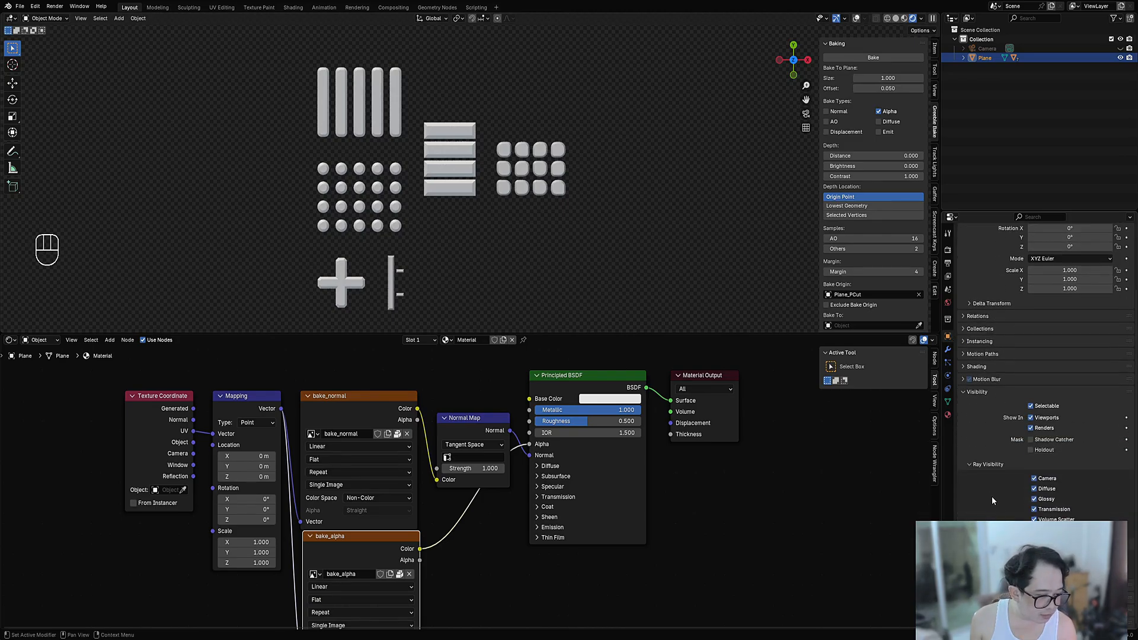
{"action": "left_click", "coordinate": [1034, 490]}
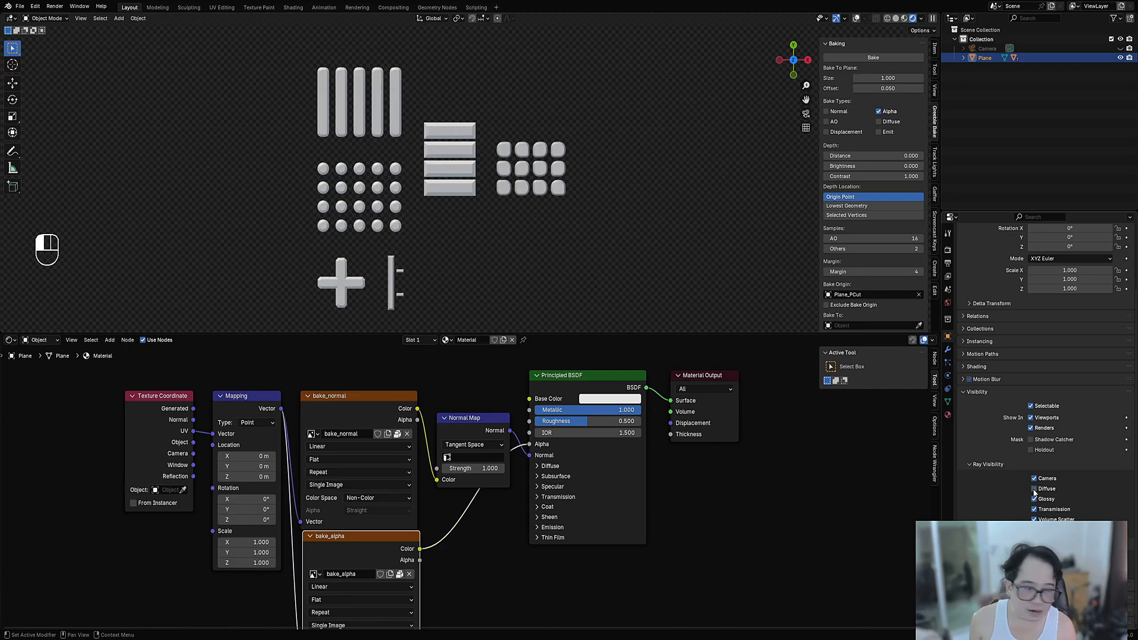
{"action": "left_click_drag", "start_coordinate": [1034, 499], "coordinate": [1034, 519]}
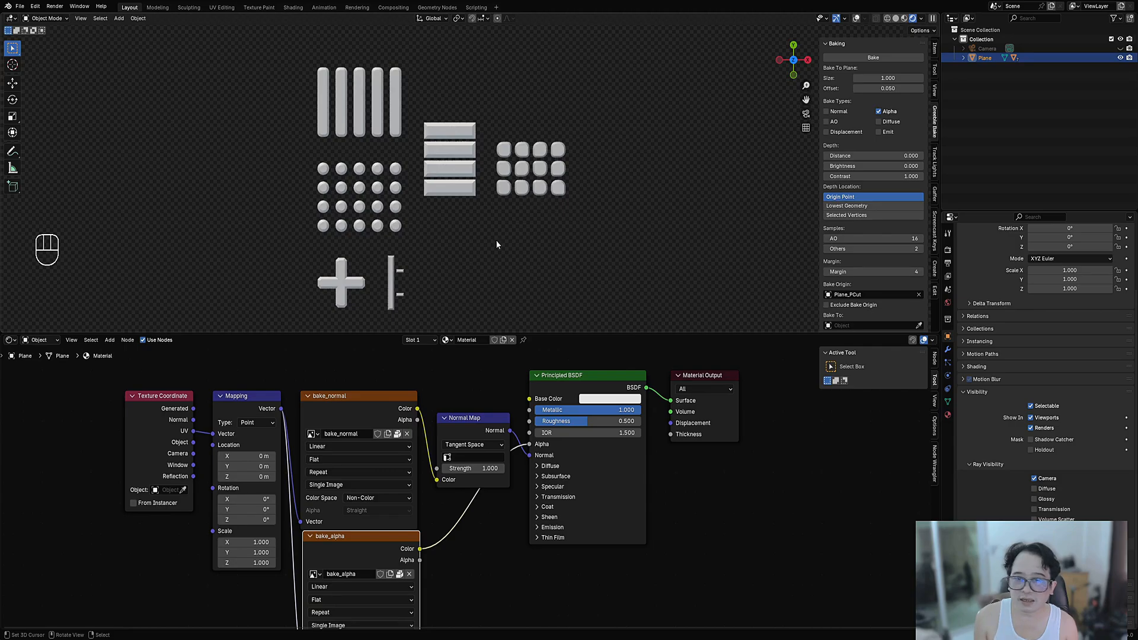
Step: Shuffle the world HDRI to Monks Forest and examine the decals' shading close up
{"action": "left_click", "coordinate": [947, 303]}
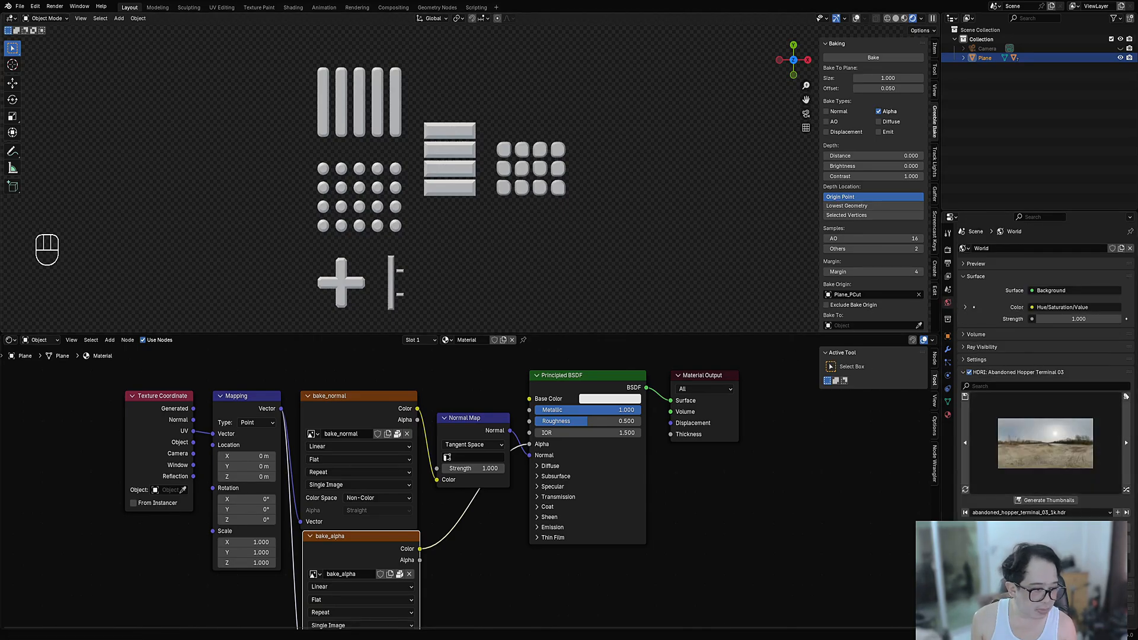
{"action": "left_click", "coordinate": [1126, 489]}
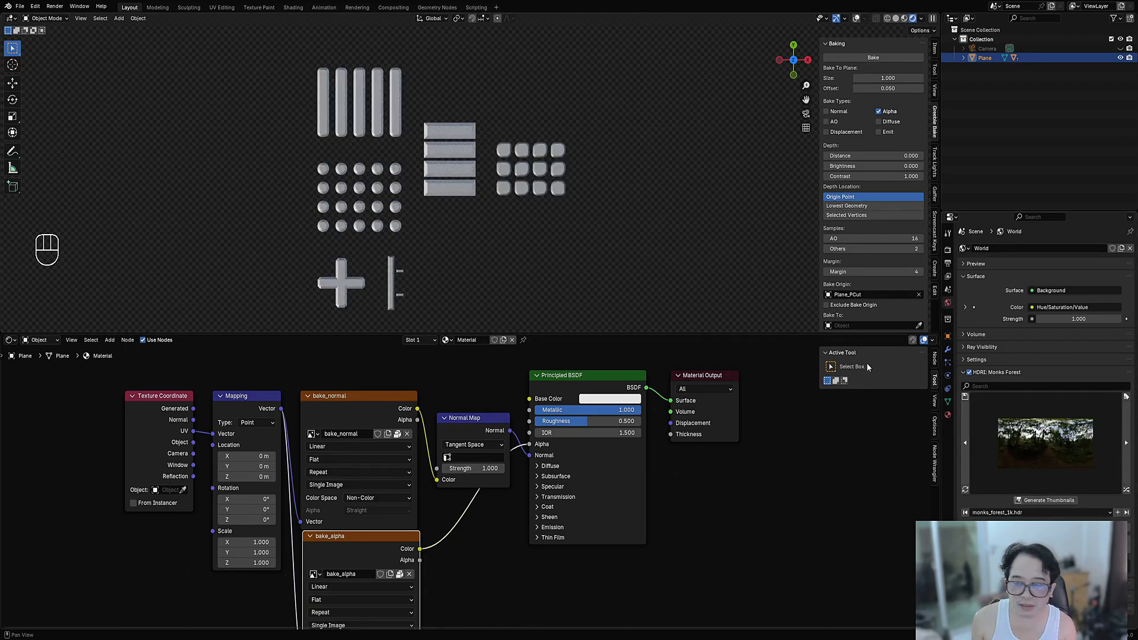
{"action": "scroll", "coordinate": [436, 134], "scroll_direction": "up", "scroll_amount": 5}
{"action": "middle_click_drag", "start_coordinate": [436, 133], "coordinate": [573, 291]}
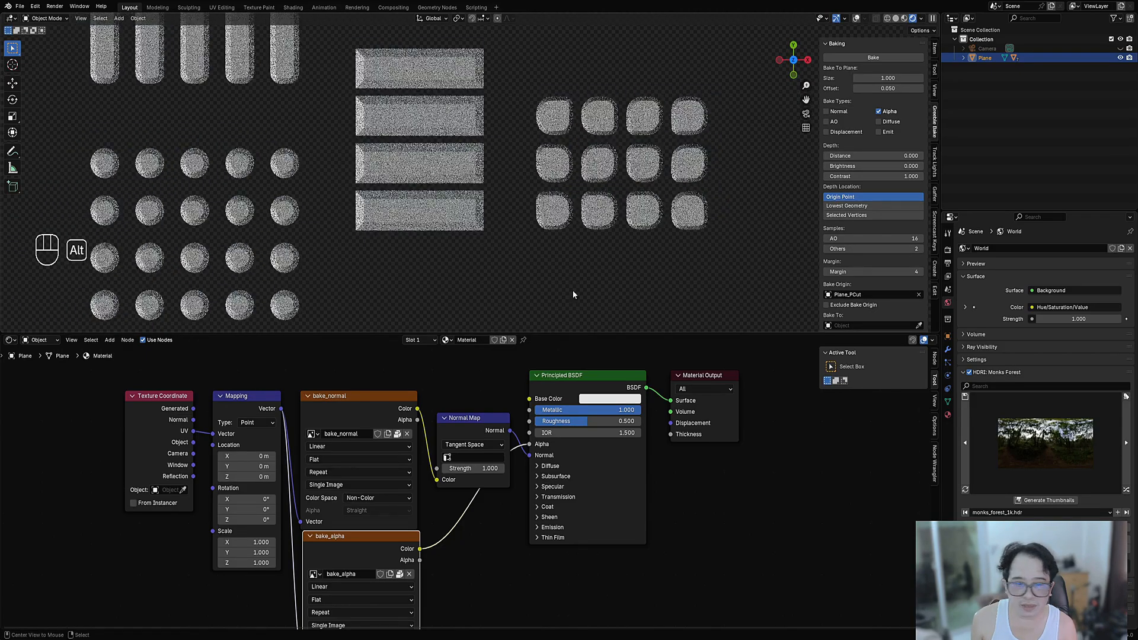
{"action": "left_click_drag", "start_coordinate": [1042, 527], "coordinate": [1128, 527]}
{"action": "scroll", "coordinate": [596, 241], "scroll_direction": "up", "scroll_amount": 5}
{"action": "mouse_move", "coordinate": [594, 240]}
{"action": "middle_mouse_down"}
{"action": "mouse_move", "coordinate": [620, 169]}
{"action": "mouse_move", "coordinate": [605, 251]}
{"action": "mouse_move", "coordinate": [592, 230]}
{"action": "mouse_move", "coordinate": [609, 227]}
{"action": "mouse_move", "coordinate": [527, 218]}
{"action": "mouse_move", "coordinate": [527, 232]}
{"action": "middle_mouse_up"}
{"action": "scroll", "coordinate": [621, 168], "scroll_direction": "down", "scroll_amount": 6}
Step: Maximize the 3D viewport with the plane in Edit Mode and turn the viewport overlays back on
{"action": "key", "text": "Tab"}
{"action": "key", "text": "ctrl+space"}
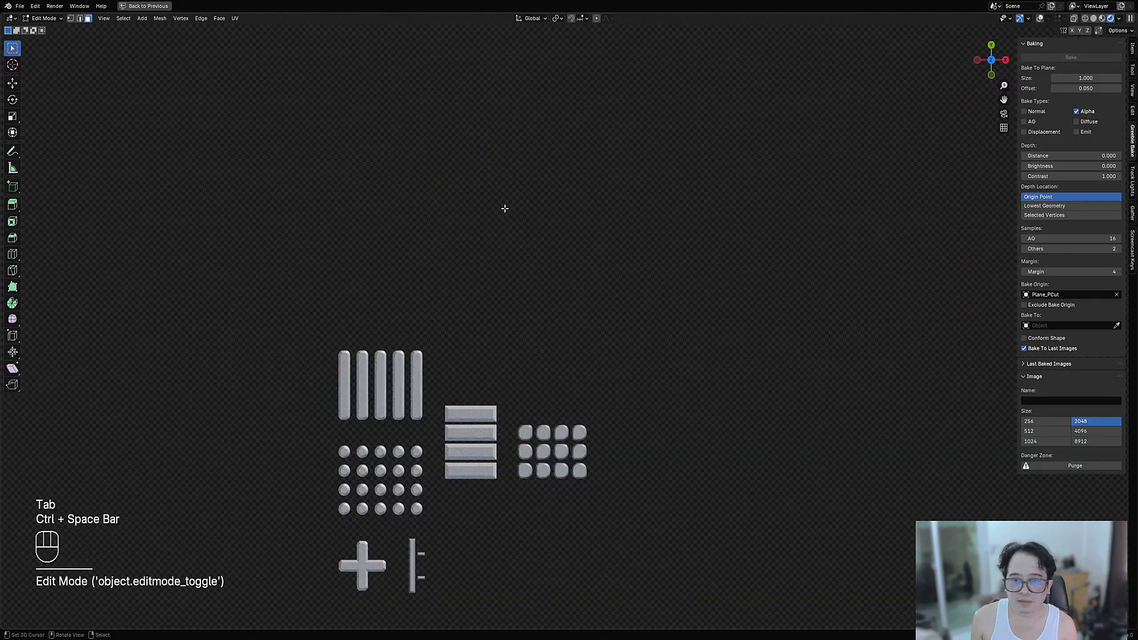
{"action": "key", "text": "Tab"}
{"action": "key", "text": "Tab"}
{"action": "key", "text": "shift+alt+z"}
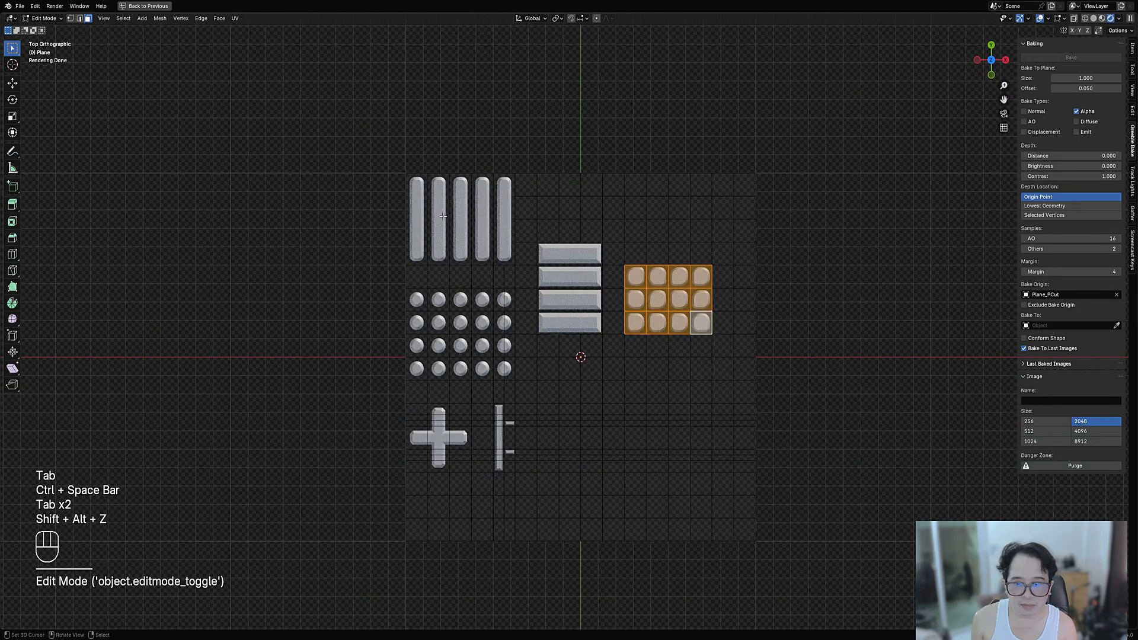
Step: Duplicate the faces of the five long vertical bars and place the copy beside the sheet, beyond its lower corner
{"action": "left_click", "coordinate": [424, 213]}
{"action": "left_click", "coordinate": [509, 216], "text": "ctrl"}
{"action": "scroll", "coordinate": [480, 211], "scroll_direction": "down", "scroll_amount": 5}
{"action": "key", "text": "shift+d"}
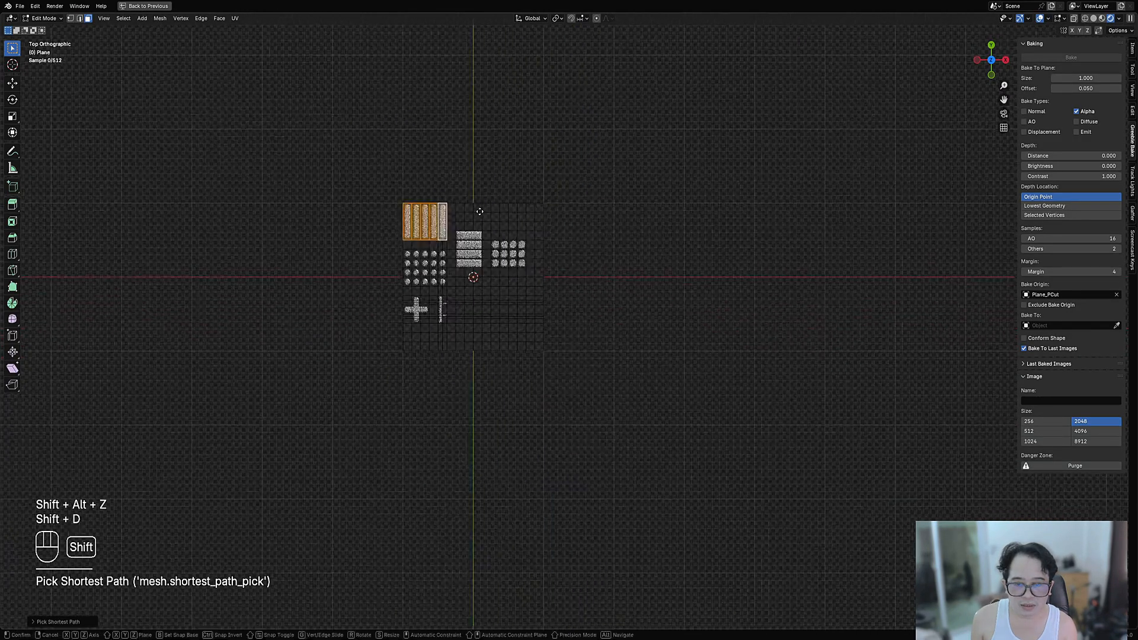
{"action": "left_click", "coordinate": [670, 370]}
{"action": "scroll", "coordinate": [562, 323], "scroll_direction": "up", "scroll_amount": 5}
{"action": "key", "text": "alt+a"}
Step: Duplicate the twelve rounded-square faces and place the copy just above the duplicated vertical bars
{"action": "left_click", "coordinate": [379, 129]}
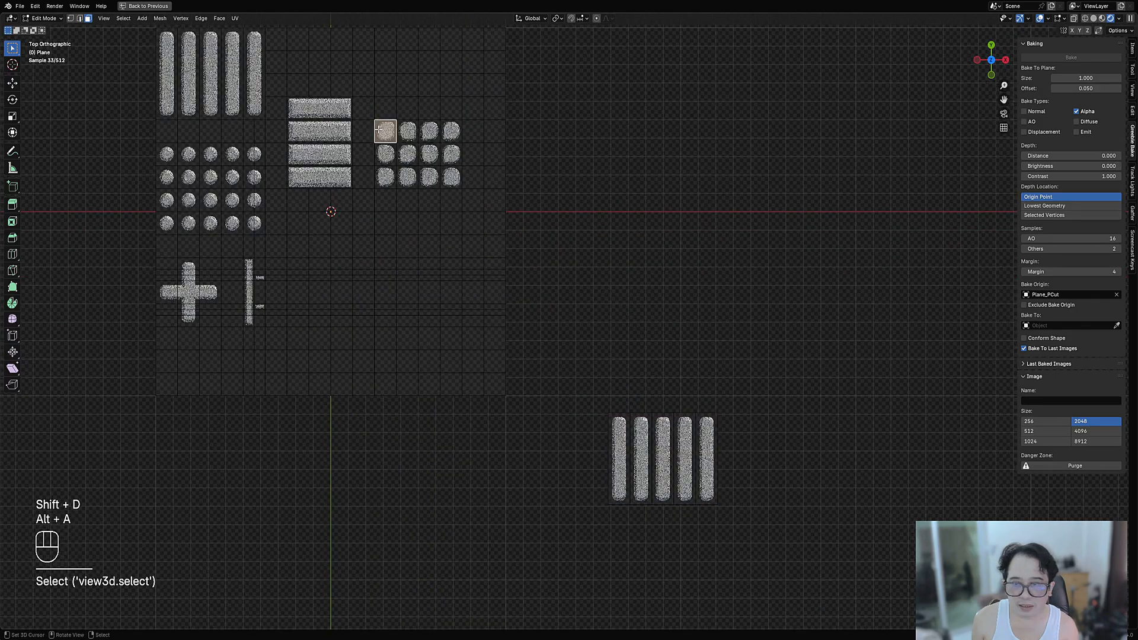
{"action": "left_click", "coordinate": [452, 178], "text": "ctrl+shift"}
{"action": "key", "text": "shift+d"}
{"action": "left_click", "coordinate": [702, 375]}
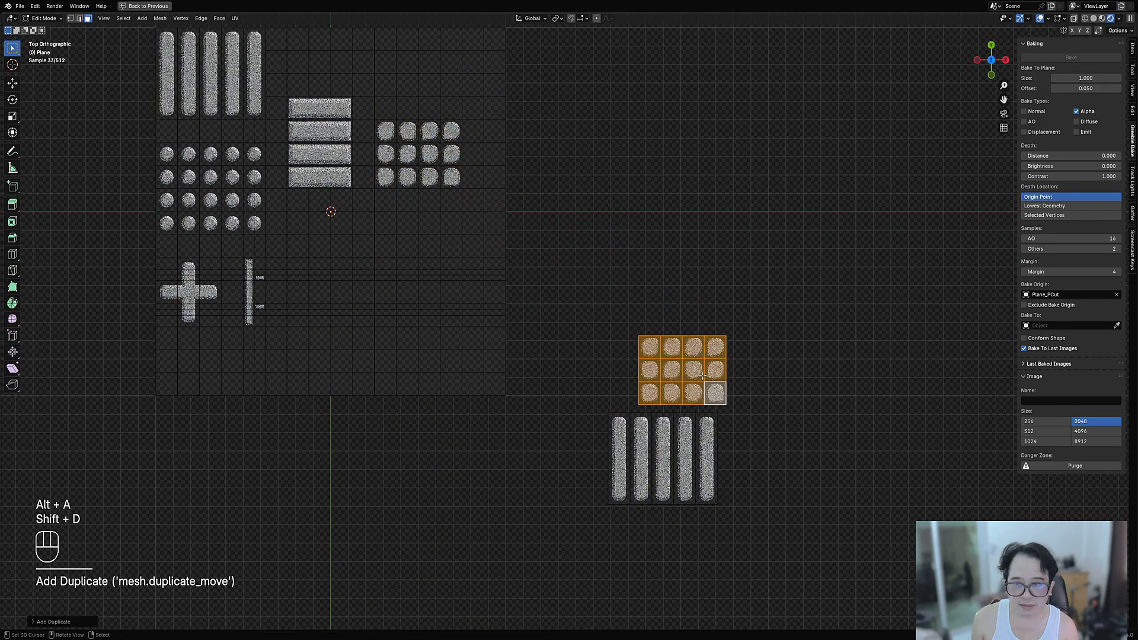
{"action": "key", "text": "alt+a"}
Step: Duplicate the four wide horizontal bar faces and place the copy above the duplicated rounded squares
{"action": "left_click", "coordinate": [319, 108]}
{"action": "left_click", "coordinate": [319, 177], "text": "ctrl"}
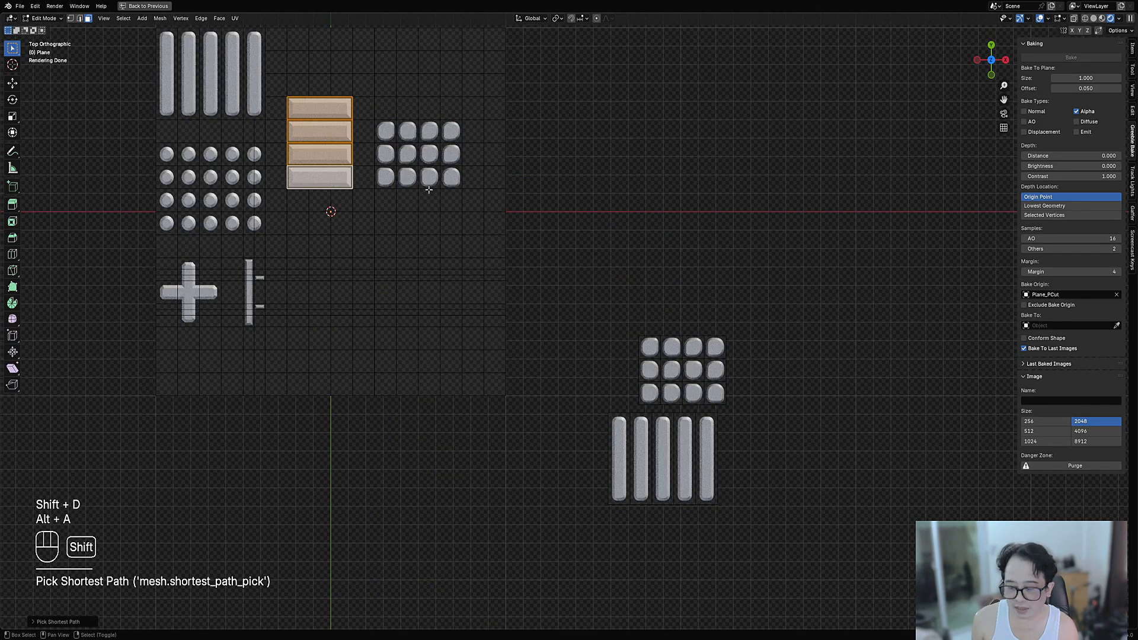
{"action": "key", "text": "shift+d"}
{"action": "left_click", "coordinate": [789, 323]}
{"action": "key", "text": "alt+a"}
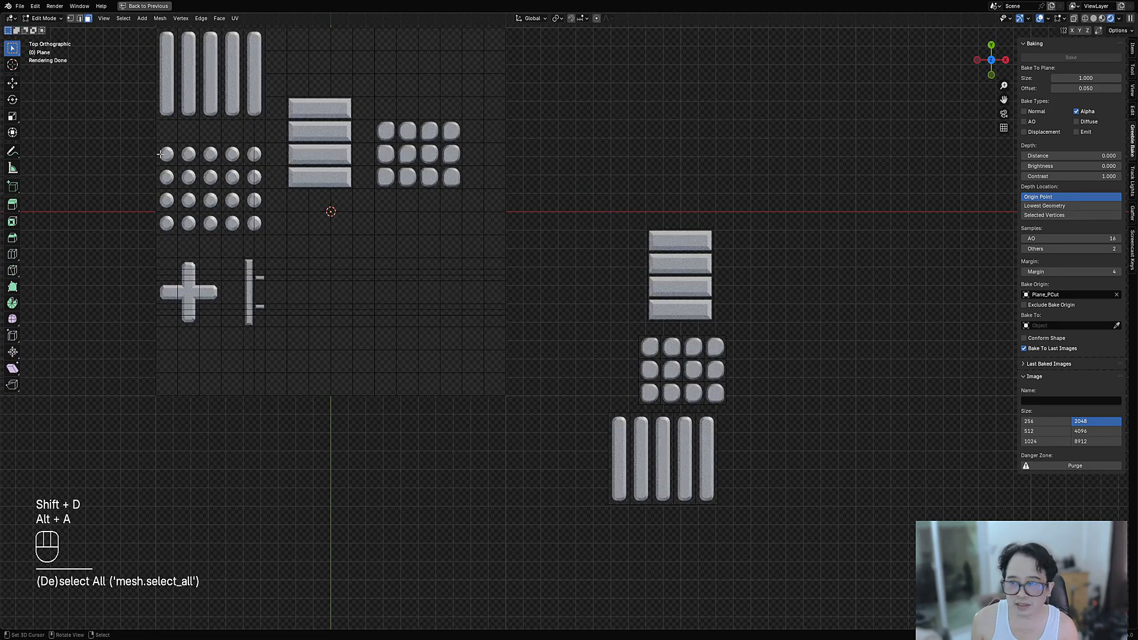
Step: Duplicate the faces of the five-by-four dot grid and place the copy beside the duplicated horizontal bars
{"action": "left_click", "coordinate": [161, 154]}
{"action": "left_click", "coordinate": [255, 225], "text": "ctrl+shift"}
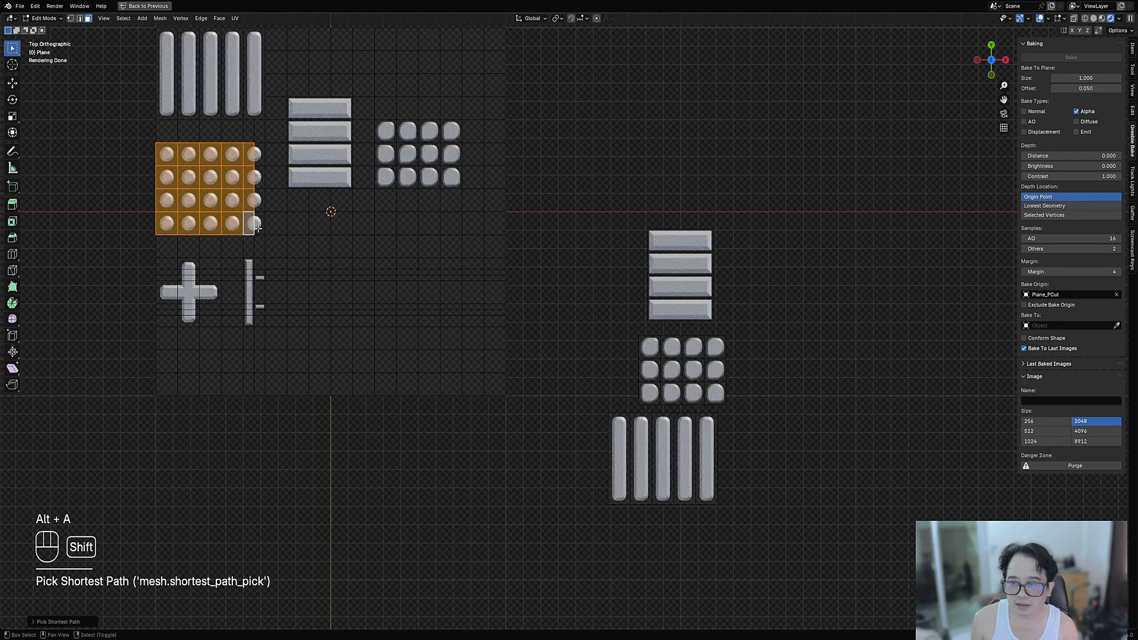
{"action": "left_click", "coordinate": [169, 158]}
{"action": "left_click", "coordinate": [267, 232], "text": "ctrl+shift"}
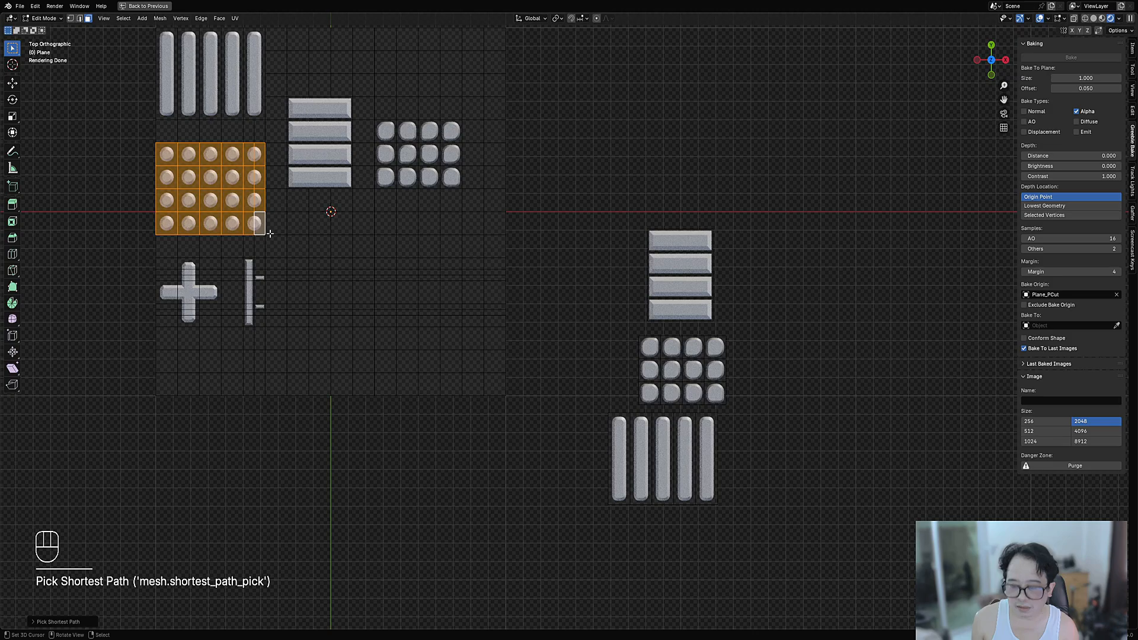
{"action": "key", "text": "shift+d"}
{"action": "left_click", "coordinate": [867, 324]}
{"action": "key", "text": "alt+a"}
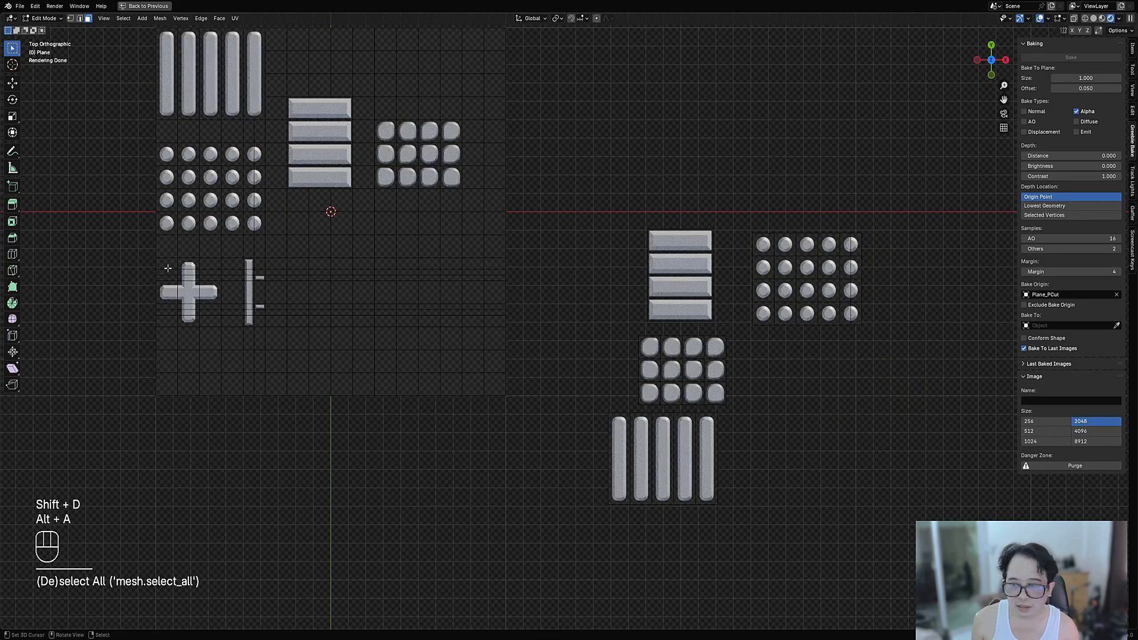
Step: Duplicate the plus-shaped decal's faces and place the copy below the duplicated dot grid
{"action": "left_click", "coordinate": [188, 268]}
{"action": "left_click", "coordinate": [220, 300], "text": "ctrl"}
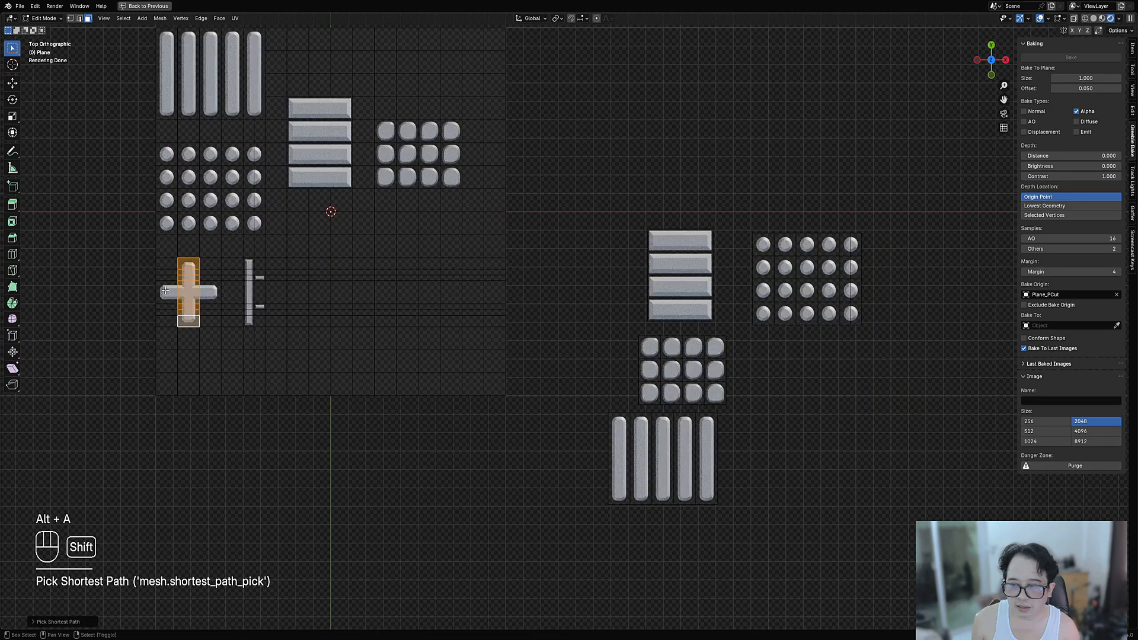
{"action": "key", "text": "shift+d"}
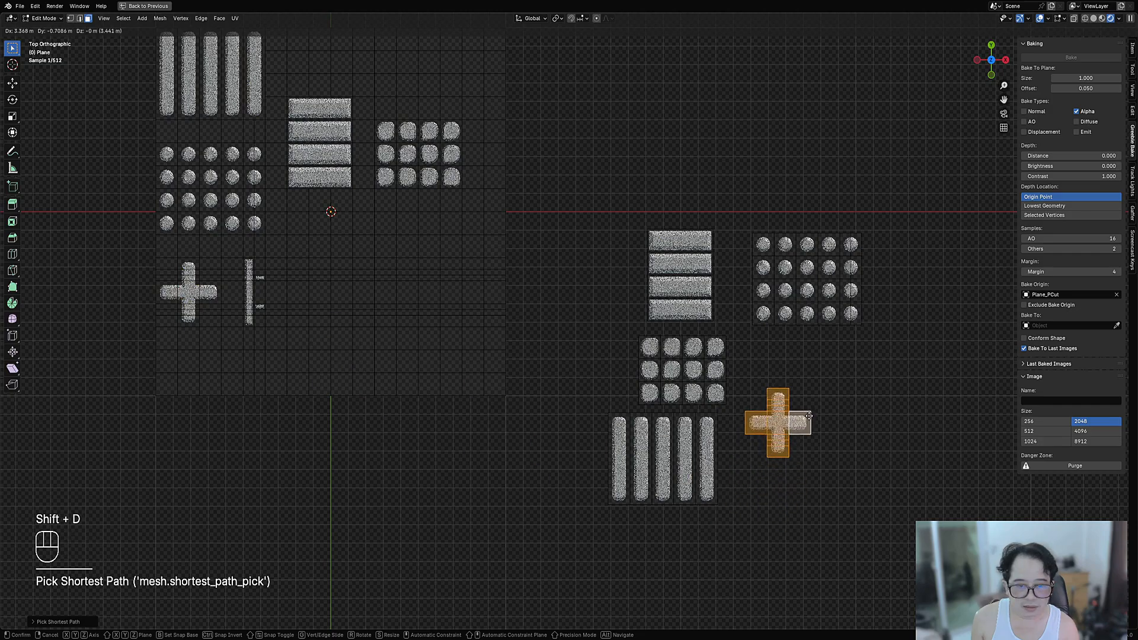
{"action": "left_click", "coordinate": [799, 330]}
{"action": "key", "text": "alt+a"}
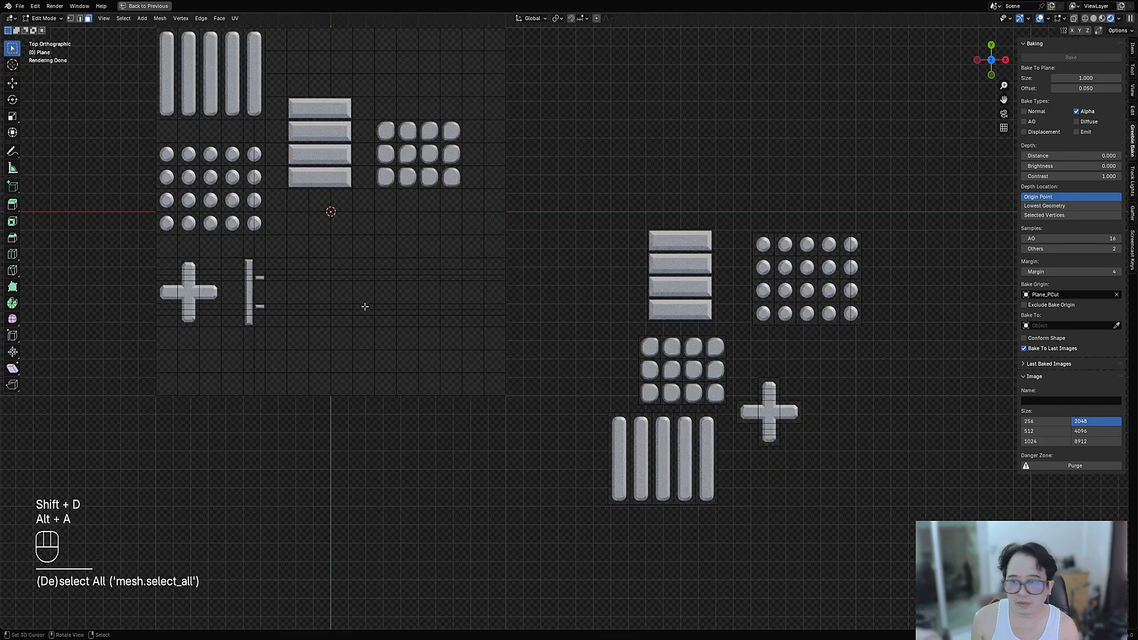
Step: Duplicate the thin bar with two ticks, place the copy beside the duplicated plus, and return to Object Mode
{"action": "left_click", "coordinate": [249, 263]}
{"action": "left_click", "coordinate": [260, 320], "text": "ctrl"}
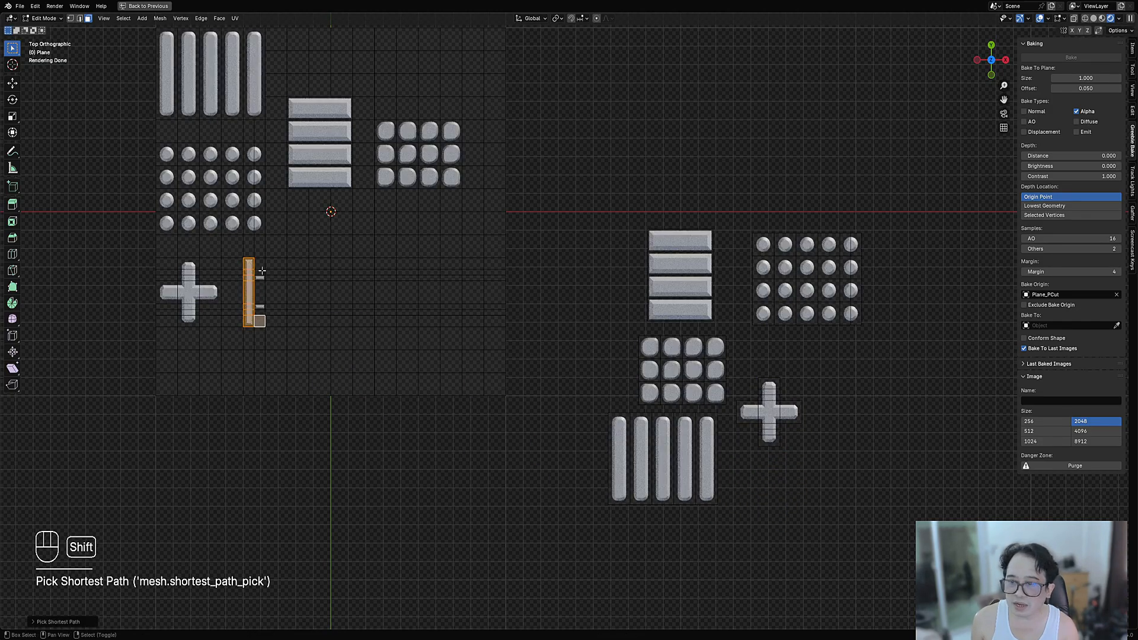
{"action": "key", "text": "shift+d"}
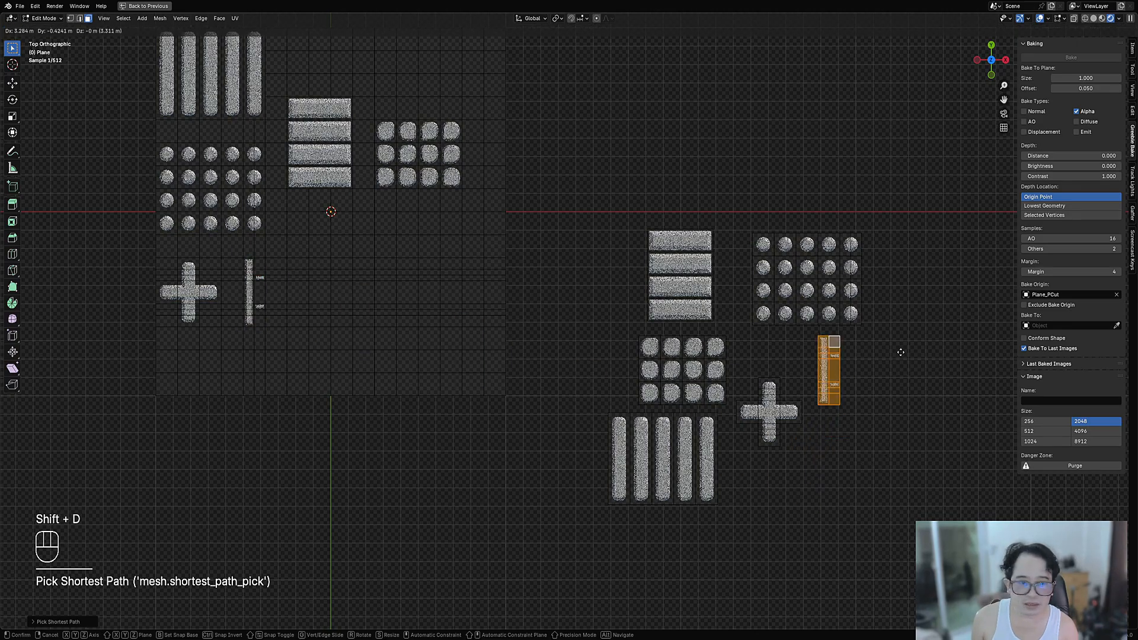
{"action": "left_click", "coordinate": [911, 373]}
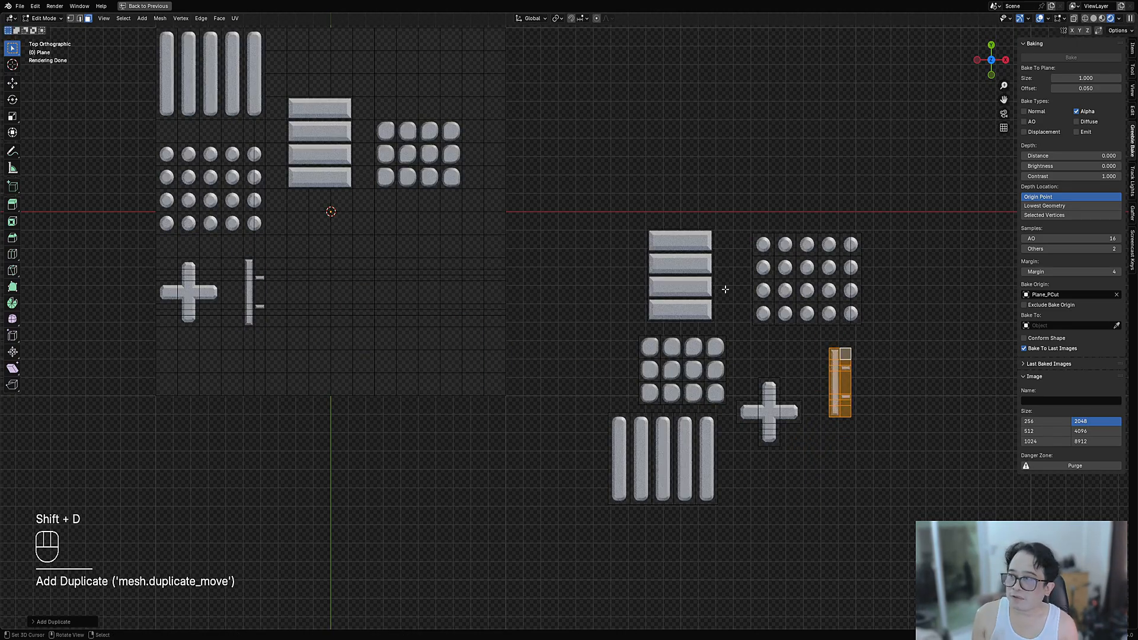
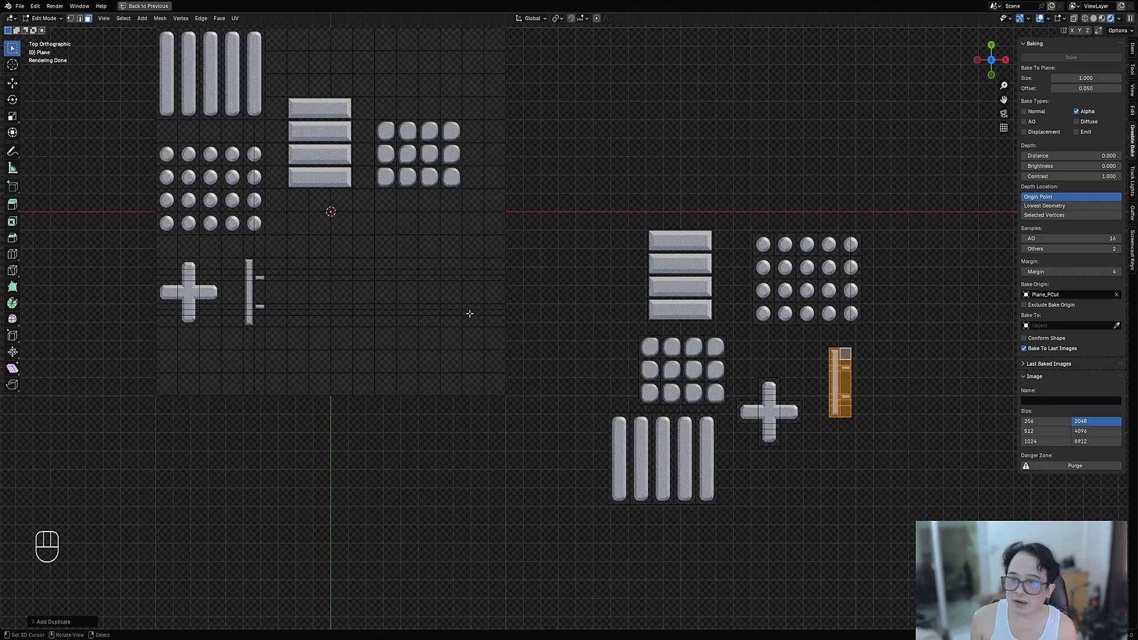
{"action": "scroll", "coordinate": [783, 328], "scroll_direction": "down", "scroll_amount": 2}
{"action": "key", "text": "Tab"}
{"action": "middle_click_drag", "start_coordinate": [887, 339], "coordinate": [761, 328], "text": "shift"}
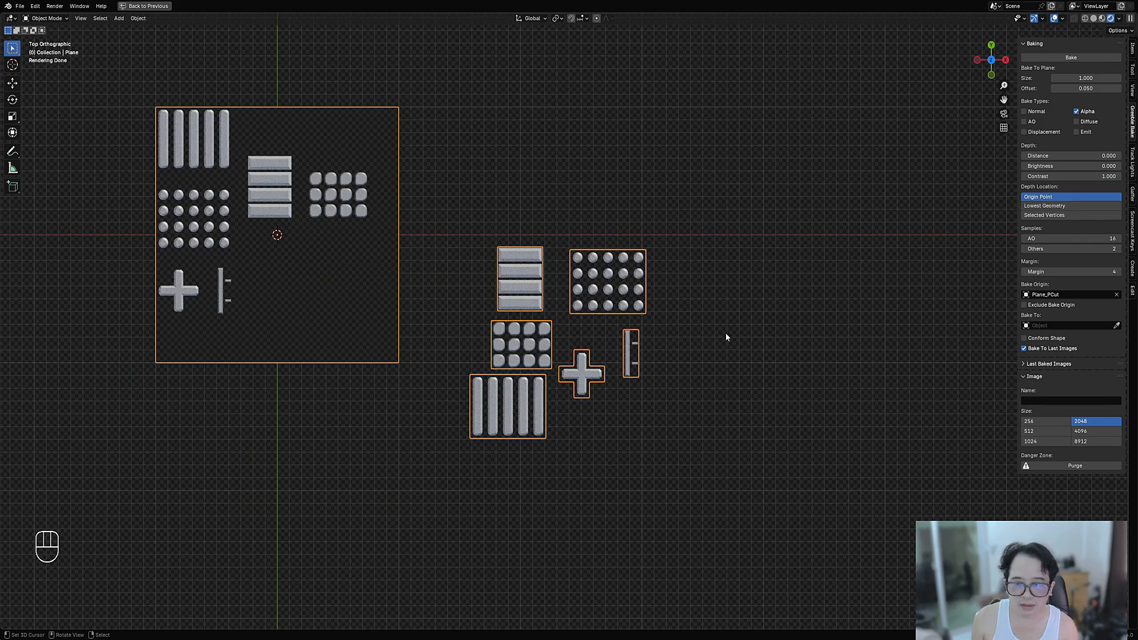
Step: Separate the plane's whole mesh by loose parts so each duplicated decal is its own object, and return to Object Mode
{"action": "key", "text": "Tab"}
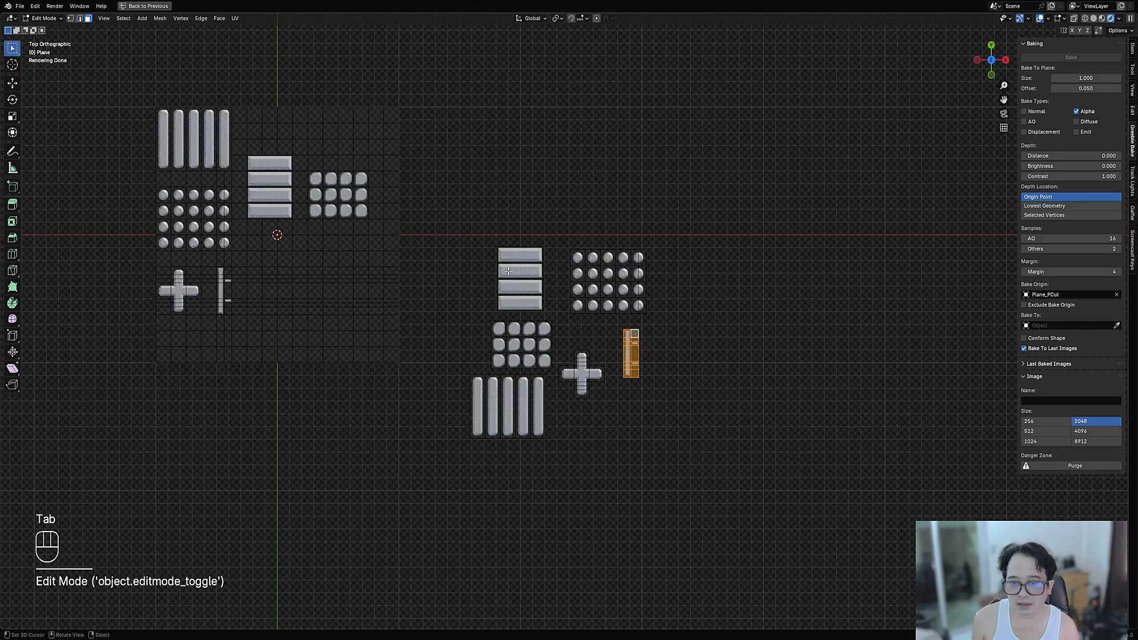
{"action": "key", "text": "Tab"}
{"action": "key", "text": "Tab"}
{"action": "key", "text": "alt+a"}
{"action": "key", "text": "a"}
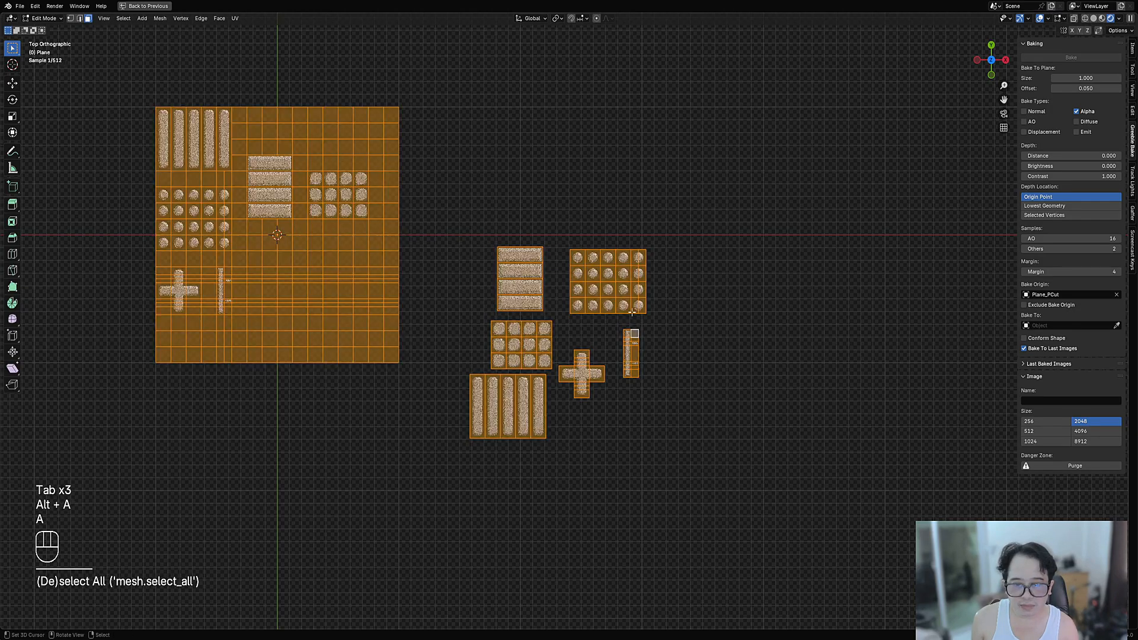
{"action": "key", "text": "p"}
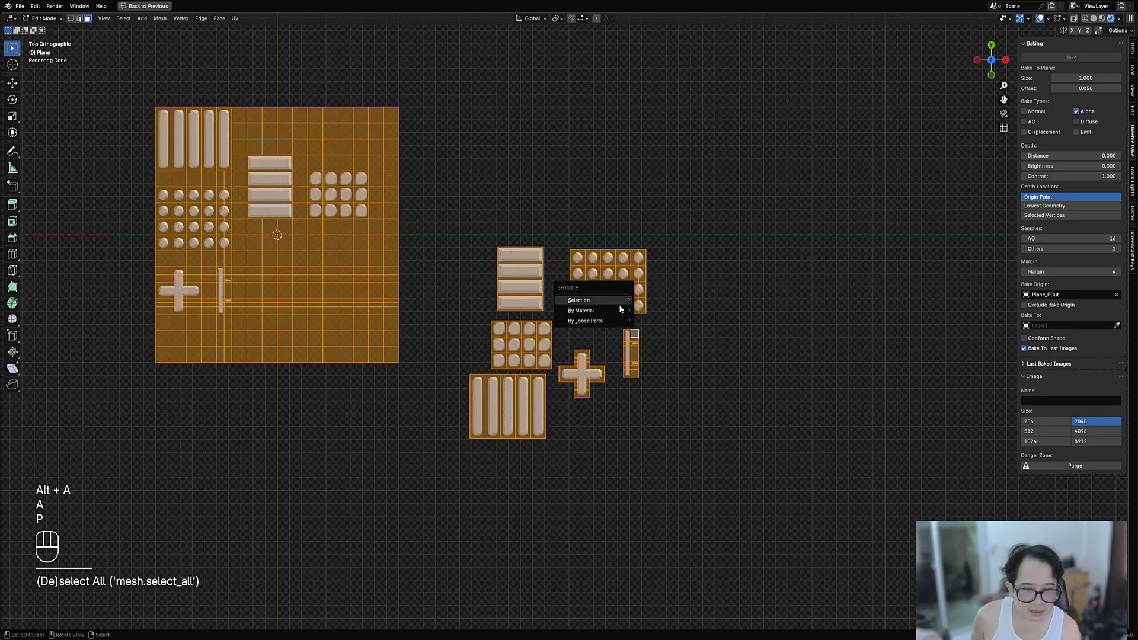
{"action": "left_click", "coordinate": [619, 321]}
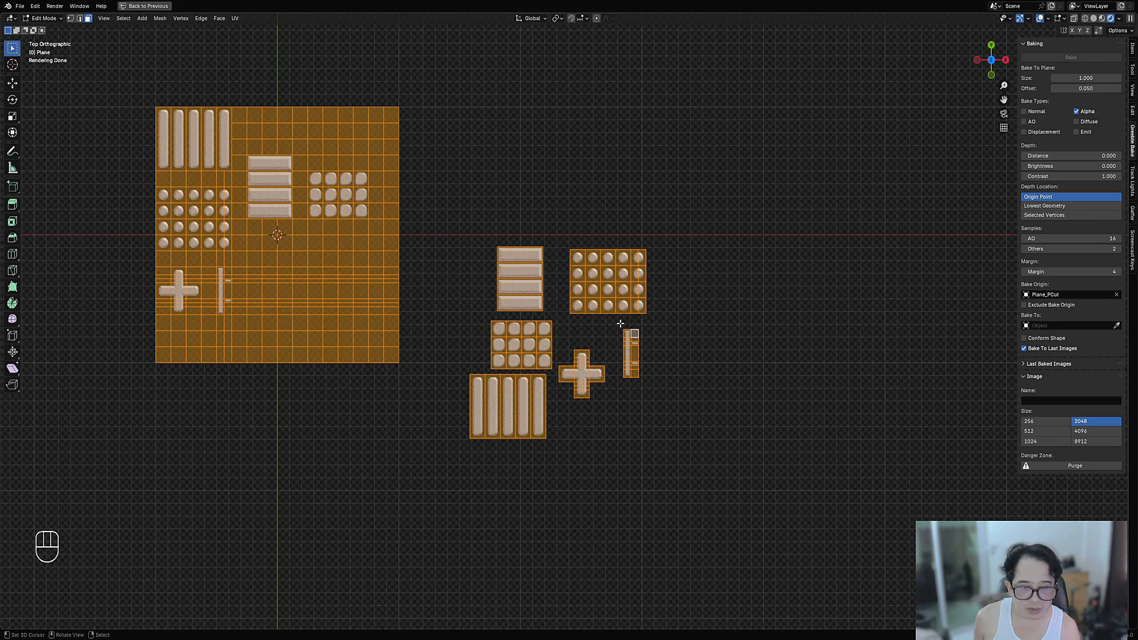
{"action": "key", "text": "p"}
{"action": "left_click", "coordinate": [602, 317]}
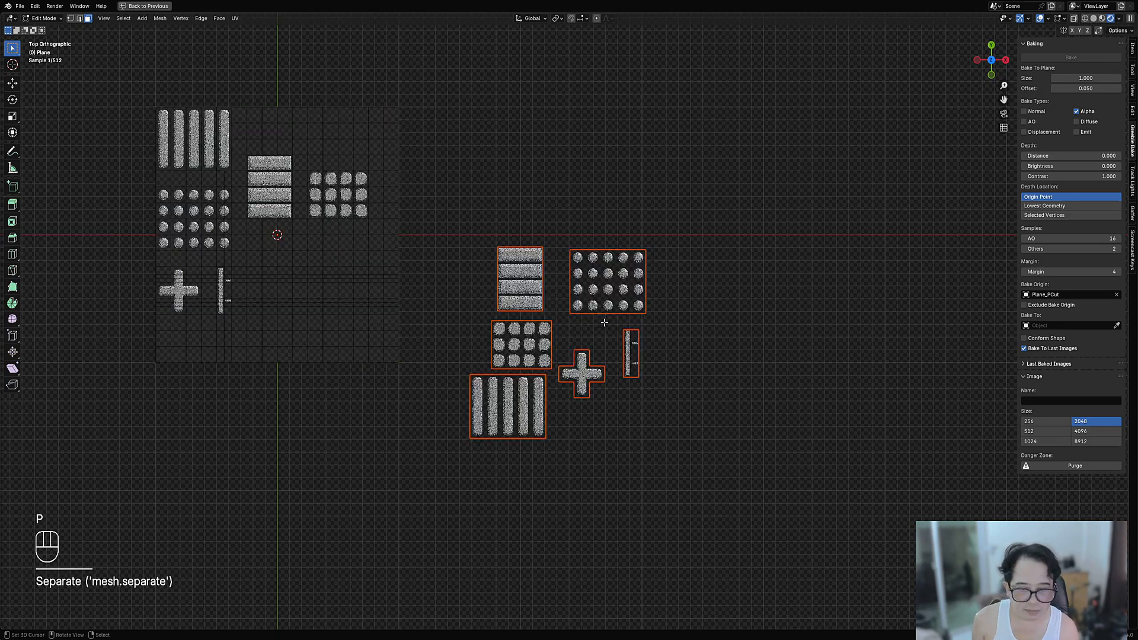
{"action": "key", "text": "alt+a"}
{"action": "key", "text": "Tab"}
Step: Select the six separated decal objects and set their origins to Center of Mass (Surface)
{"action": "left_click", "coordinate": [449, 208]}
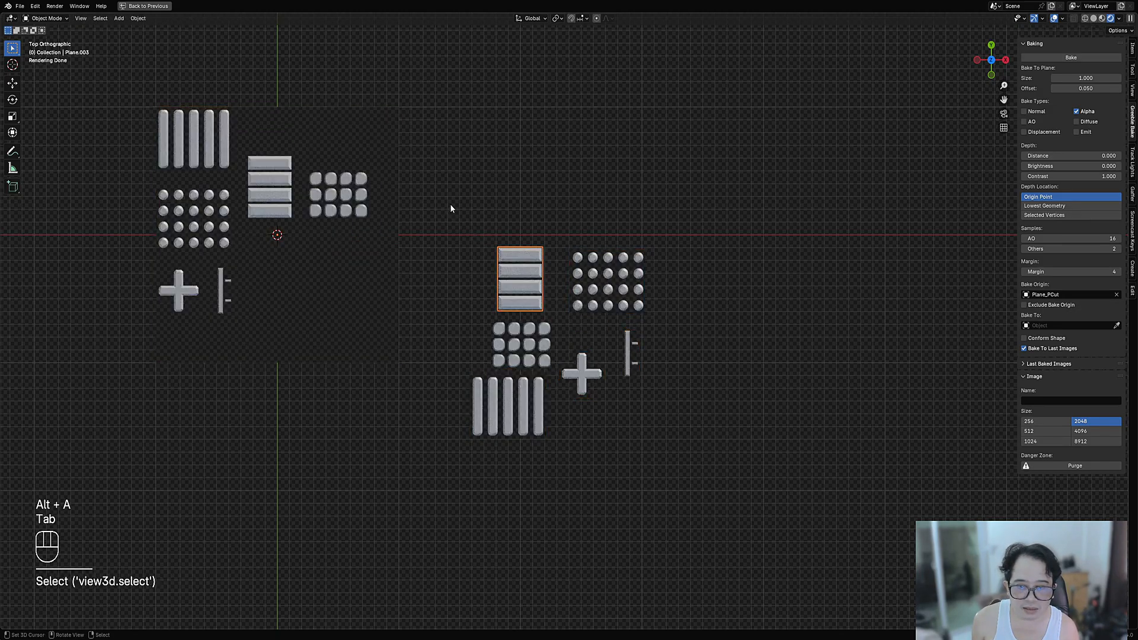
{"action": "left_click_drag", "start_coordinate": [449, 205], "coordinate": [769, 515]}
{"action": "scroll", "coordinate": [741, 323], "scroll_direction": "up", "scroll_amount": 4}
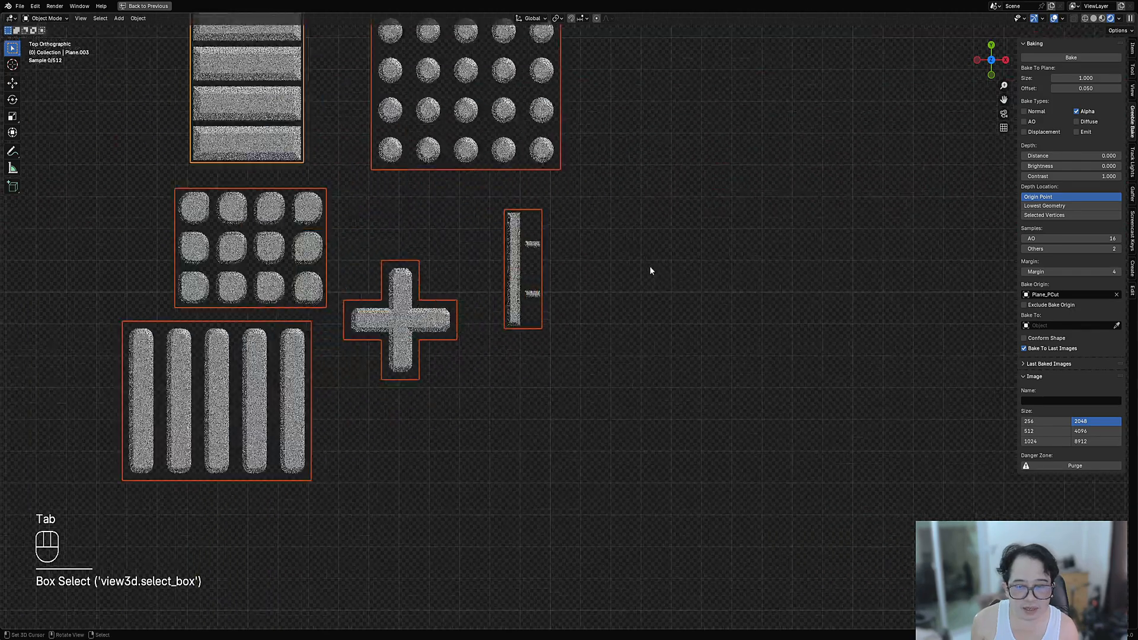
{"action": "key", "text": "w"}
{"action": "mouse_move", "coordinate": [644, 328]}
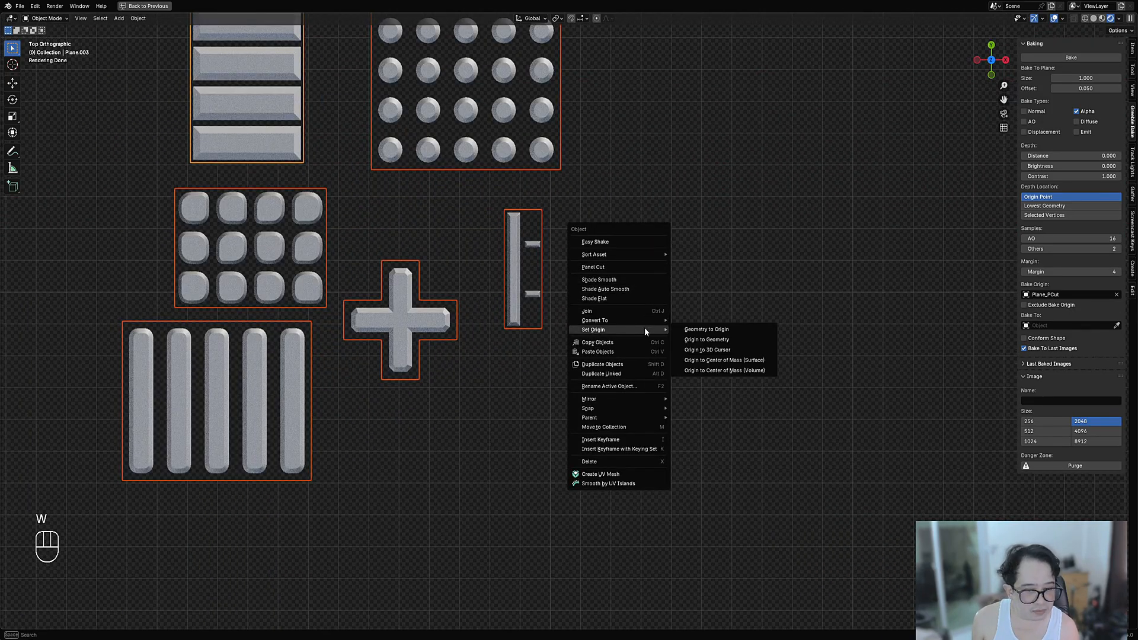
{"action": "left_click", "coordinate": [721, 360]}
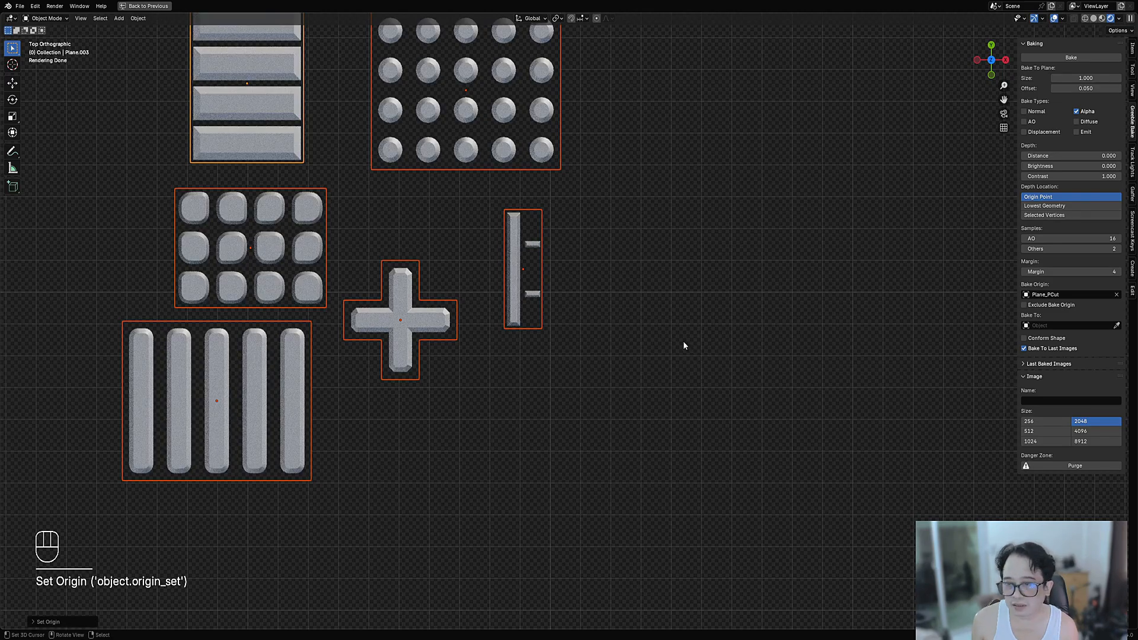
Step: Reset the origins of the six selected decal objects with Origin to Geometry
{"action": "key", "text": "w"}
{"action": "mouse_move", "coordinate": [623, 276]}
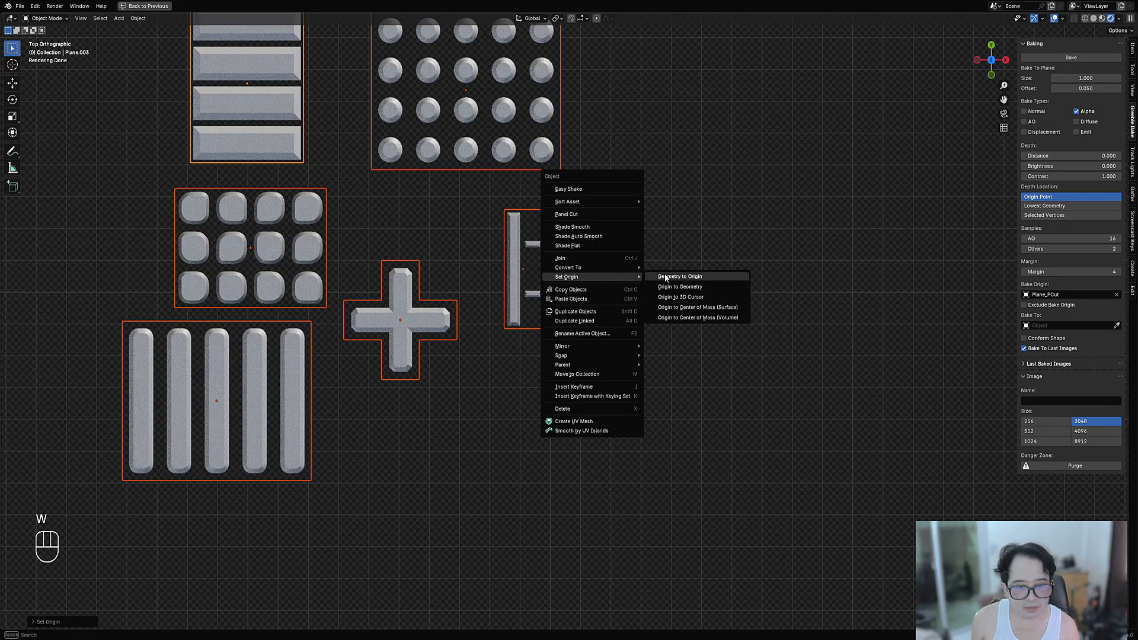
{"action": "left_click", "coordinate": [695, 288]}
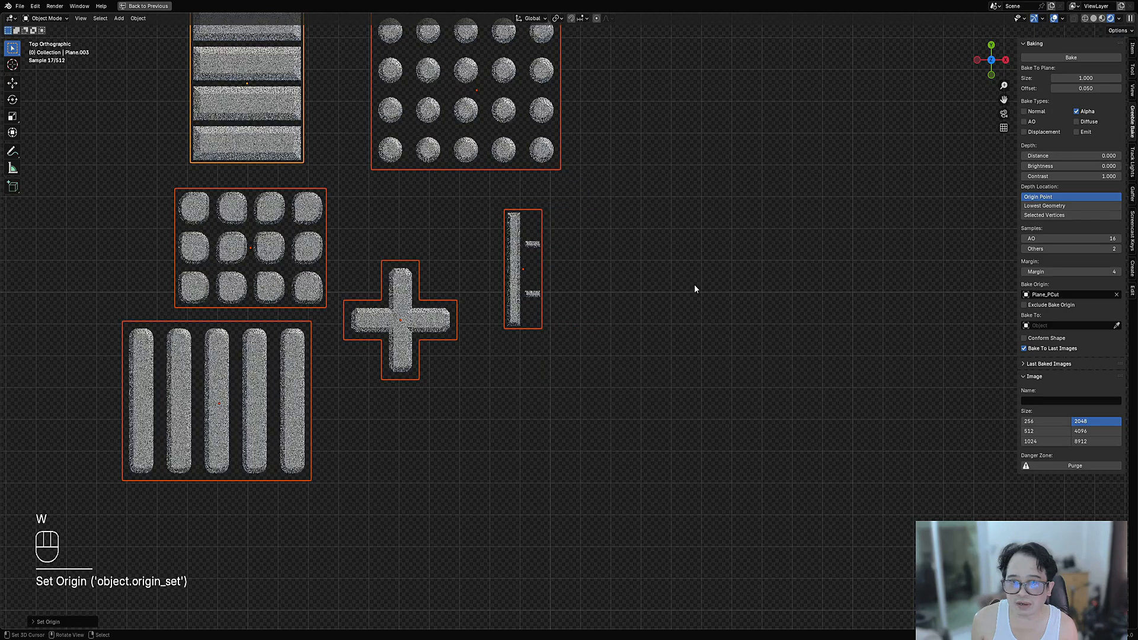
Step: Inspect the extra vertical edge loop through the last dot column of the round-dot panel in Edit Mode
{"action": "scroll", "coordinate": [656, 235], "scroll_direction": "down", "scroll_amount": 2}
{"action": "middle_click_drag", "start_coordinate": [600, 258], "coordinate": [608, 337], "text": "shift"}
{"action": "scroll", "coordinate": [412, 299], "scroll_direction": "up", "scroll_amount": 5}
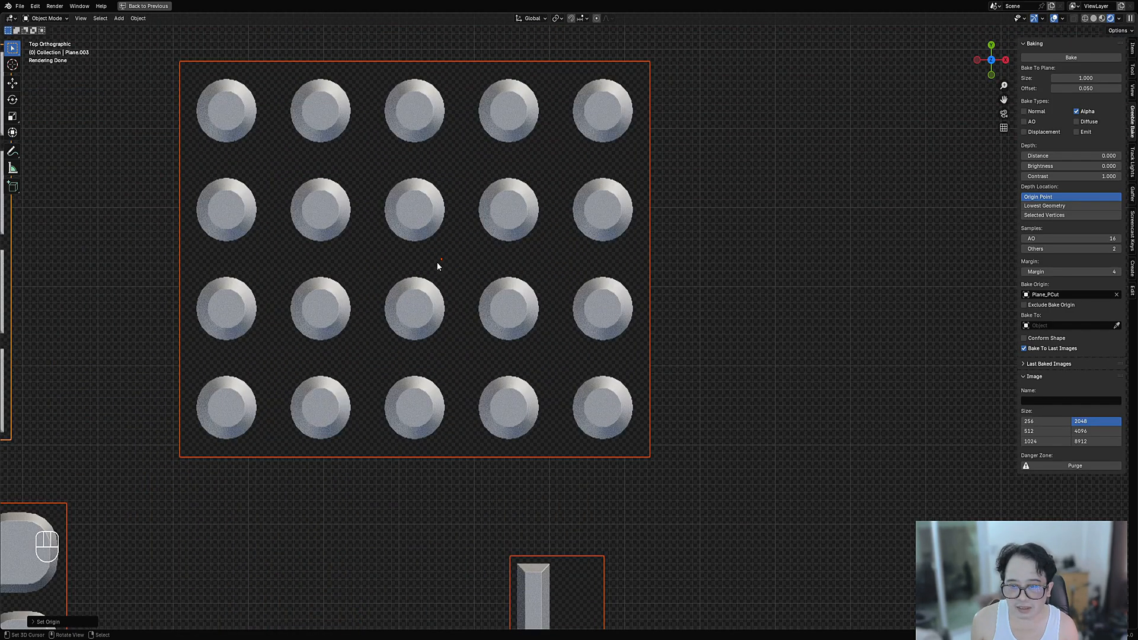
{"action": "key", "text": "Tab"}
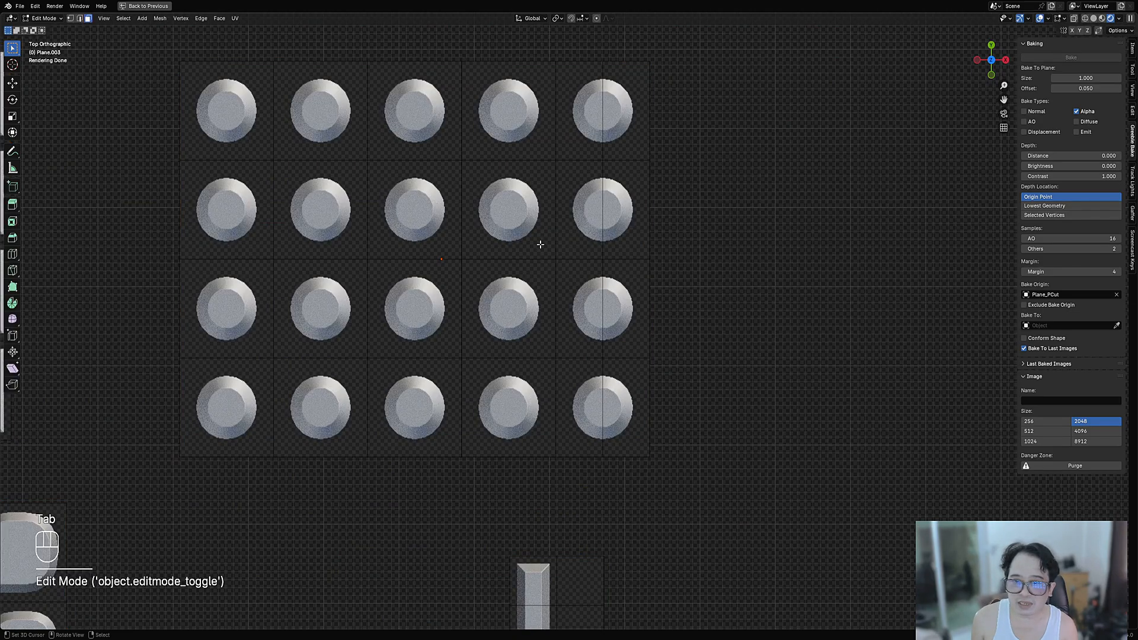
{"action": "key", "text": "2"}
{"action": "left_click", "coordinate": [602, 80]}
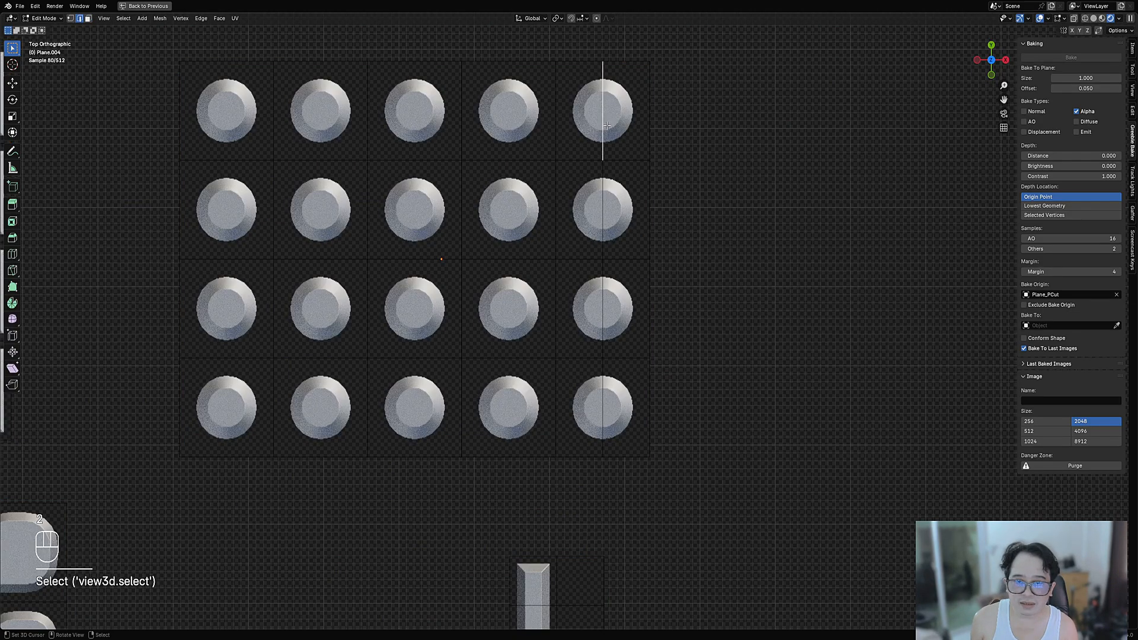
{"action": "left_click", "coordinate": [606, 406], "text": "ctrl"}
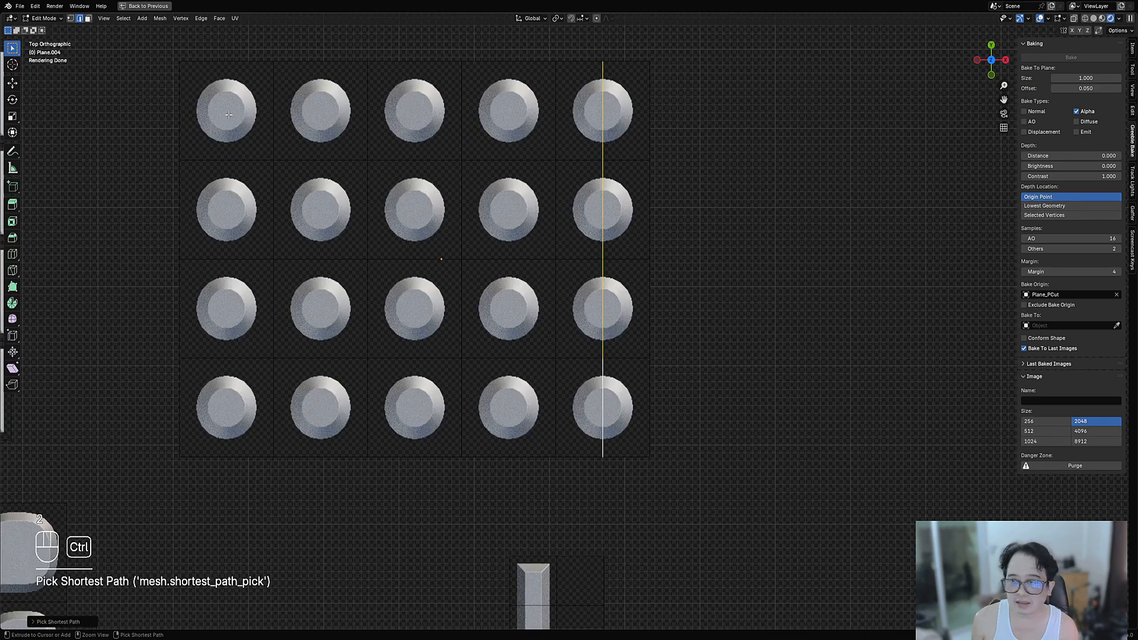
{"action": "left_click_drag", "start_coordinate": [442, 241], "coordinate": [427, 271]}
{"action": "right_click", "coordinate": [463, 259]}
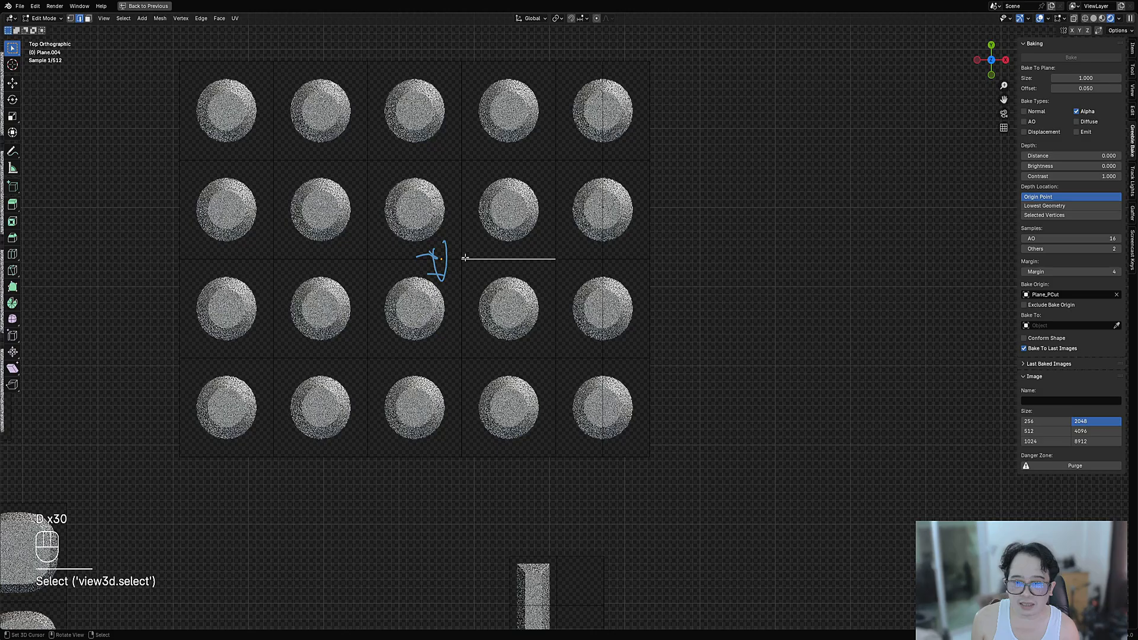
{"action": "right_click_drag", "start_coordinate": [462, 259], "coordinate": [462, 264]}
{"action": "key", "text": "Tab"}
Step: Set the origins of all selected panels to Center of Mass (Surface)
{"action": "scroll", "coordinate": [603, 246], "scroll_direction": "down", "scroll_amount": 5}
{"action": "key", "text": "w"}
{"action": "mouse_move", "coordinate": [599, 249]}
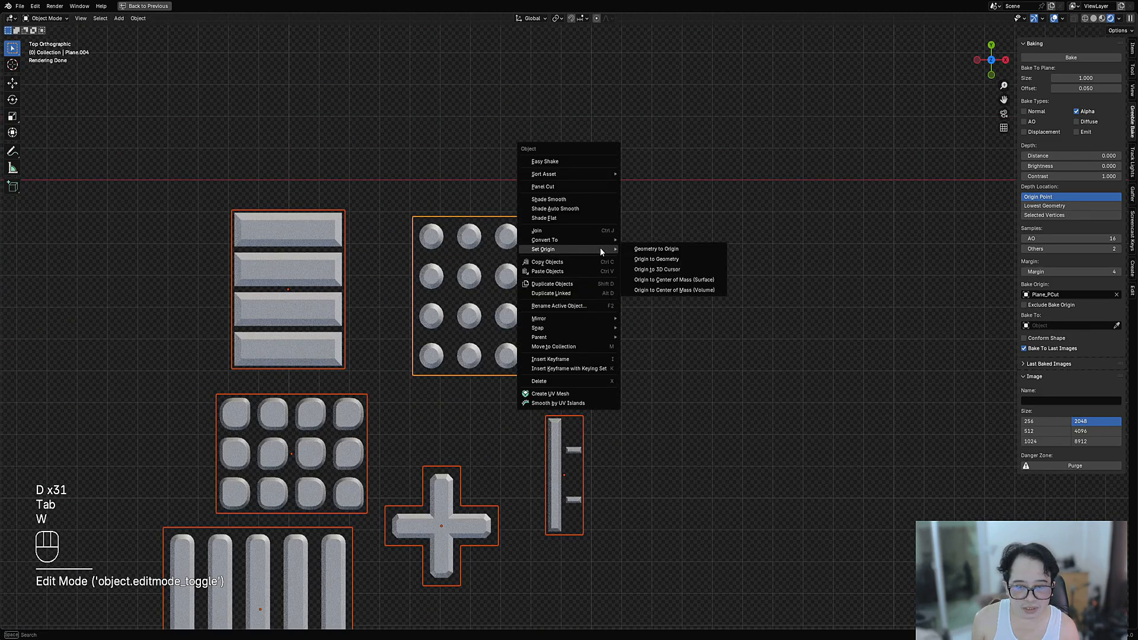
{"action": "left_click", "coordinate": [672, 283]}
Step: Hide every object except the selected panels
{"action": "scroll", "coordinate": [522, 314], "scroll_direction": "down", "scroll_amount": 3}
{"action": "middle_click_drag", "start_coordinate": [522, 314], "coordinate": [657, 355]}
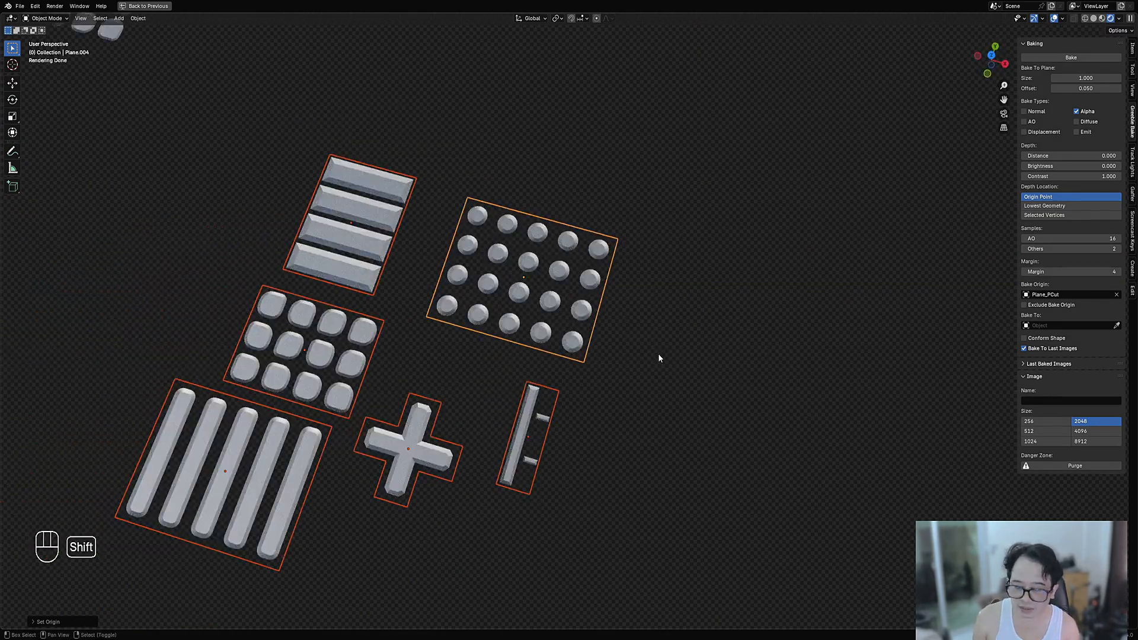
{"action": "key", "text": "shift+h"}
{"action": "middle_click_drag", "start_coordinate": [559, 358], "coordinate": [578, 286], "text": "shift"}
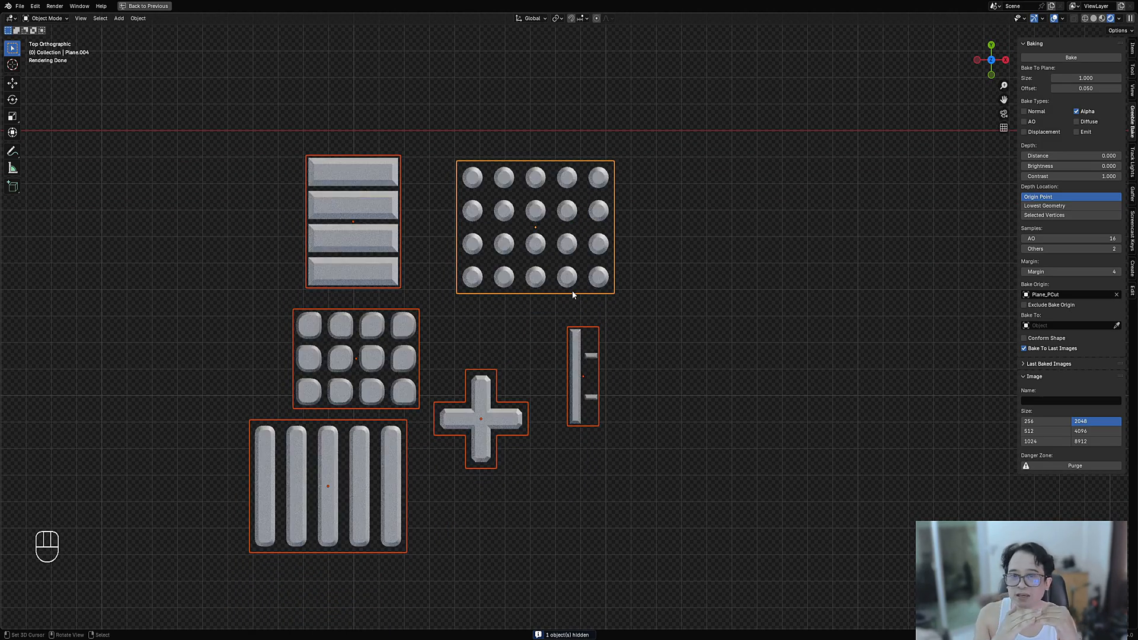
{"action": "scroll", "coordinate": [571, 290], "scroll_direction": "up", "scroll_amount": 6}
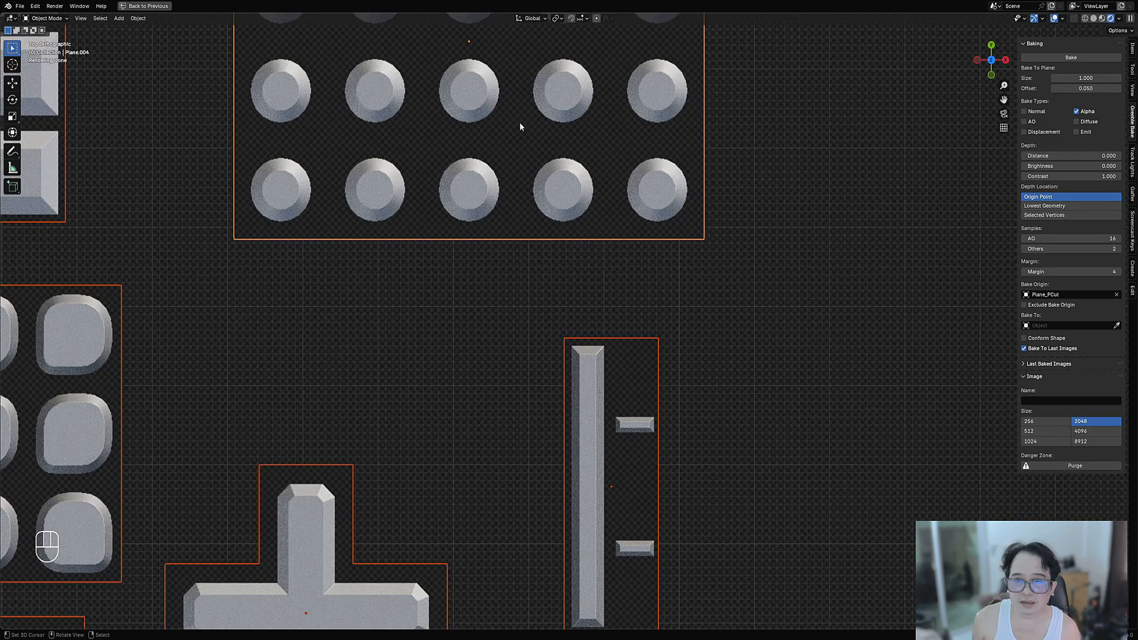
{"action": "scroll", "coordinate": [495, 117], "scroll_direction": "down", "scroll_amount": 5}
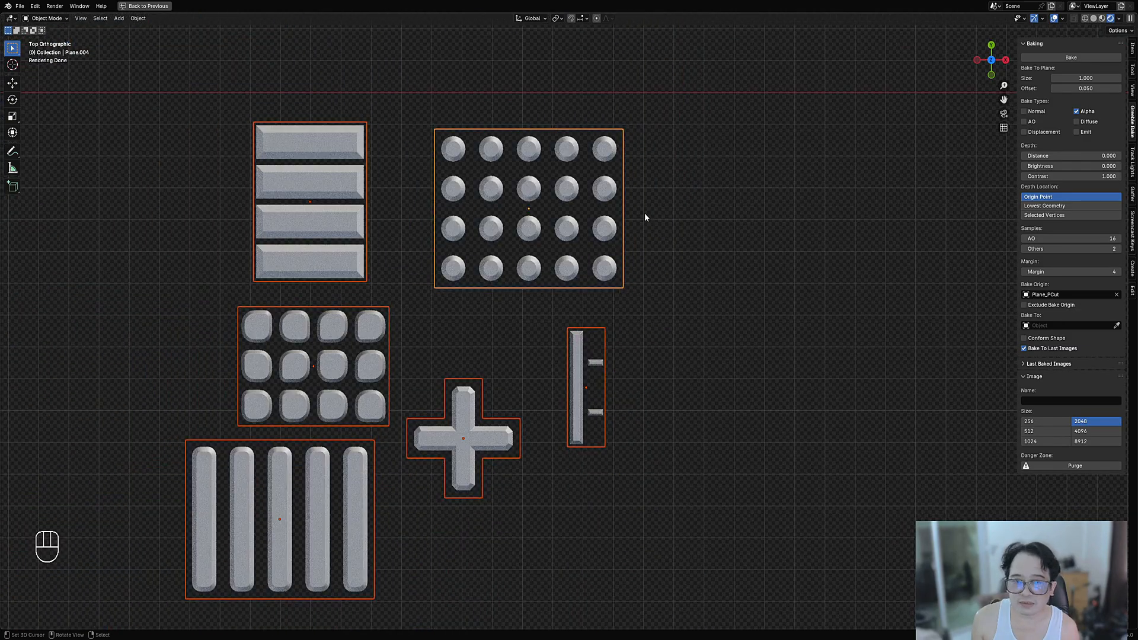
Step: Examine the height of the panels' origin points from the right side, marking them with temporary annotation strokes
{"action": "middle_click_drag", "start_coordinate": [643, 213], "coordinate": [555, 117]}
{"action": "middle_click_drag", "start_coordinate": [757, 311], "coordinate": [695, 279], "text": "shift"}
{"action": "scroll", "coordinate": [696, 279], "scroll_direction": "up", "scroll_amount": 6}
{"action": "middle_click_drag", "start_coordinate": [662, 181], "coordinate": [534, 295], "text": "shift"}
{"action": "scroll", "coordinate": [493, 245], "scroll_direction": "up", "scroll_amount": 2}
{"action": "left_click_drag", "start_coordinate": [478, 244], "coordinate": [478, 237]}
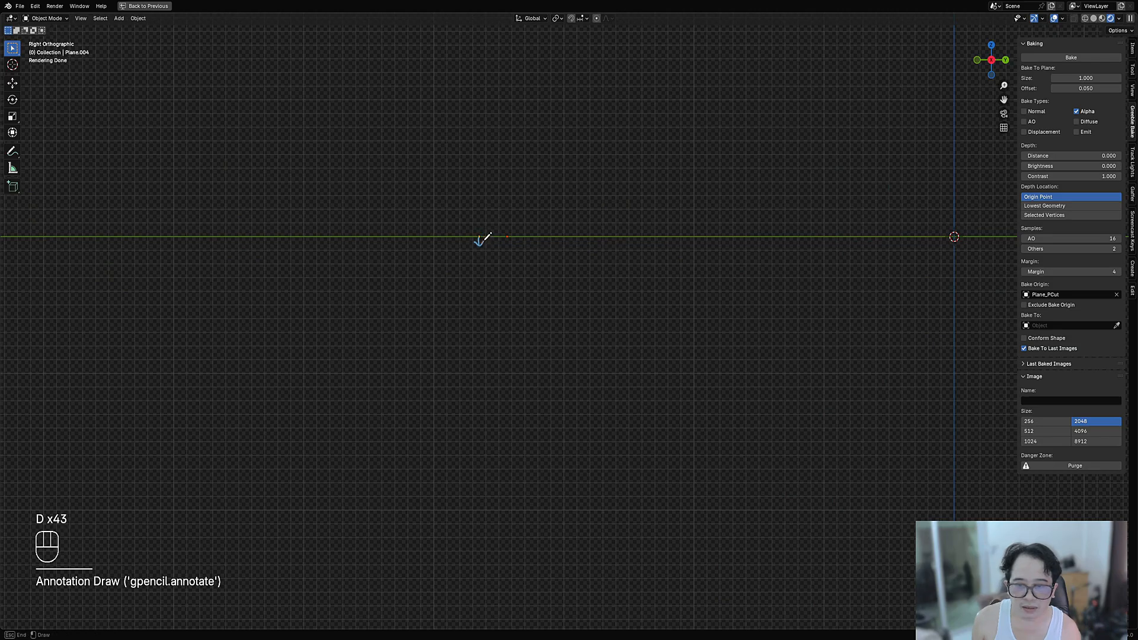
{"action": "right_click_drag", "start_coordinate": [488, 243], "coordinate": [467, 249]}
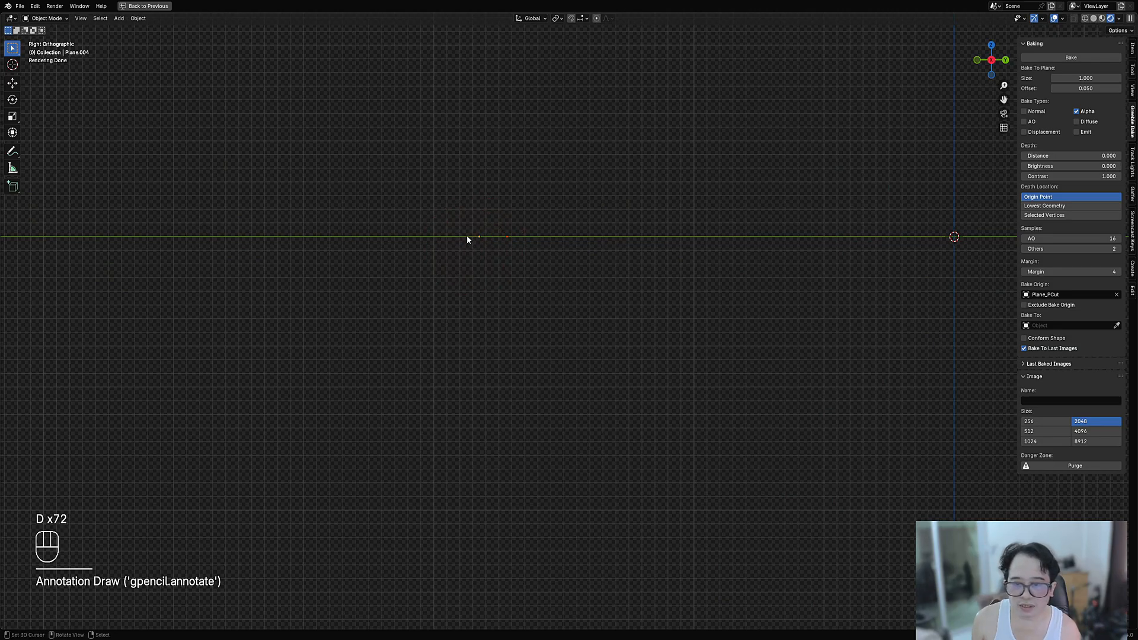
{"action": "left_click_drag", "start_coordinate": [478, 237], "coordinate": [477, 247]}
{"action": "scroll", "coordinate": [518, 269], "scroll_direction": "up", "scroll_amount": 6}
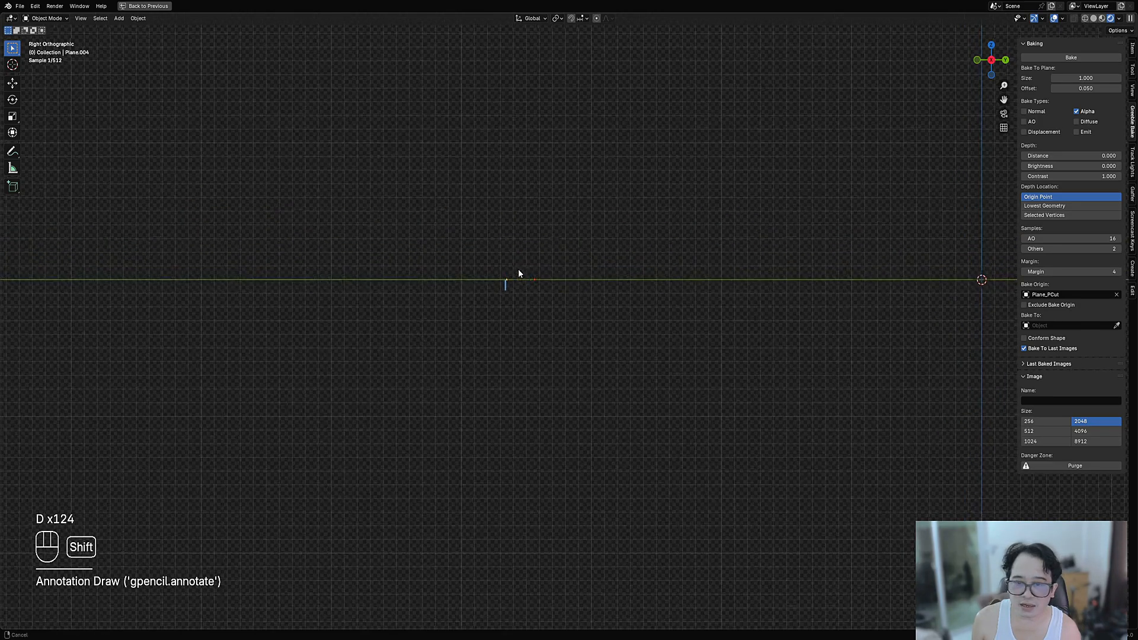
{"action": "left_click_drag", "start_coordinate": [332, 202], "coordinate": [355, 218]}
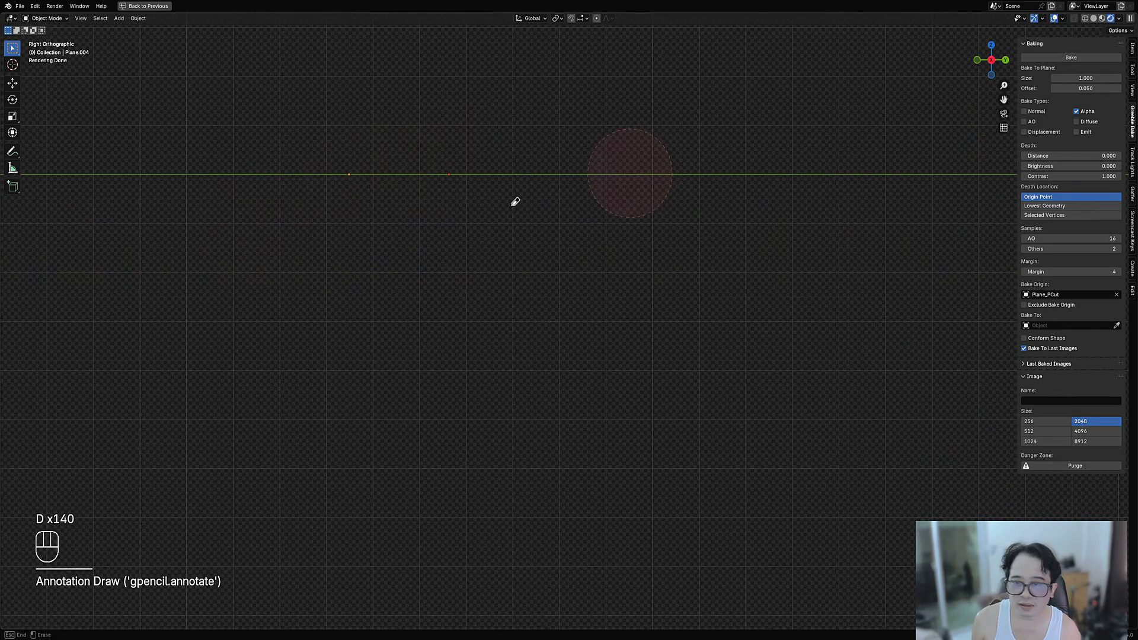
{"action": "middle_click_drag", "start_coordinate": [515, 201], "coordinate": [592, 269]}
{"action": "scroll", "coordinate": [580, 279], "scroll_direction": "up", "scroll_amount": 3}
{"action": "key", "text": "shift+q"}
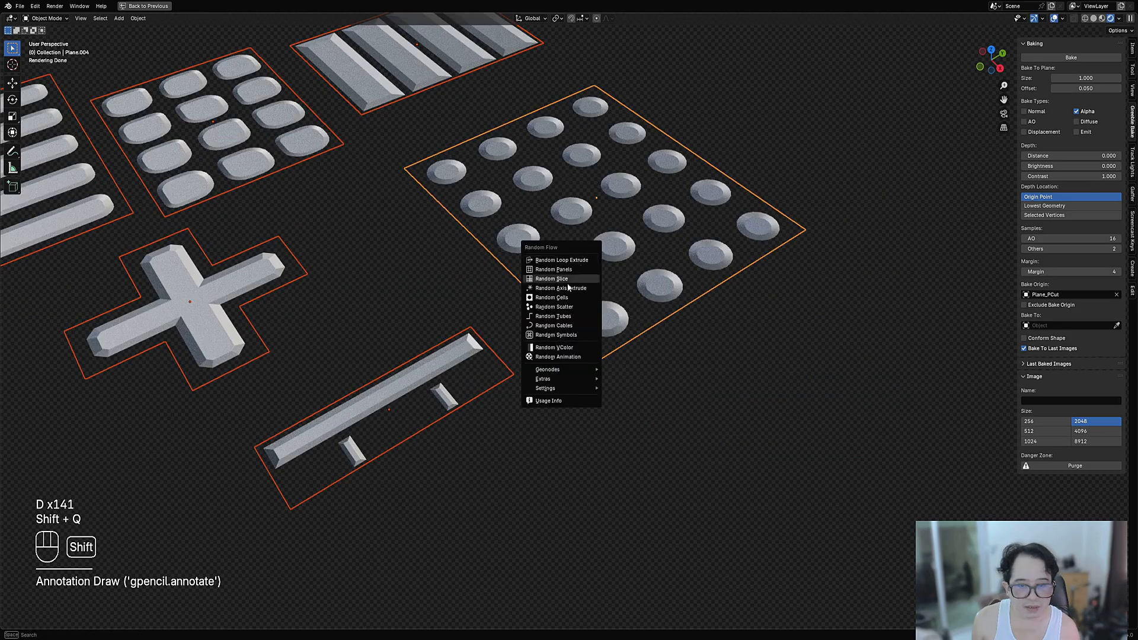
{"action": "mouse_move", "coordinate": [543, 379]}
{"action": "mouse_move", "coordinate": [628, 398]}
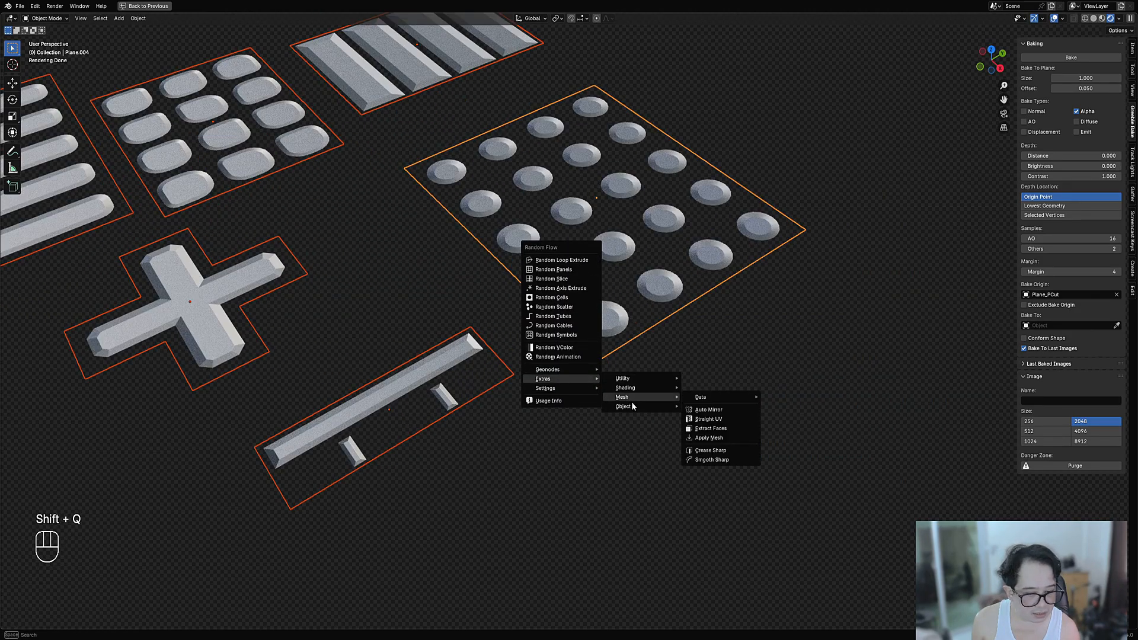
{"action": "left_click", "coordinate": [718, 431]}
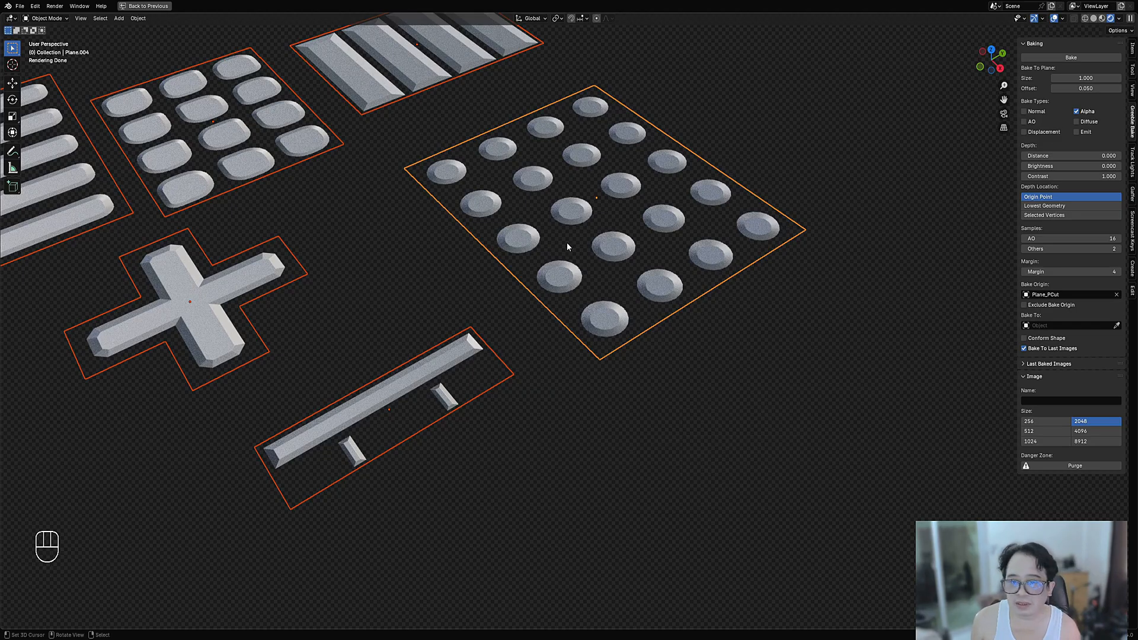
Step: Select all mesh geometry of the panels in Edit Mode from the right orthographic view
{"action": "key", "text": "KP_3"}
{"action": "key", "text": "Tab"}
{"action": "middle_click_drag", "start_coordinate": [680, 280], "coordinate": [646, 296]}
{"action": "scroll", "coordinate": [700, 313], "scroll_direction": "down", "scroll_amount": 1}
{"action": "key", "text": "a"}
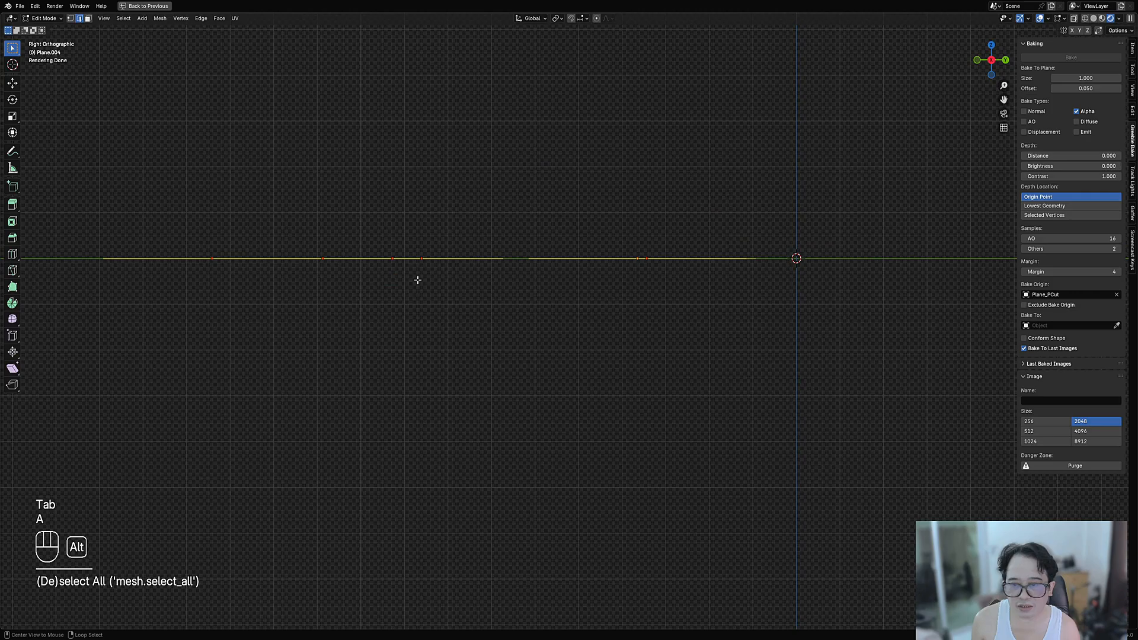
{"action": "scroll", "coordinate": [292, 264], "scroll_direction": "up", "scroll_amount": 2}
{"action": "key", "text": "d"}
{"action": "left_click_drag", "start_coordinate": [70, 225], "coordinate": [83, 233]}
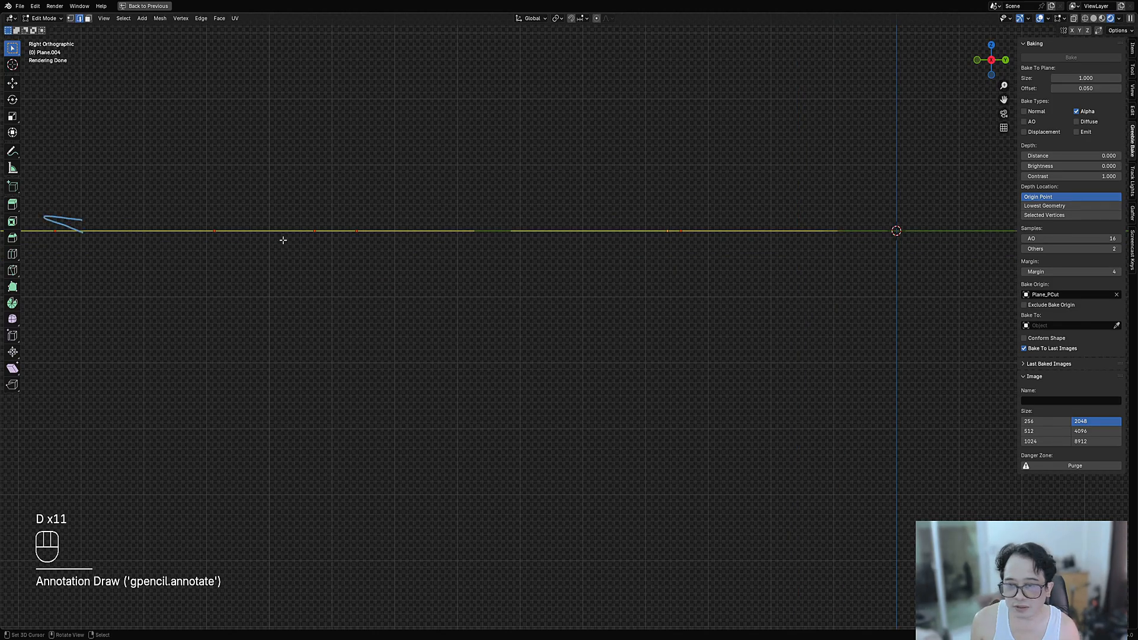
{"action": "right_click_drag", "start_coordinate": [261, 244], "coordinate": [260, 241]}
Step: Compare the height of the panels' geometry with their origins in side view, alternating between Edit Mode and Object Mode
{"action": "key", "text": "Tab"}
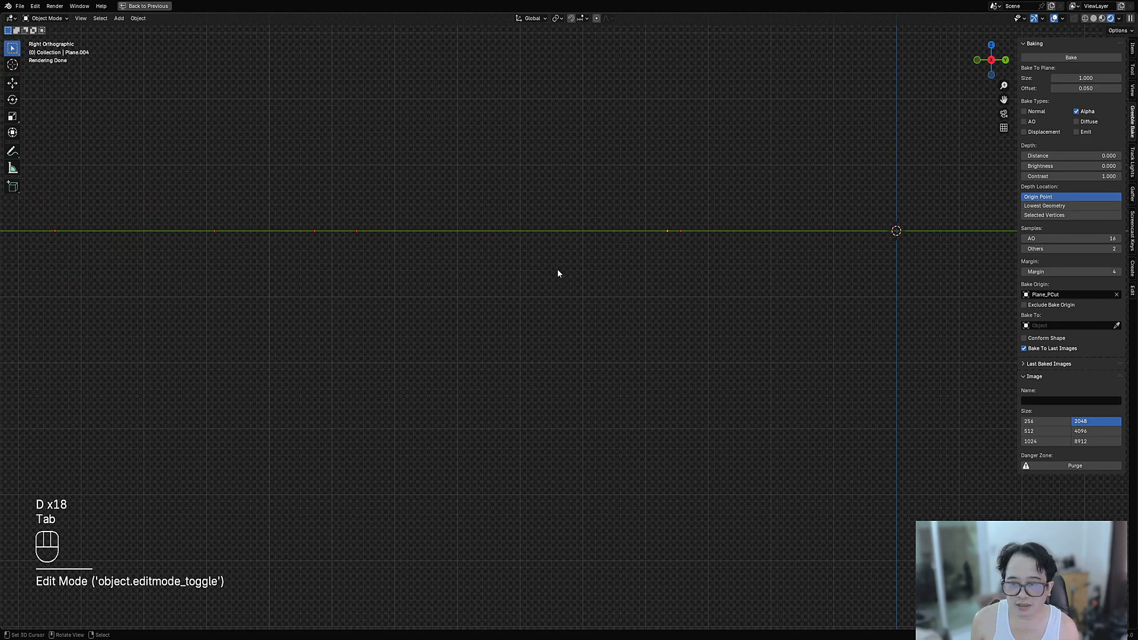
{"action": "key", "text": "Tab"}
{"action": "mouse_move", "coordinate": [559, 272]}
{"action": "middle_mouse_down"}
{"action": "mouse_move", "coordinate": [600, 229]}
{"action": "mouse_move", "coordinate": [546, 257]}
{"action": "middle_mouse_up"}
{"action": "scroll", "coordinate": [548, 266], "scroll_direction": "up", "scroll_amount": 6}
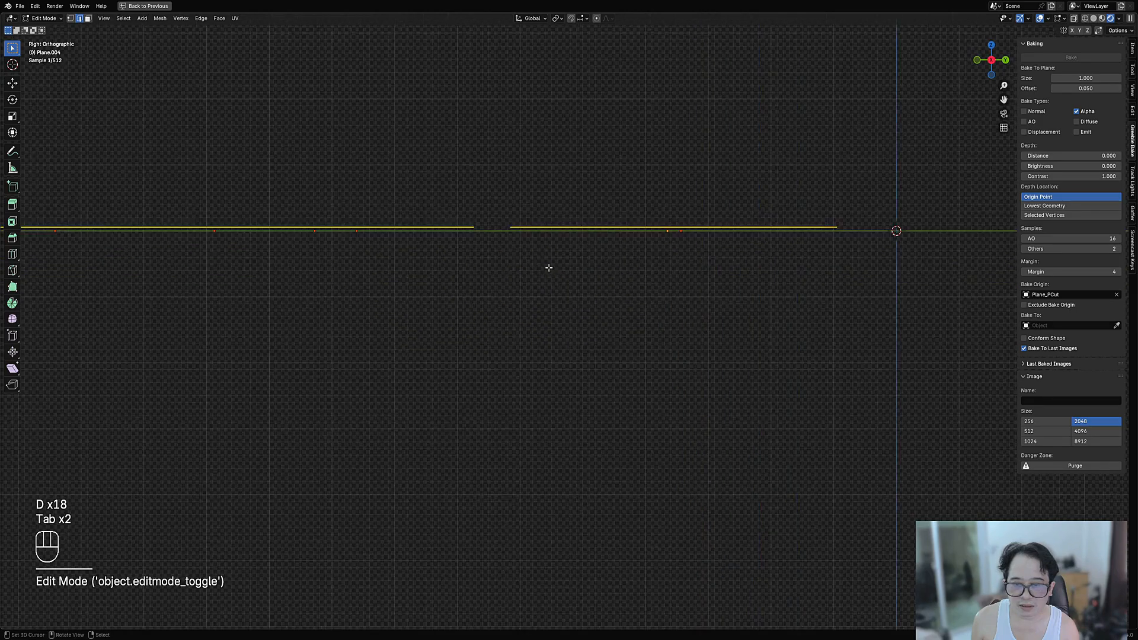
{"action": "middle_click_drag", "start_coordinate": [269, 229], "coordinate": [387, 293], "text": "shift"}
{"action": "scroll", "coordinate": [387, 293], "scroll_direction": "up", "scroll_amount": 1}
{"action": "scroll", "coordinate": [443, 272], "scroll_direction": "up", "scroll_amount": 1}
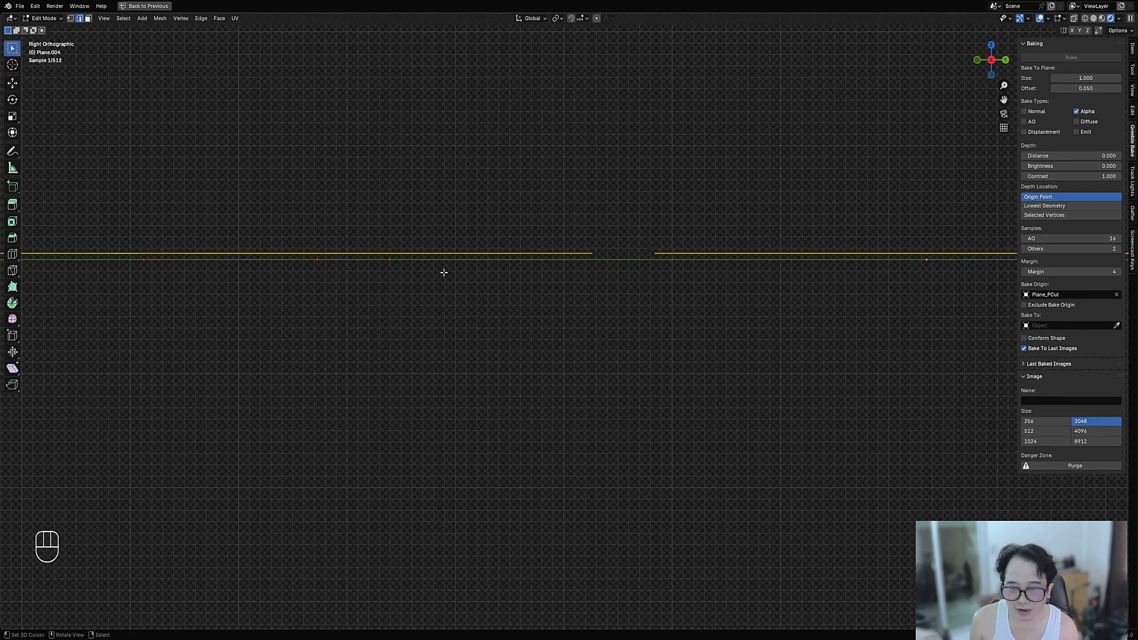
{"action": "scroll", "coordinate": [445, 272], "scroll_direction": "down", "scroll_amount": 3}
{"action": "key", "text": "ctrl+z"}
{"action": "key", "text": "Tab"}
{"action": "middle_click_drag", "start_coordinate": [671, 270], "coordinate": [589, 280]}
{"action": "scroll", "coordinate": [480, 269], "scroll_direction": "up", "scroll_amount": 4}
{"action": "key", "text": "Tab"}
{"action": "scroll", "coordinate": [479, 269], "scroll_direction": "down", "scroll_amount": 2}
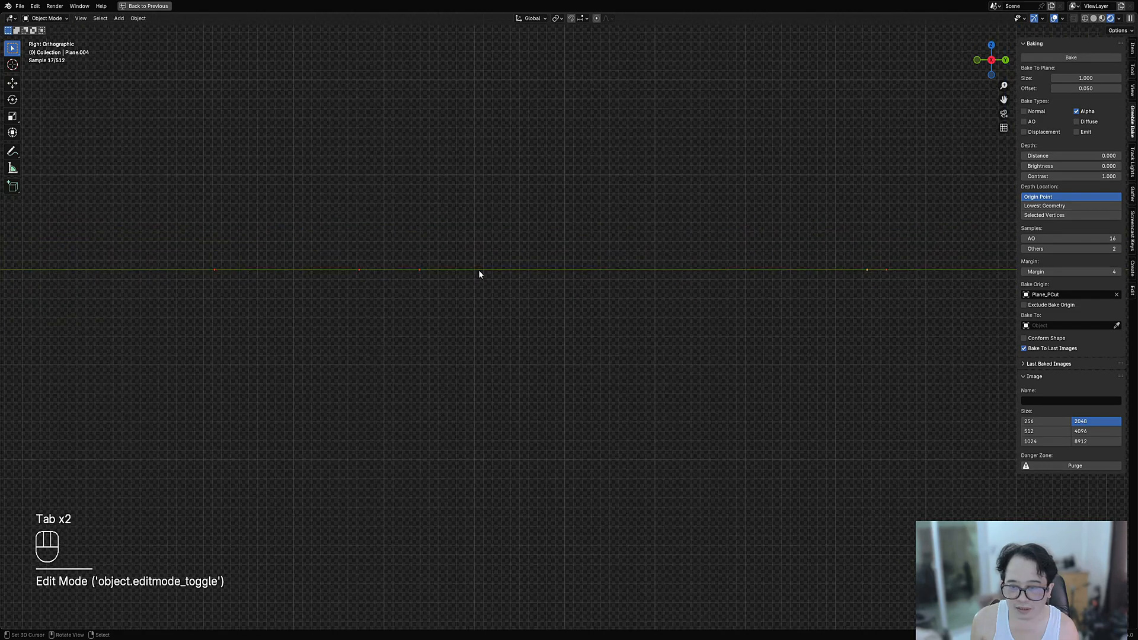
{"action": "middle_click_drag", "start_coordinate": [478, 269], "coordinate": [503, 310]}
{"action": "scroll", "coordinate": [593, 290], "scroll_direction": "down", "scroll_amount": 4}
Step: Flatten all selected panel geometry in Edit Mode by scaling it to 0 along Z
{"action": "key", "text": "Tab"}
{"action": "middle_click_drag", "start_coordinate": [612, 287], "coordinate": [578, 248]}
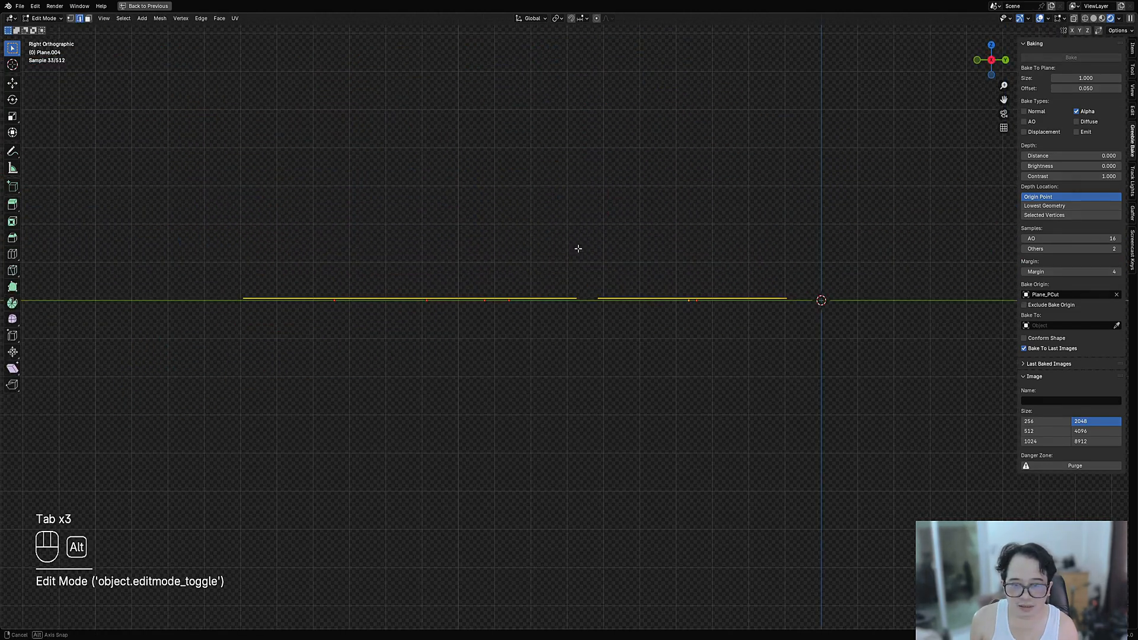
{"action": "key", "text": "s"}
{"action": "key", "text": "z"}
{"action": "key", "text": "KP_0"}
{"action": "key", "text": "KP_Enter"}
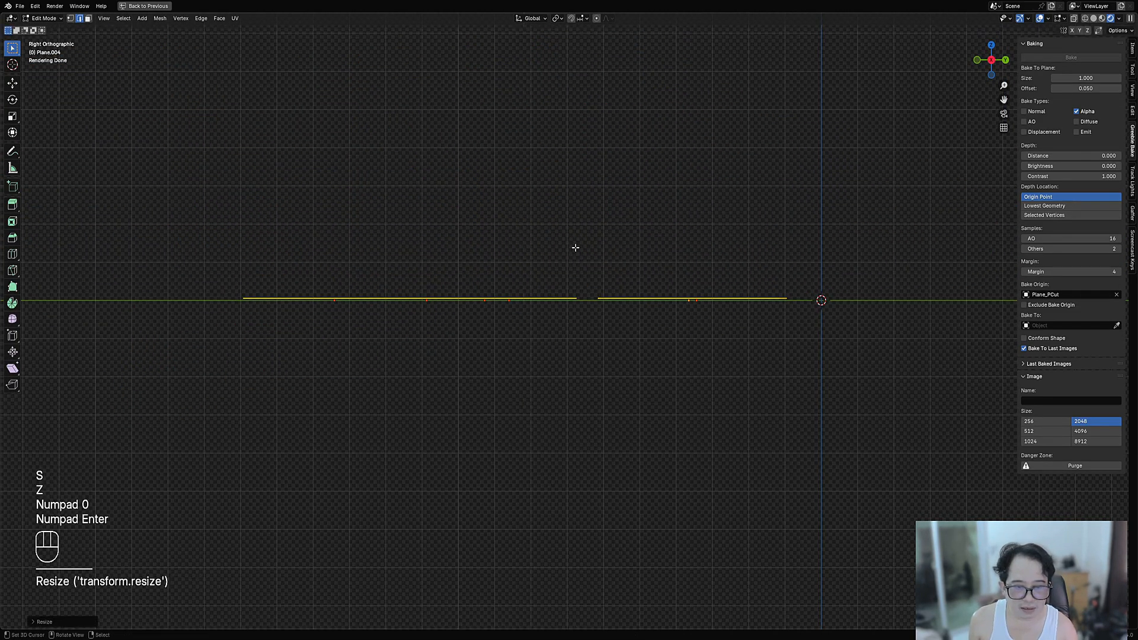
{"action": "key", "text": "Tab"}
{"action": "key", "text": "Tab"}
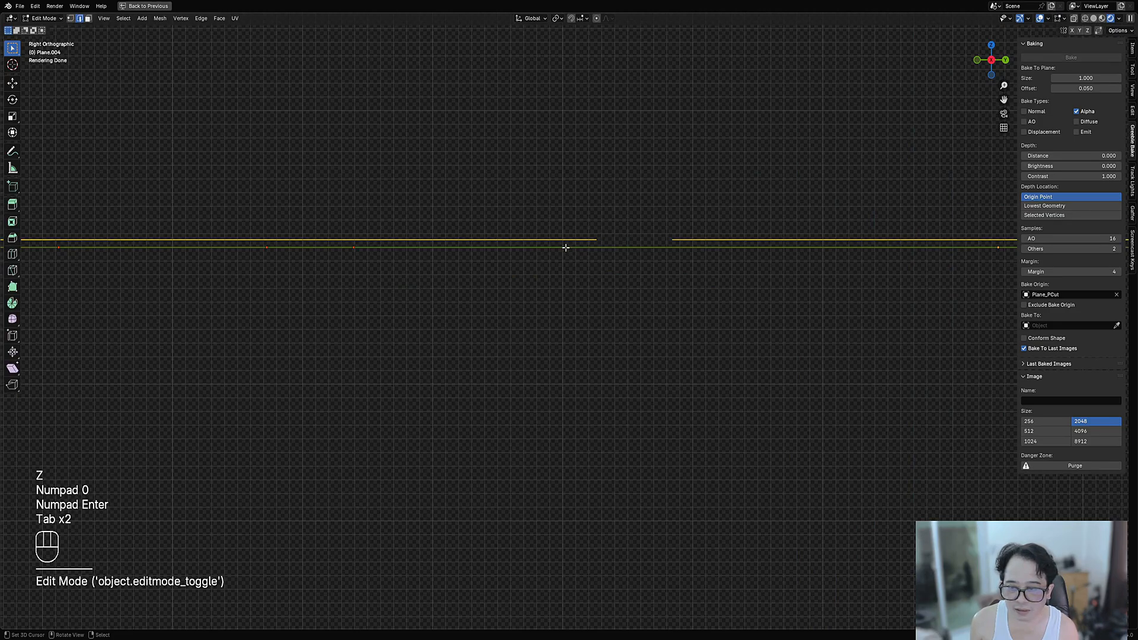
Step: Examine the flattened panel geometry in perspective and side views to check its height against the origins
{"action": "key", "text": "Tab"}
{"action": "middle_click_drag", "start_coordinate": [566, 251], "coordinate": [634, 255]}
{"action": "key", "text": "KP_5"}
{"action": "key", "text": "KP_5"}
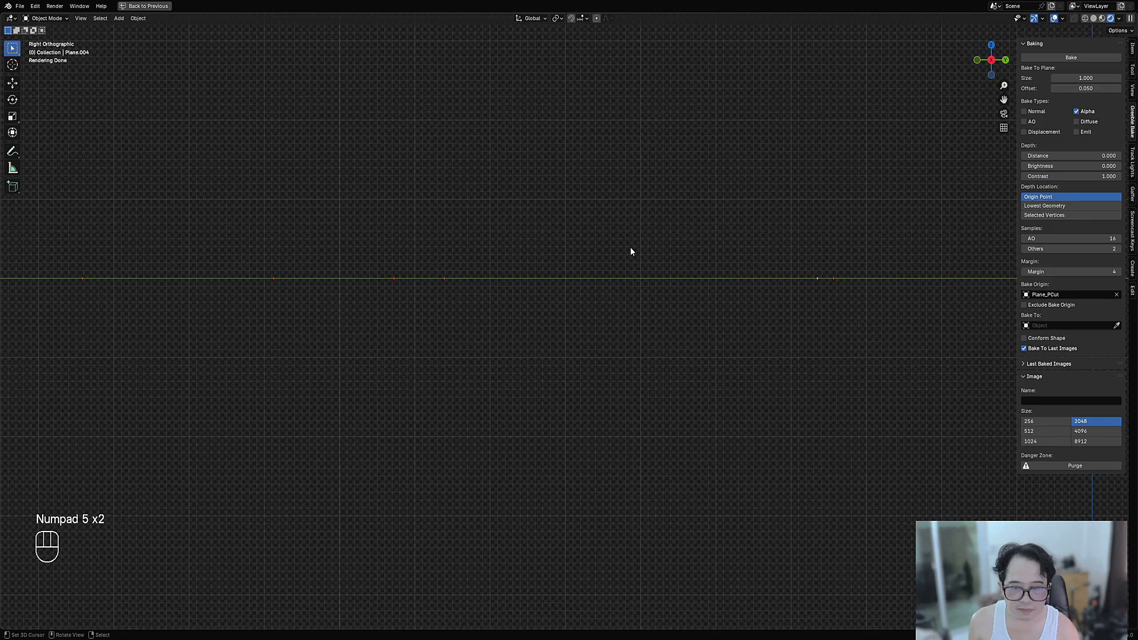
{"action": "key", "text": "Tab"}
{"action": "middle_click_drag", "start_coordinate": [622, 237], "coordinate": [669, 296]}
{"action": "scroll", "coordinate": [571, 310], "scroll_direction": "down", "scroll_amount": 2}
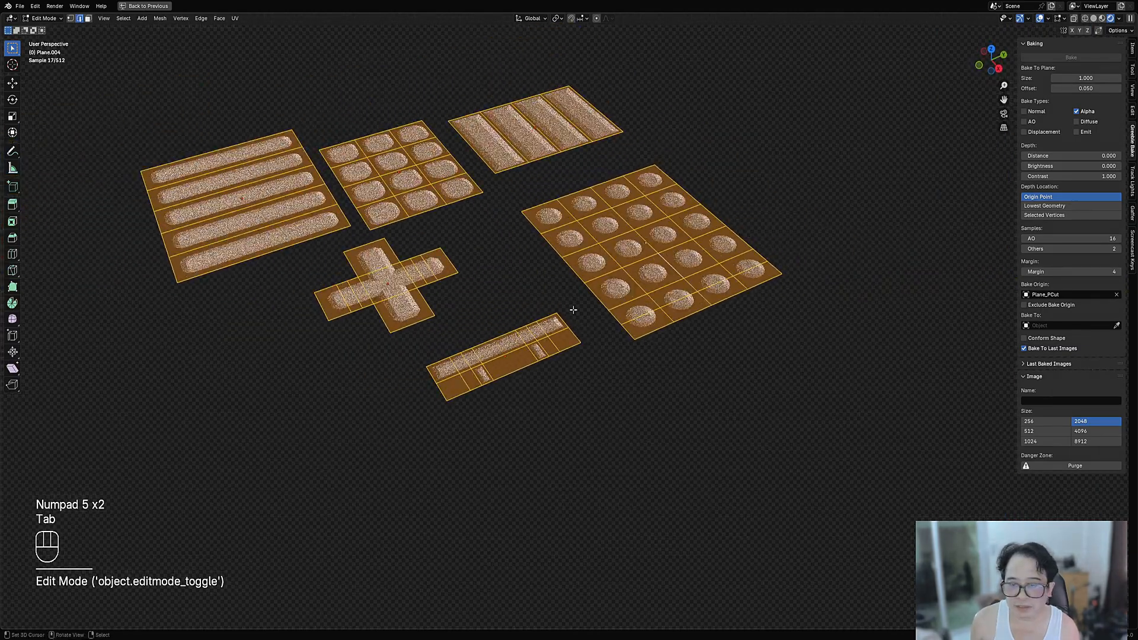
{"action": "scroll", "coordinate": [571, 310], "scroll_direction": "up", "scroll_amount": 5}
{"action": "scroll", "coordinate": [599, 436], "scroll_direction": "down", "scroll_amount": 3}
{"action": "middle_click_drag", "start_coordinate": [336, 460], "coordinate": [647, 347]}
{"action": "scroll", "coordinate": [640, 427], "scroll_direction": "up", "scroll_amount": 4}
{"action": "scroll", "coordinate": [640, 426], "scroll_direction": "down", "scroll_amount": 4}
{"action": "middle_click_drag", "start_coordinate": [666, 401], "coordinate": [640, 315], "text": "shift"}
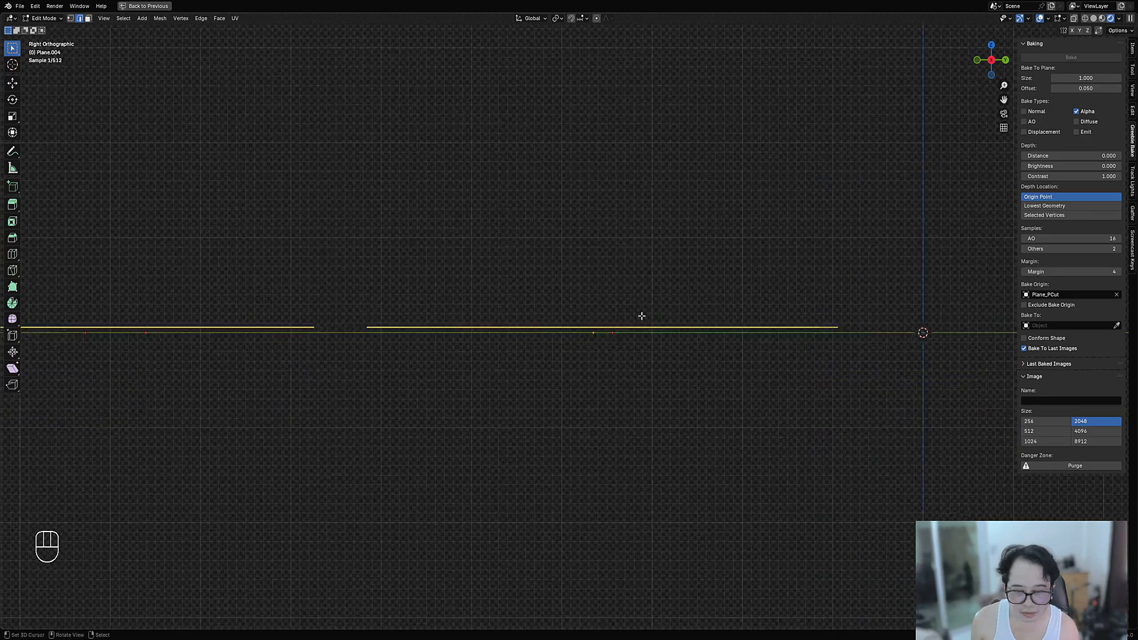
{"action": "key", "text": "Tab"}
{"action": "key", "text": "g"}
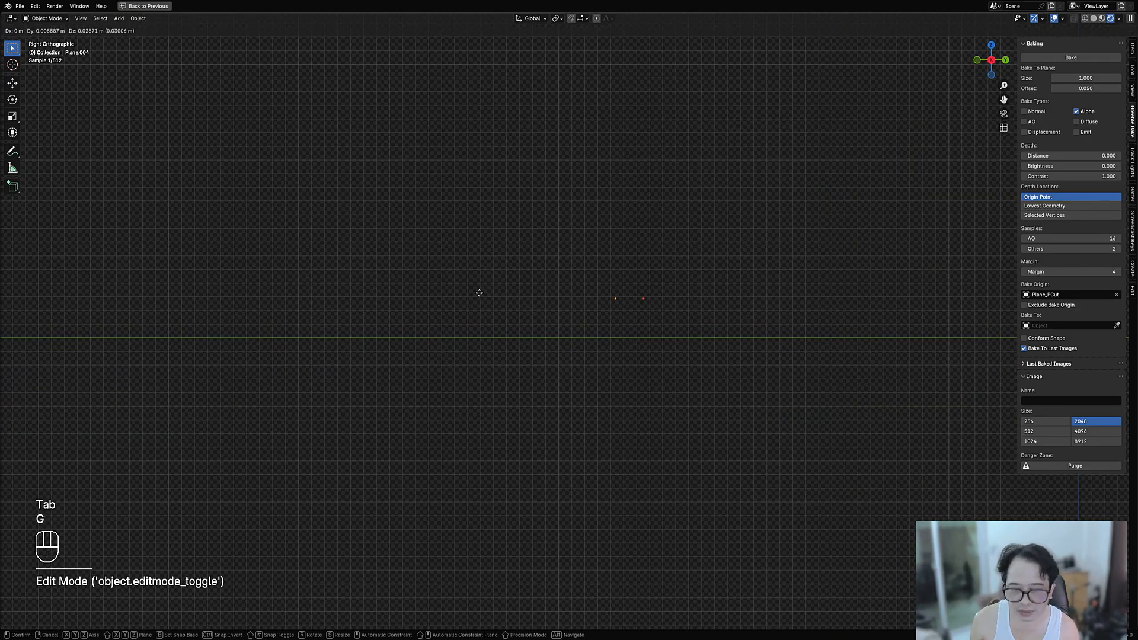
{"action": "key", "text": "Tab"}
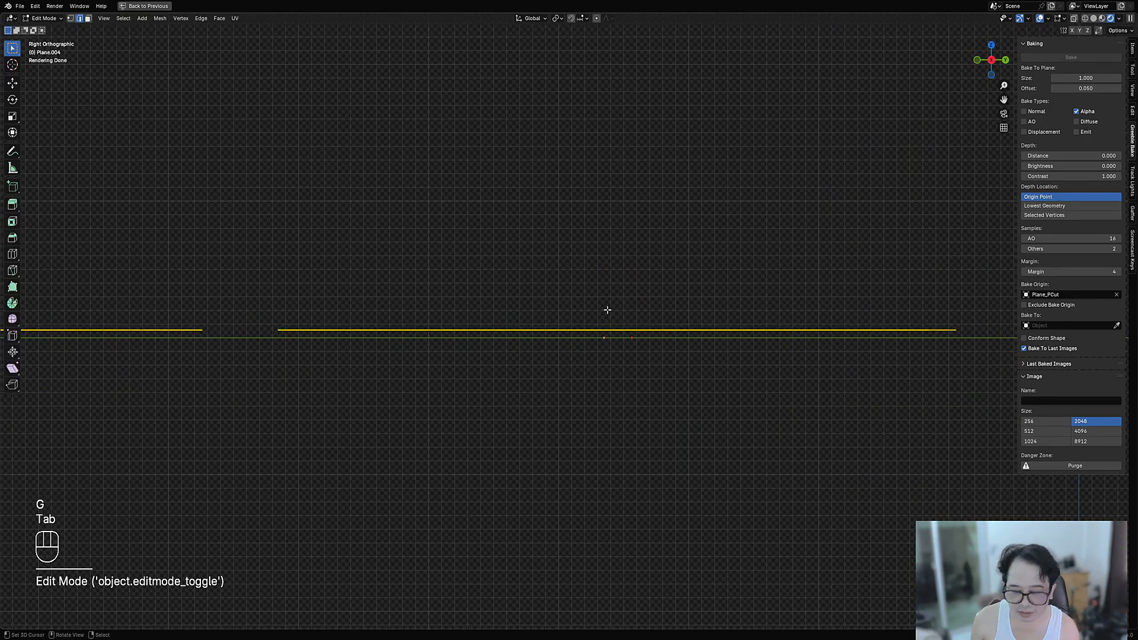
Step: Move the panels' selected geometry slightly along Z in the back view and check its height against the origins
{"action": "middle_click_drag", "start_coordinate": [607, 309], "coordinate": [515, 296]}
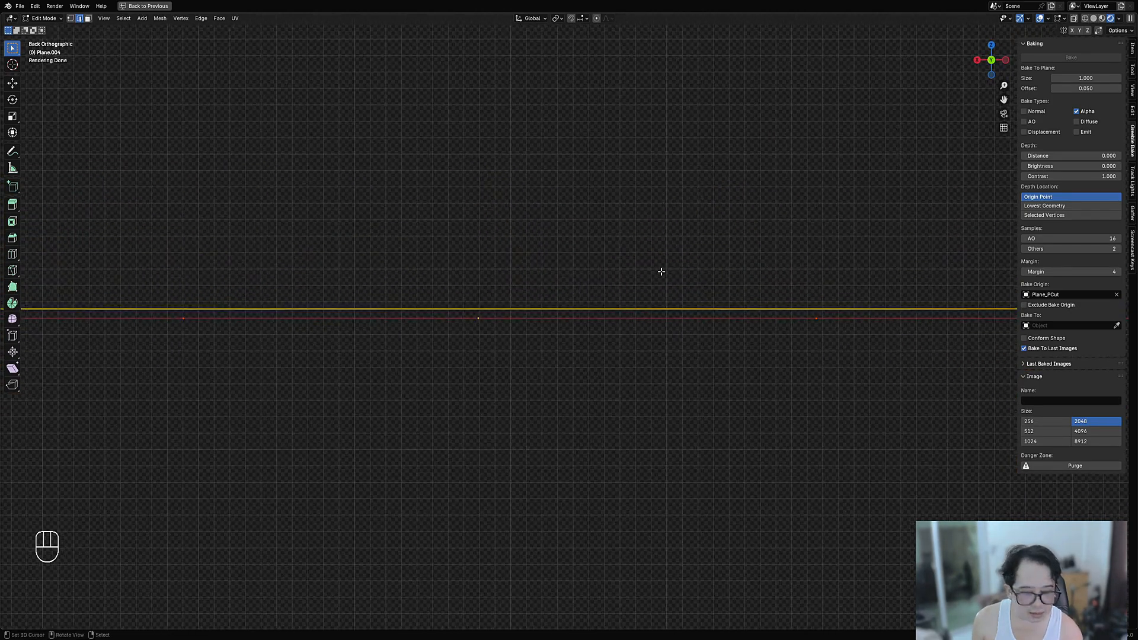
{"action": "key", "text": "KP_5"}
{"action": "key", "text": "KP_5"}
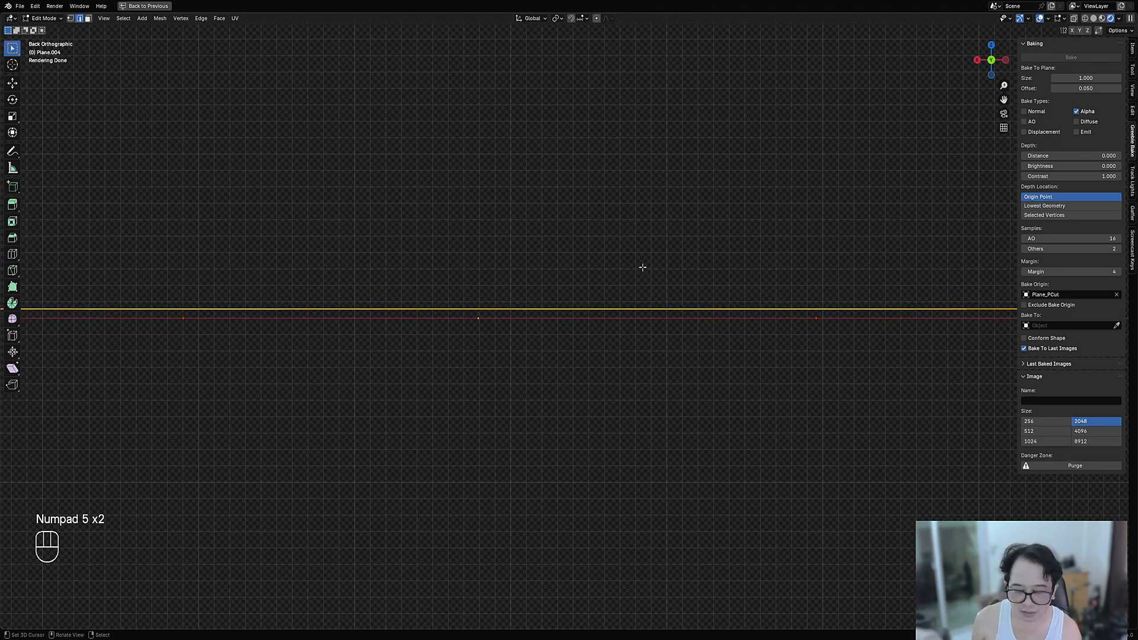
{"action": "key", "text": "g"}
{"action": "key", "text": "z"}
{"action": "left_click", "coordinate": [643, 275]}
{"action": "key", "text": "Tab"}
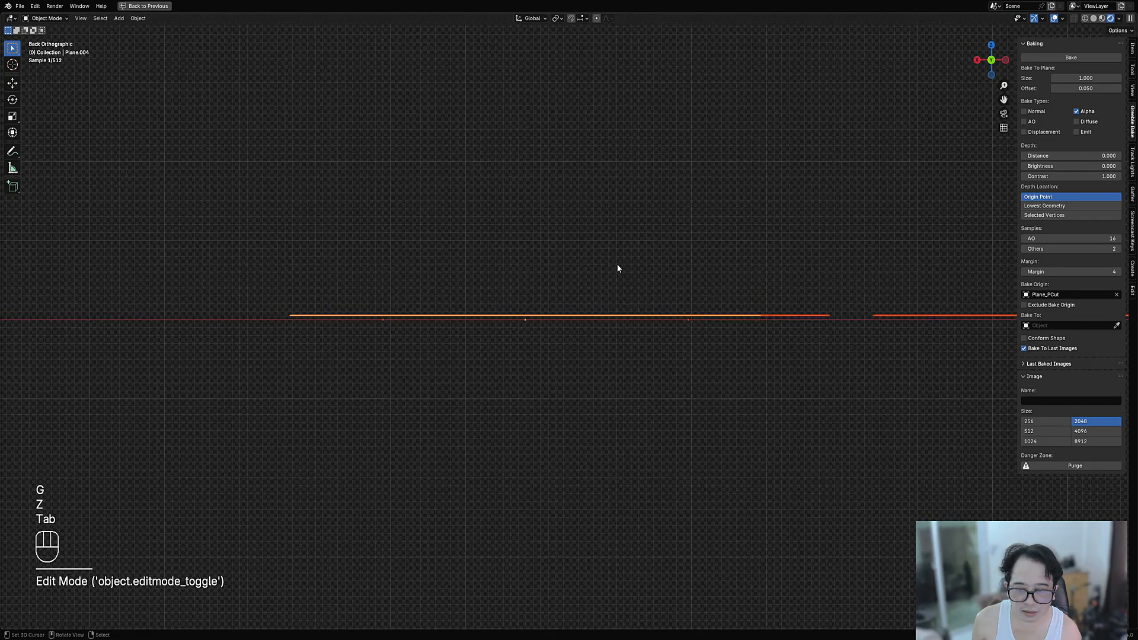
{"action": "mouse_move", "coordinate": [617, 268]}
{"action": "middle_mouse_down"}
{"action": "mouse_move", "coordinate": [631, 283]}
{"action": "mouse_move", "coordinate": [619, 261]}
{"action": "middle_mouse_up"}
{"action": "key", "text": "Tab"}
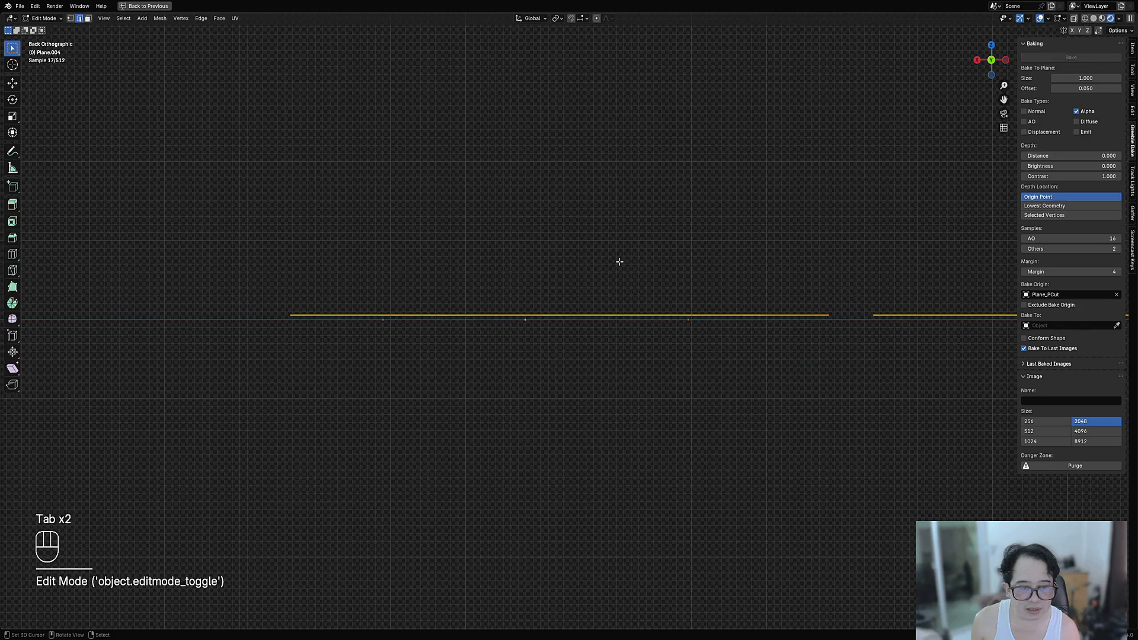
Step: Lower the selected panel geometry along Z in the back view until it lines up with the panels' origins
{"action": "scroll", "coordinate": [619, 262], "scroll_direction": "up", "scroll_amount": 6}
{"action": "key", "text": "g"}
{"action": "key", "text": "z"}
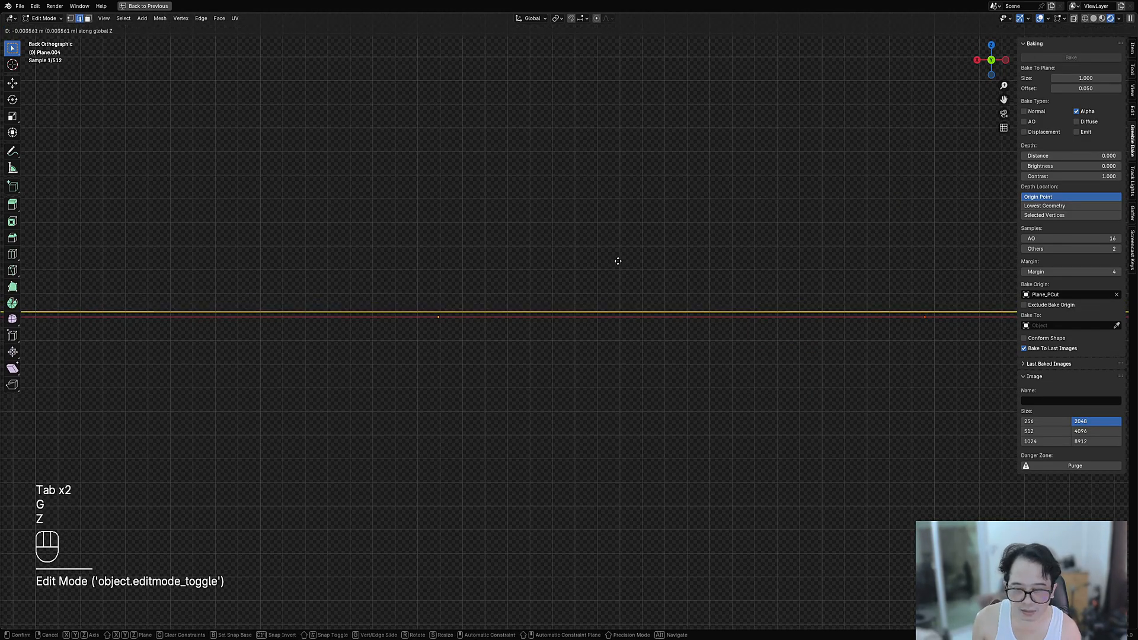
{"action": "left_click", "coordinate": [620, 265]}
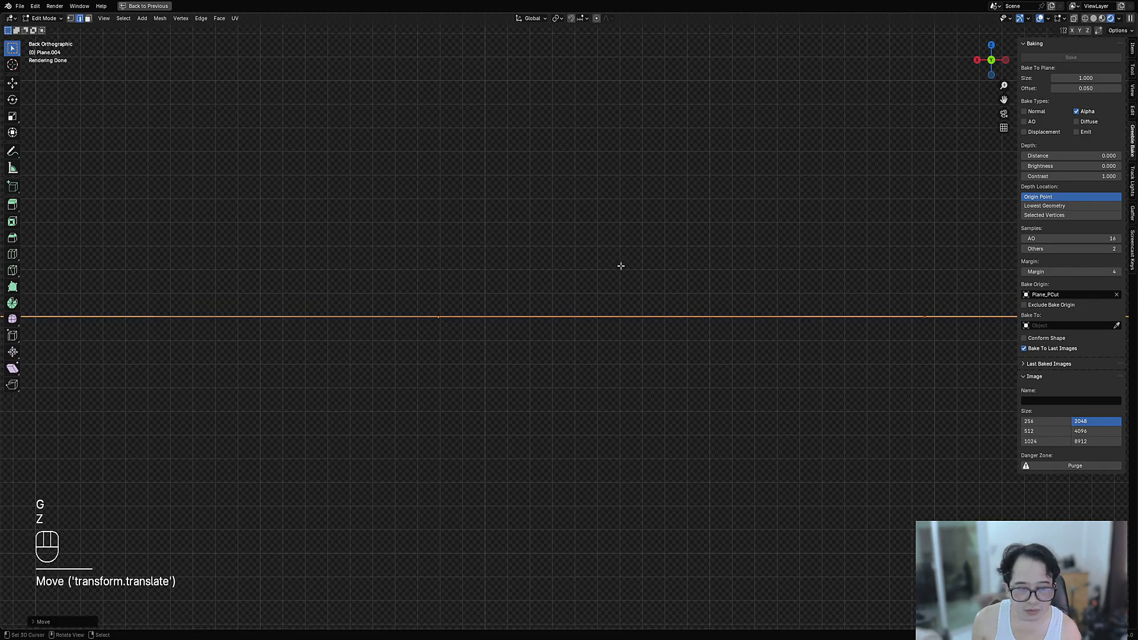
Step: Fine-tune the selected geometry's Z height at close range in the right side view so it meets the origins
{"action": "middle_click_drag", "start_coordinate": [620, 265], "coordinate": [709, 289]}
{"action": "scroll", "coordinate": [617, 305], "scroll_direction": "up", "scroll_amount": 4}
{"action": "middle_click_drag", "start_coordinate": [617, 304], "coordinate": [598, 284], "text": "shift"}
{"action": "key", "text": "g"}
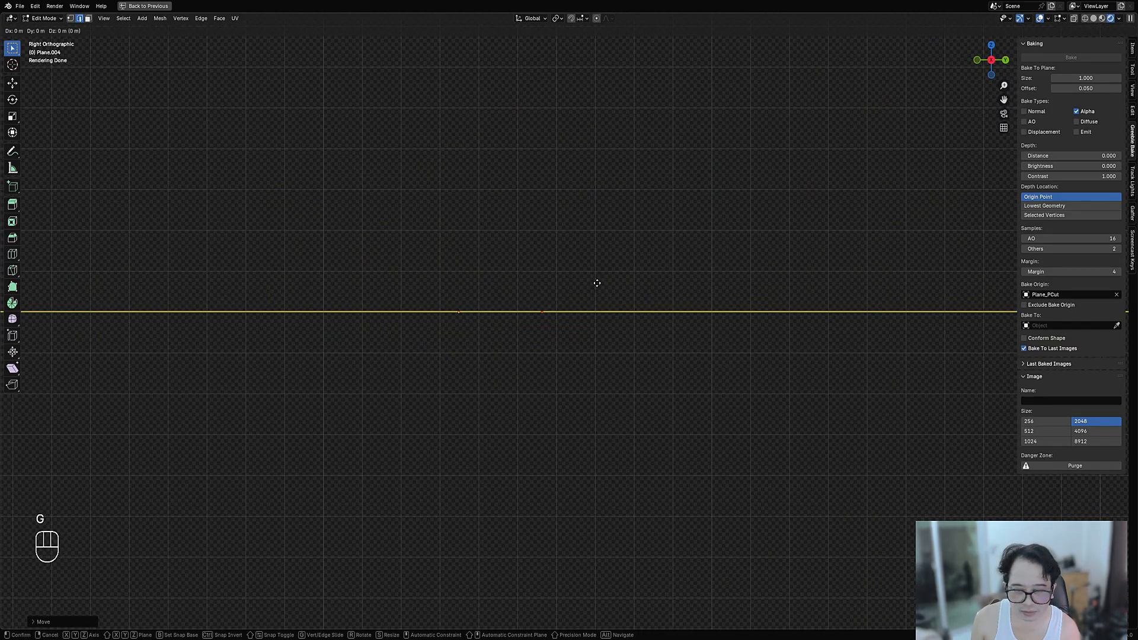
{"action": "key", "text": "z"}
{"action": "left_click", "coordinate": [591, 259]}
{"action": "scroll", "coordinate": [593, 259], "scroll_direction": "down", "scroll_amount": 3}
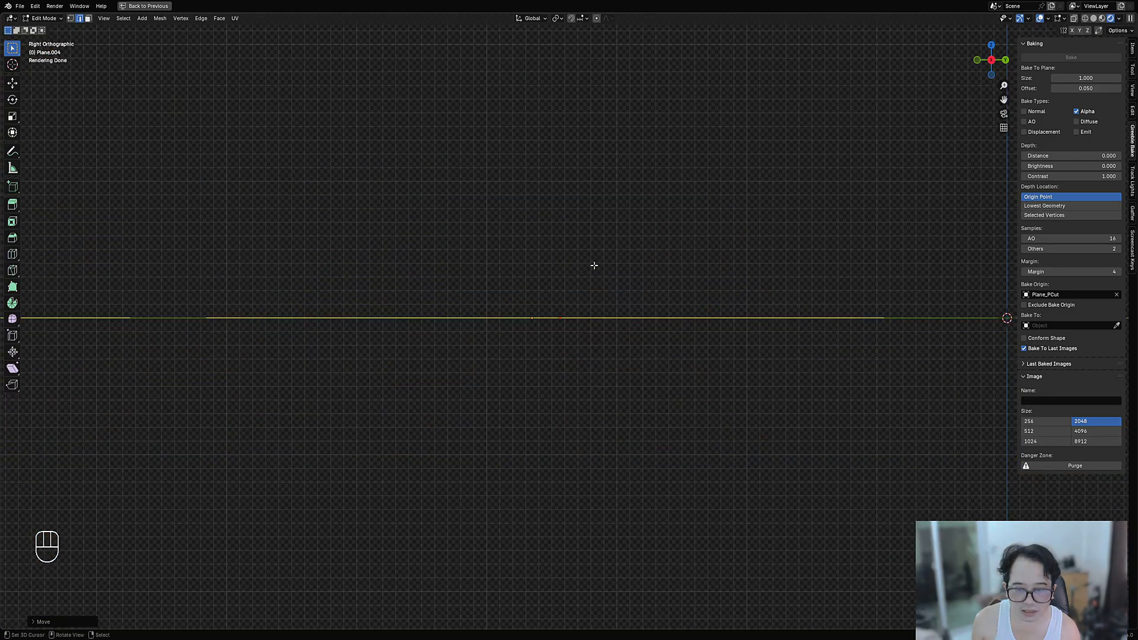
{"action": "scroll", "coordinate": [594, 265], "scroll_direction": "up", "scroll_amount": 2}
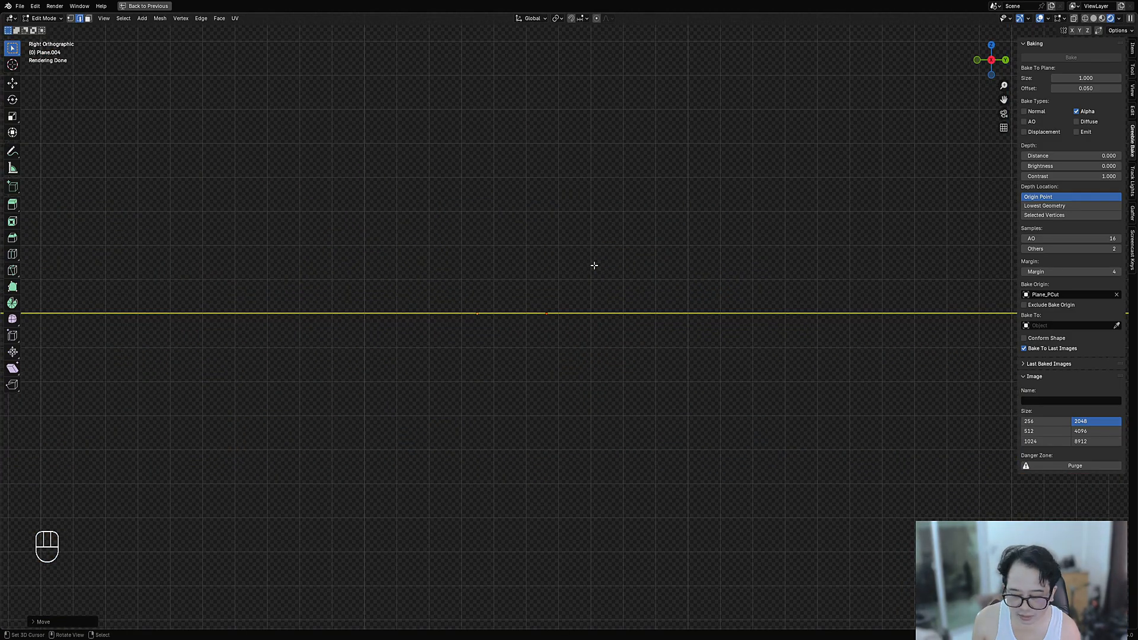
Step: Raise the panel geometry along Z to just above the origins, about 0.002 m, and return to Object Mode
{"action": "key", "text": "g"}
{"action": "key", "text": "z"}
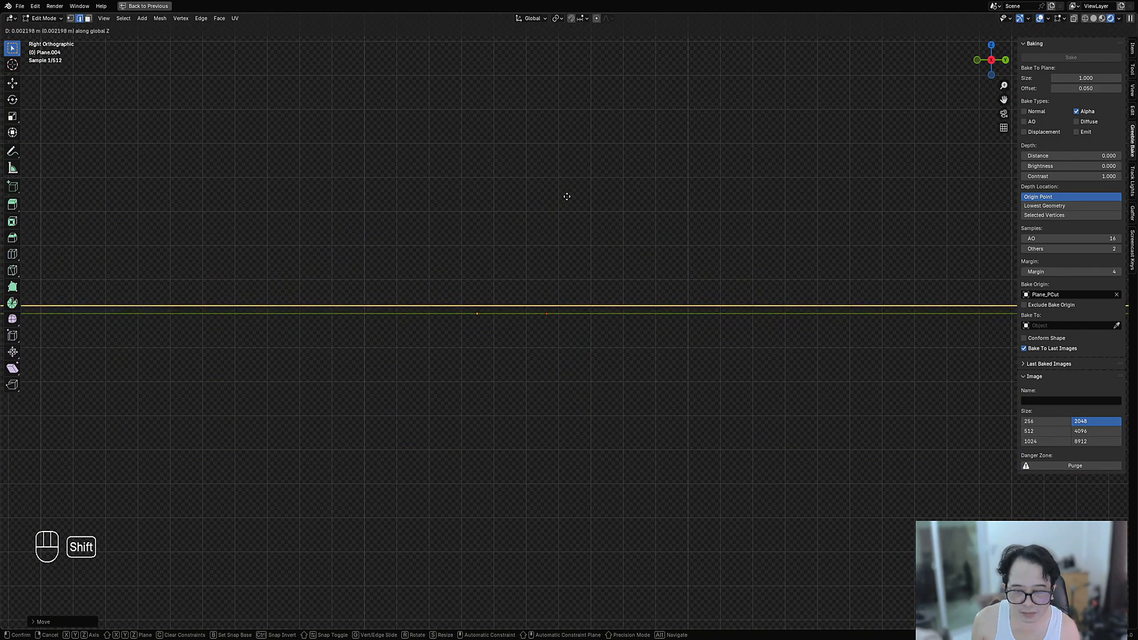
{"action": "left_click", "coordinate": [566, 215], "text": "shift"}
{"action": "key", "text": "Tab"}
{"action": "scroll", "coordinate": [490, 327], "scroll_direction": "down", "scroll_amount": 10}
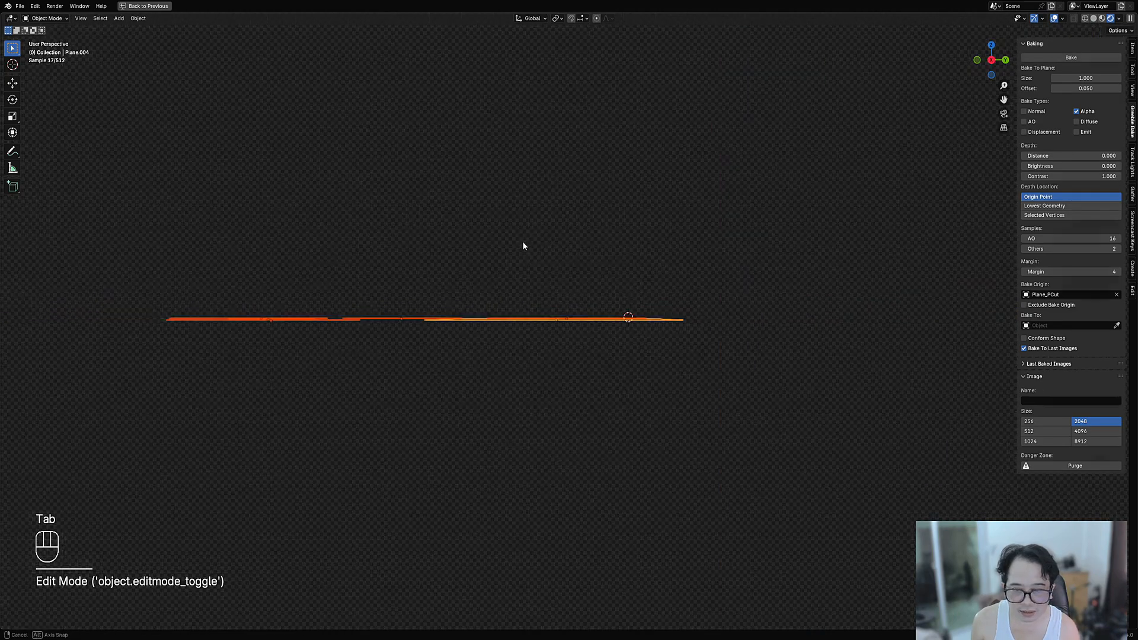
{"action": "middle_click_drag", "start_coordinate": [523, 243], "coordinate": [560, 315]}
{"action": "scroll", "coordinate": [570, 310], "scroll_direction": "down", "scroll_amount": 5}
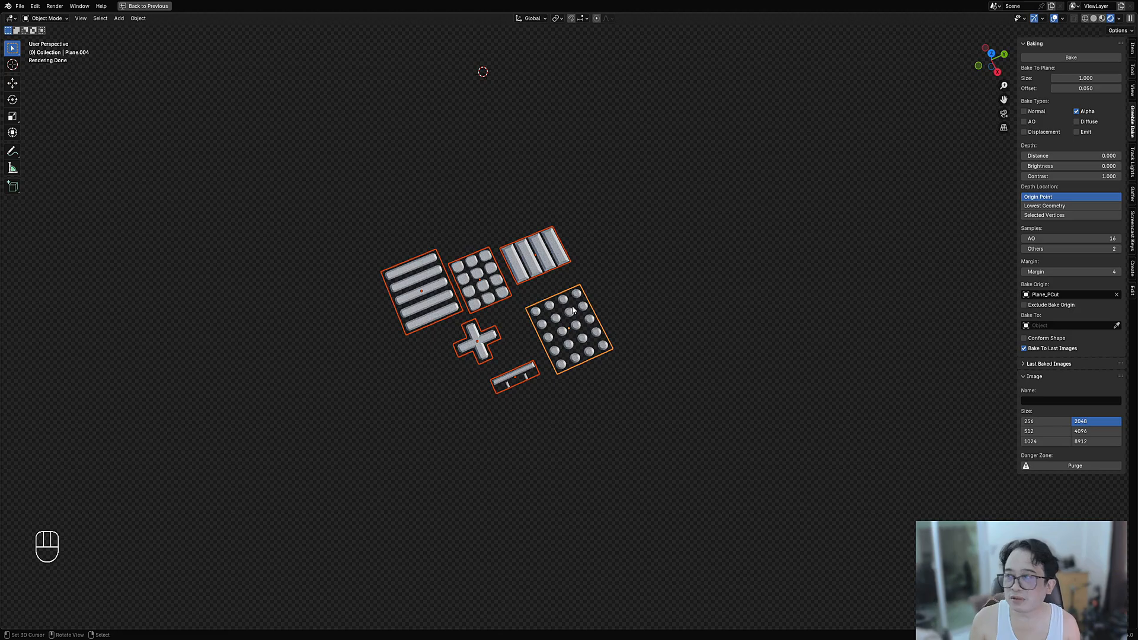
Step: Inspect the round-stud panel's geometry height against its origin in side view, marking the gap with a temporary annotation
{"action": "scroll", "coordinate": [602, 388], "scroll_direction": "up", "scroll_amount": 4}
{"action": "right_click", "coordinate": [658, 381]}
{"action": "key", "text": "Tab"}
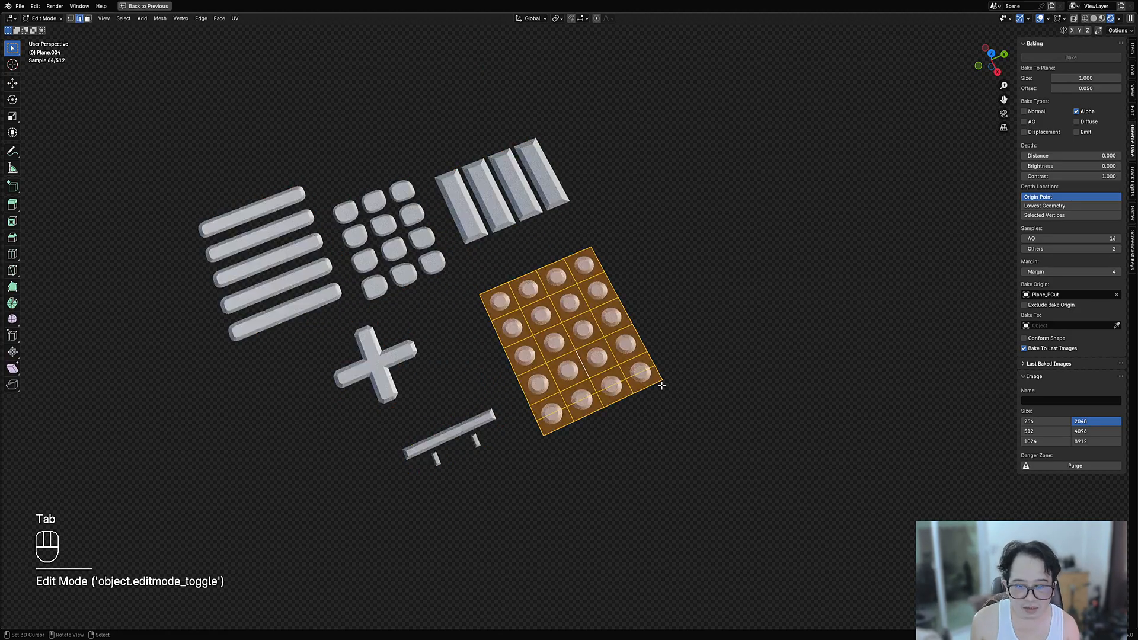
{"action": "middle_click_drag", "start_coordinate": [660, 383], "coordinate": [631, 308], "text": "alt"}
{"action": "scroll", "coordinate": [631, 309], "scroll_direction": "up", "scroll_amount": 10}
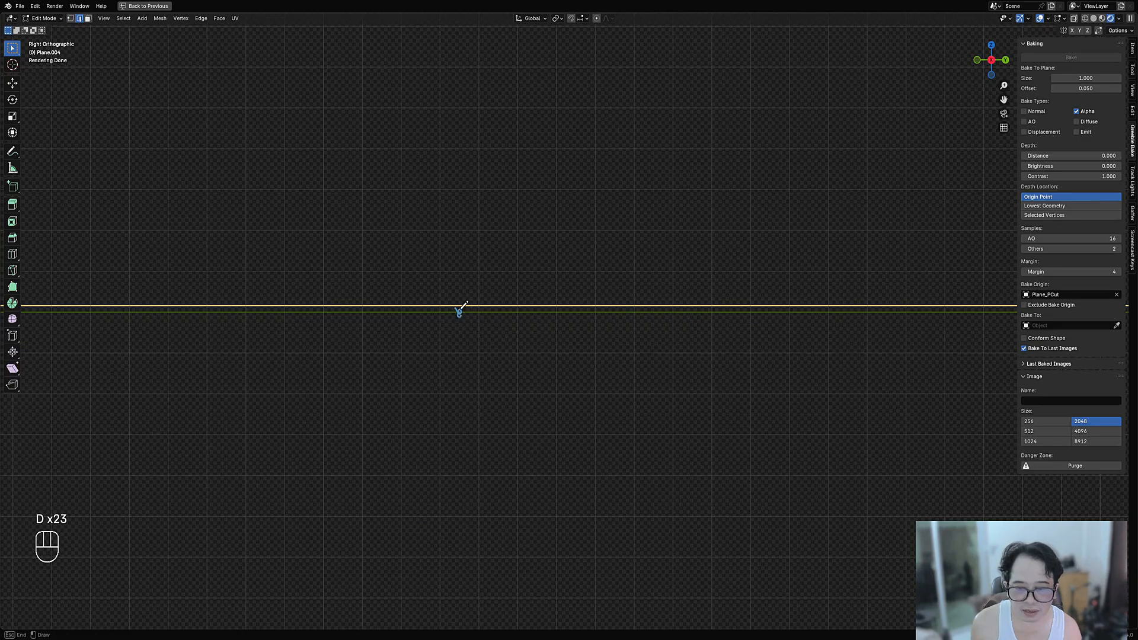
{"action": "right_click_drag", "start_coordinate": [458, 310], "coordinate": [484, 316]}
{"action": "key", "text": "Tab"}
{"action": "middle_click_drag", "start_coordinate": [609, 277], "coordinate": [673, 321]}
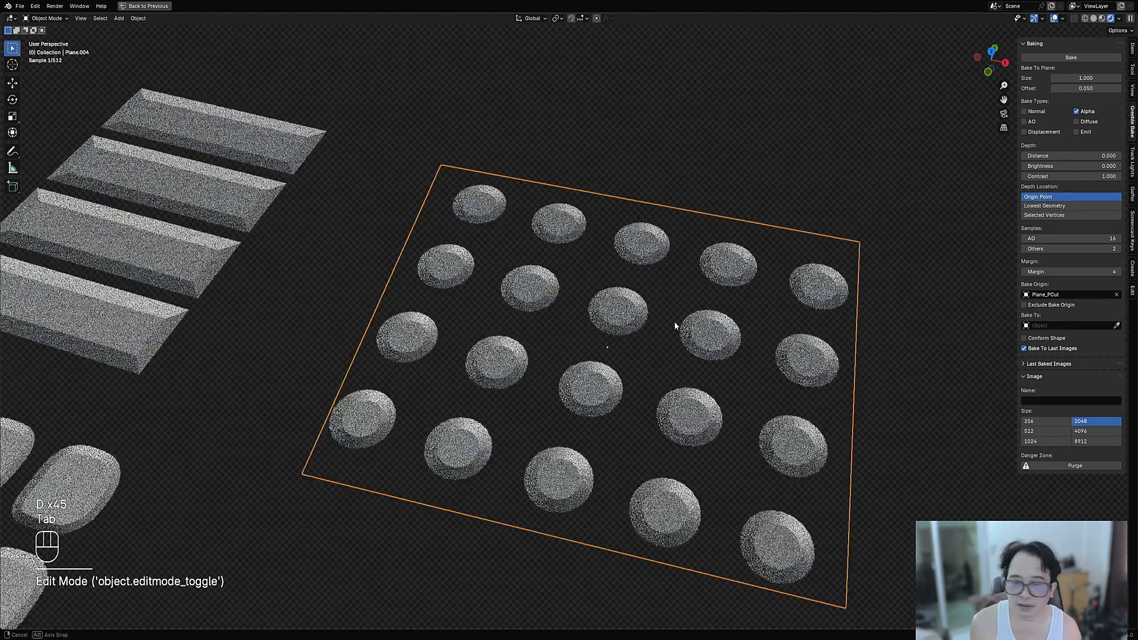
Step: Select all six separate greeble panels in the top view, ending with the five-bar panel as active, and save the file
{"action": "scroll", "coordinate": [674, 321], "scroll_direction": "down", "scroll_amount": 12}
{"action": "middle_click_drag", "start_coordinate": [531, 376], "coordinate": [559, 329], "text": "shift"}
{"action": "middle_click_drag", "start_coordinate": [724, 322], "coordinate": [740, 368], "text": "alt"}
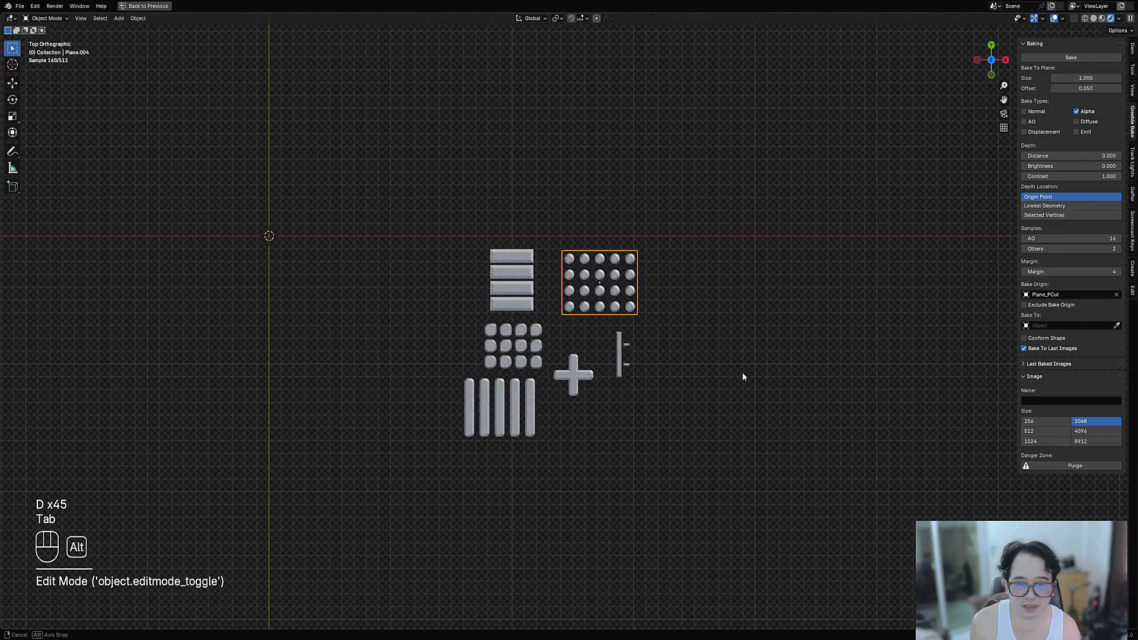
{"action": "scroll", "coordinate": [557, 323], "scroll_direction": "up", "scroll_amount": 2}
{"action": "right_click", "coordinate": [482, 261]}
{"action": "right_click", "coordinate": [591, 272], "text": "shift"}
{"action": "right_click", "coordinate": [519, 368], "text": "shift"}
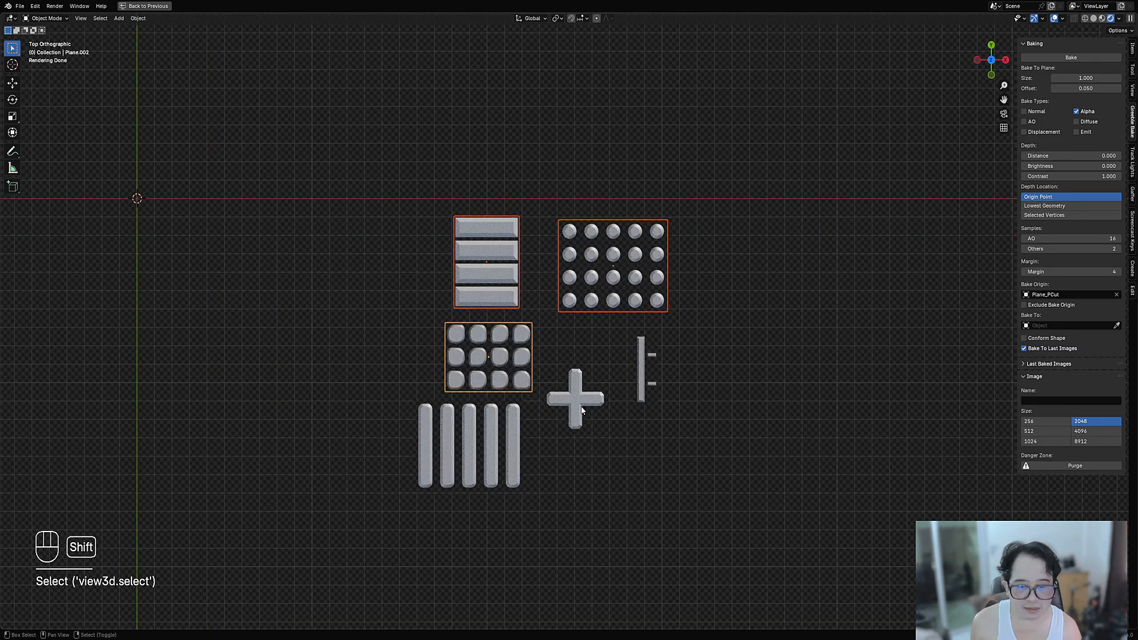
{"action": "right_click", "coordinate": [575, 398], "text": "shift"}
{"action": "right_click", "coordinate": [641, 368], "text": "shift"}
{"action": "right_click", "coordinate": [513, 438], "text": "shift"}
{"action": "middle_click_drag", "start_coordinate": [617, 390], "coordinate": [576, 376], "text": "shift"}
{"action": "key", "text": "ctrl+s"}
{"action": "key", "text": "w"}
{"action": "mouse_move", "coordinate": [573, 257]}
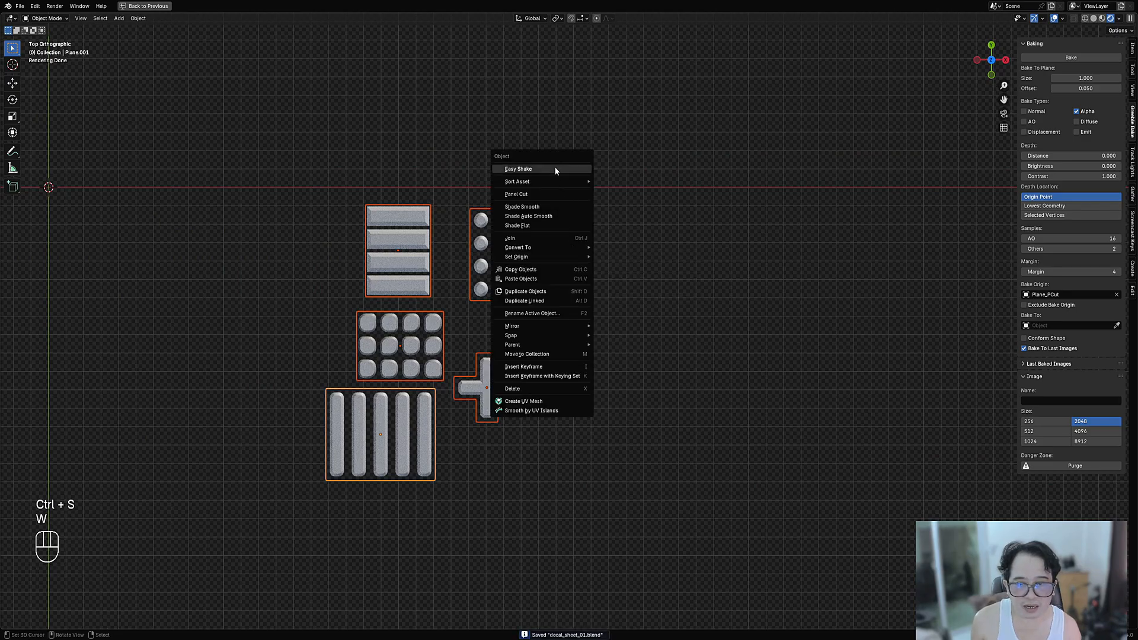
{"action": "mouse_move", "coordinate": [555, 181]}
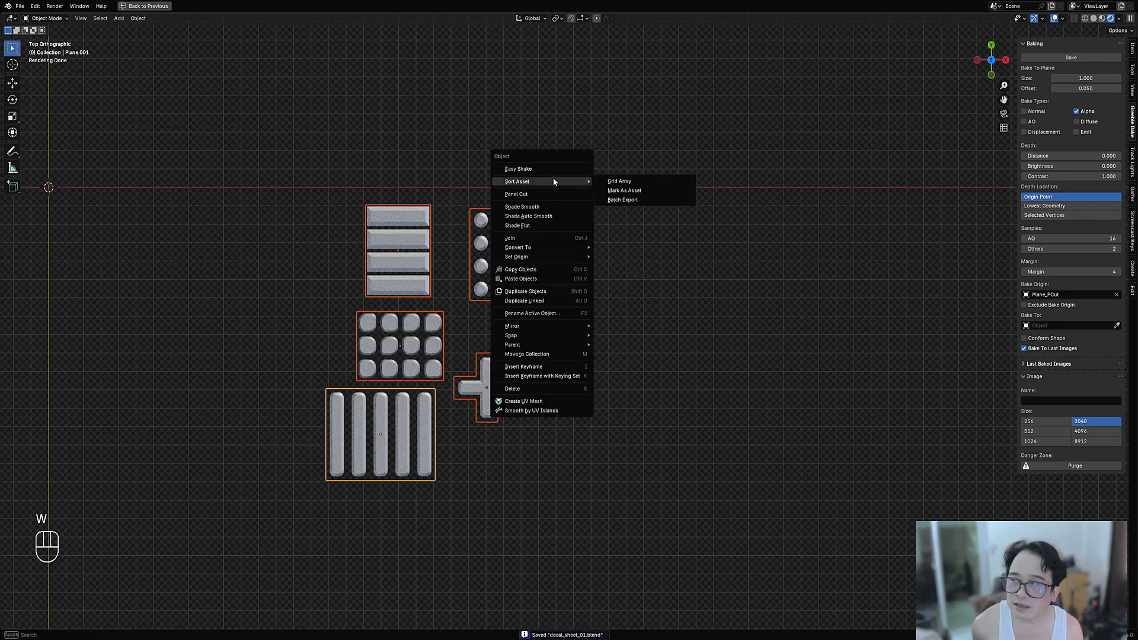
{"action": "left_click", "coordinate": [625, 183]}
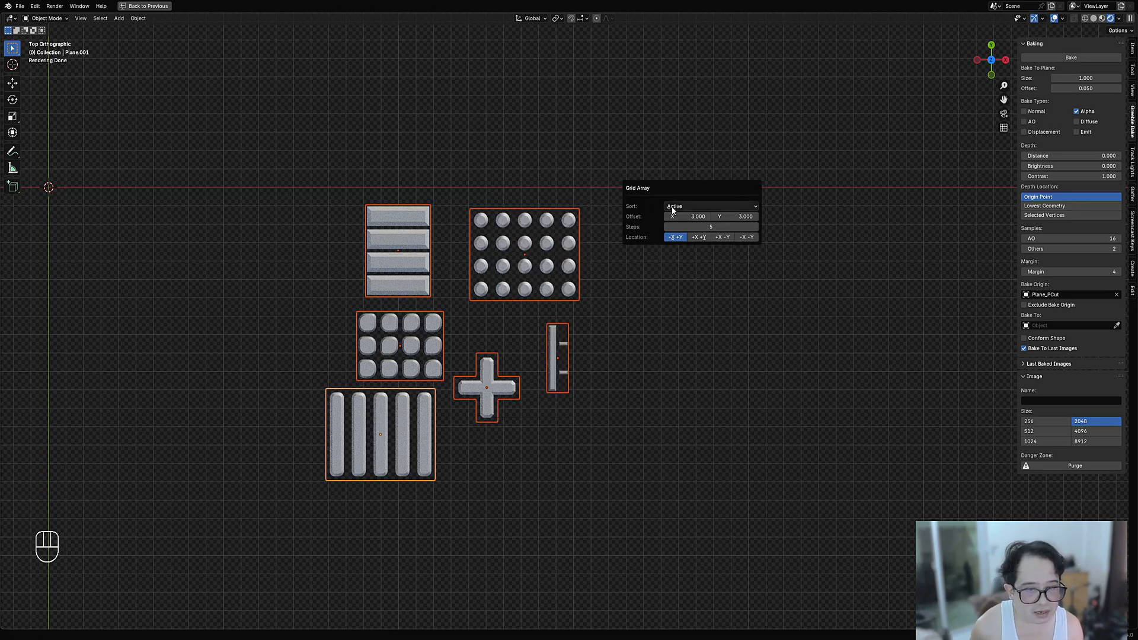
{"action": "scroll", "coordinate": [391, 272], "scroll_direction": "down", "scroll_amount": 7}
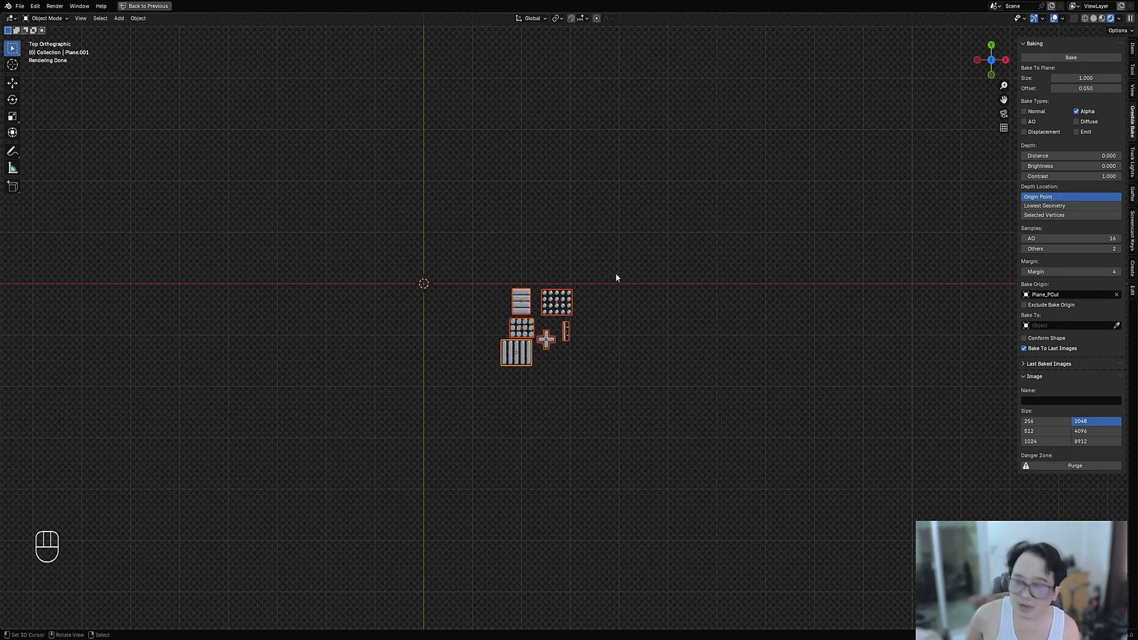
{"action": "scroll", "coordinate": [614, 277], "scroll_direction": "up", "scroll_amount": 2}
{"action": "scroll", "coordinate": [612, 279], "scroll_direction": "down", "scroll_amount": 4}
Step: Reveal the hidden objects and move the large base plane far from the world centre in the negative X direction
{"action": "key", "text": "alt+h"}
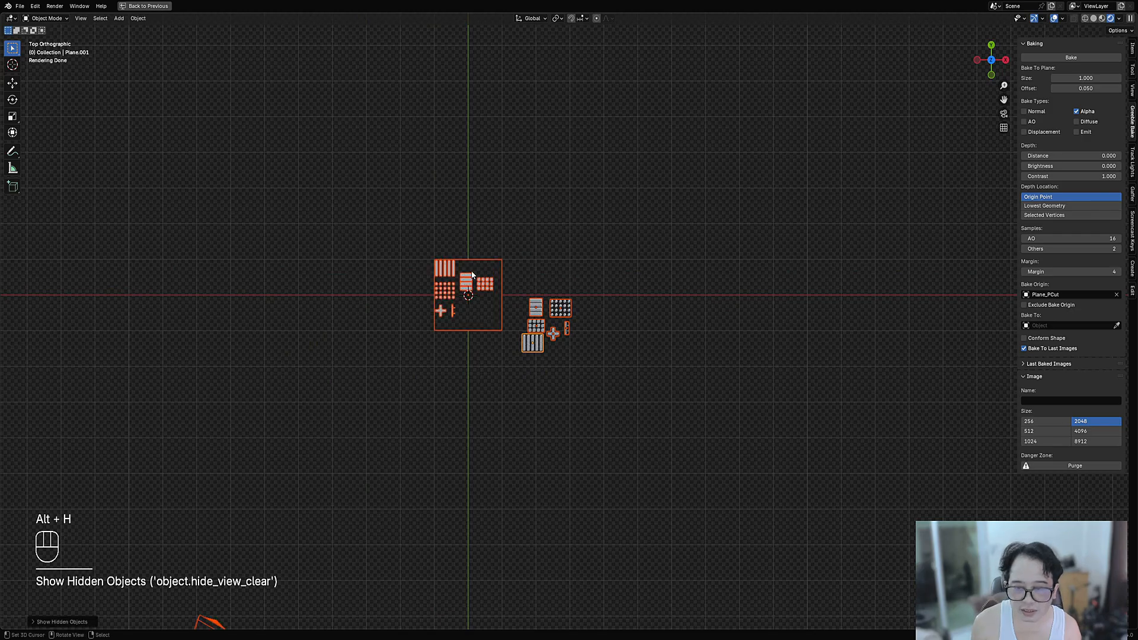
{"action": "left_click", "coordinate": [471, 277]}
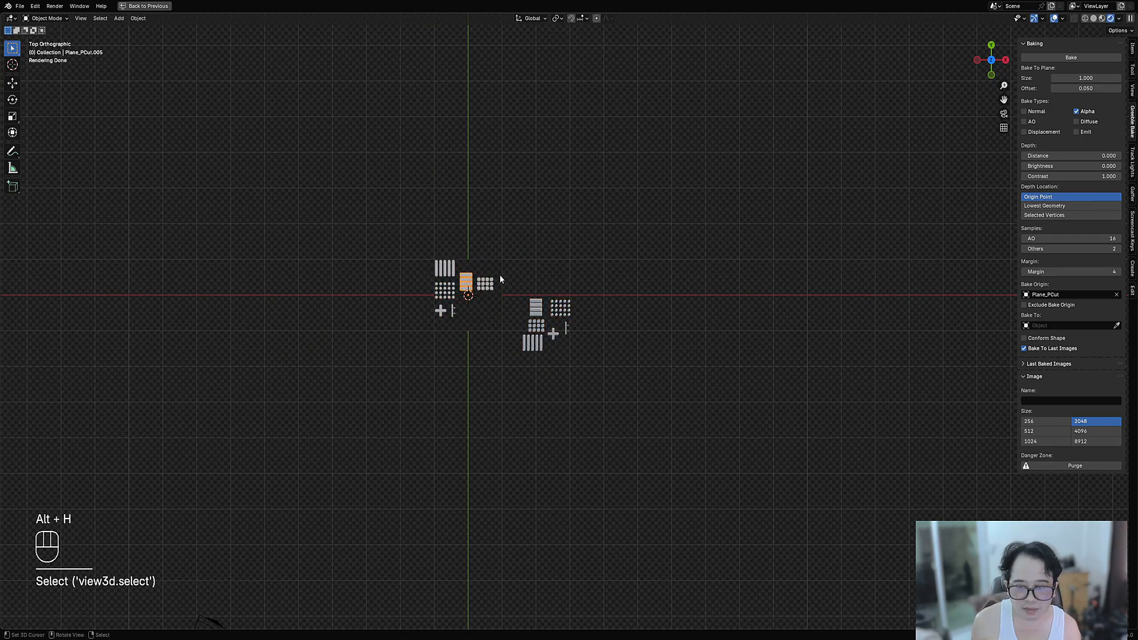
{"action": "scroll", "coordinate": [437, 272], "scroll_direction": "up", "scroll_amount": 5}
{"action": "left_click", "coordinate": [317, 257]}
{"action": "key", "text": "Tab"}
{"action": "key", "text": "Tab"}
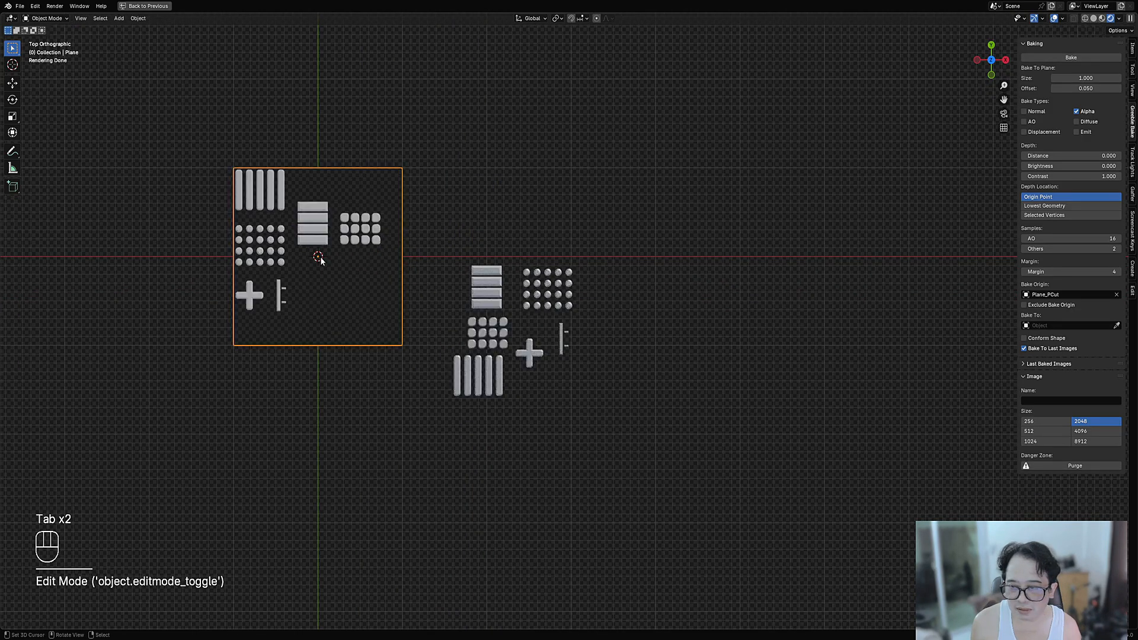
{"action": "scroll", "coordinate": [320, 261], "scroll_direction": "down", "scroll_amount": 4}
{"action": "key", "text": "g"}
{"action": "left_click", "coordinate": [206, 270]}
Step: Box-select the six separate panels and move them as a group to the world centre
{"action": "key", "text": "alt+a"}
{"action": "left_click_drag", "start_coordinate": [494, 277], "coordinate": [599, 376]}
{"action": "scroll", "coordinate": [599, 375], "scroll_direction": "up", "scroll_amount": 2}
{"action": "key", "text": "g"}
{"action": "left_click", "coordinate": [462, 327]}
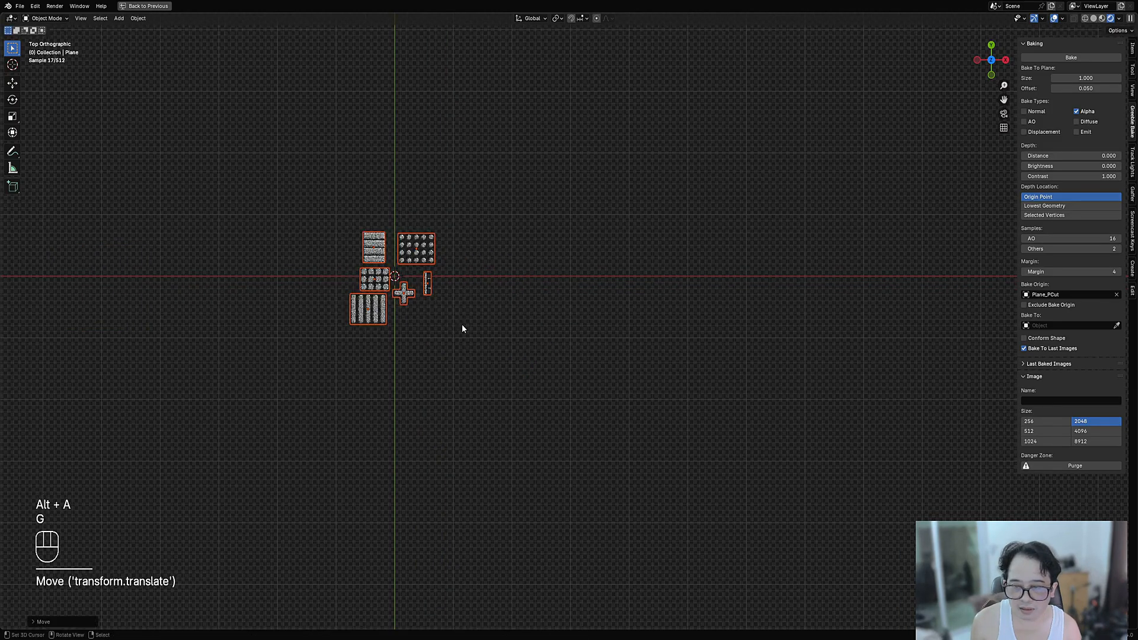
{"action": "mouse_move", "coordinate": [492, 296]}
{"action": "middle_mouse_down", "text": "shift"}
{"action": "mouse_move", "coordinate": [619, 345]}
{"action": "mouse_move", "coordinate": [478, 314]}
{"action": "middle_mouse_up", "text": "shift"}
{"action": "scroll", "coordinate": [620, 346], "scroll_direction": "up", "scroll_amount": 5}
{"action": "scroll", "coordinate": [570, 246], "scroll_direction": "down", "scroll_amount": 2}
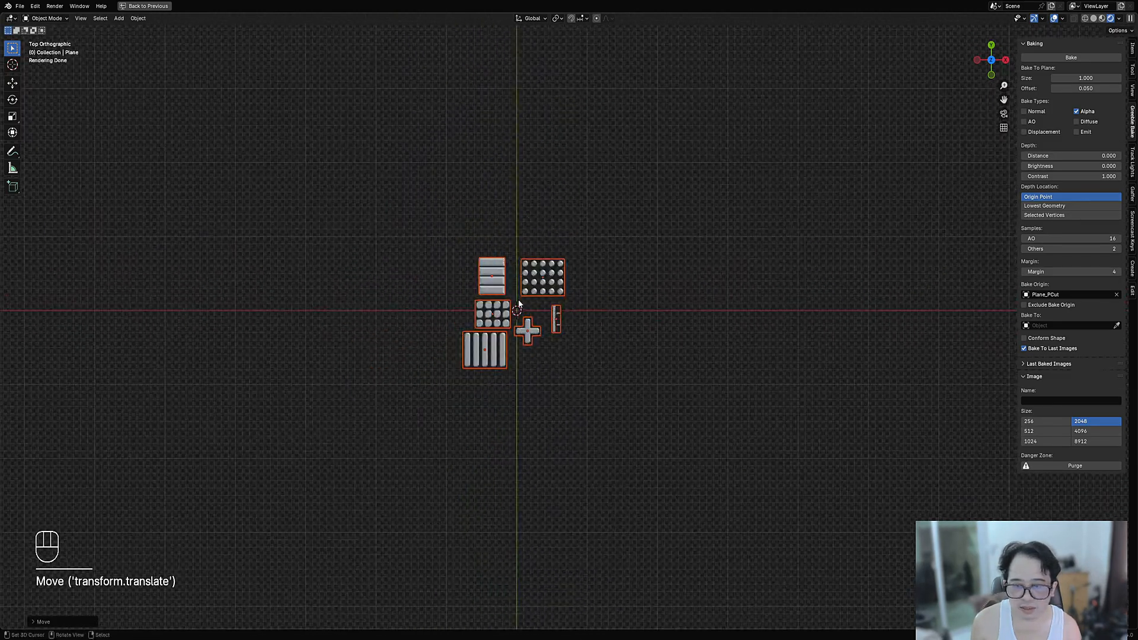
Step: Make the panel with four wide bars the active object among the selected panels
{"action": "scroll", "coordinate": [519, 301], "scroll_direction": "up", "scroll_amount": 2}
{"action": "right_click", "coordinate": [471, 274], "text": "shift"}
{"action": "scroll", "coordinate": [600, 284], "scroll_direction": "down", "scroll_amount": 6}
{"action": "scroll", "coordinate": [601, 286], "scroll_direction": "up", "scroll_amount": 2}
{"action": "key", "text": "KP_Decimal"}
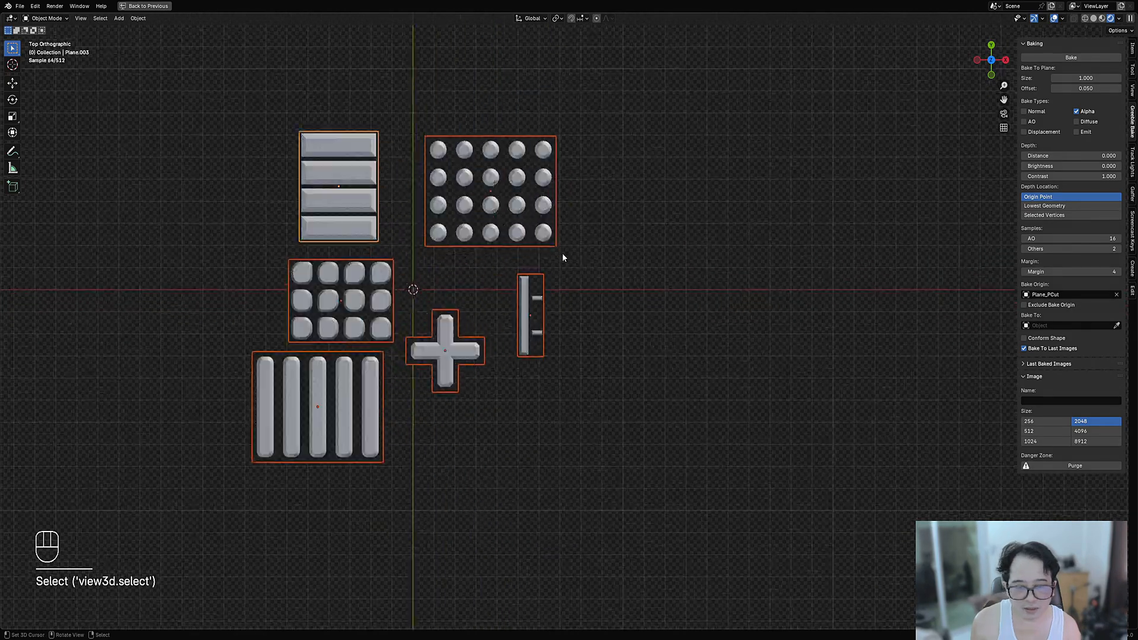
{"action": "key", "text": "w"}
{"action": "mouse_move", "coordinate": [562, 253]}
{"action": "left_click", "coordinate": [620, 262]}
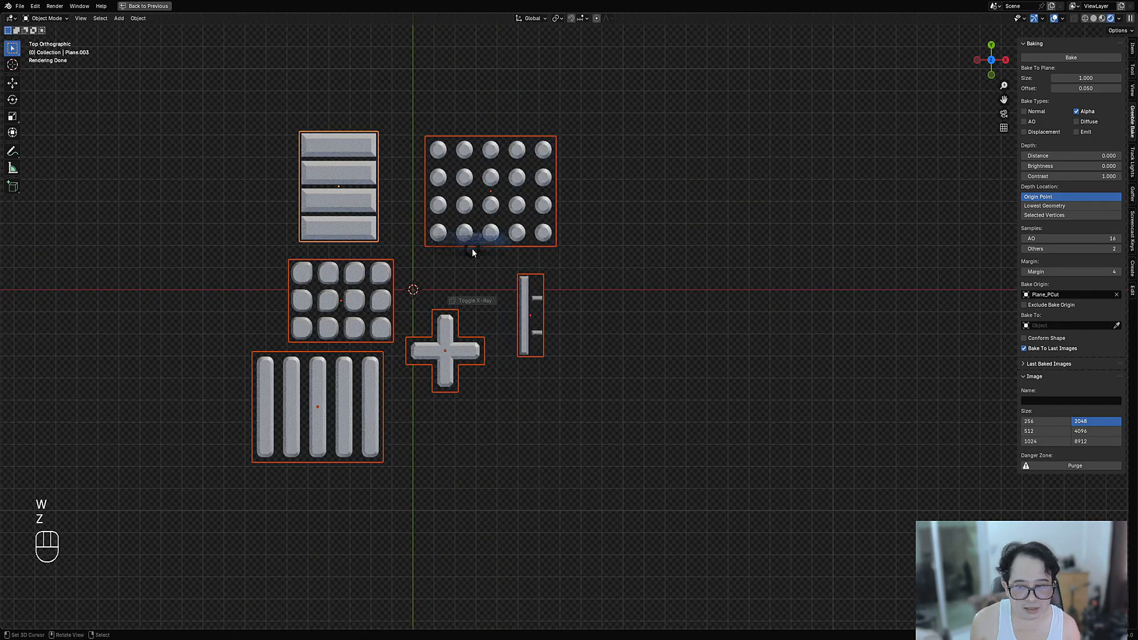
Step: Switch to solid shading and run Grid Array on the panels, sorted by Active, with 3.000 offsets, 5 steps and location -X +Y
{"action": "key", "text": "z"}
{"action": "left_click", "coordinate": [530, 251]}
{"action": "key", "text": "w"}
{"action": "mouse_move", "coordinate": [509, 243]}
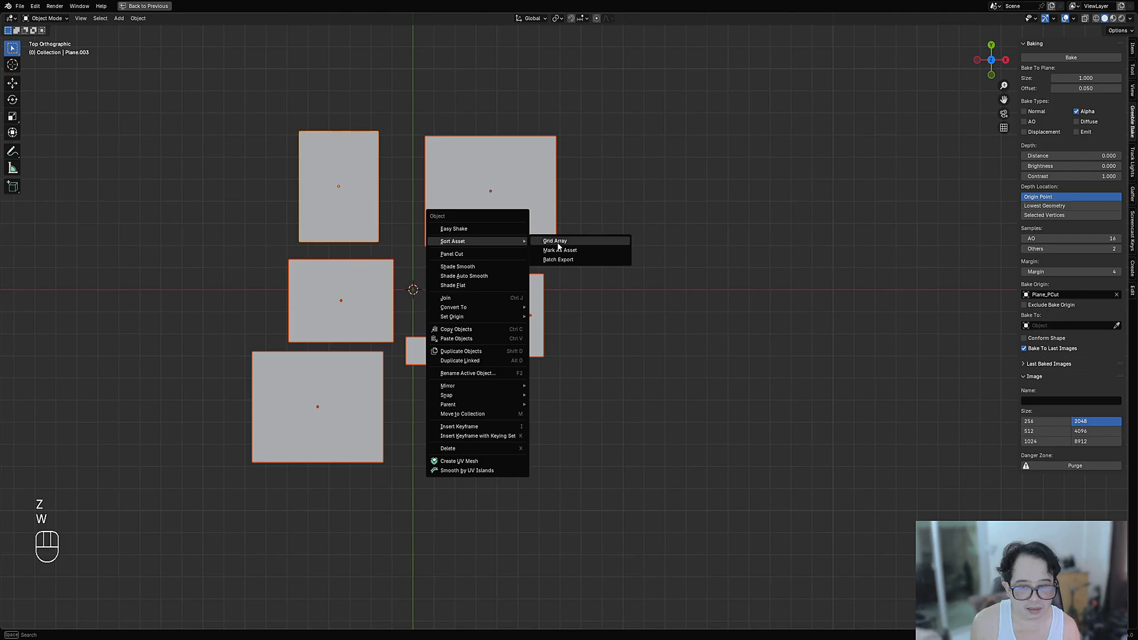
{"action": "left_click", "coordinate": [558, 240]}
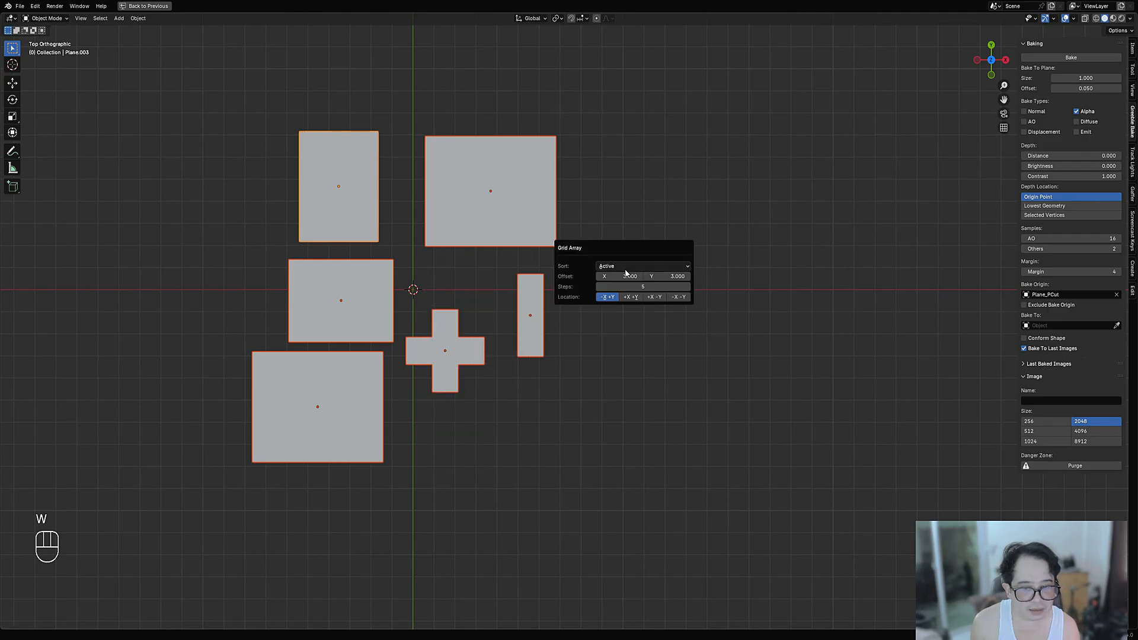
{"action": "left_click", "coordinate": [611, 297]}
{"action": "scroll", "coordinate": [496, 275], "scroll_direction": "down", "scroll_amount": 10}
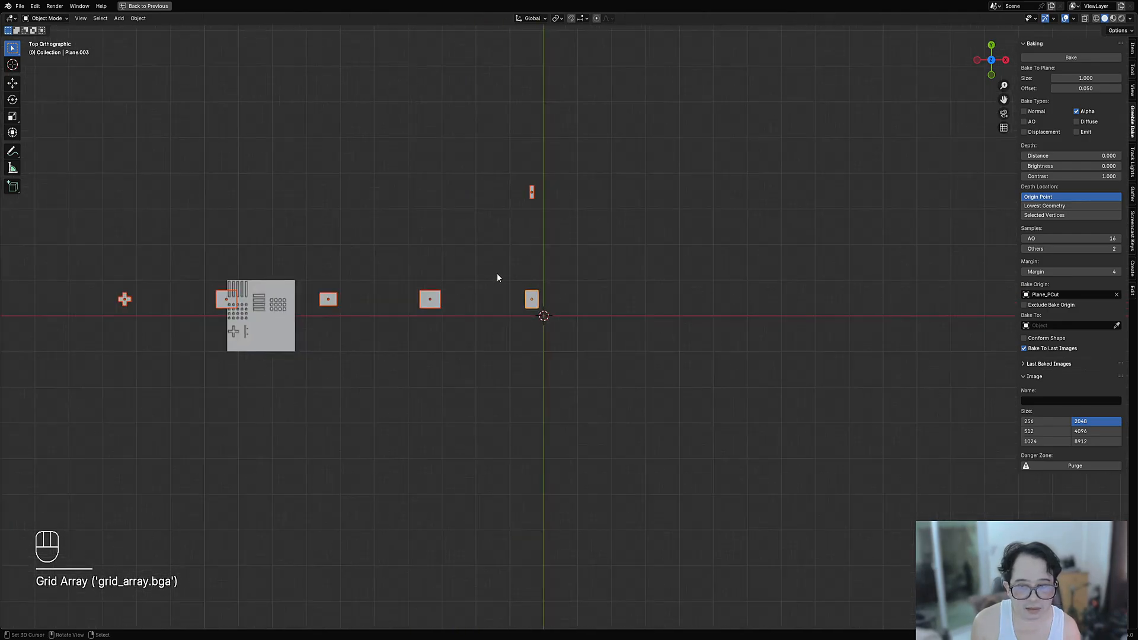
{"action": "scroll", "coordinate": [571, 272], "scroll_direction": "up", "scroll_amount": 4}
Step: Change the Grid Array location to +X +Y and set the offsets to 0.719 in X and 0.567 in Y
{"action": "key", "text": "F9"}
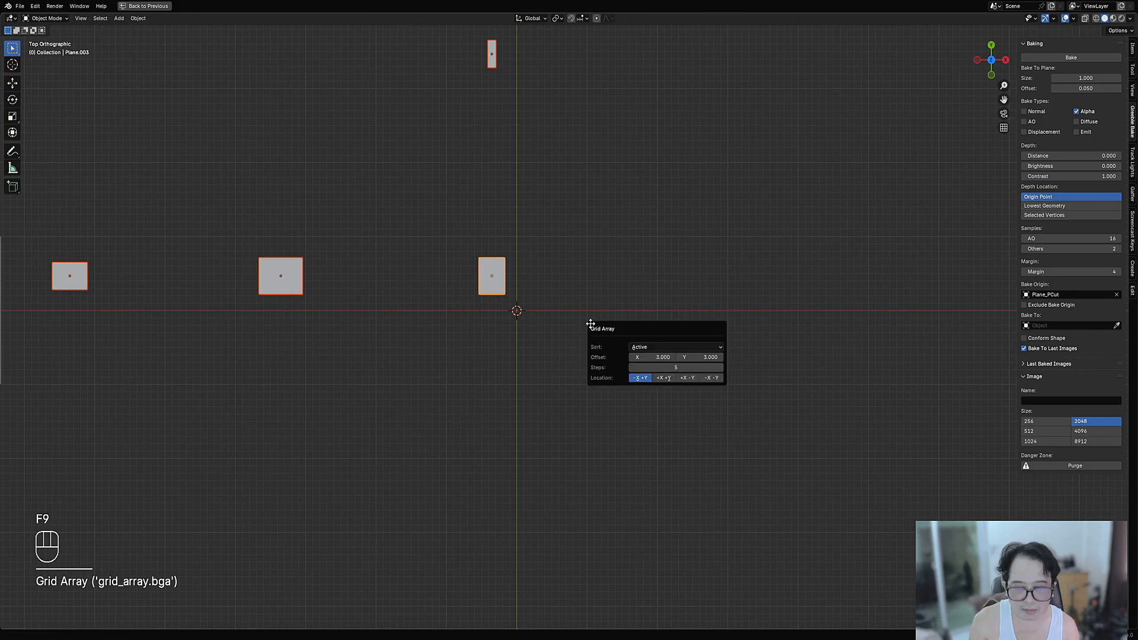
{"action": "left_click", "coordinate": [663, 377]}
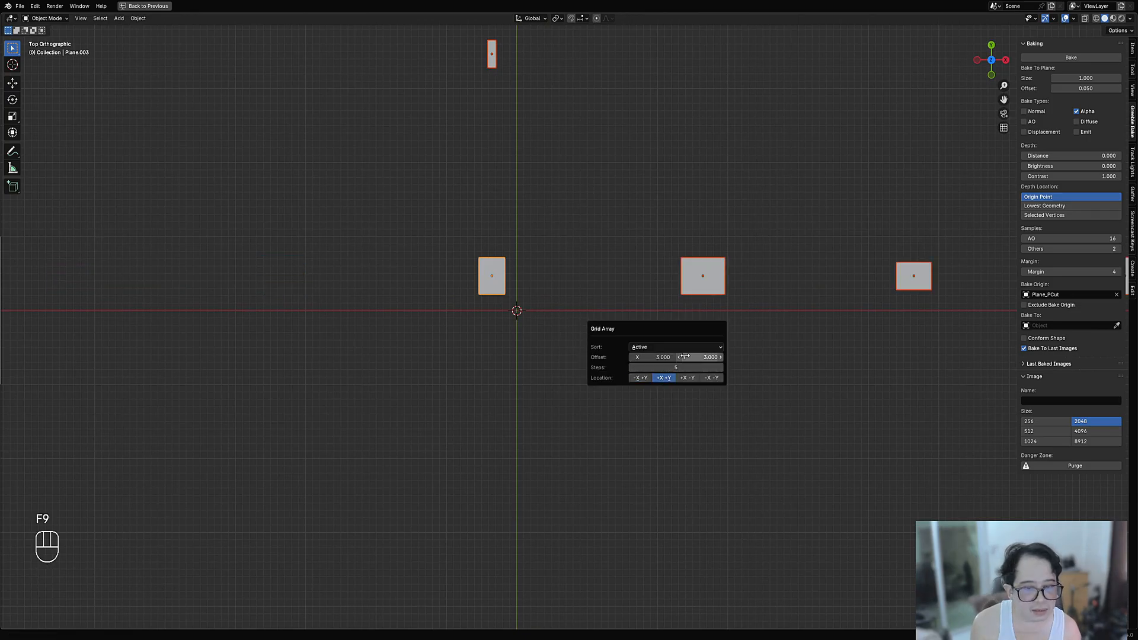
{"action": "left_click_drag", "start_coordinate": [663, 357], "coordinate": [592, 356]}
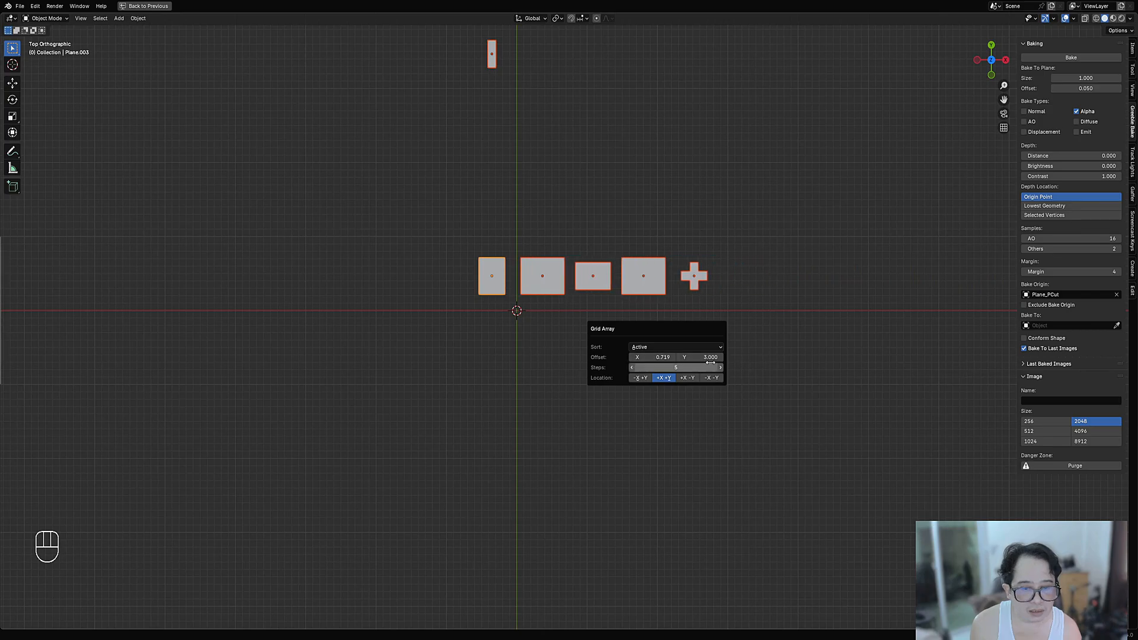
{"action": "left_click_drag", "start_coordinate": [710, 361], "coordinate": [624, 362]}
Step: Set the Grid Array to 3 steps and slightly increase its Y offset to widen the row spacing
{"action": "scroll", "coordinate": [699, 367], "scroll_direction": "down", "scroll_amount": 1, "text": "ctrl"}
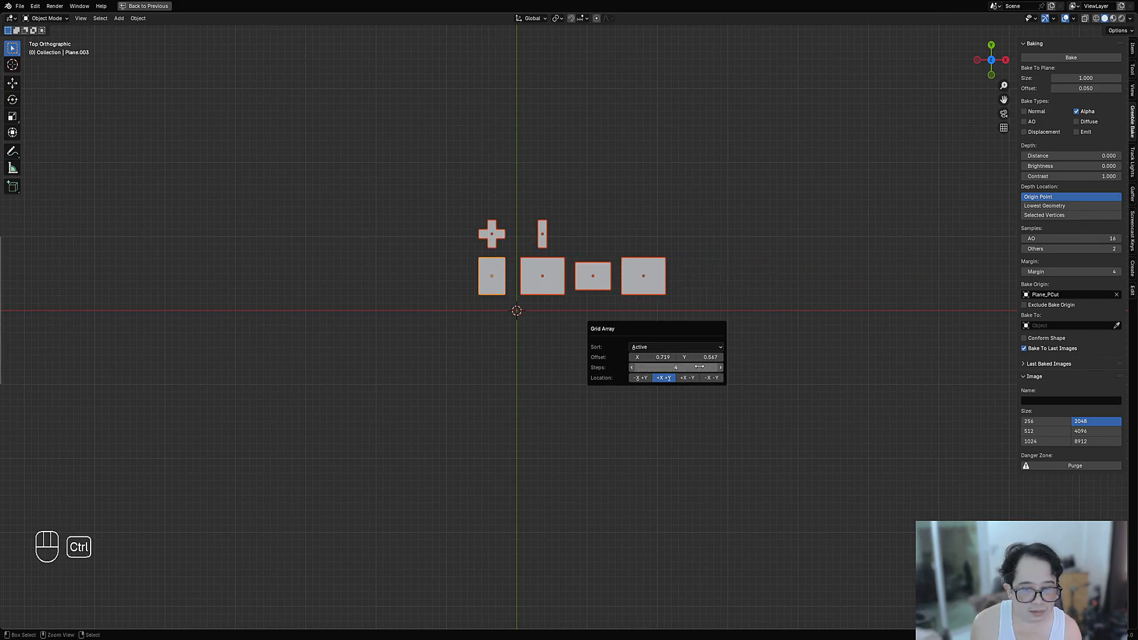
{"action": "scroll", "coordinate": [699, 366], "scroll_direction": "down", "scroll_amount": 1, "text": "ctrl"}
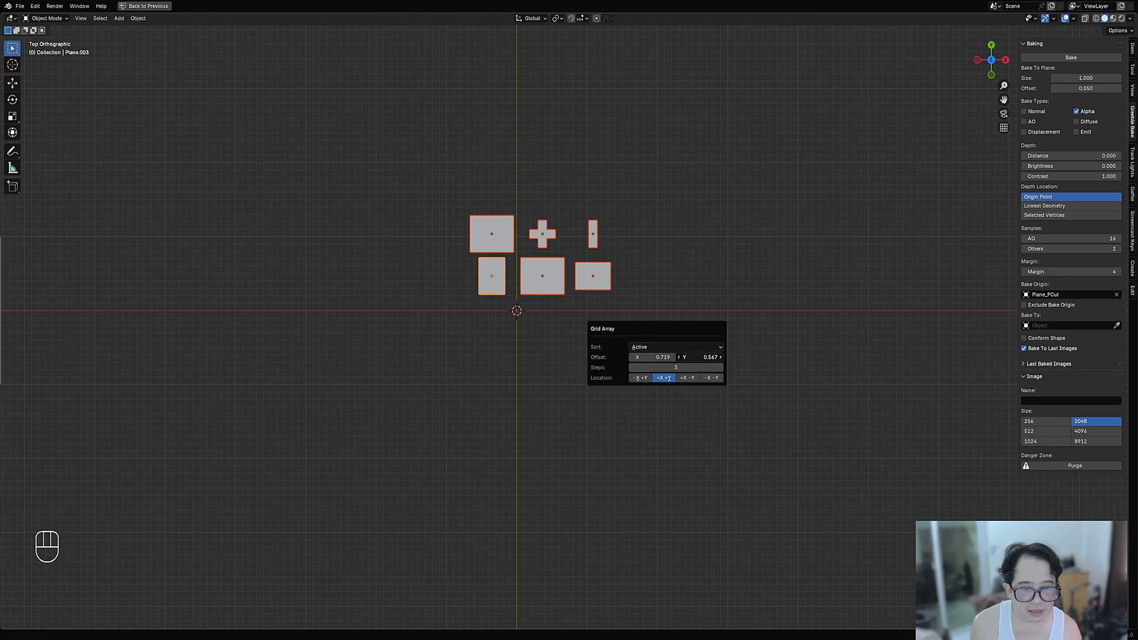
{"action": "left_click_drag", "start_coordinate": [625, 362], "coordinate": [629, 362]}
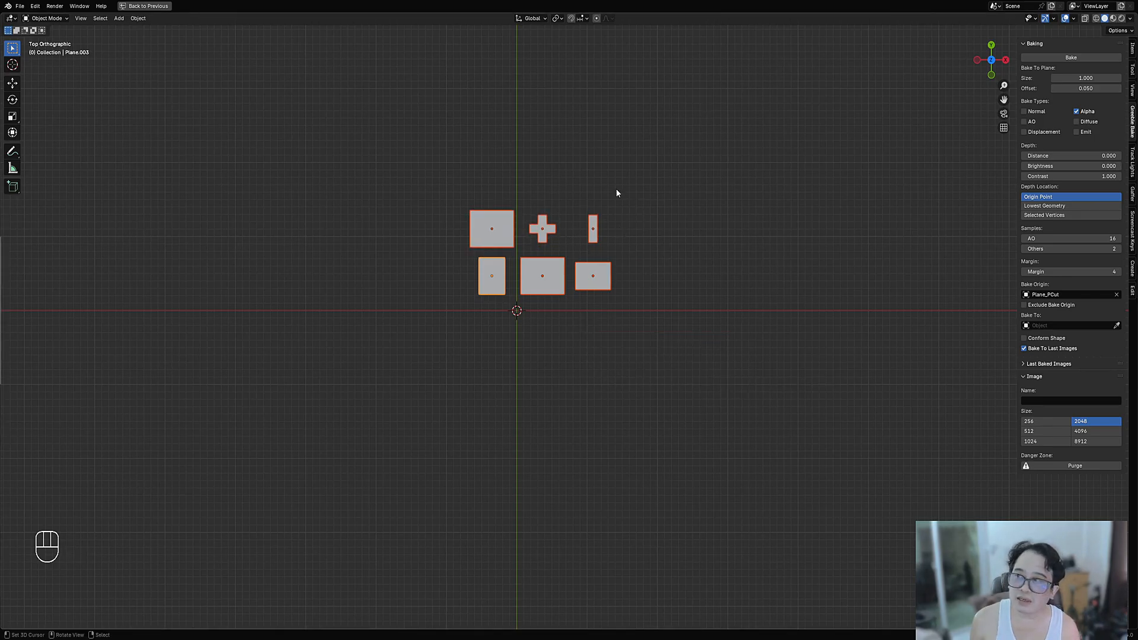
Step: Clear the selection and box-select all six panels of the arranged grid
{"action": "key", "text": "alt+a"}
{"action": "middle_click_drag", "start_coordinate": [589, 263], "coordinate": [647, 305], "text": "shift"}
{"action": "scroll", "coordinate": [669, 261], "scroll_direction": "up", "scroll_amount": 3}
{"action": "scroll", "coordinate": [583, 288], "scroll_direction": "up", "scroll_amount": 1}
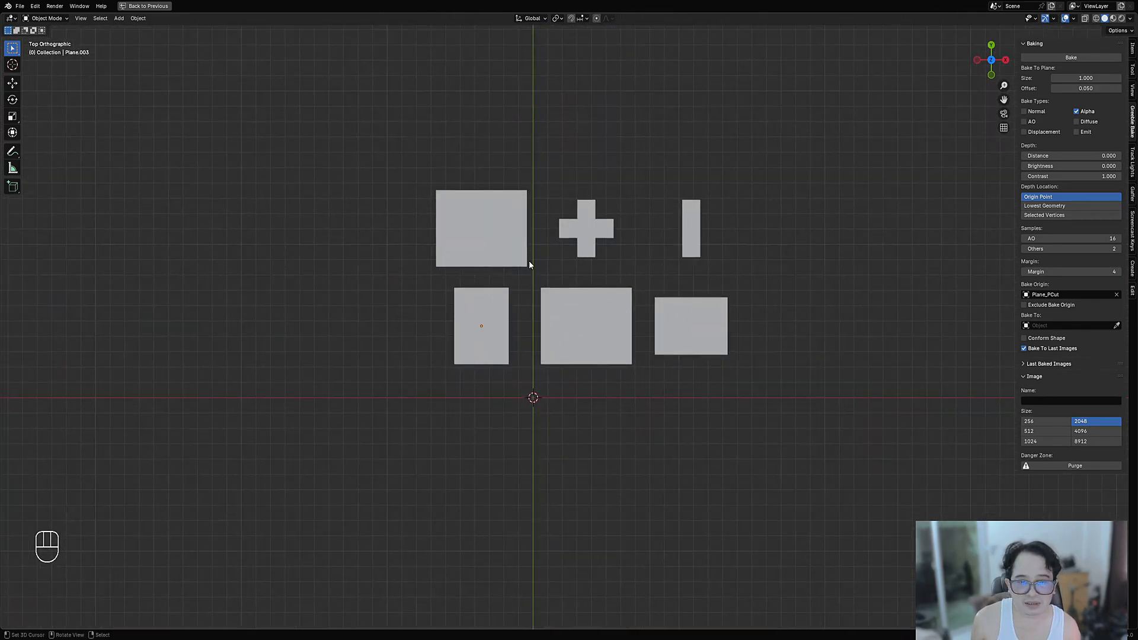
{"action": "left_click_drag", "start_coordinate": [399, 164], "coordinate": [791, 477]}
{"action": "key", "text": "alt+a"}
{"action": "left_click_drag", "start_coordinate": [384, 151], "coordinate": [792, 431]}
{"action": "middle_click_drag", "start_coordinate": [748, 320], "coordinate": [620, 343], "text": "shift"}
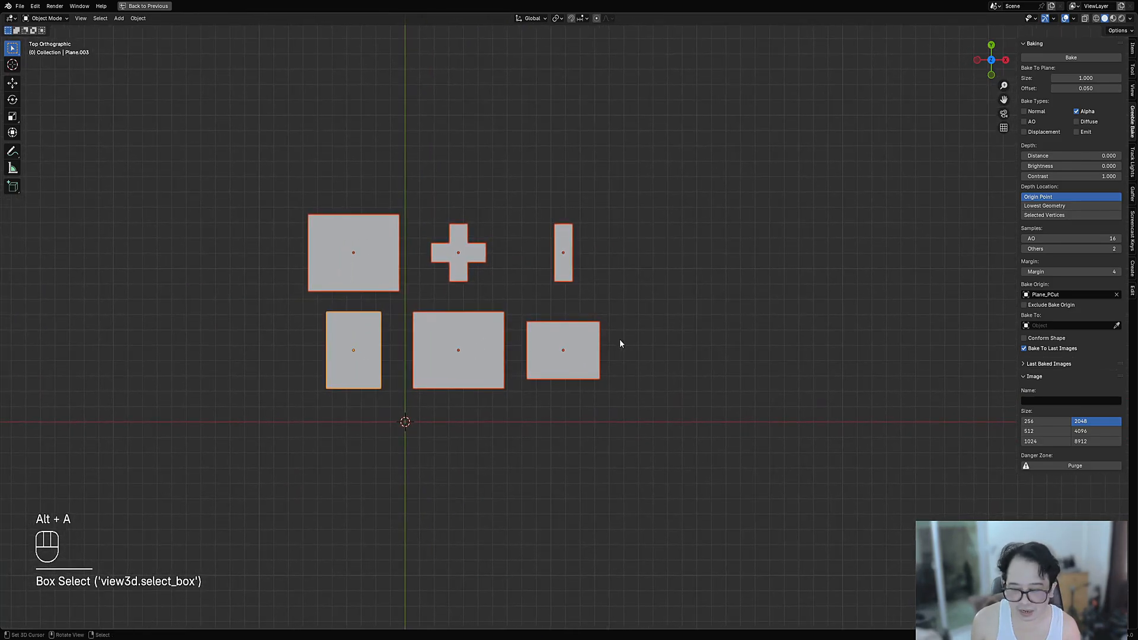
Step: Make the lower middle panel the active object of the six-panel selection, save the file and hide the sidebar
{"action": "scroll", "coordinate": [611, 345], "scroll_direction": "down", "scroll_amount": 8}
{"action": "scroll", "coordinate": [541, 308], "scroll_direction": "up", "scroll_amount": 12}
{"action": "key", "text": "w"}
{"action": "mouse_move", "coordinate": [532, 251]}
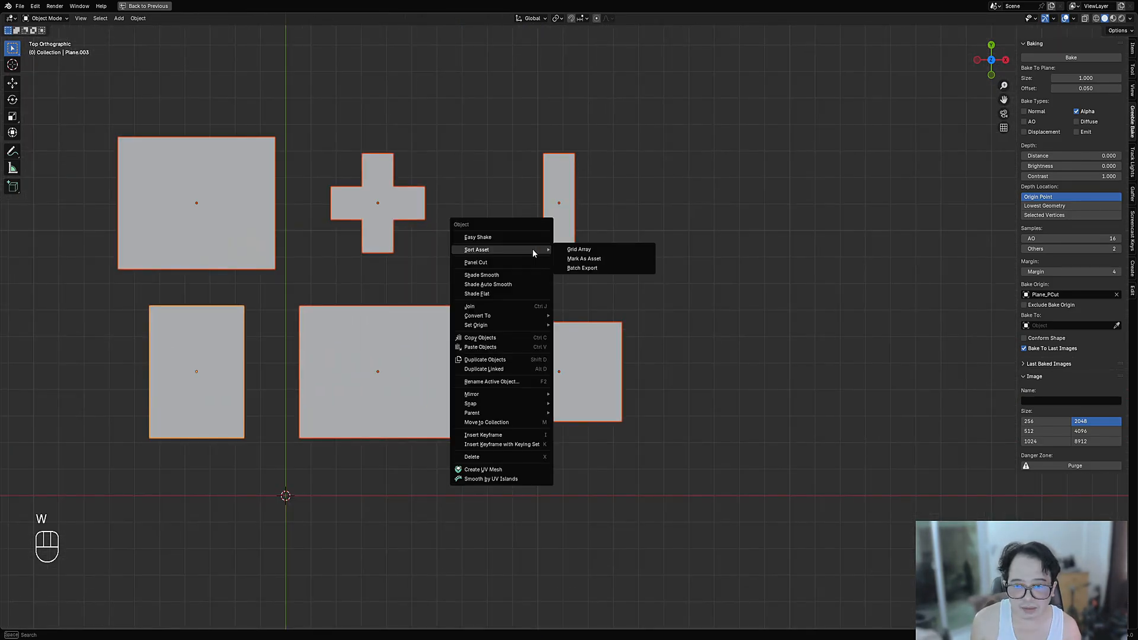
{"action": "left_click", "coordinate": [307, 421], "text": "shift"}
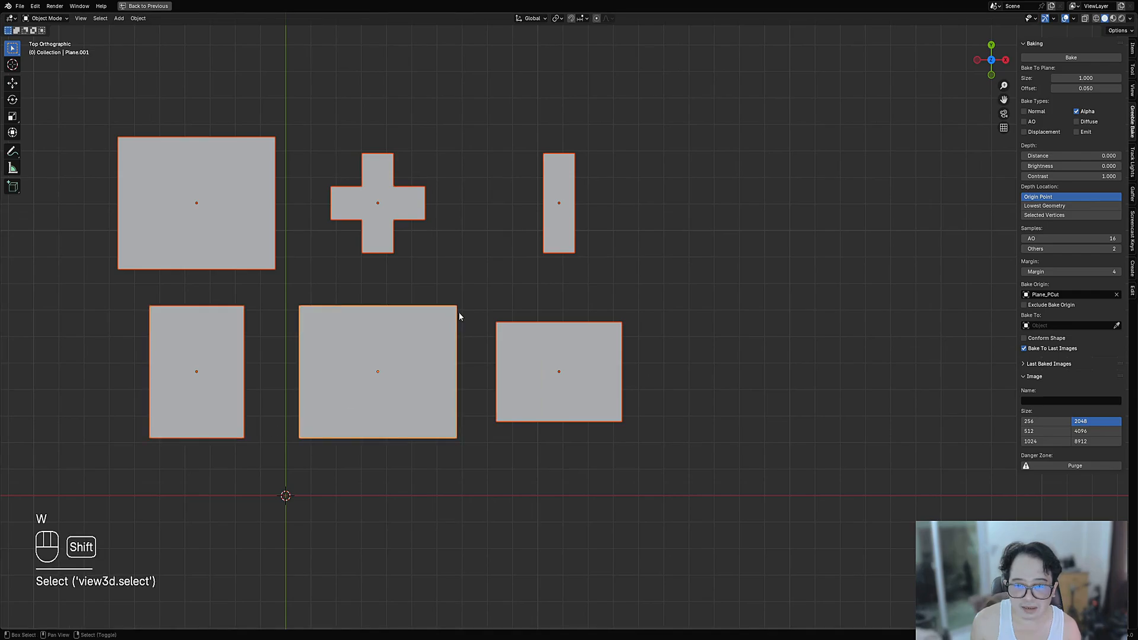
{"action": "key", "text": "ctrl+s"}
{"action": "key", "text": "n"}
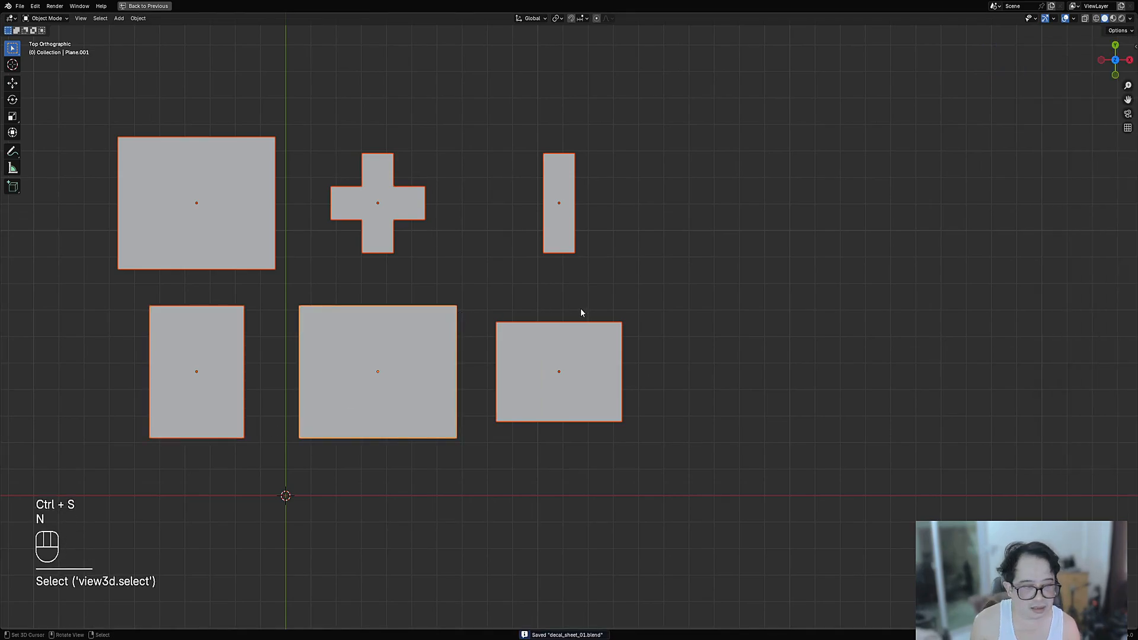
Step: Start Mark As Asset for the six selected panels, sorted by Active, and enter the name "decal tests"
{"action": "key", "text": "w"}
{"action": "mouse_move", "coordinate": [590, 246]}
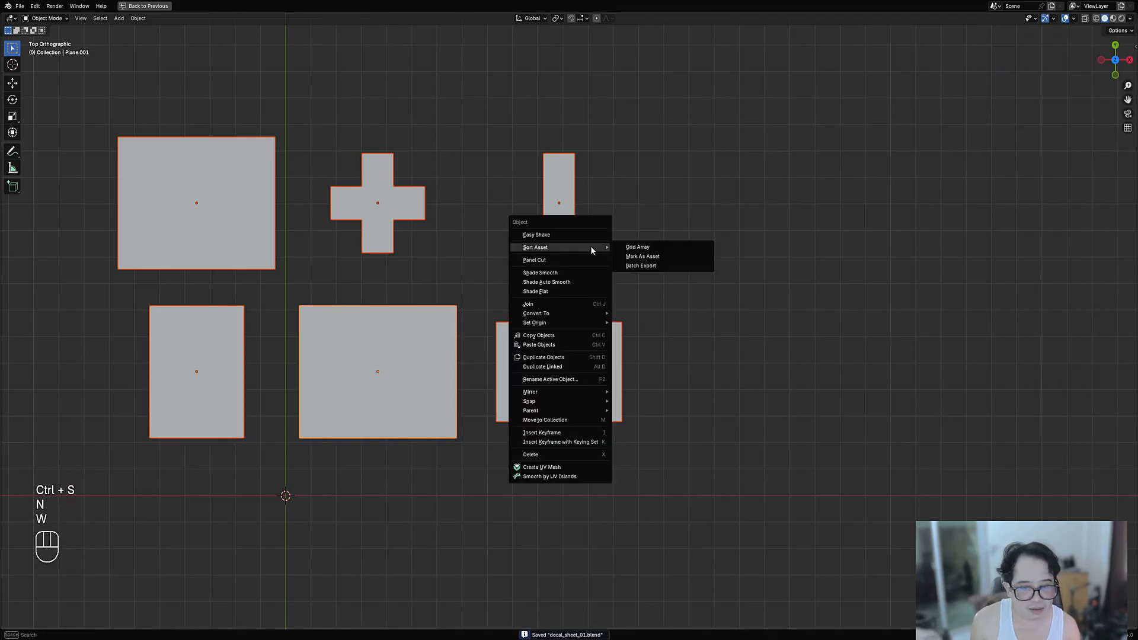
{"action": "left_click", "coordinate": [624, 260]}
{"action": "left_click_drag", "start_coordinate": [640, 246], "coordinate": [683, 202]}
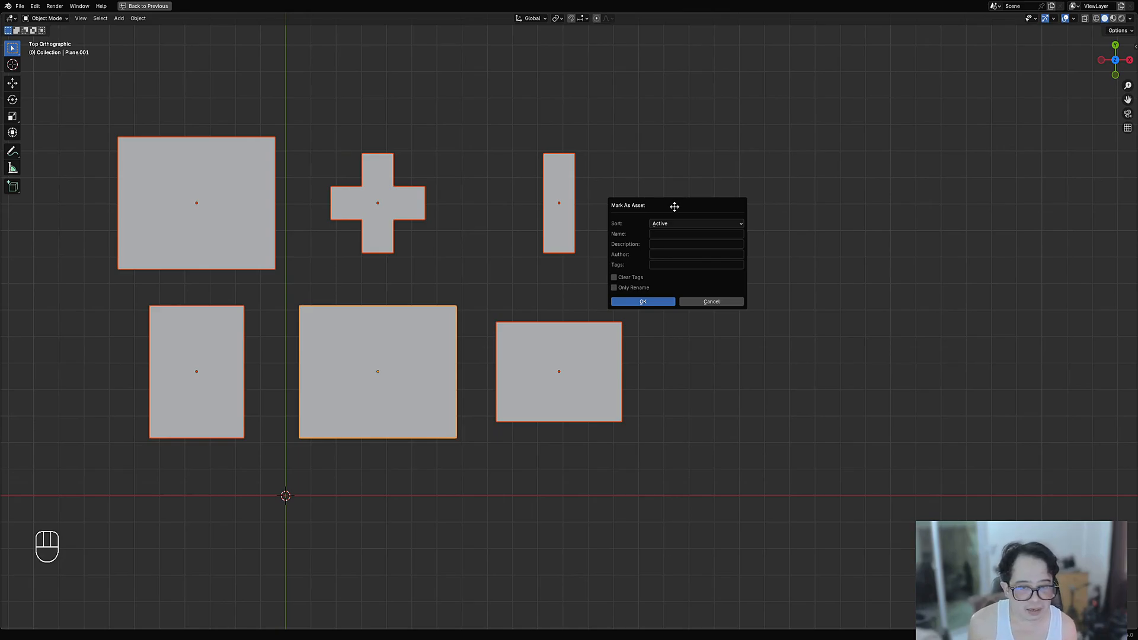
{"action": "left_click", "coordinate": [655, 234]}
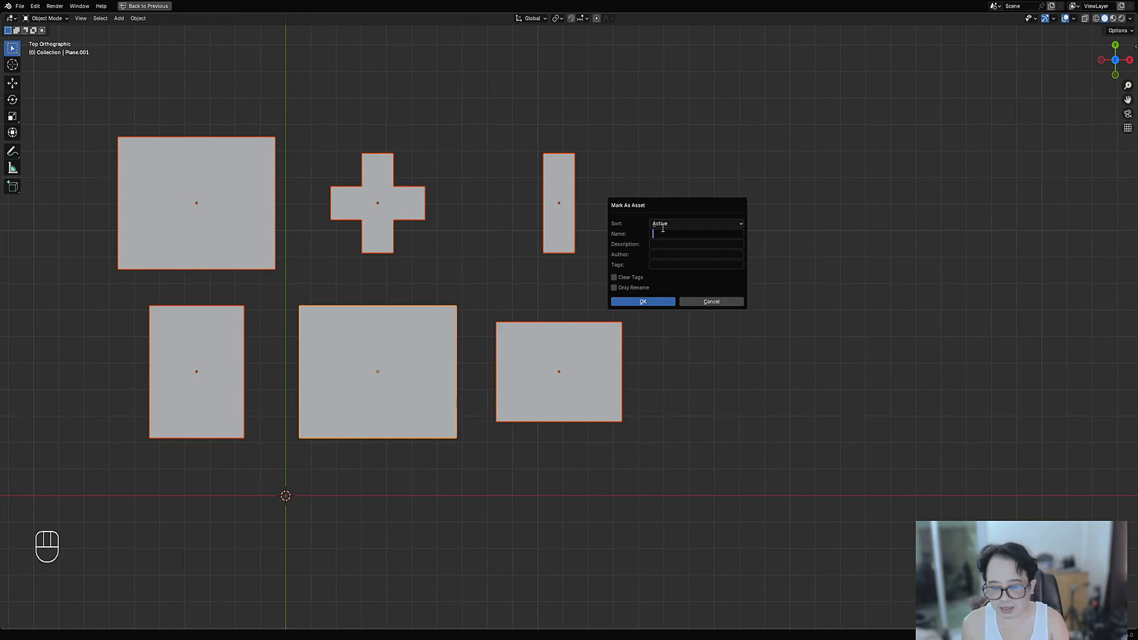
{"action": "type", "text": "decal"}
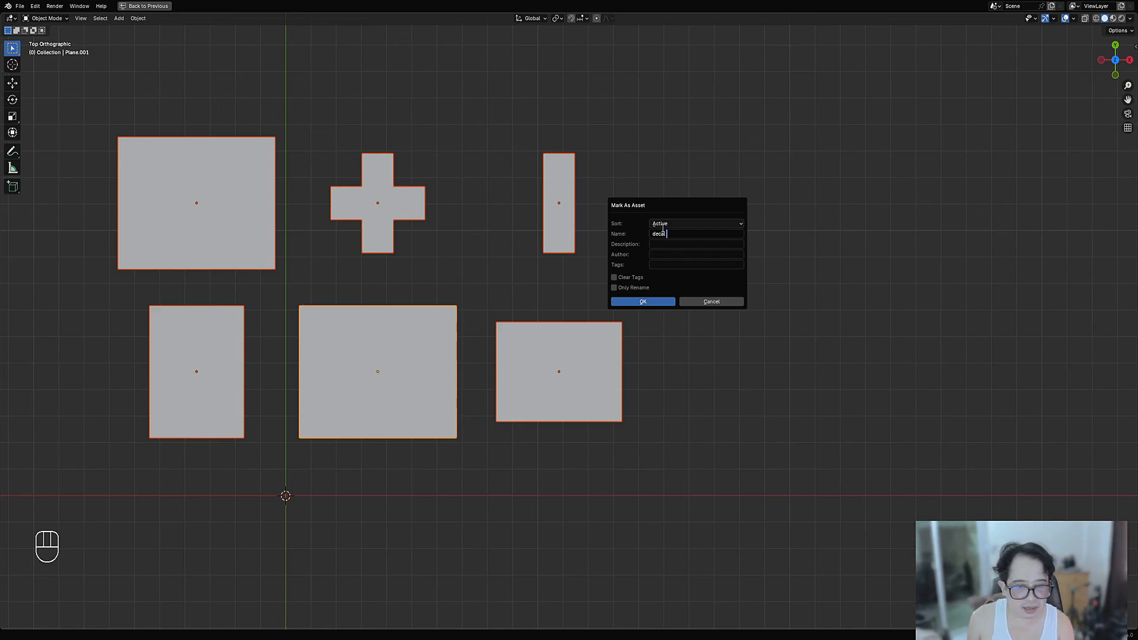
{"action": "type", "text": " tests"}
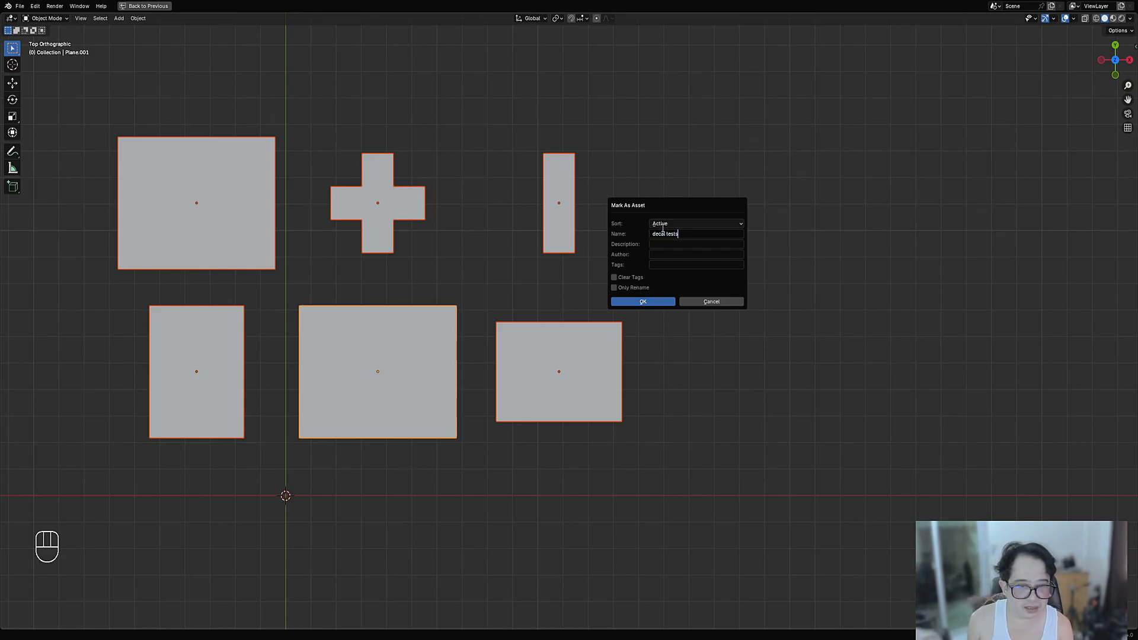
Step: Set the asset description to "simple decals" and the author to "me"
{"action": "left_click", "coordinate": [669, 243]}
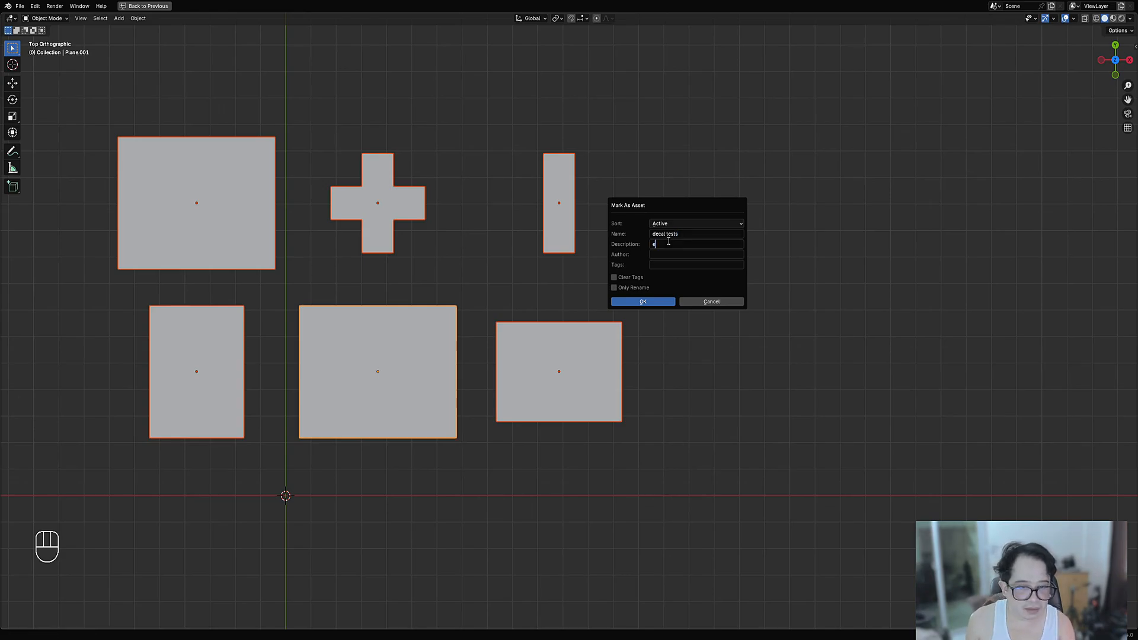
{"action": "type", "text": "simple"}
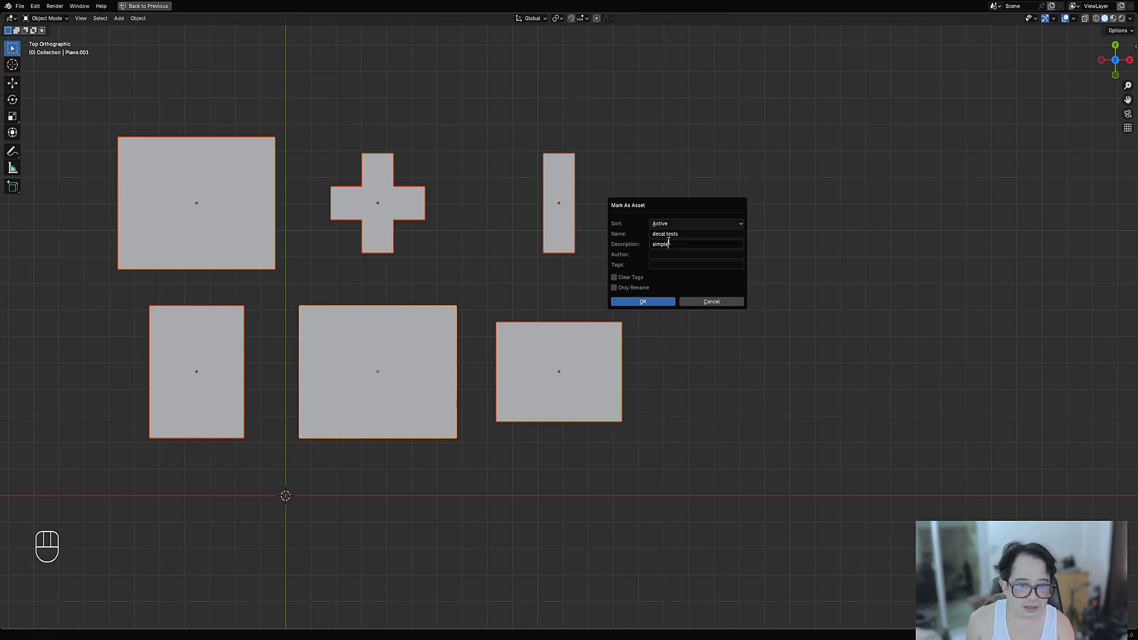
{"action": "type", "text": " decals"}
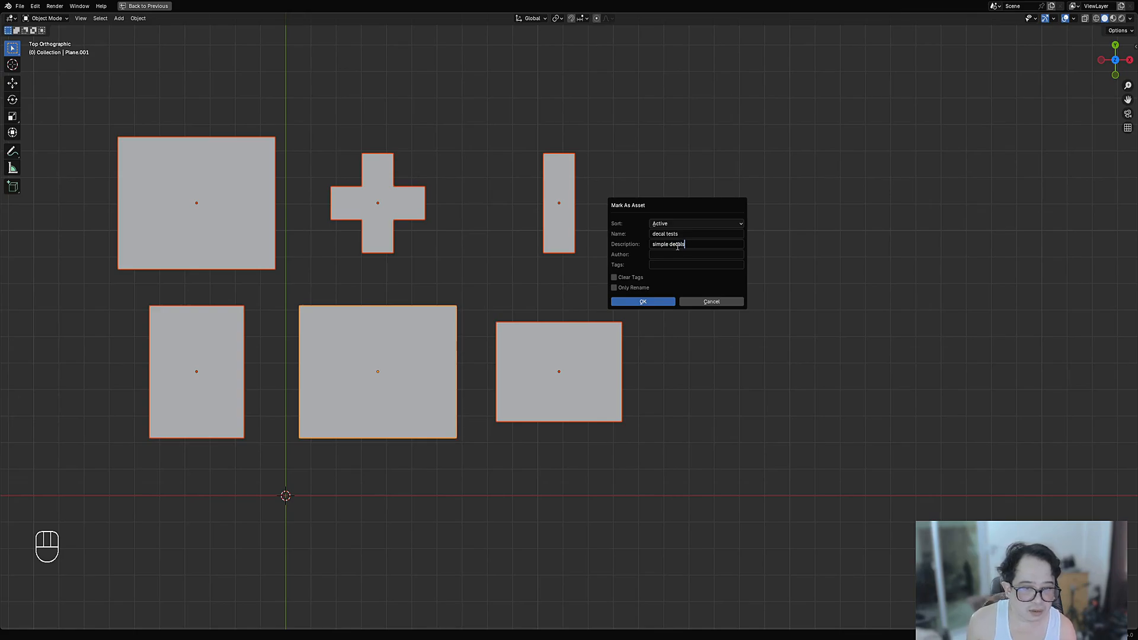
{"action": "left_click", "coordinate": [676, 254]}
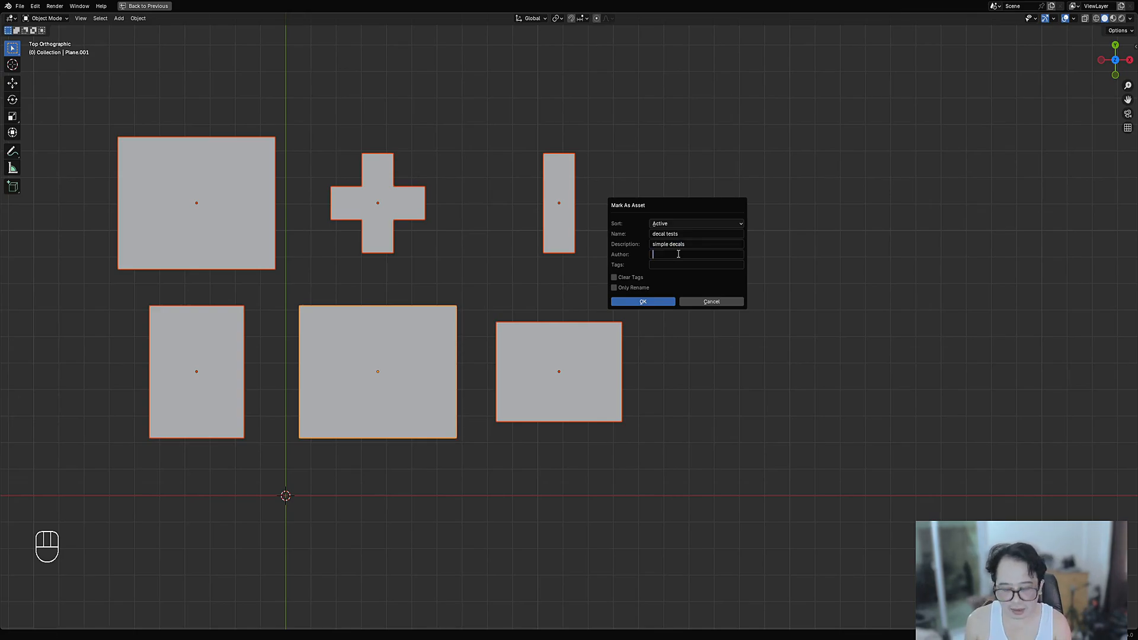
{"action": "type", "text": "me"}
{"action": "key", "text": "Return"}
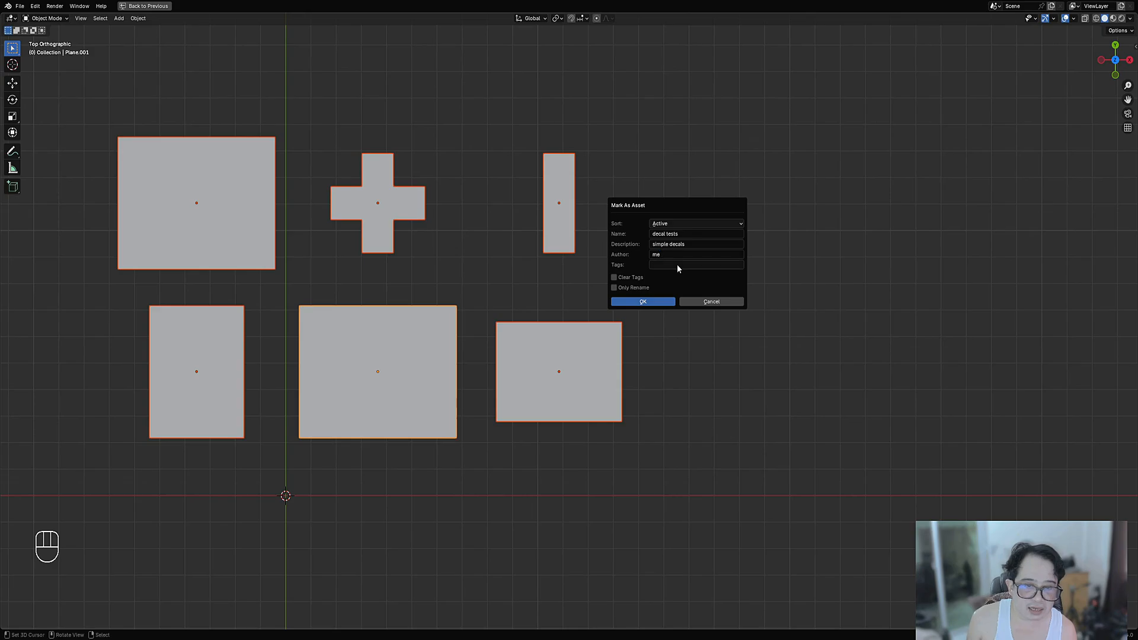
Step: Enter the tag "decal tests" and mark the six panels as assets
{"action": "left_click", "coordinate": [678, 265]}
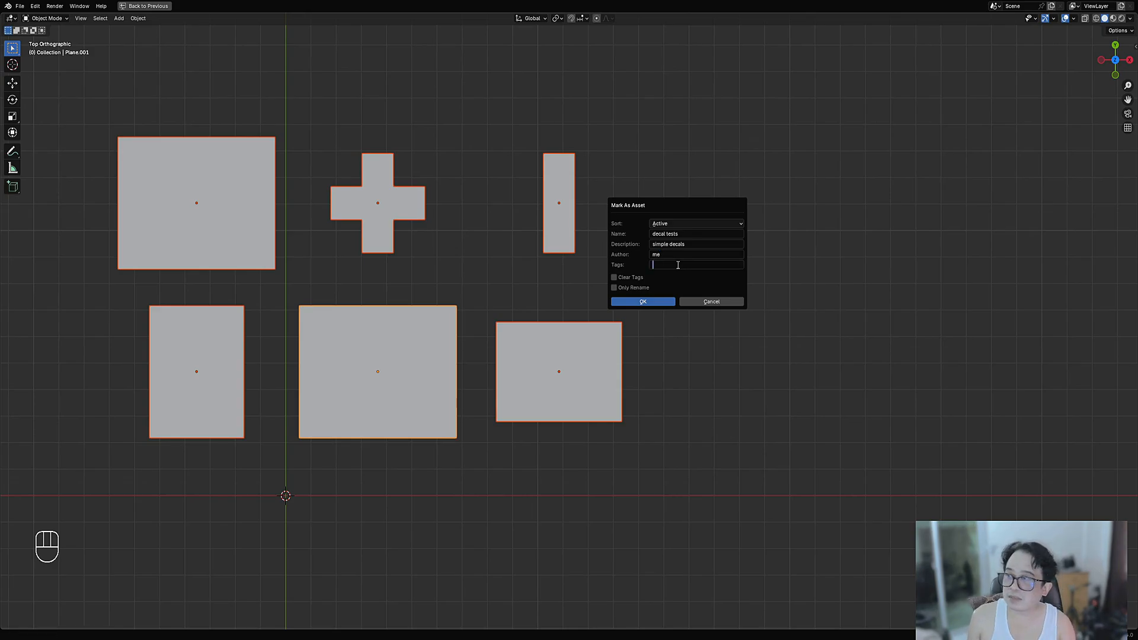
{"action": "type", "text": "decal tests"}
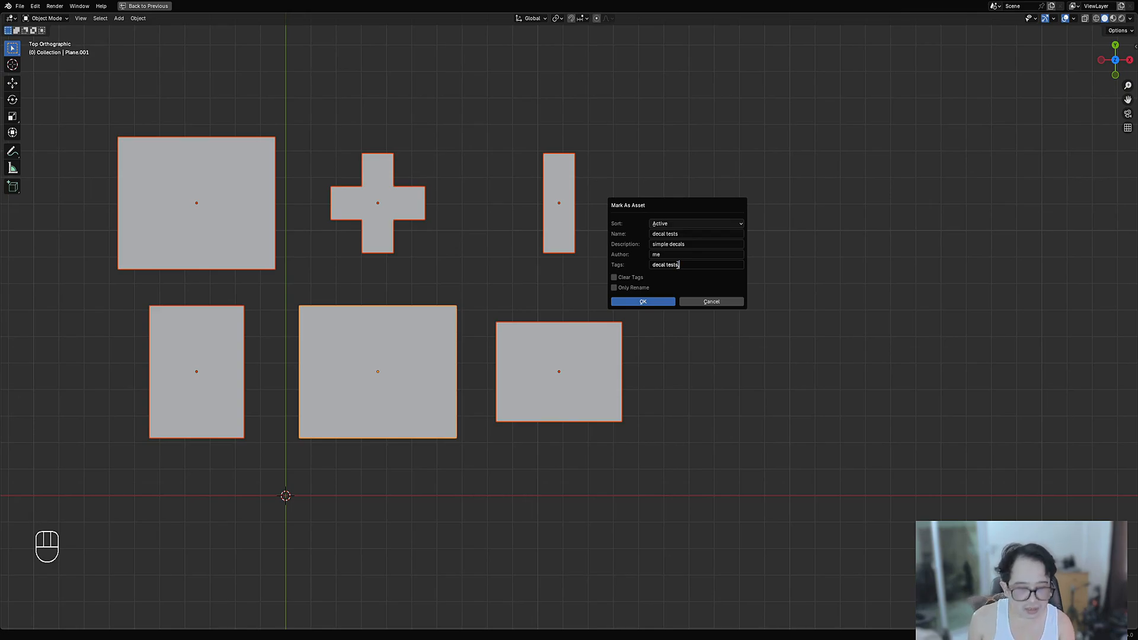
{"action": "key", "text": "BackSpace"}
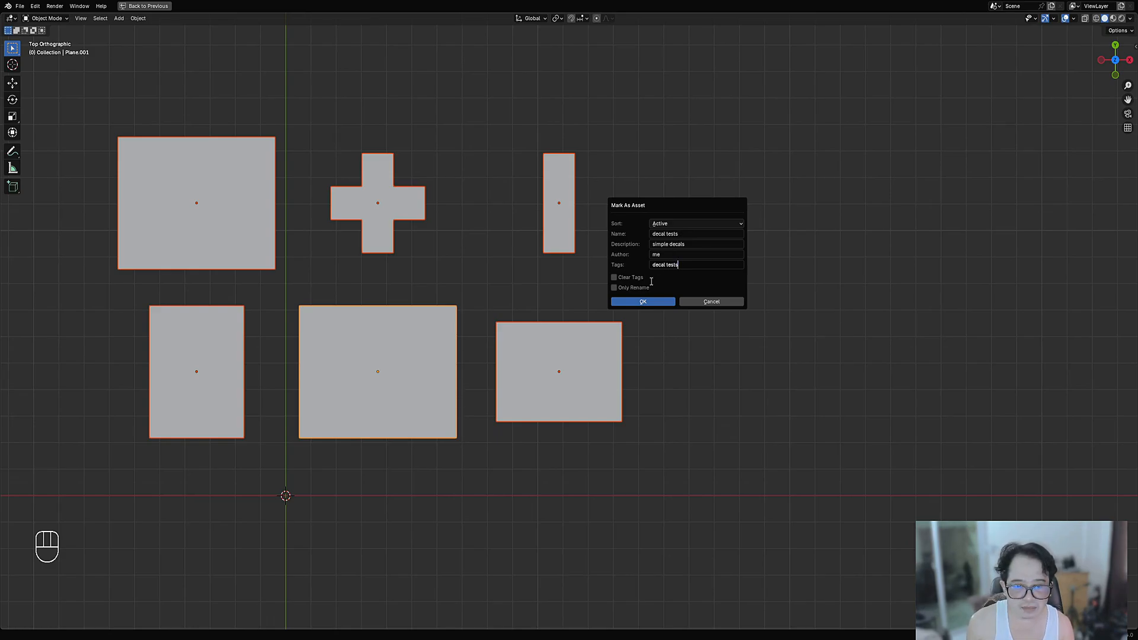
{"action": "key", "text": "Return"}
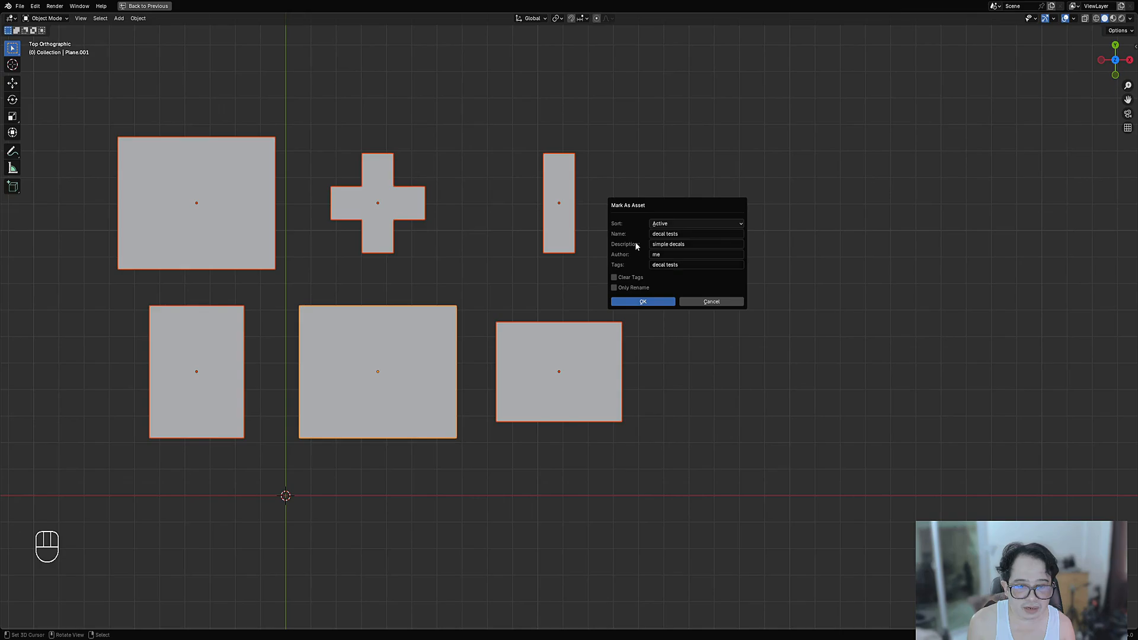
{"action": "left_click", "coordinate": [644, 302]}
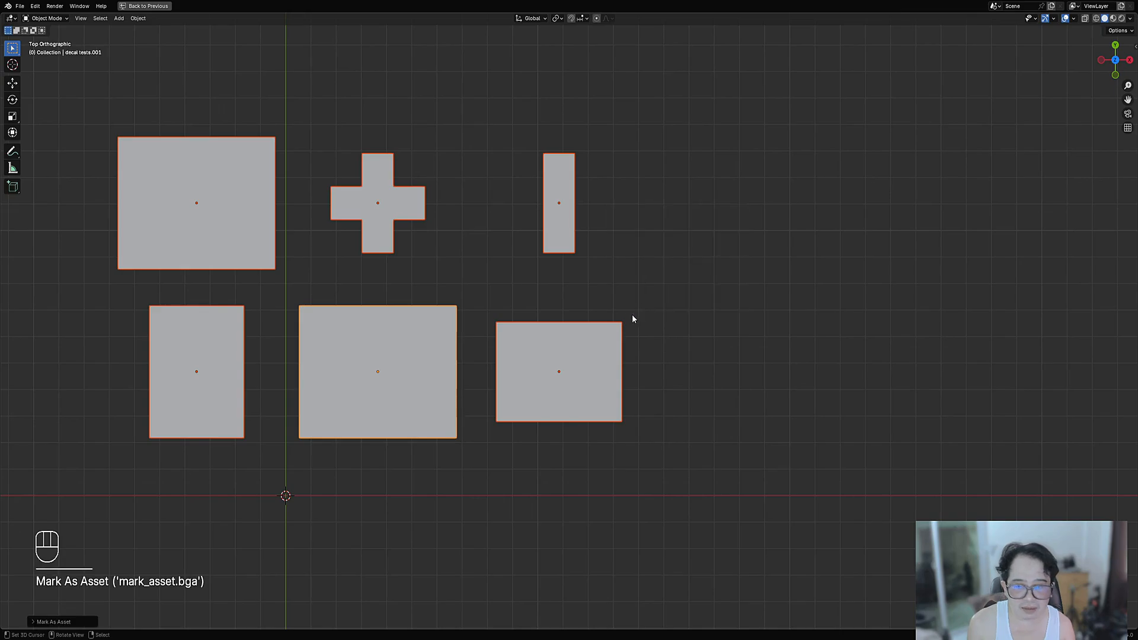
Step: Preview the panels in rendered shading, hide the viewport overlays and return to solid shading
{"action": "scroll", "coordinate": [539, 239], "scroll_direction": "down", "scroll_amount": 3}
{"action": "key", "text": "z"}
{"action": "left_click", "coordinate": [582, 215]}
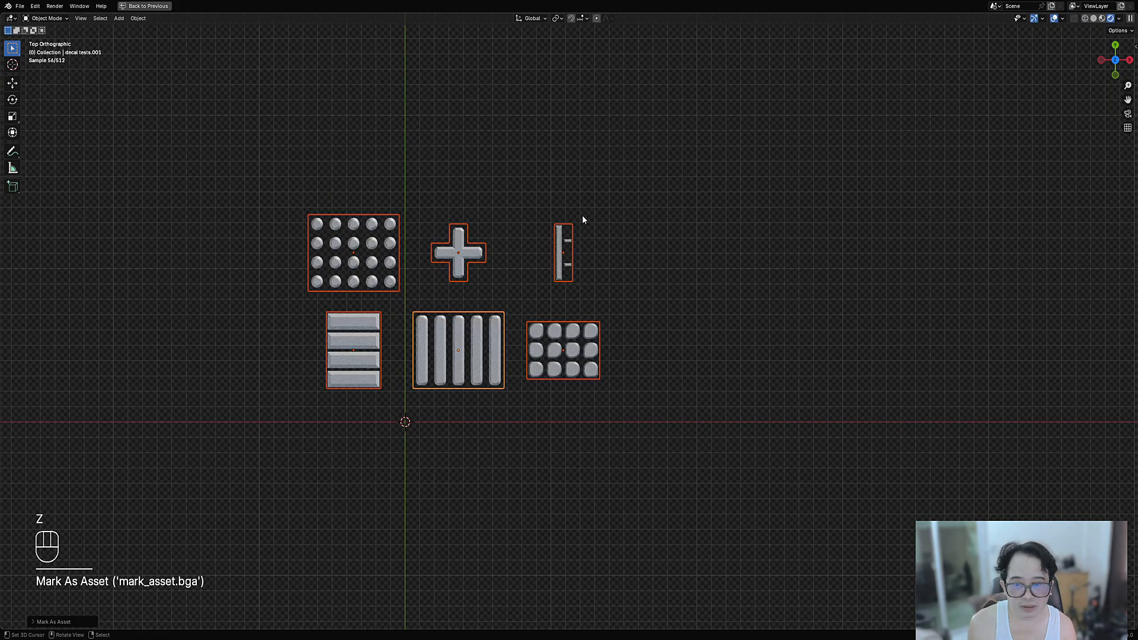
{"action": "key", "text": "shift+alt+z"}
{"action": "key", "text": "z"}
{"action": "left_click", "coordinate": [657, 254]}
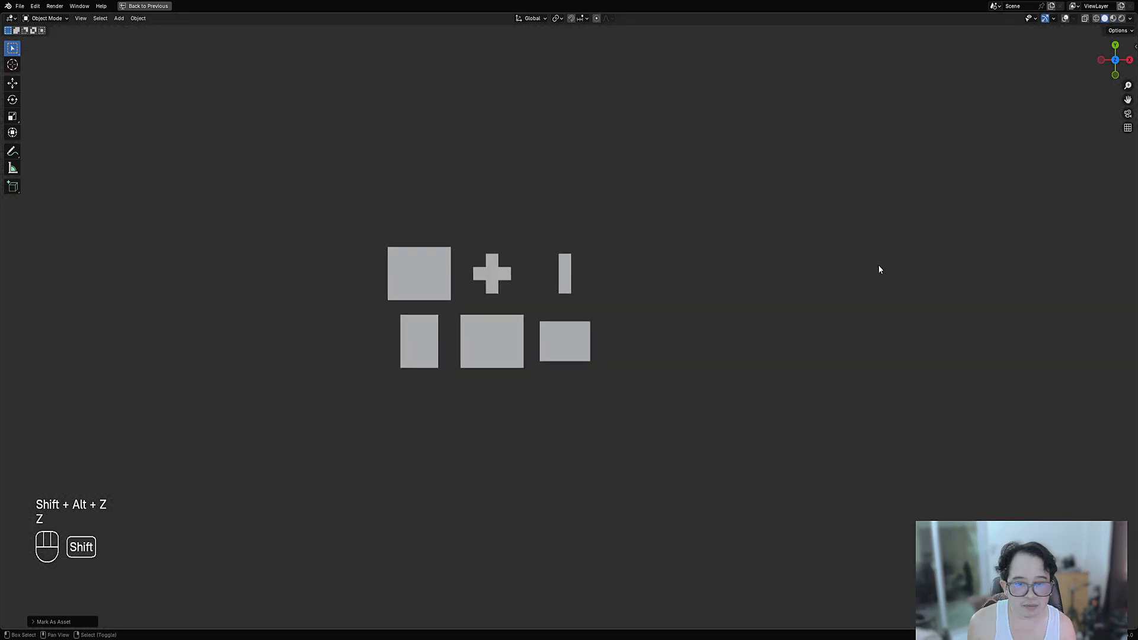
Step: Add a cube mesh and move it into the empty space to the right of the panel grid
{"action": "middle_click_drag", "start_coordinate": [878, 264], "coordinate": [622, 345], "text": "shift"}
{"action": "key", "text": "shift+a"}
{"action": "mouse_move", "coordinate": [435, 186]}
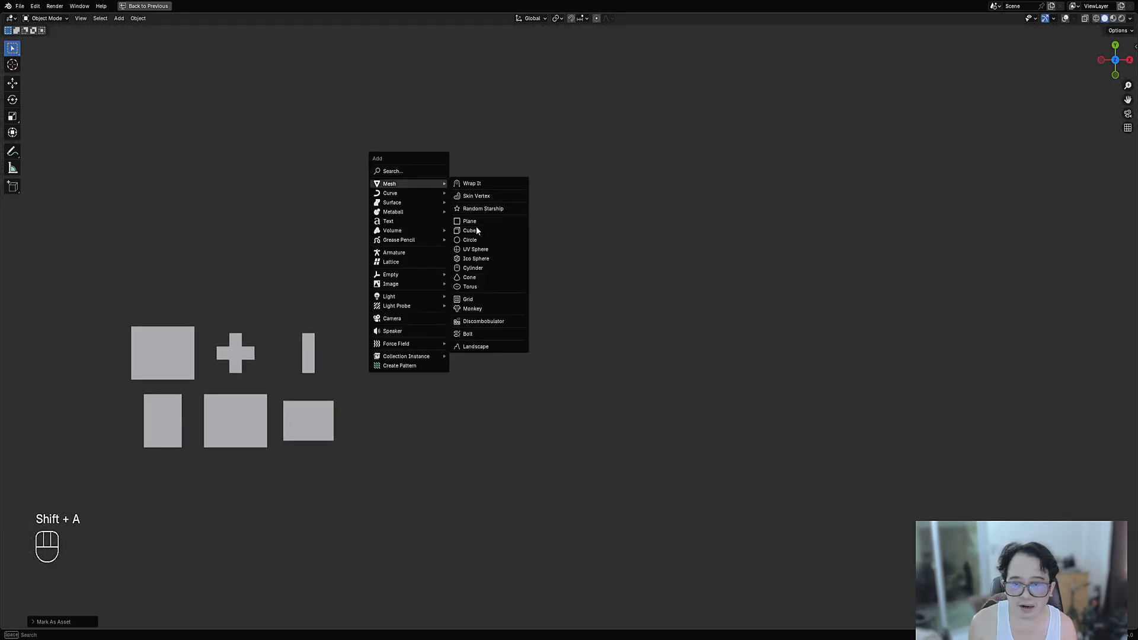
{"action": "left_click", "coordinate": [474, 231]}
{"action": "key", "text": "g"}
{"action": "left_click", "coordinate": [584, 406]}
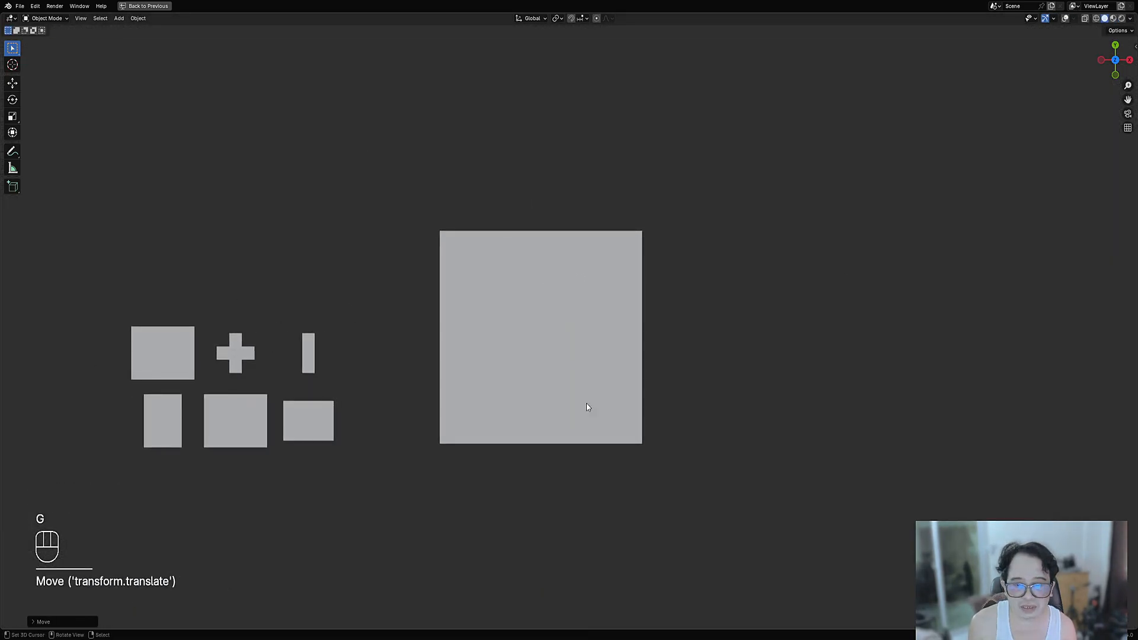
Step: Restore the full layout and give the cube a new material with Metallic 1.000 and a grey base colour of value 0.312
{"action": "middle_click_drag", "start_coordinate": [584, 406], "coordinate": [610, 339]}
{"action": "key", "text": "ctrl+space"}
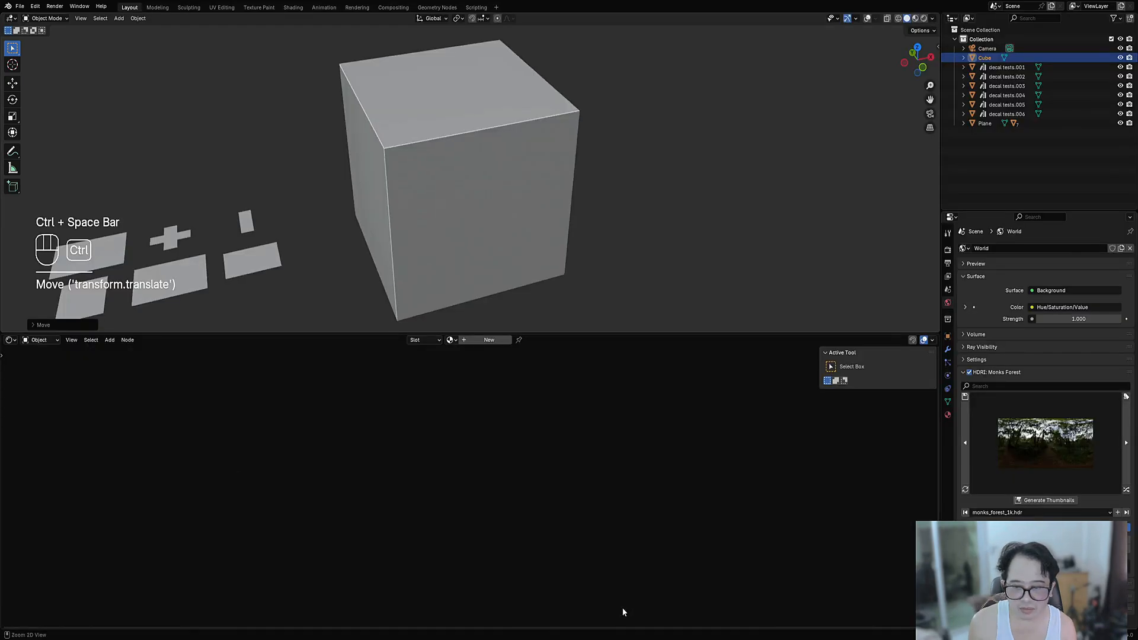
{"action": "left_click", "coordinate": [484, 341]}
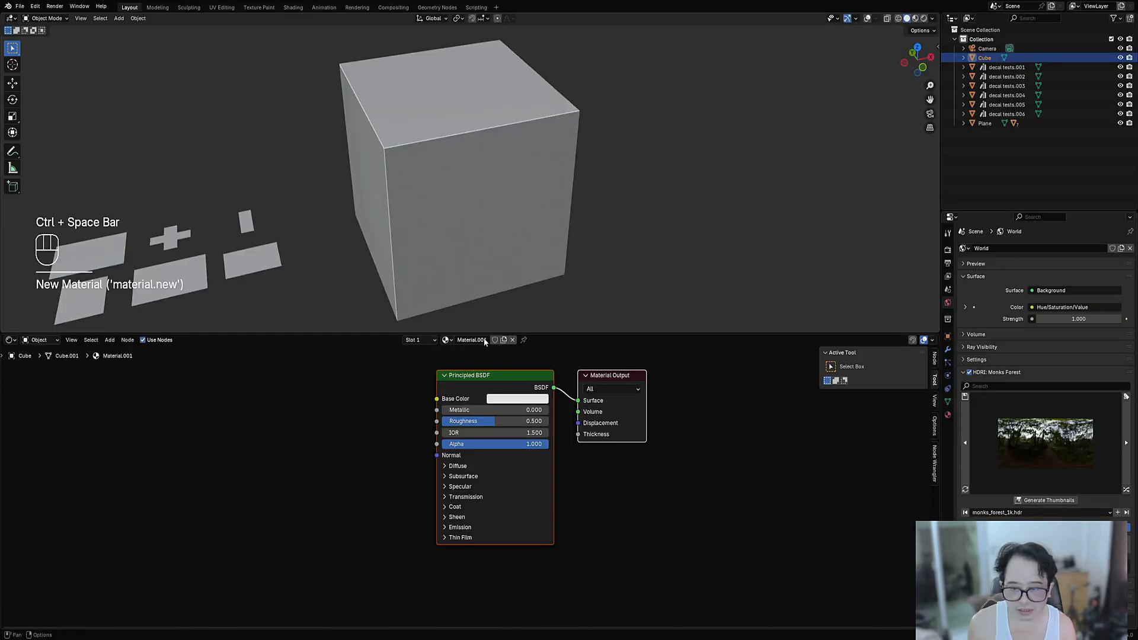
{"action": "left_click_drag", "start_coordinate": [498, 409], "coordinate": [551, 410]}
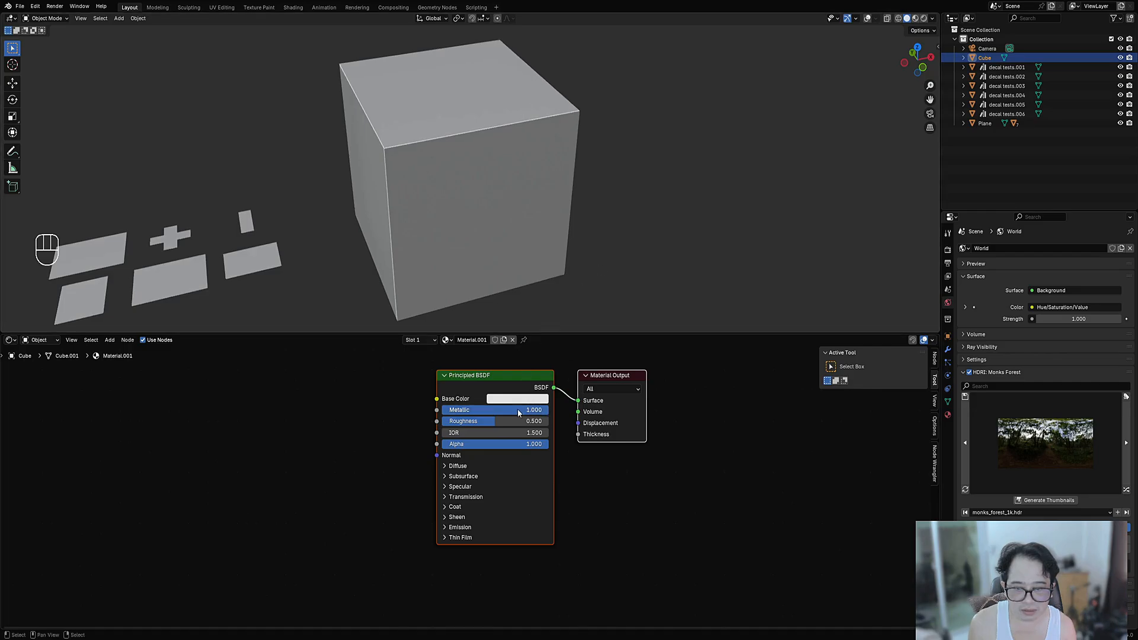
{"action": "left_click", "coordinate": [517, 398]}
{"action": "left_click_drag", "start_coordinate": [577, 287], "coordinate": [576, 264]}
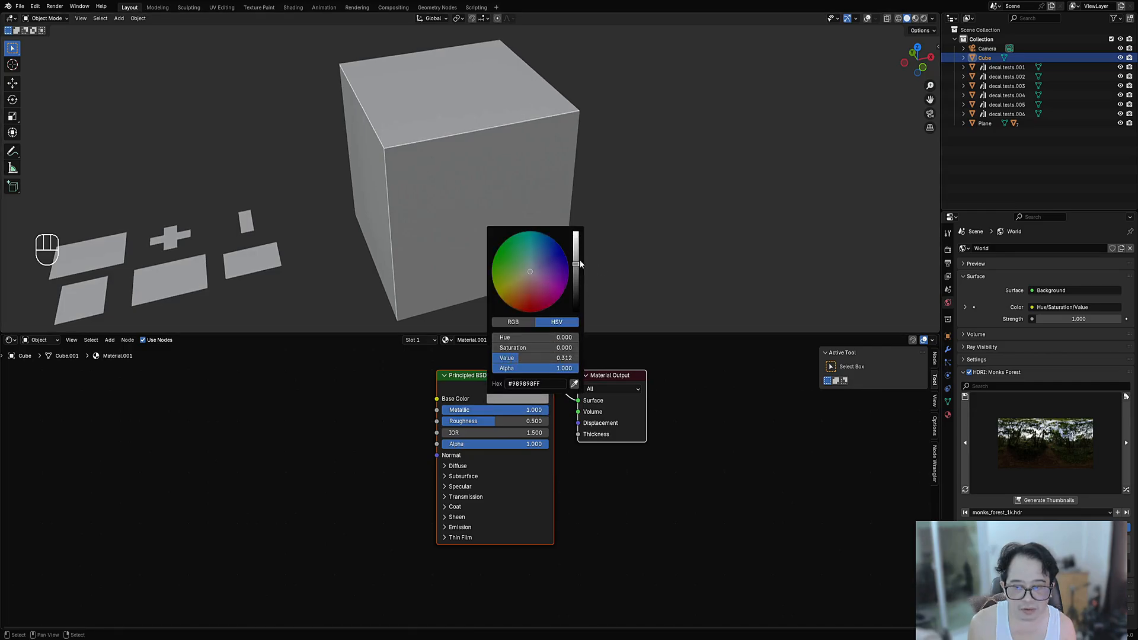
Step: Hide every object except the cube and view the cube from a raised corner angle
{"action": "left_click", "coordinate": [499, 170]}
{"action": "key", "text": "shift+h"}
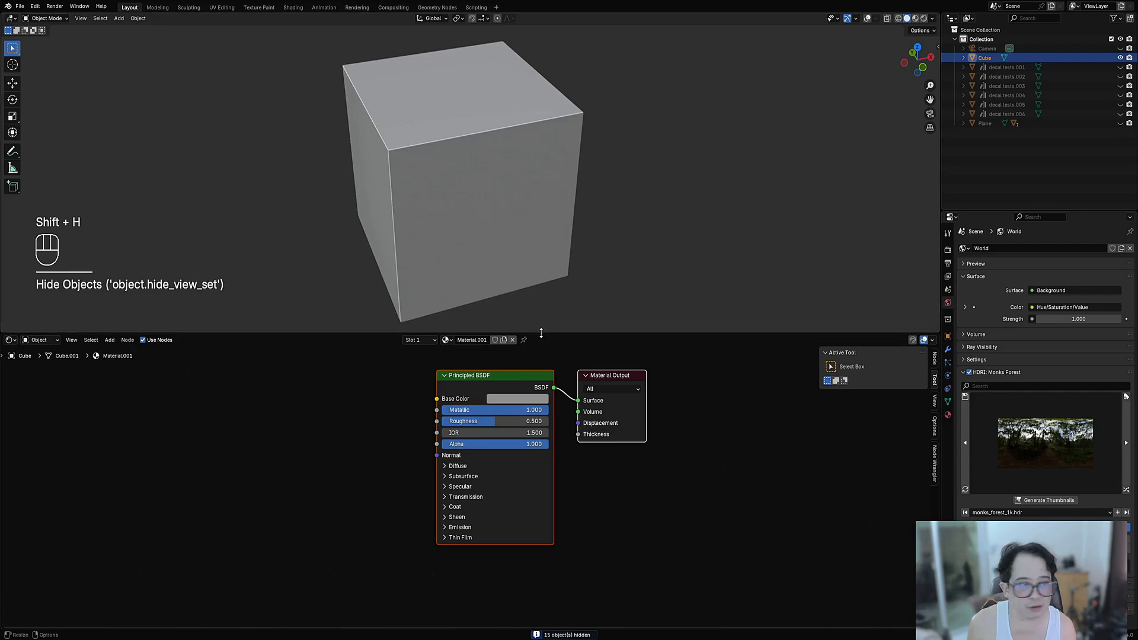
{"action": "middle_click_drag", "start_coordinate": [533, 189], "coordinate": [566, 193]}
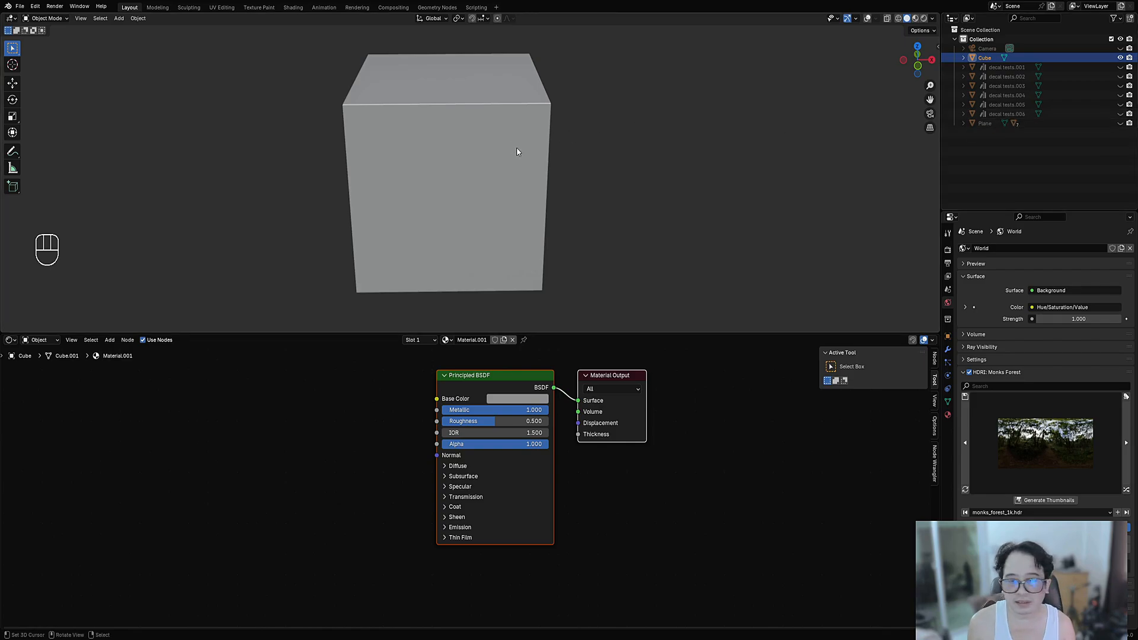
{"action": "middle_click_drag", "start_coordinate": [517, 152], "coordinate": [586, 172]}
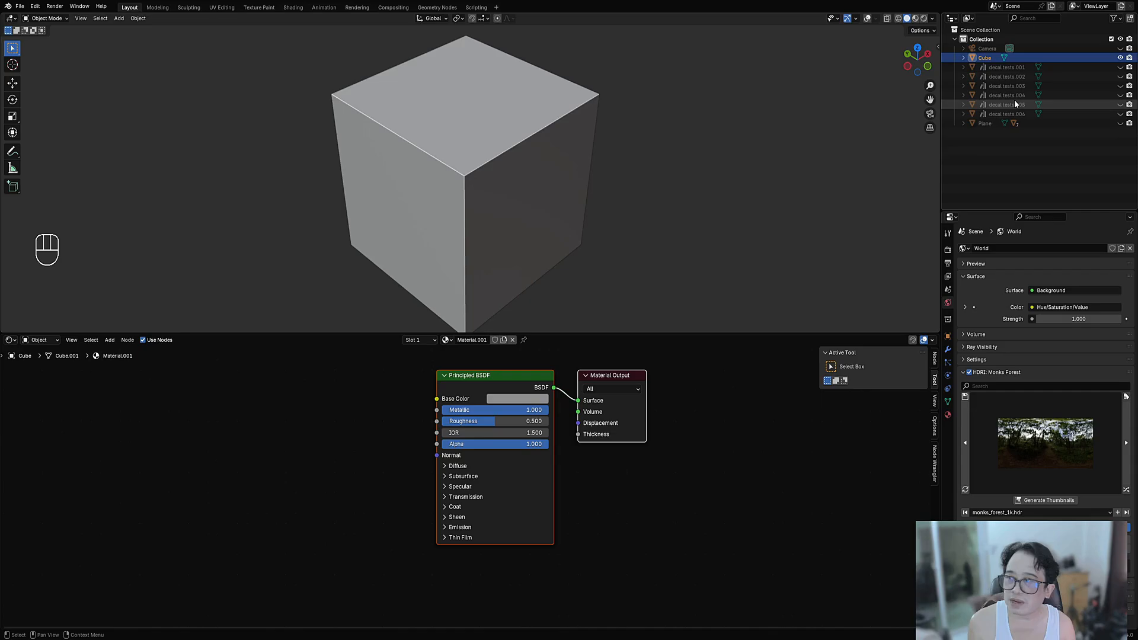
Step: Enlarge the 3D viewport by shrinking the shader editor, and switch the cube to rendered shading
{"action": "key", "text": "n"}
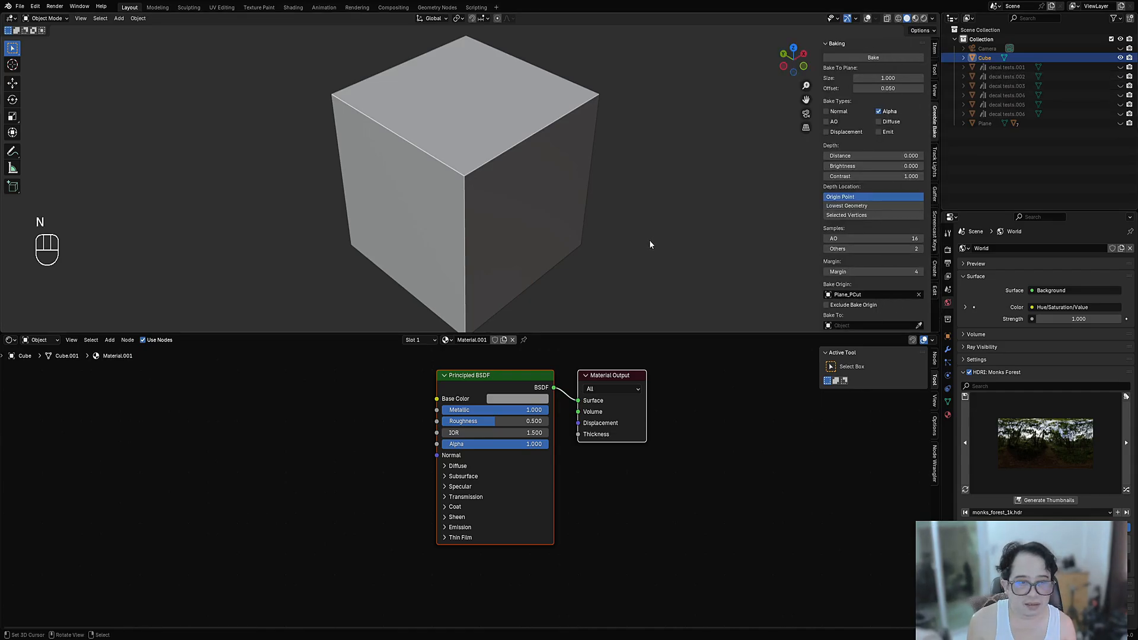
{"action": "left_click_drag", "start_coordinate": [617, 334], "coordinate": [617, 617]}
{"action": "key", "text": "n"}
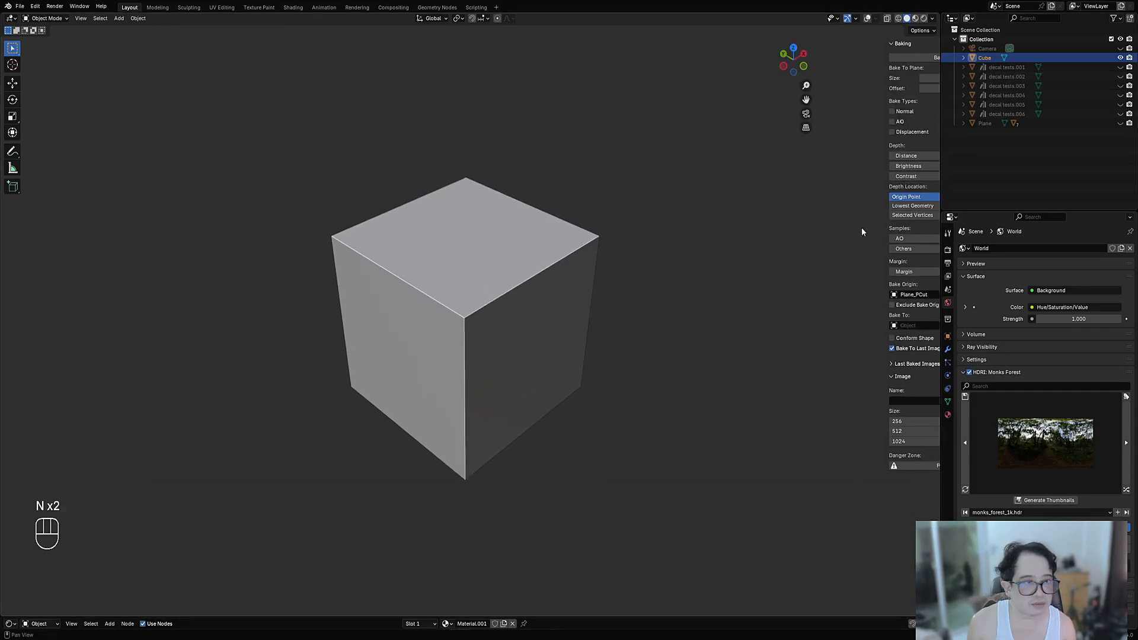
{"action": "key", "text": "z"}
{"action": "left_click", "coordinate": [597, 248]}
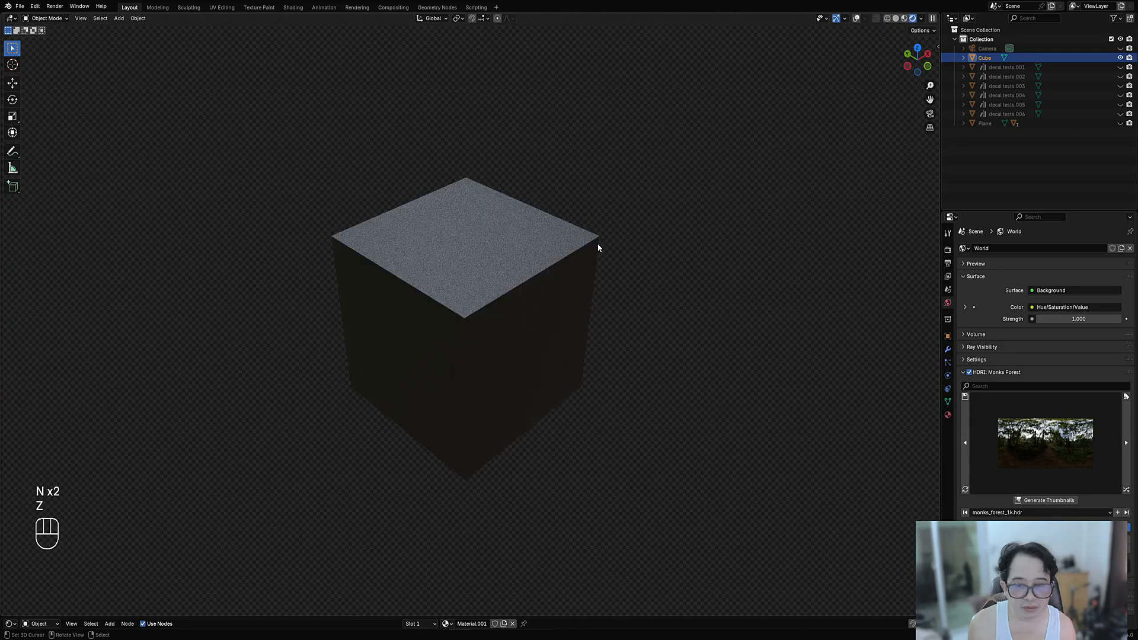
{"action": "middle_click_drag", "start_coordinate": [598, 248], "coordinate": [570, 230]}
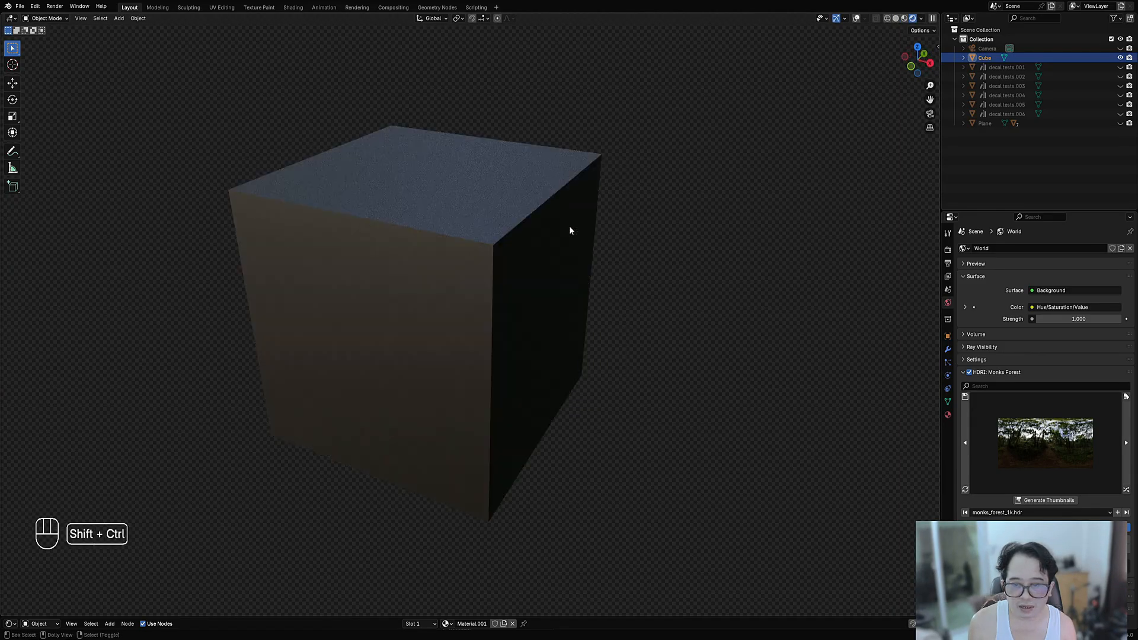
Step: Apply a Micro Bevel to the cube with Use Bevel and Harden Normals enabled
{"action": "key", "text": "shift+ctrl+x"}
{"action": "left_click", "coordinate": [536, 325]}
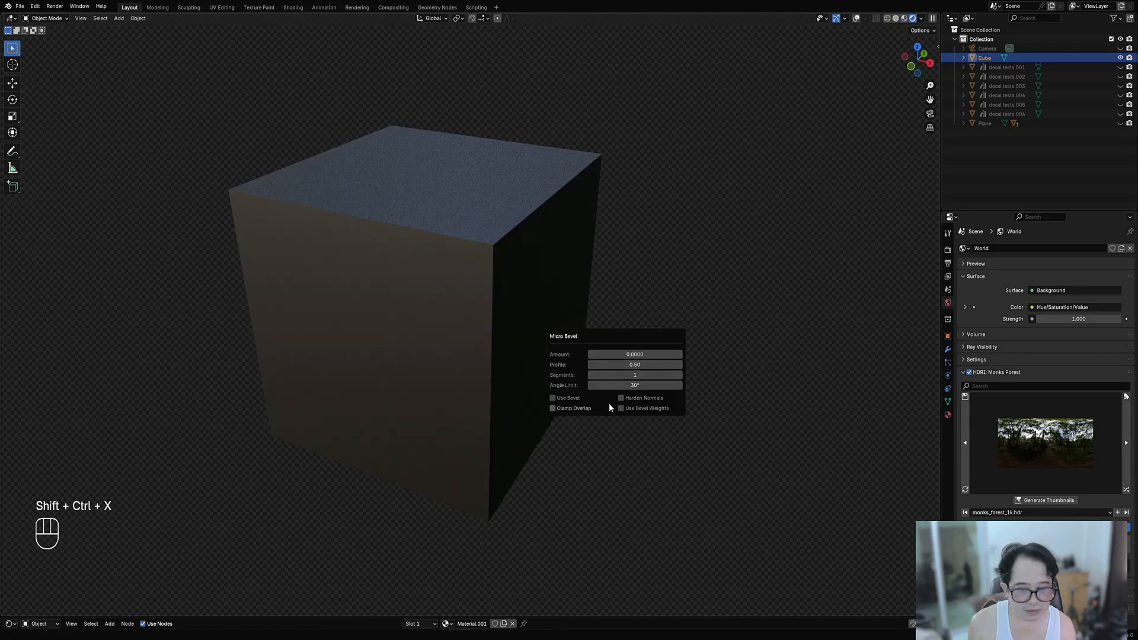
{"action": "left_click", "coordinate": [585, 397]}
{"action": "left_click", "coordinate": [643, 397]}
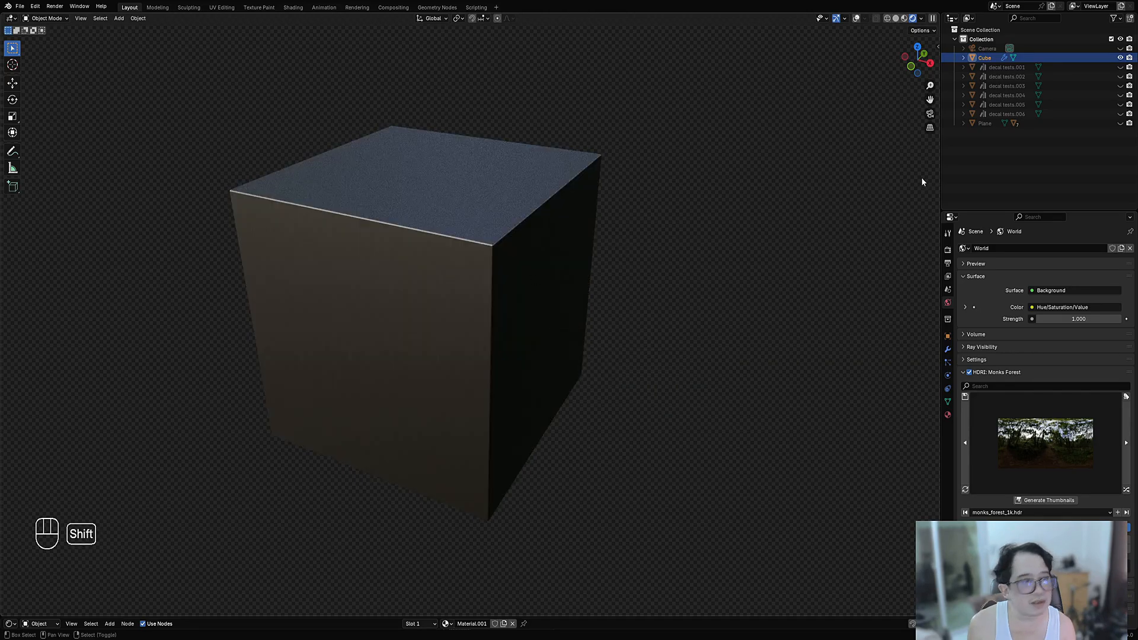
Step: Replace the outliner with a wider Asset Browser and search it for "decal tests"
{"action": "left_click", "coordinate": [959, 19]}
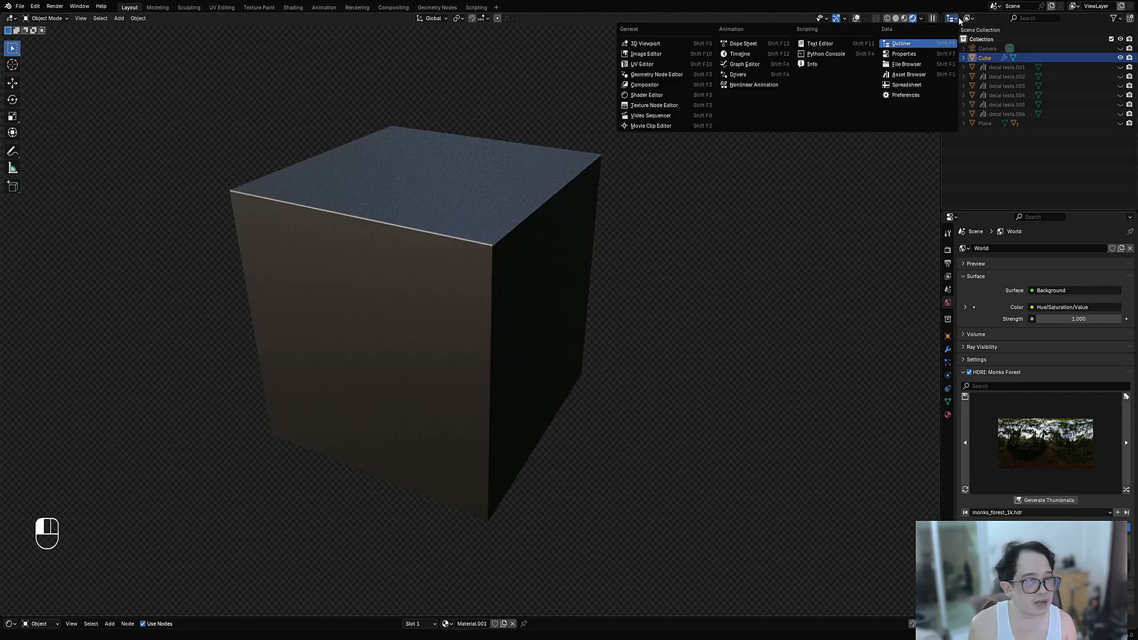
{"action": "left_click", "coordinate": [907, 74]}
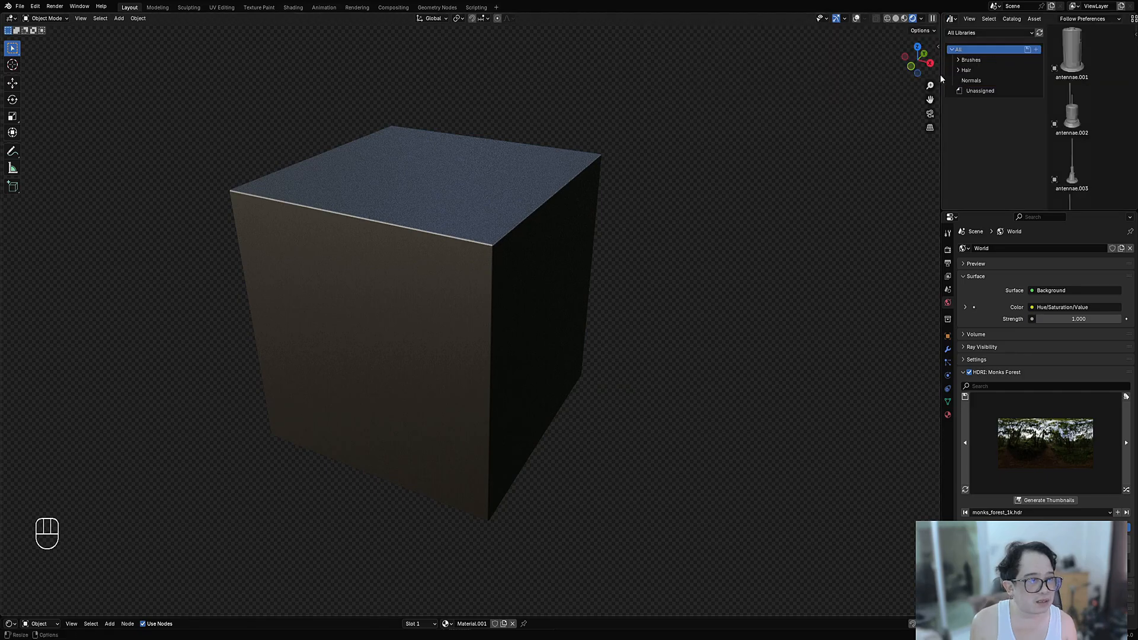
{"action": "left_click_drag", "start_coordinate": [941, 114], "coordinate": [852, 118]}
{"action": "left_click", "coordinate": [1070, 18]}
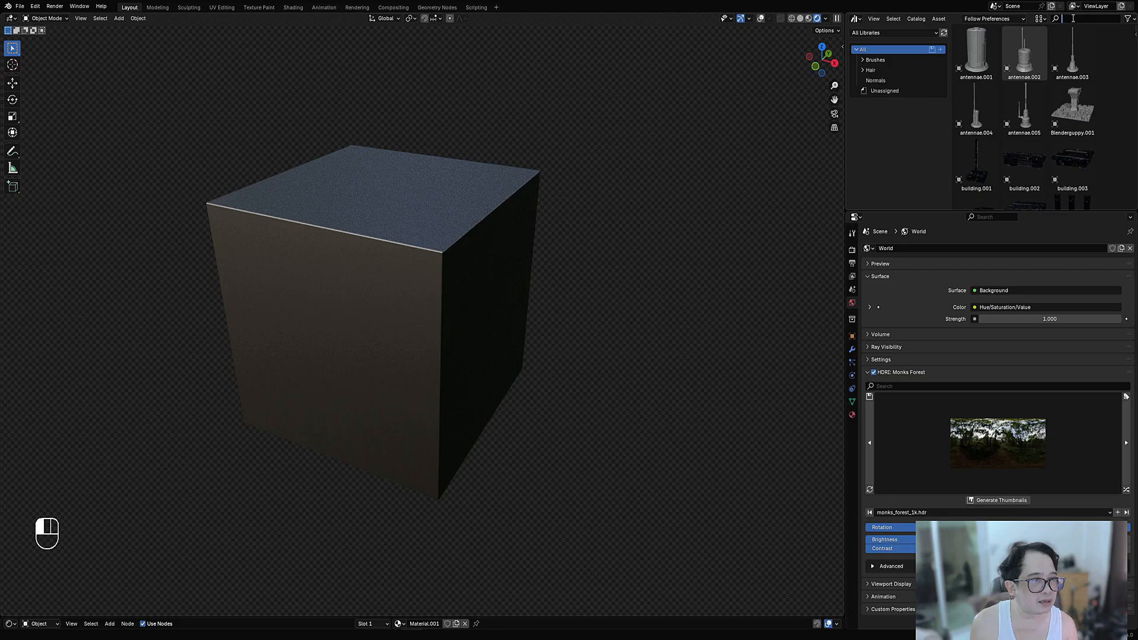
{"action": "type", "text": "decal t"}
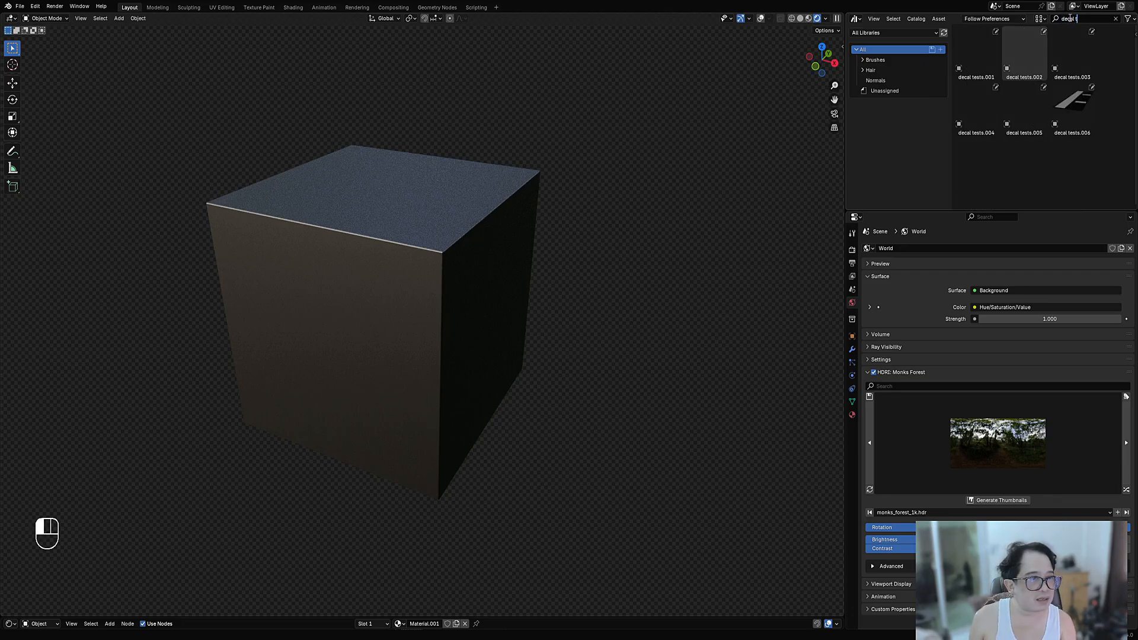
{"action": "type", "text": "ests"}
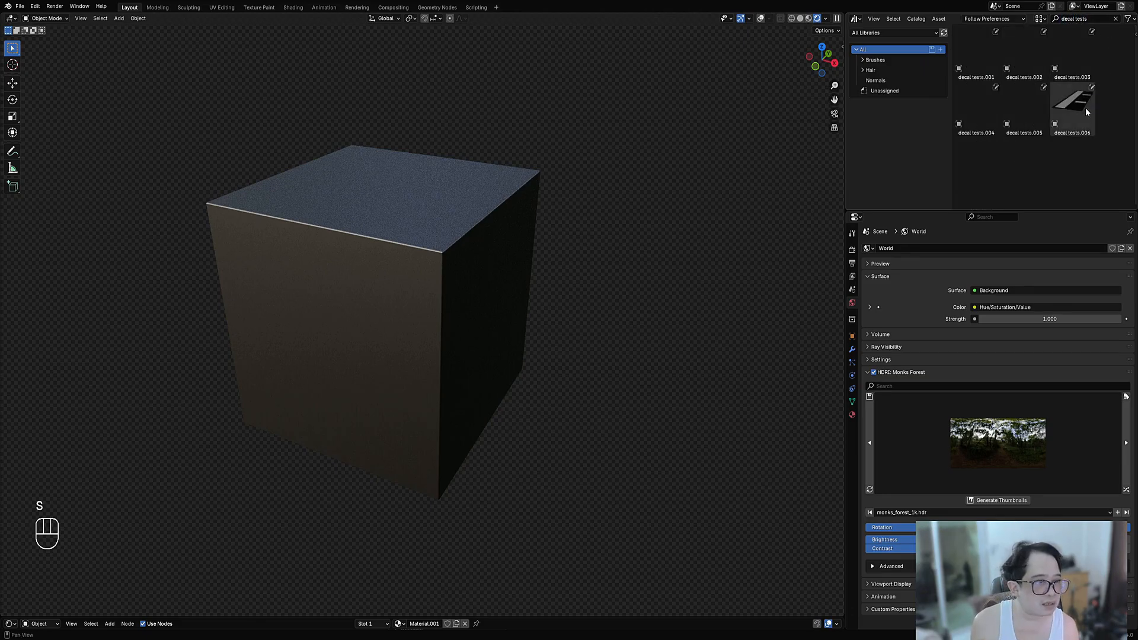
Step: Place the decal tests.001 asset on the cube's front face
{"action": "left_click", "coordinate": [1049, 178]}
{"action": "left_click", "coordinate": [985, 72]}
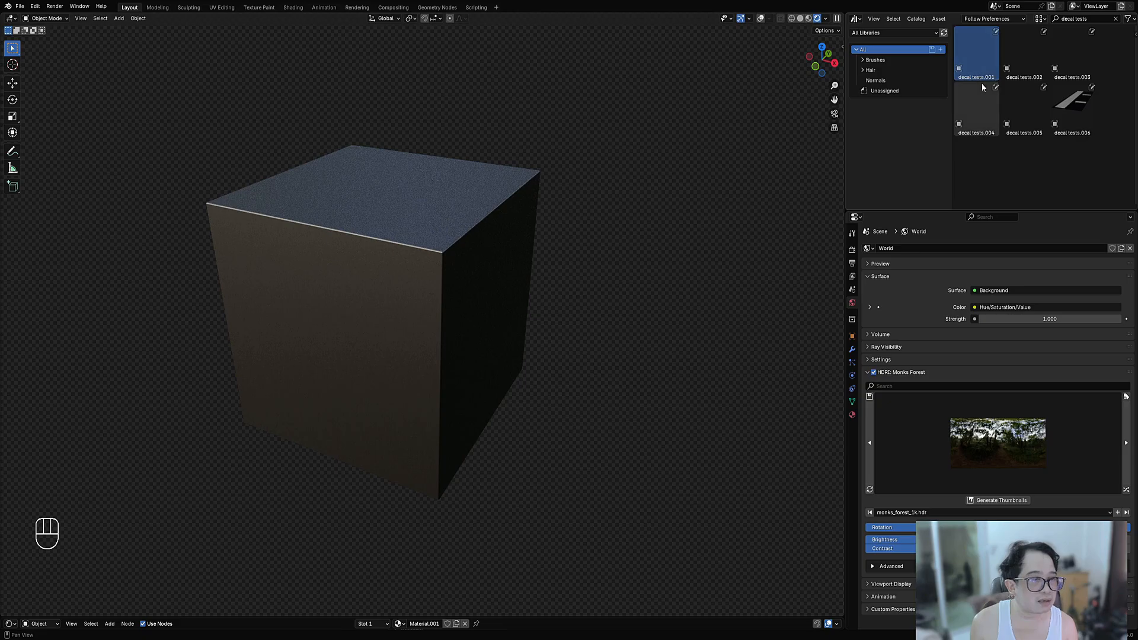
{"action": "left_click", "coordinate": [1011, 100]}
{"action": "left_click", "coordinate": [1029, 71]}
{"action": "left_click", "coordinate": [1072, 56]}
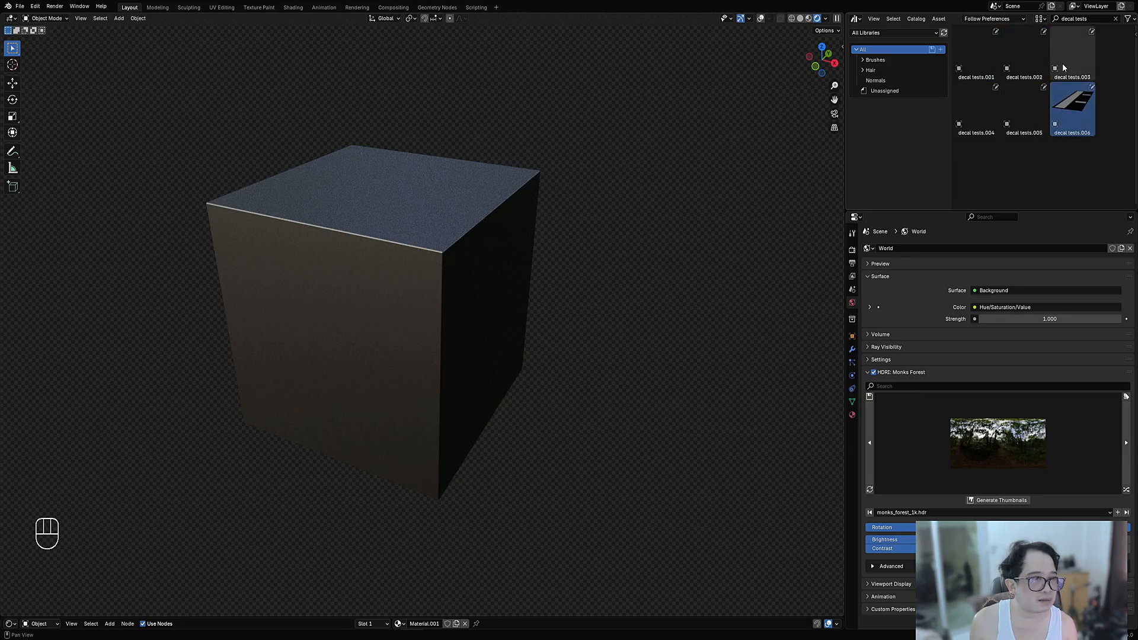
{"action": "left_click", "coordinate": [1065, 119]}
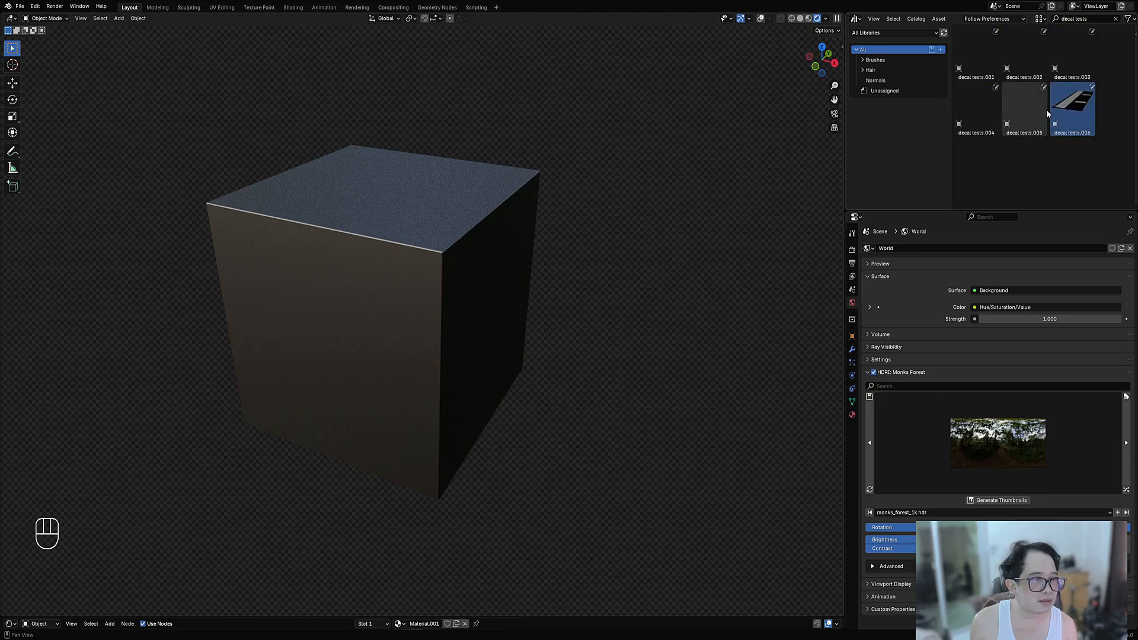
{"action": "left_click", "coordinate": [1029, 98]}
{"action": "left_click_drag", "start_coordinate": [981, 56], "coordinate": [327, 318]}
Step: Examine the slotted decal on the cube's front face at close range and oblique angles, with overlays hidden and shown
{"action": "middle_click_drag", "start_coordinate": [372, 351], "coordinate": [442, 297]}
{"action": "scroll", "coordinate": [451, 346], "scroll_direction": "up", "scroll_amount": 4}
{"action": "scroll", "coordinate": [451, 347], "scroll_direction": "down", "scroll_amount": 3}
{"action": "scroll", "coordinate": [491, 306], "scroll_direction": "up", "scroll_amount": 5}
{"action": "middle_click_drag", "start_coordinate": [463, 209], "coordinate": [550, 313], "text": "shift"}
{"action": "middle_click", "coordinate": [492, 307], "text": "alt"}
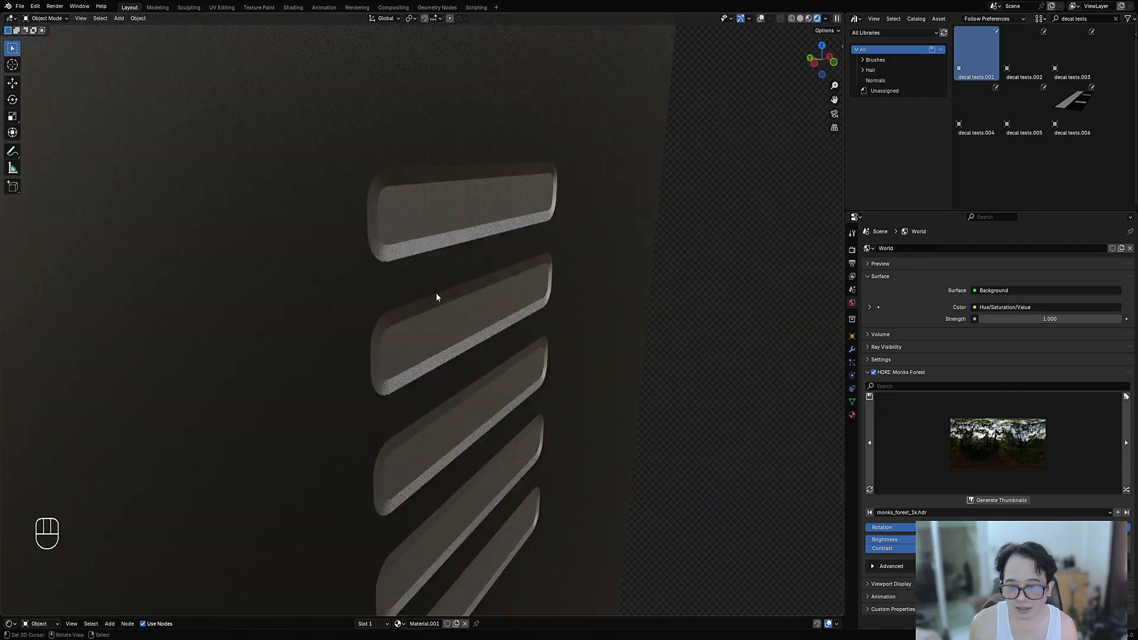
{"action": "key", "text": "shift+alt+z"}
{"action": "left_click", "coordinate": [435, 278]}
{"action": "scroll", "coordinate": [591, 480], "scroll_direction": "down", "scroll_amount": 5}
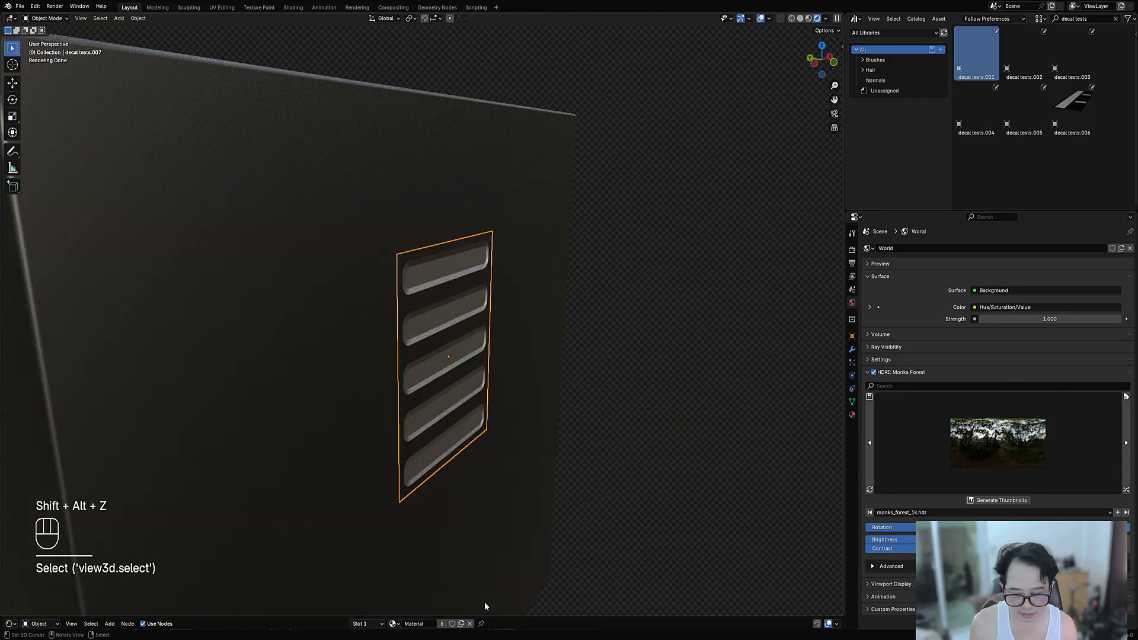
{"action": "middle_click_drag", "start_coordinate": [485, 602], "coordinate": [507, 384], "text": "alt"}
{"action": "key", "text": "shift+alt+z"}
{"action": "scroll", "coordinate": [575, 437], "scroll_direction": "up", "scroll_amount": 3}
{"action": "scroll", "coordinate": [513, 406], "scroll_direction": "down", "scroll_amount": 4}
{"action": "scroll", "coordinate": [576, 386], "scroll_direction": "up", "scroll_amount": 3}
Step: Try to offset the whole decal mesh along its normals with Shrink/Fatten, checking it from the front and side
{"action": "key", "text": "Tab"}
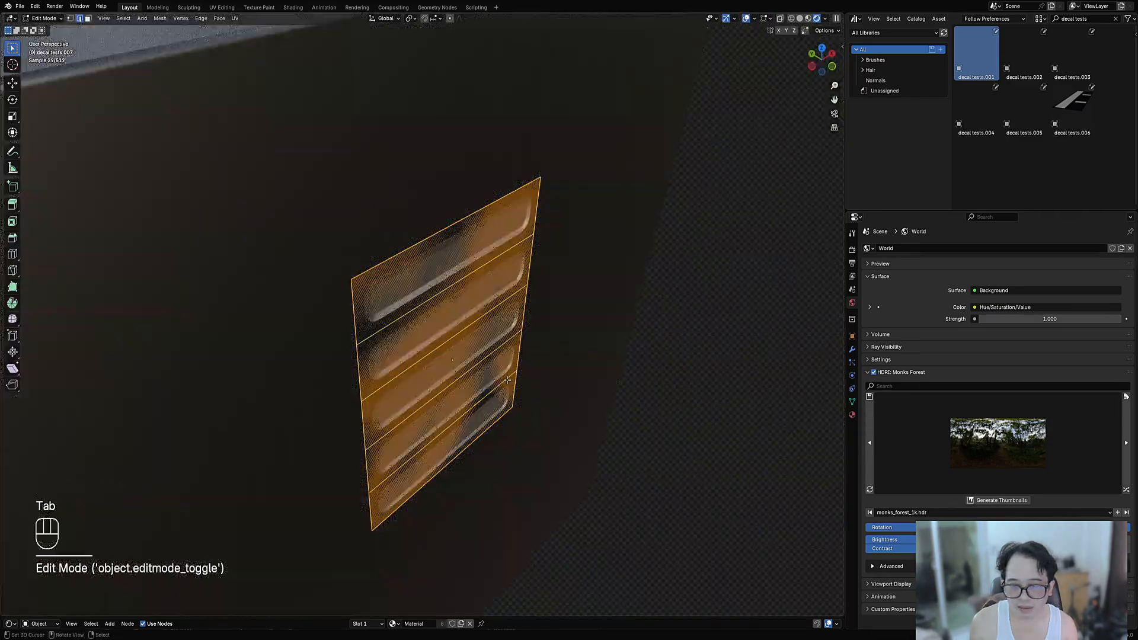
{"action": "key", "text": "Escape"}
{"action": "key", "text": "Tab"}
{"action": "middle_click_drag", "start_coordinate": [596, 390], "coordinate": [540, 355], "text": "alt"}
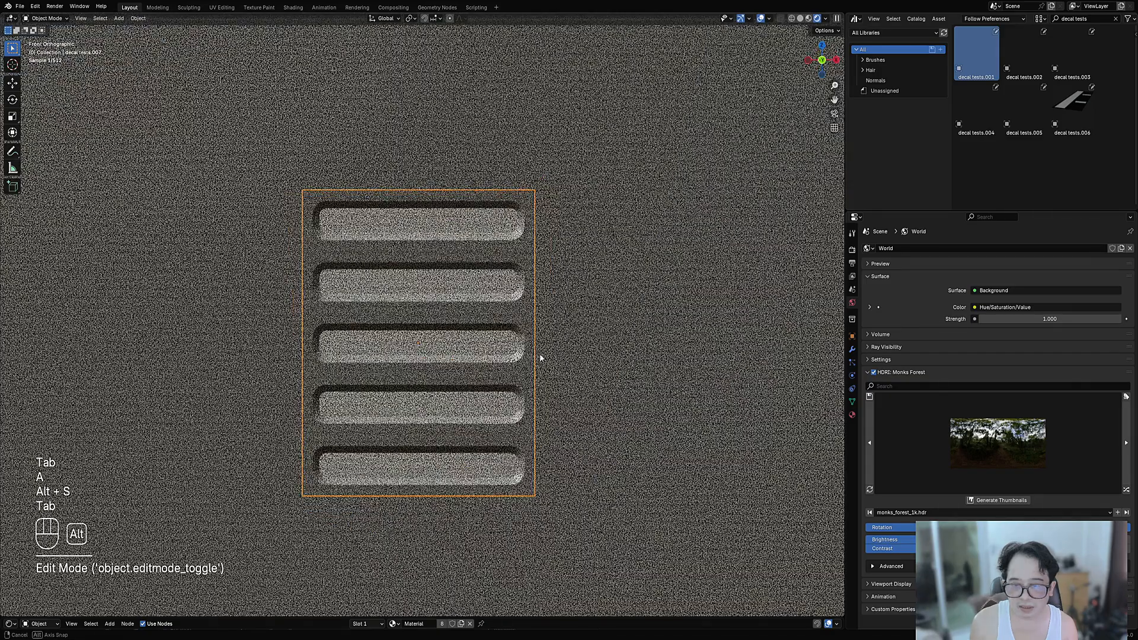
{"action": "scroll", "coordinate": [557, 304], "scroll_direction": "down", "scroll_amount": 6}
{"action": "scroll", "coordinate": [595, 322], "scroll_direction": "up", "scroll_amount": 4}
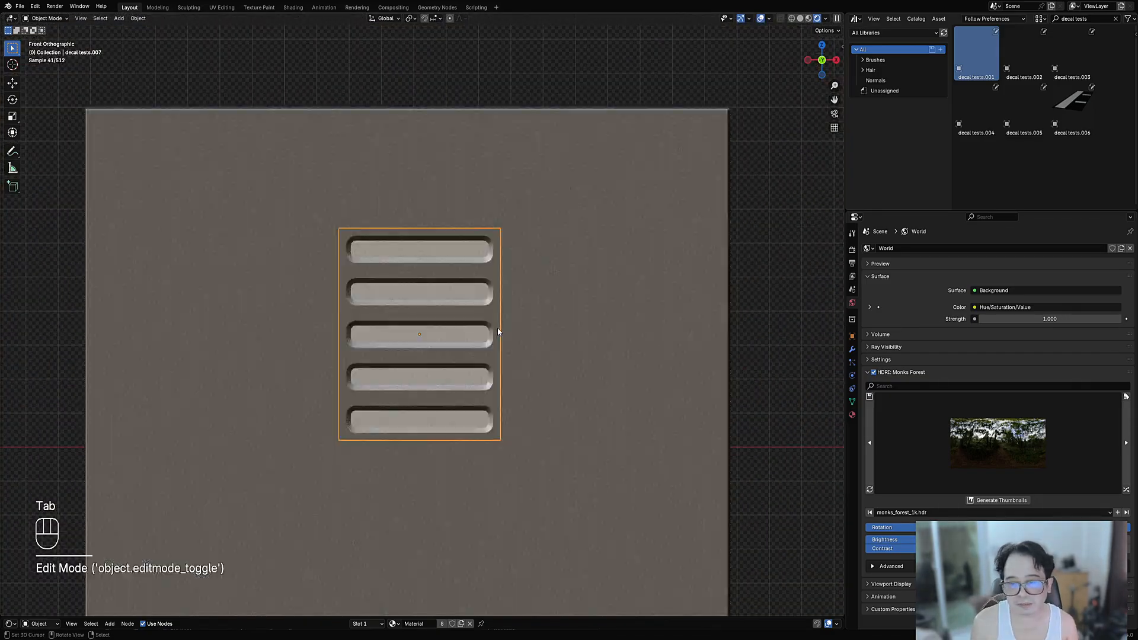
{"action": "middle_click_drag", "start_coordinate": [504, 318], "coordinate": [602, 326]}
Step: Undo the decal's normal offset and delete the decal from the cube's front face
{"action": "key", "text": "Tab"}
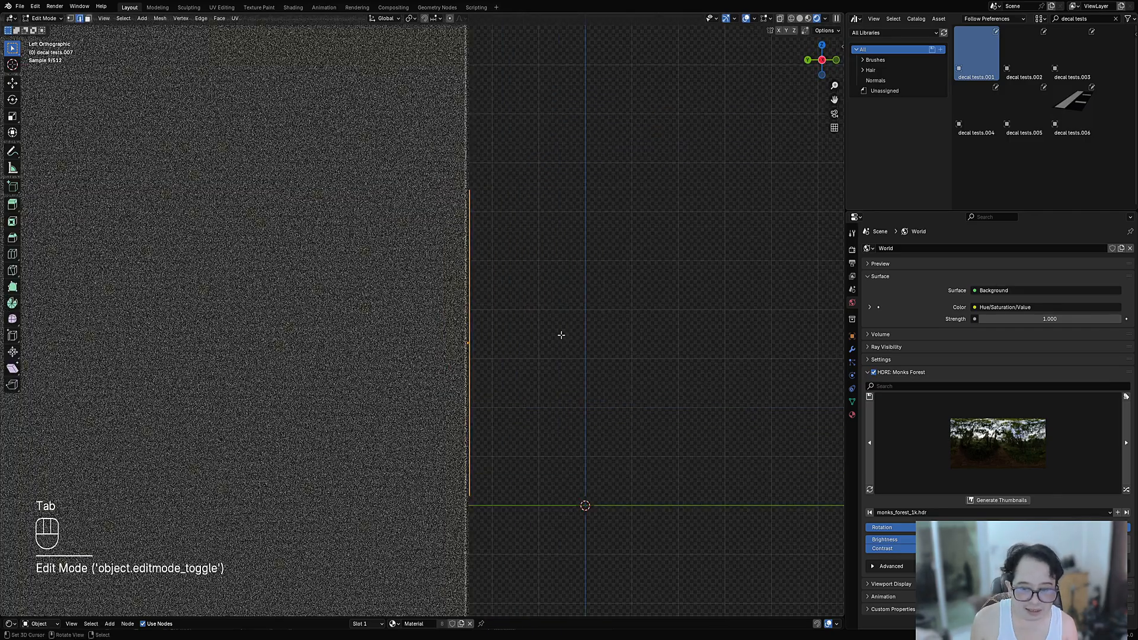
{"action": "key", "text": "ctrl+z"}
{"action": "key", "text": "ctrl+z"}
{"action": "key", "text": "ctrl+z"}
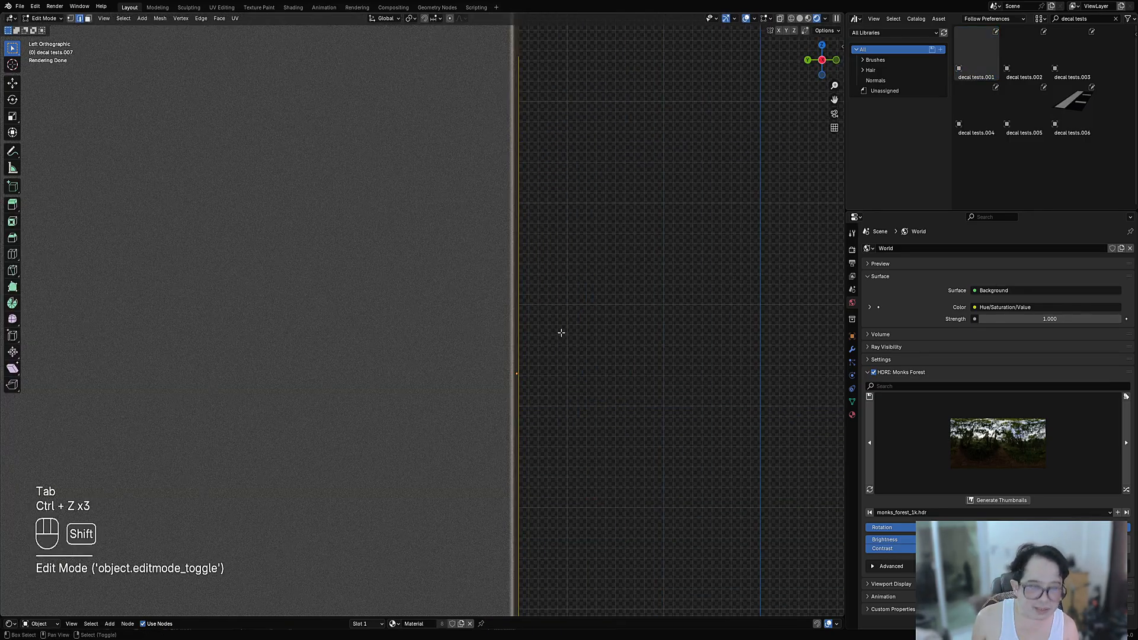
{"action": "key", "text": "Tab"}
{"action": "middle_click_drag", "start_coordinate": [561, 331], "coordinate": [474, 328]}
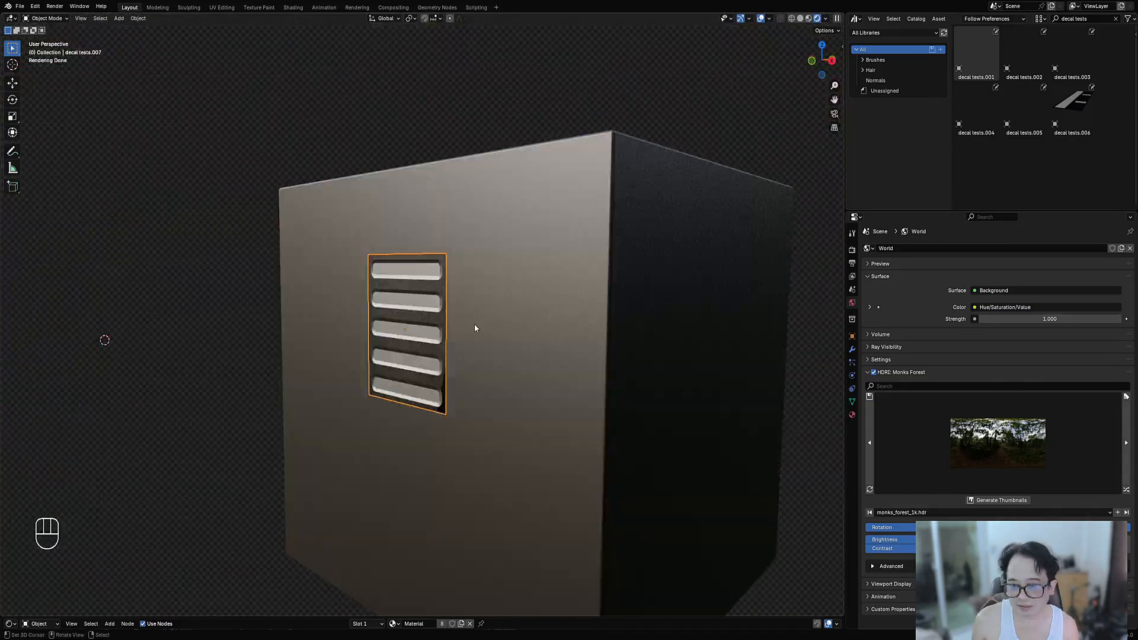
{"action": "key", "text": "x"}
{"action": "left_click", "coordinate": [472, 325]}
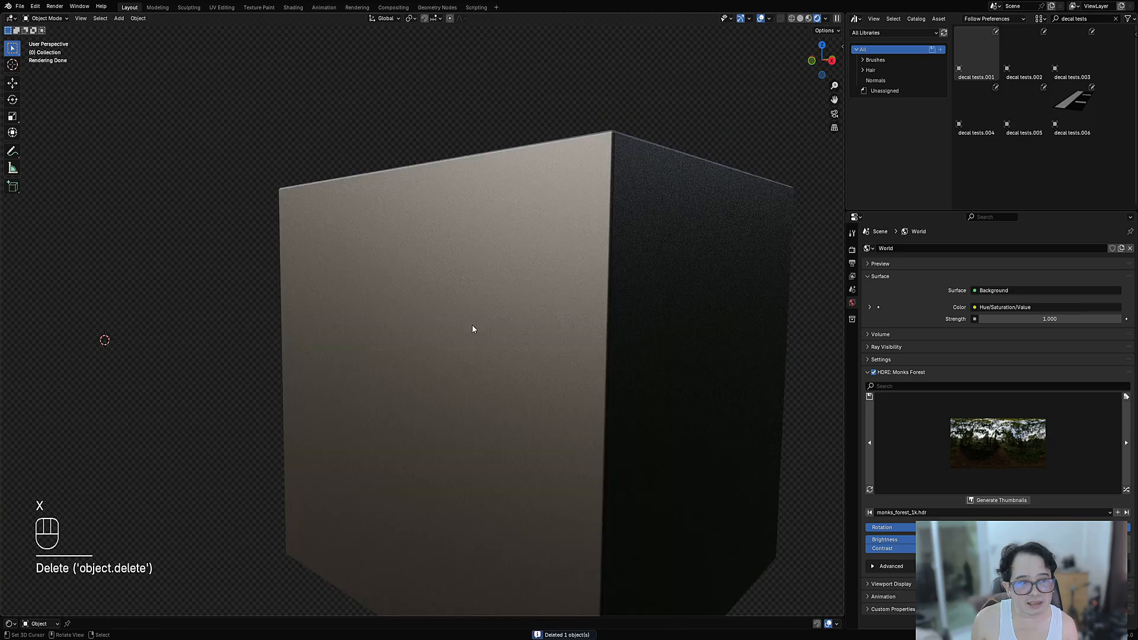
Step: Unhide all the hidden objects around the cube
{"action": "left_click", "coordinate": [472, 328]}
{"action": "scroll", "coordinate": [473, 328], "scroll_direction": "down", "scroll_amount": 8}
{"action": "key", "text": "alt+h"}
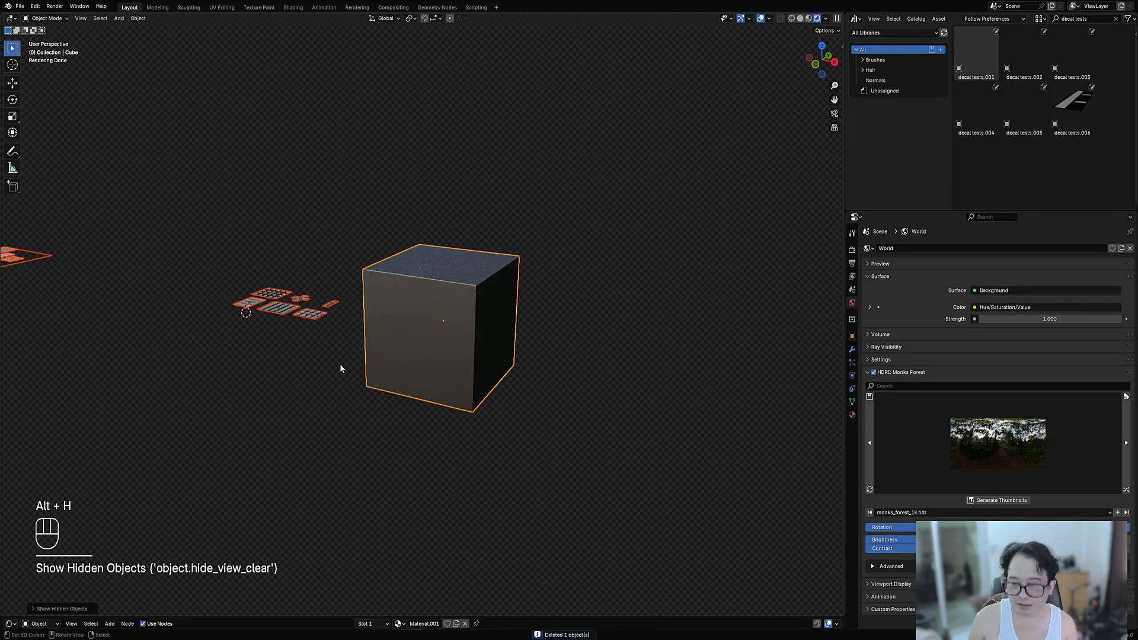
Step: Inspect from the front how far the original decal tests.001 mesh sits from its origin
{"action": "middle_click_drag", "start_coordinate": [340, 368], "coordinate": [616, 371]}
{"action": "scroll", "coordinate": [582, 373], "scroll_direction": "up", "scroll_amount": 8}
{"action": "middle_click_drag", "start_coordinate": [764, 328], "coordinate": [619, 332], "text": "shift"}
{"action": "scroll", "coordinate": [620, 332], "scroll_direction": "up", "scroll_amount": 4}
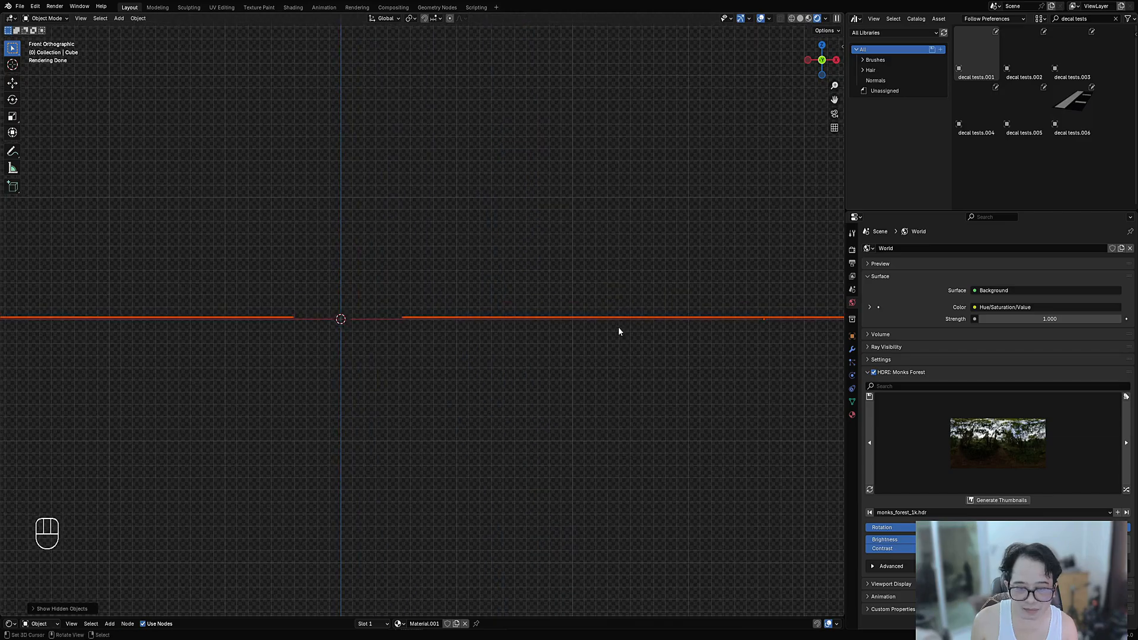
{"action": "left_click", "coordinate": [616, 317]}
{"action": "key", "text": "Tab"}
{"action": "scroll", "coordinate": [534, 337], "scroll_direction": "up", "scroll_amount": 4}
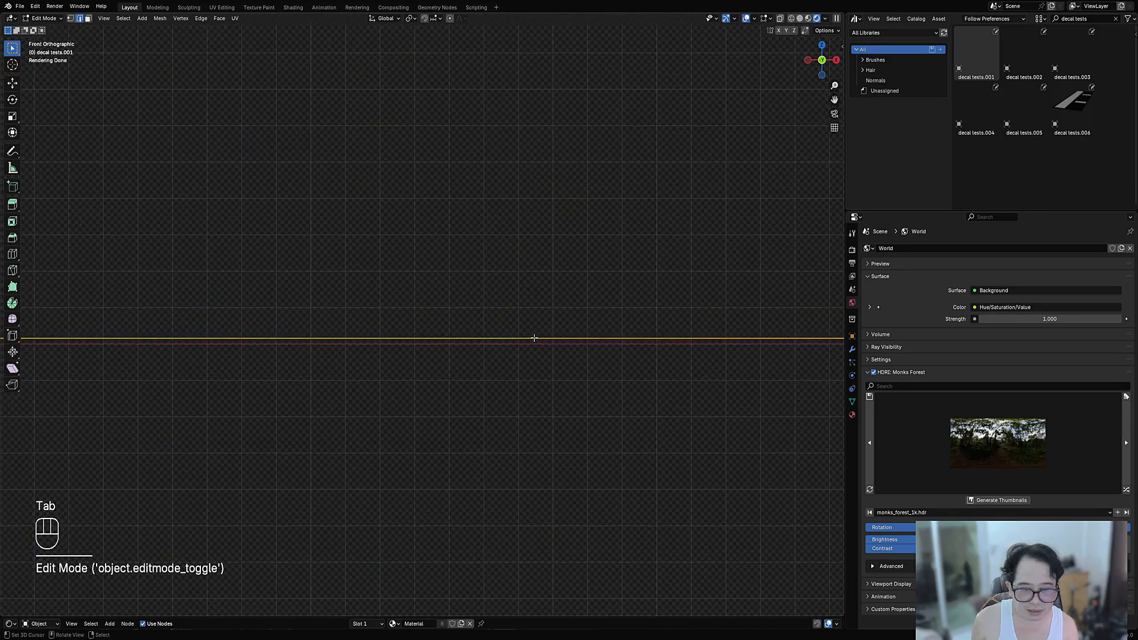
{"action": "scroll", "coordinate": [534, 338], "scroll_direction": "down", "scroll_amount": 4}
{"action": "middle_click_drag", "start_coordinate": [705, 352], "coordinate": [478, 357], "text": "shift"}
{"action": "scroll", "coordinate": [479, 358], "scroll_direction": "up", "scroll_amount": 5}
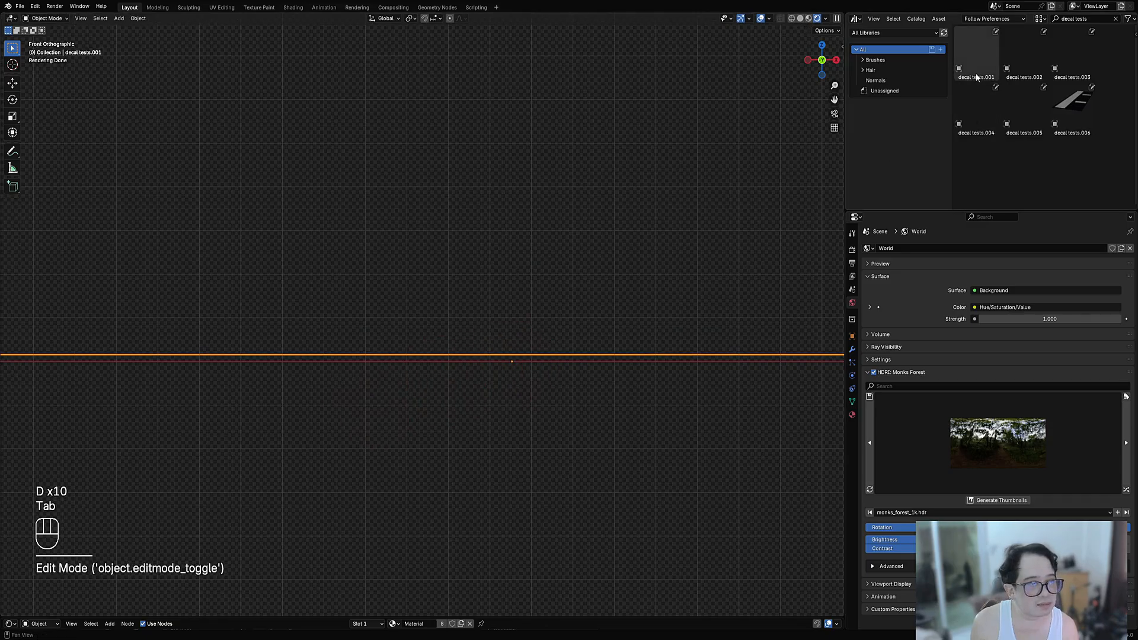
Step: Place the decal tests.001 asset on the cube's top face from a raised view
{"action": "scroll", "coordinate": [672, 211], "scroll_direction": "down", "scroll_amount": 14}
{"action": "middle_click_drag", "start_coordinate": [619, 231], "coordinate": [572, 228], "text": "shift"}
{"action": "middle_click_drag", "start_coordinate": [676, 237], "coordinate": [448, 408]}
{"action": "scroll", "coordinate": [681, 300], "scroll_direction": "down", "scroll_amount": 2}
{"action": "left_click_drag", "start_coordinate": [493, 270], "coordinate": [469, 282]}
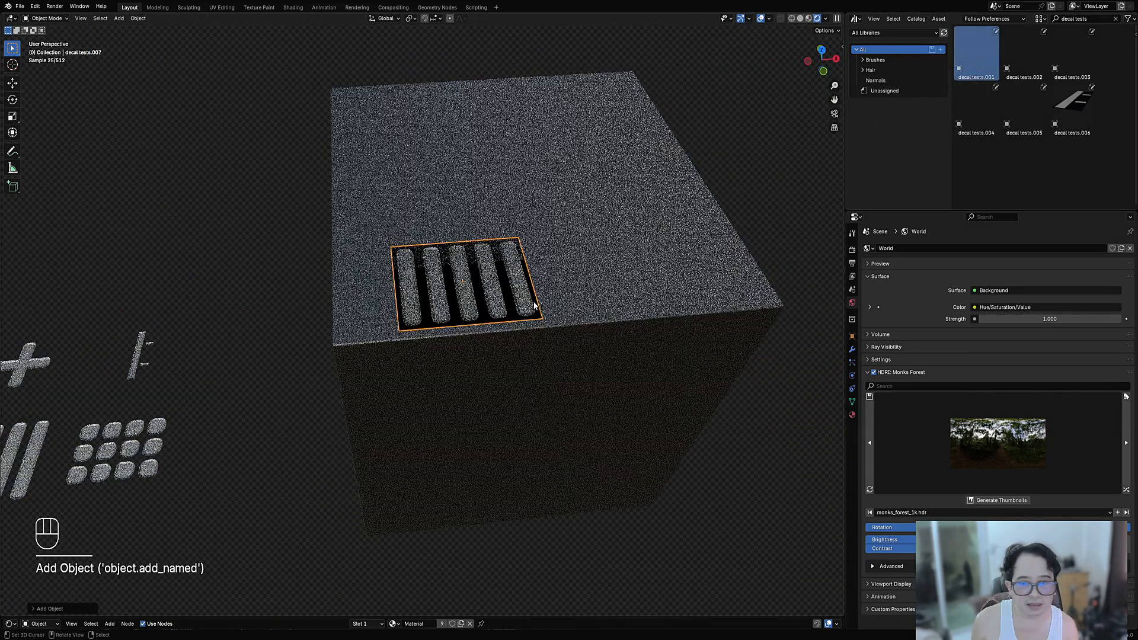
Step: Examine the placed decal's mesh and origin height against the cube's top surface in front view
{"action": "scroll", "coordinate": [532, 307], "scroll_direction": "up", "scroll_amount": 7}
{"action": "key", "text": "Tab"}
{"action": "middle_click_drag", "start_coordinate": [532, 306], "coordinate": [536, 373]}
{"action": "scroll", "coordinate": [519, 277], "scroll_direction": "down", "scroll_amount": 5}
{"action": "scroll", "coordinate": [634, 324], "scroll_direction": "up", "scroll_amount": 5}
{"action": "scroll", "coordinate": [537, 375], "scroll_direction": "up", "scroll_amount": 5}
{"action": "scroll", "coordinate": [536, 374], "scroll_direction": "down", "scroll_amount": 1}
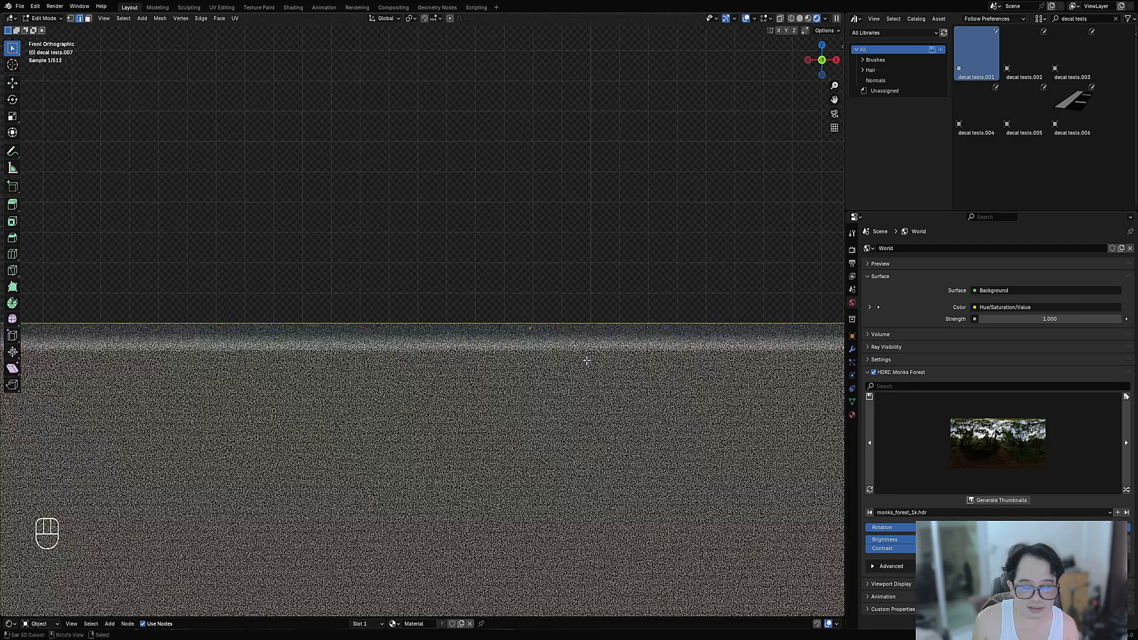
{"action": "key", "text": "Tab"}
{"action": "key", "text": "Tab"}
{"action": "key", "text": "Tab"}
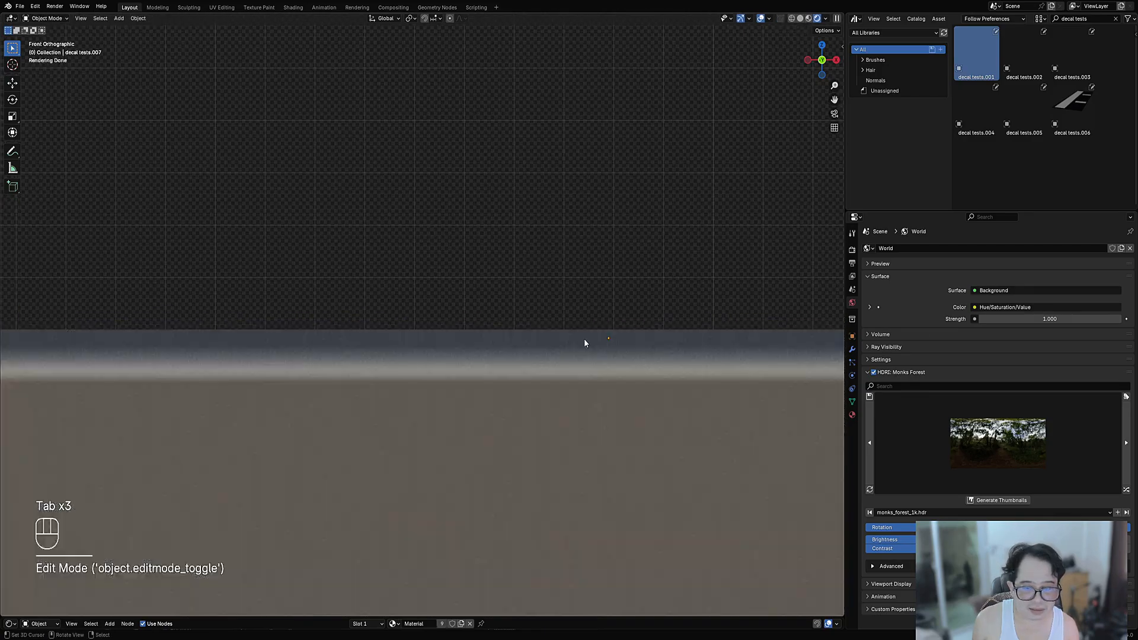
Step: Lift the decal above the cube's top surface and compare its mesh height with its origin from the front
{"action": "left_click", "coordinate": [581, 286]}
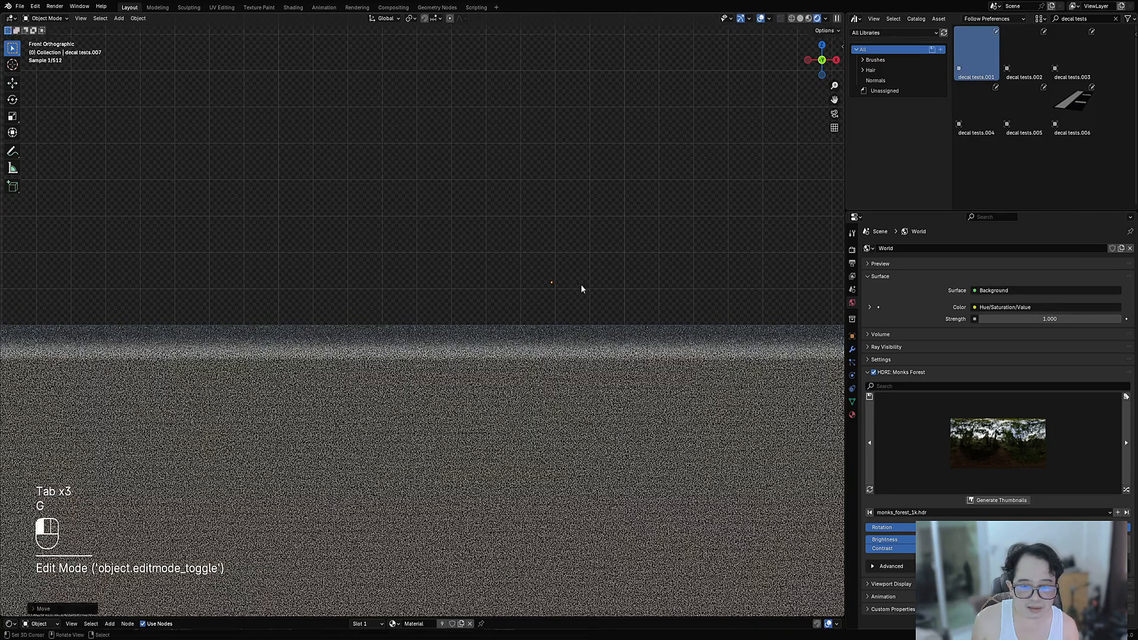
{"action": "middle_click_drag", "start_coordinate": [579, 284], "coordinate": [493, 332]}
{"action": "scroll", "coordinate": [492, 332], "scroll_direction": "up", "scroll_amount": 7}
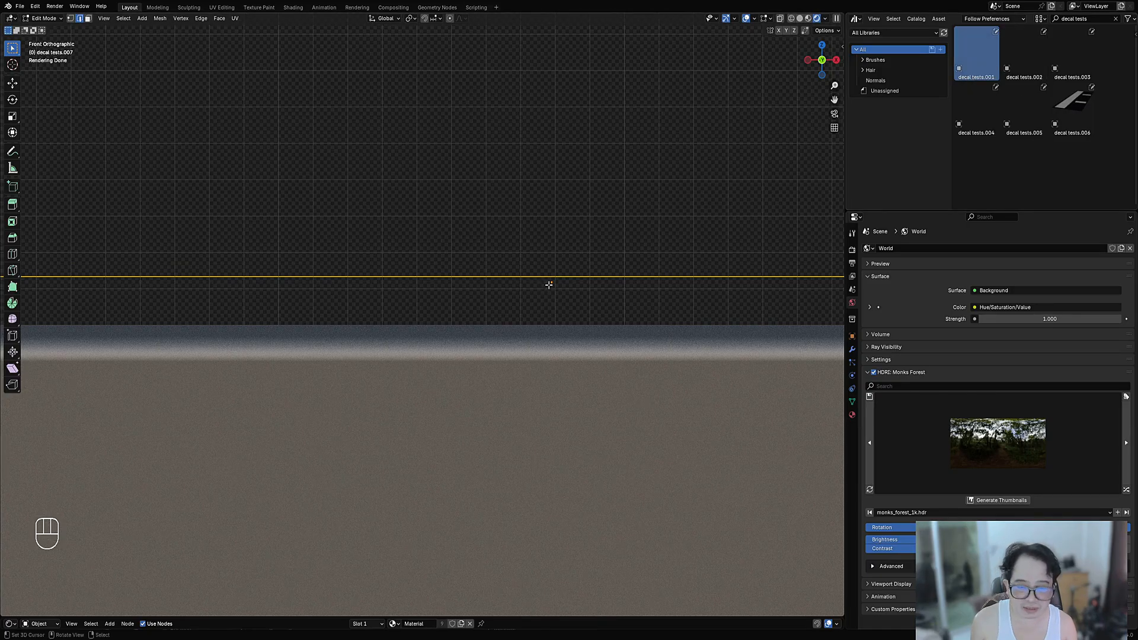
{"action": "key", "text": "Tab"}
{"action": "scroll", "coordinate": [500, 290], "scroll_direction": "down", "scroll_amount": 8}
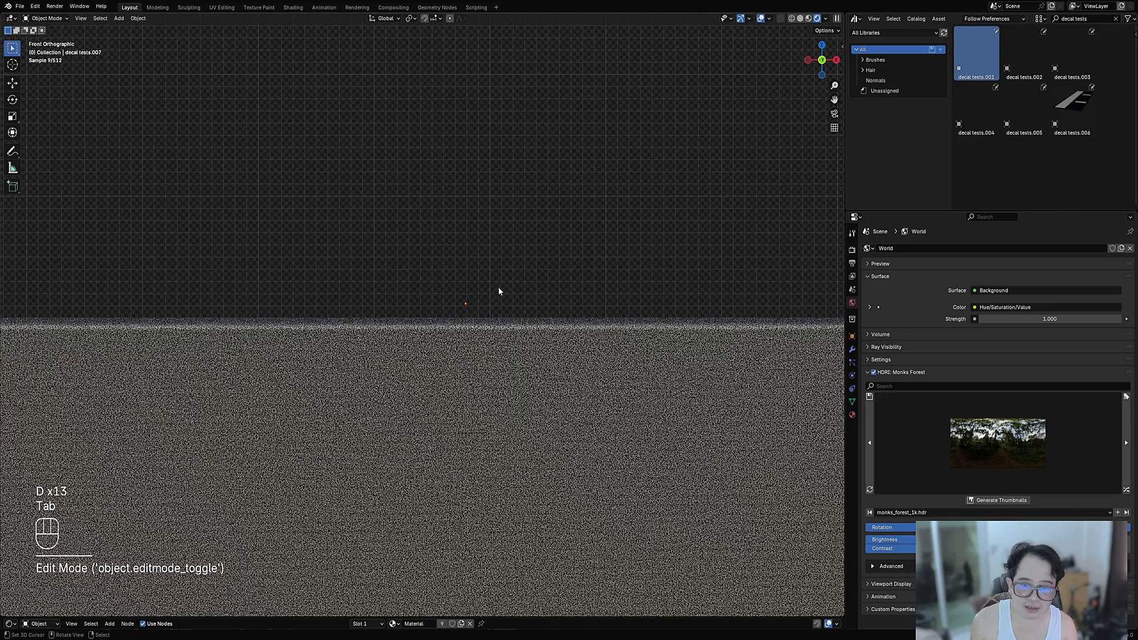
Step: Delete the raised decal from above the cube
{"action": "middle_click_drag", "start_coordinate": [500, 292], "coordinate": [524, 372]}
{"action": "key", "text": "x"}
{"action": "left_click", "coordinate": [507, 345]}
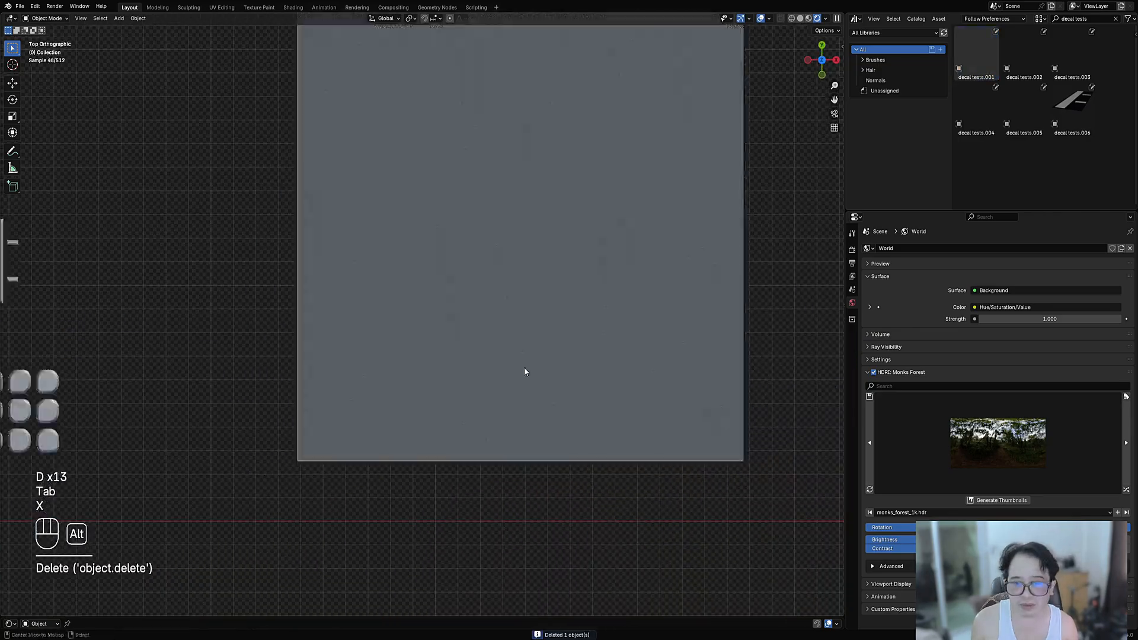
Step: Set the snap target to Face and place decal tests.001 on the cube's top face in top view
{"action": "key", "text": "ctrl+shift+Tab"}
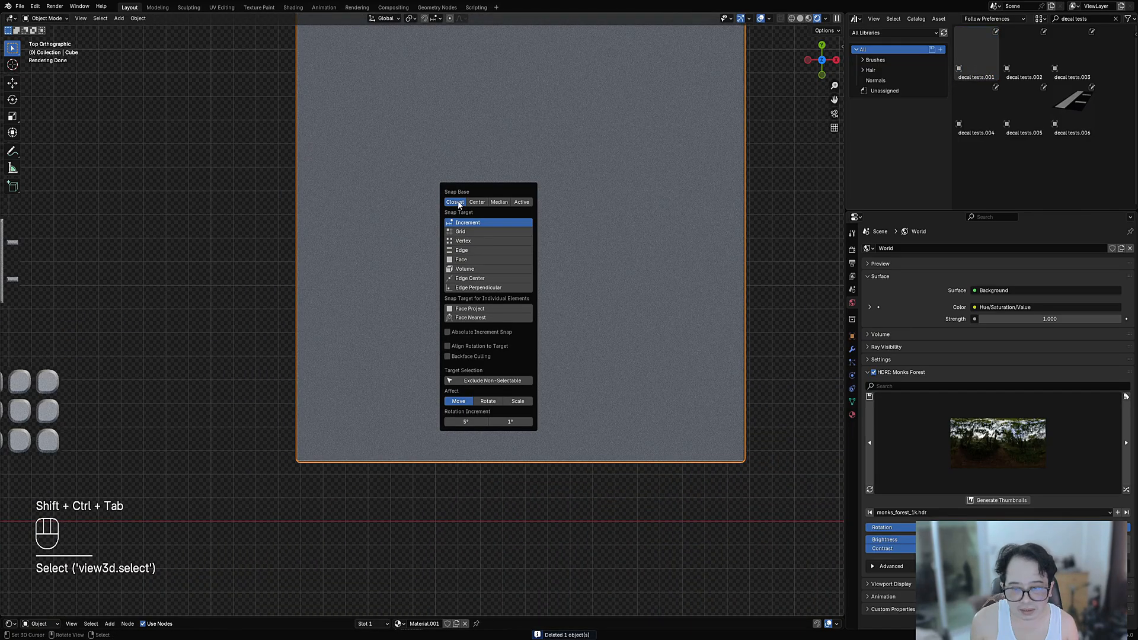
{"action": "left_click", "coordinate": [472, 259]}
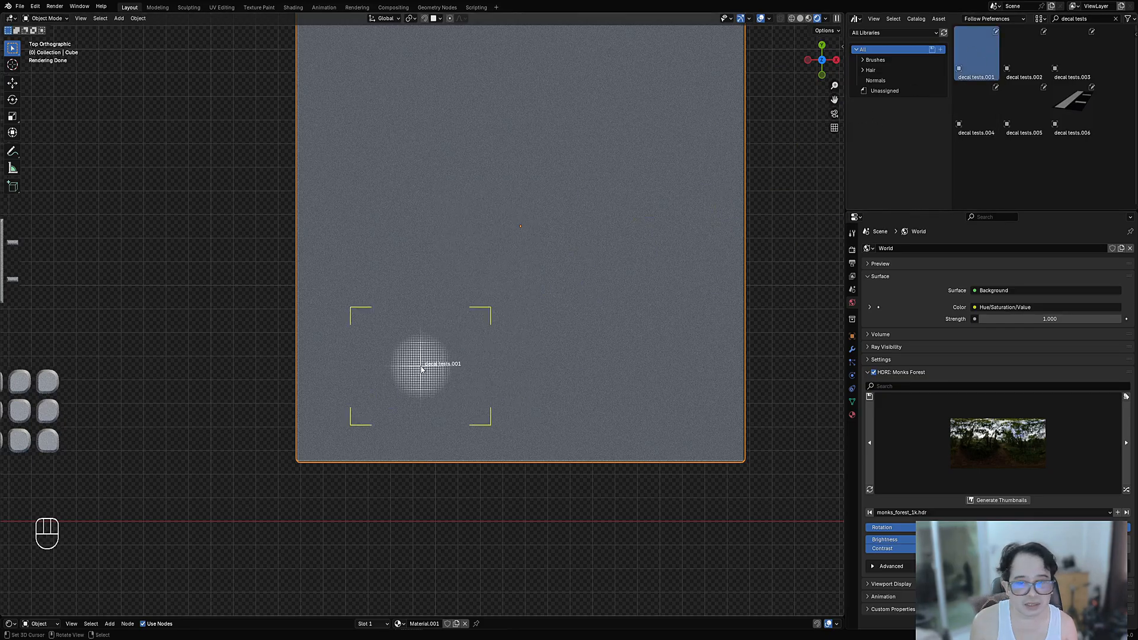
{"action": "left_click_drag", "start_coordinate": [422, 368], "coordinate": [420, 366]}
{"action": "middle_click_drag", "start_coordinate": [530, 358], "coordinate": [549, 297], "text": "shift"}
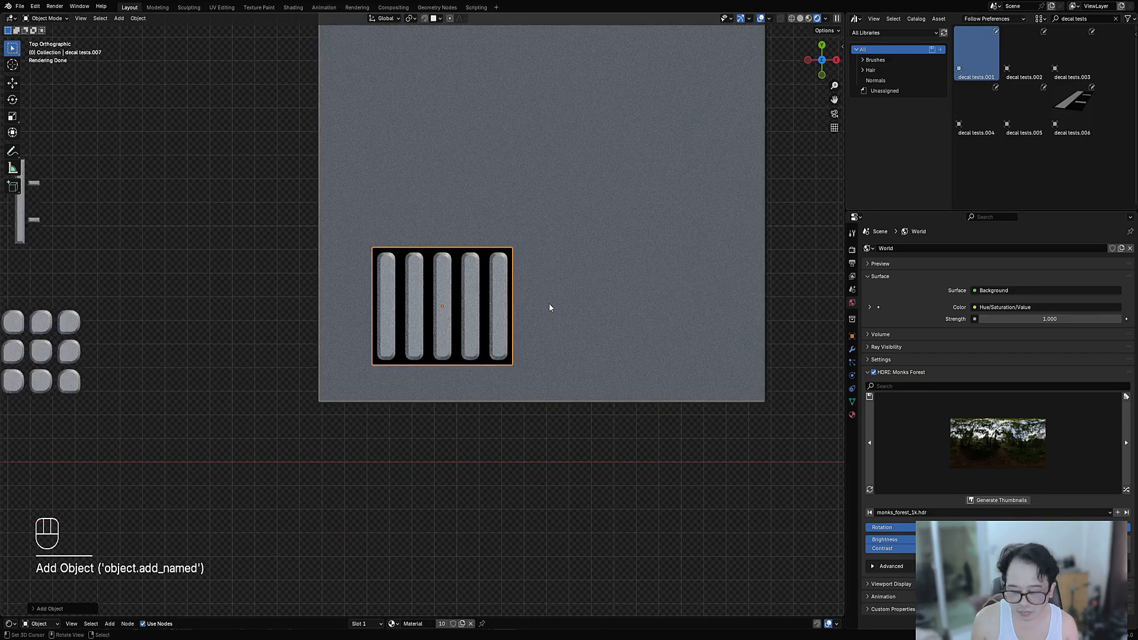
Step: Move the placed decal across the cube's top face, snapping it to the surface
{"action": "key", "text": "g"}
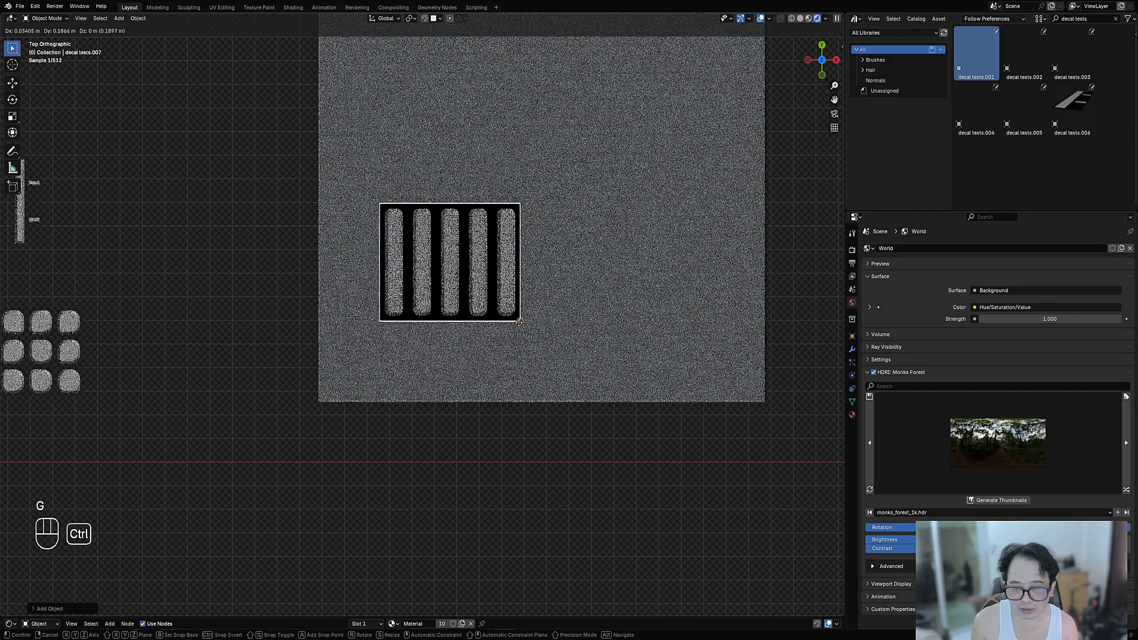
{"action": "left_click", "coordinate": [485, 382]}
{"action": "middle_click_drag", "start_coordinate": [485, 383], "coordinate": [511, 287]}
{"action": "scroll", "coordinate": [507, 287], "scroll_direction": "up", "scroll_amount": 4}
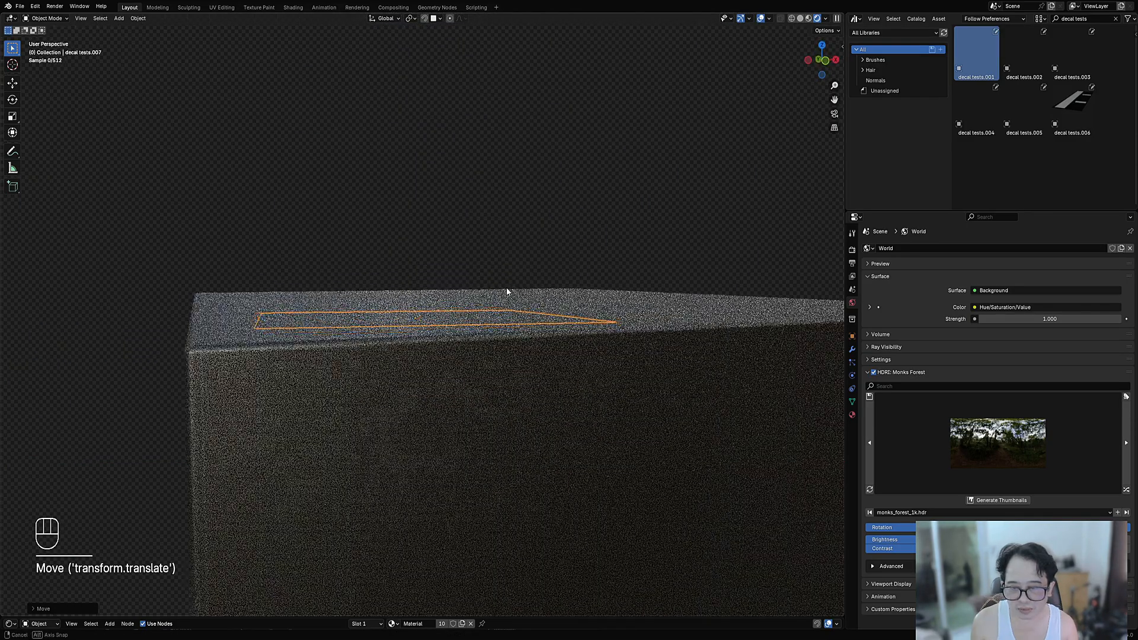
Step: Check the face-snapped decal's height against the cube's top surface from the front, then from above
{"action": "key", "text": "KP_1"}
{"action": "scroll", "coordinate": [505, 287], "scroll_direction": "up", "scroll_amount": 7}
{"action": "key", "text": "Tab"}
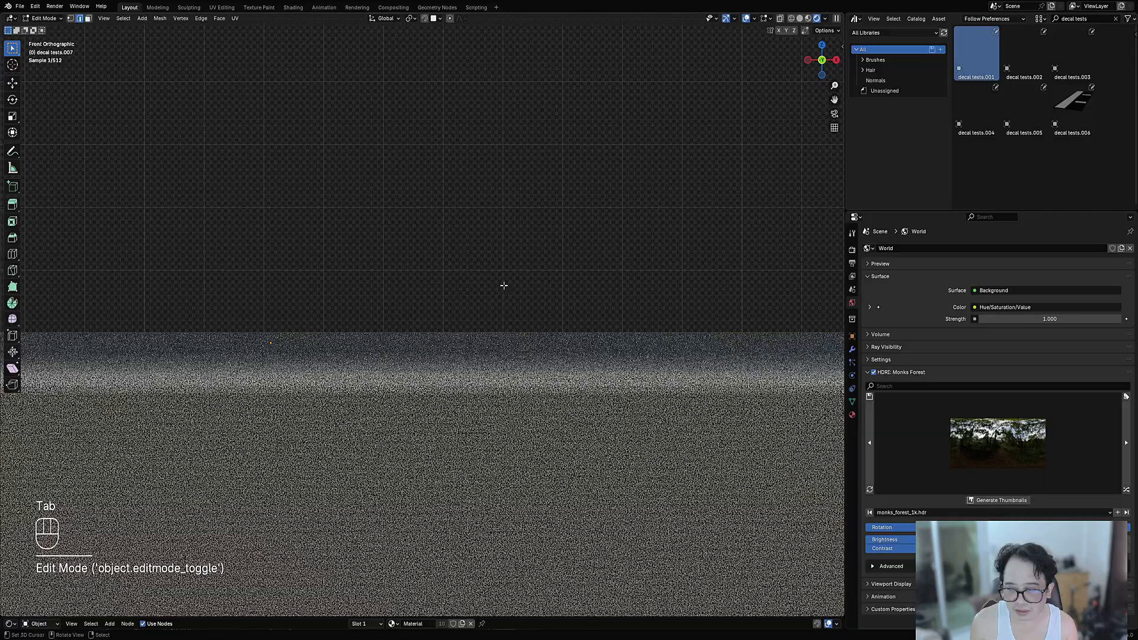
{"action": "key", "text": "Tab"}
{"action": "middle_click_drag", "start_coordinate": [501, 283], "coordinate": [568, 277]}
{"action": "key", "text": "KP_7"}
{"action": "scroll", "coordinate": [561, 311], "scroll_direction": "down", "scroll_amount": 8}
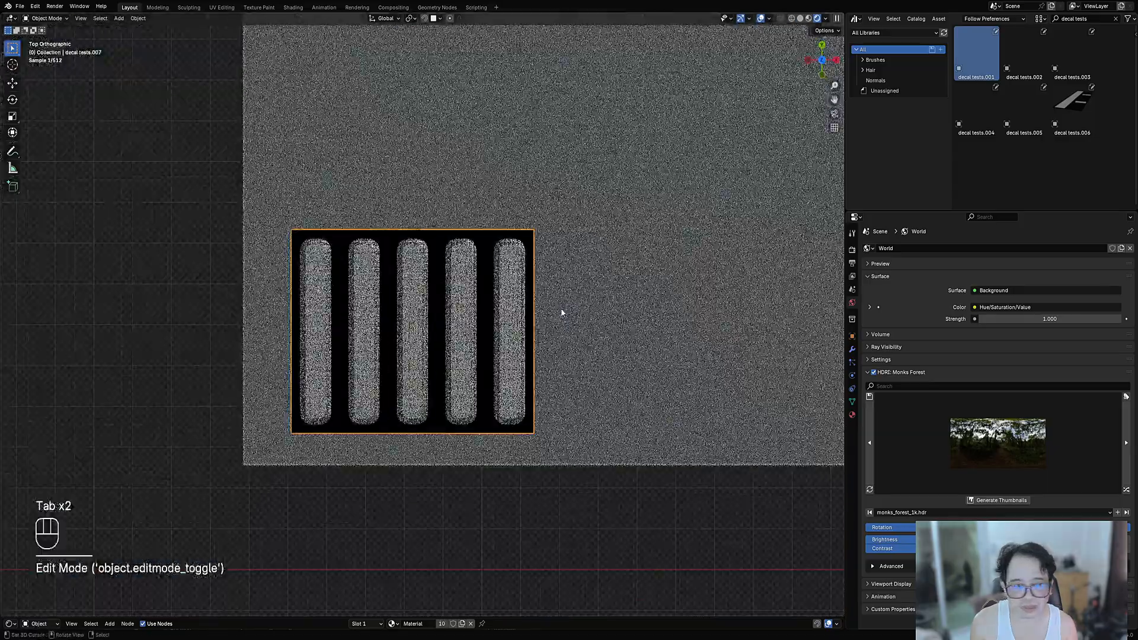
Step: Move the slotted decal across the cube's top face with temporary Face snapping
{"action": "mouse_move", "coordinate": [488, 375]}
{"action": "middle_mouse_down"}
{"action": "mouse_move", "coordinate": [493, 322]}
{"action": "mouse_move", "coordinate": [485, 382]}
{"action": "middle_mouse_up"}
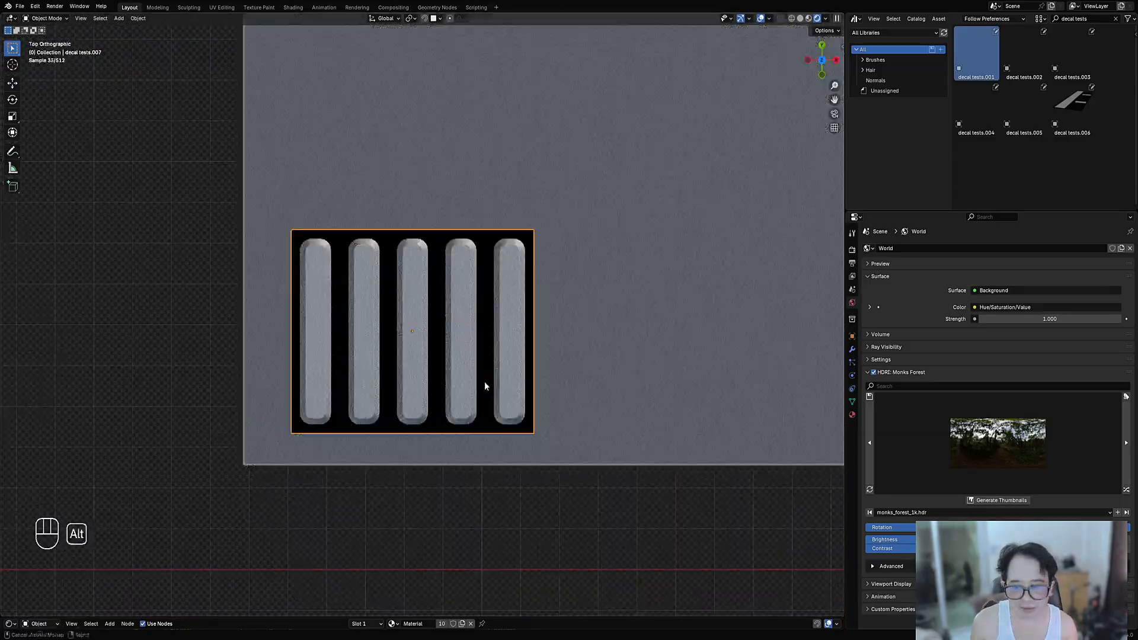
{"action": "scroll", "coordinate": [487, 378], "scroll_direction": "up", "scroll_amount": 2}
{"action": "key", "text": "g"}
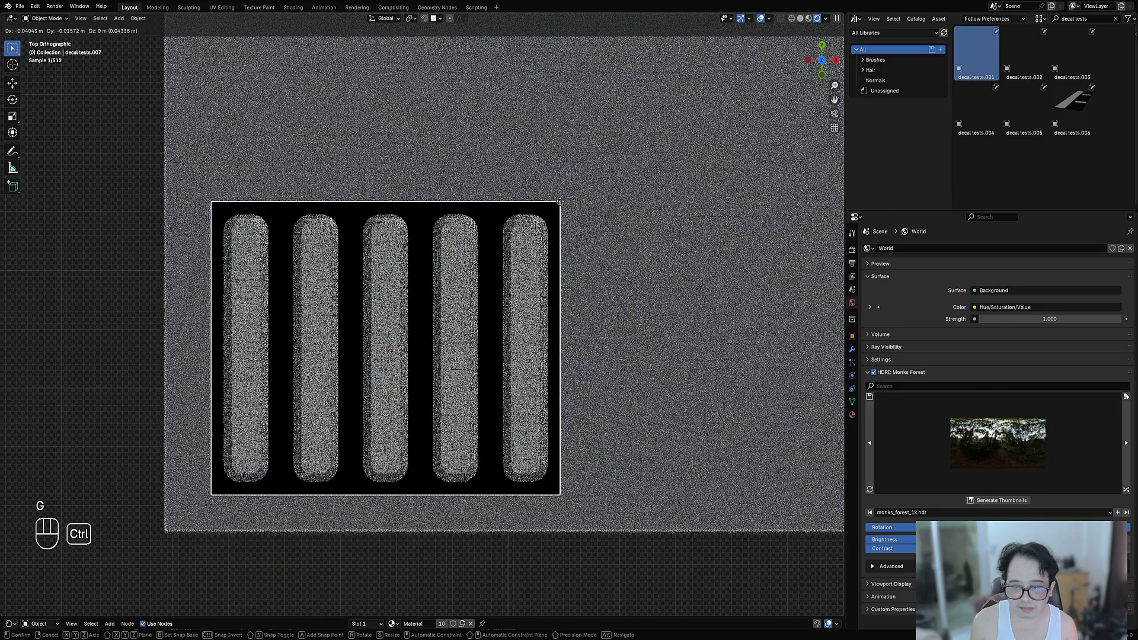
{"action": "left_click", "coordinate": [553, 161]}
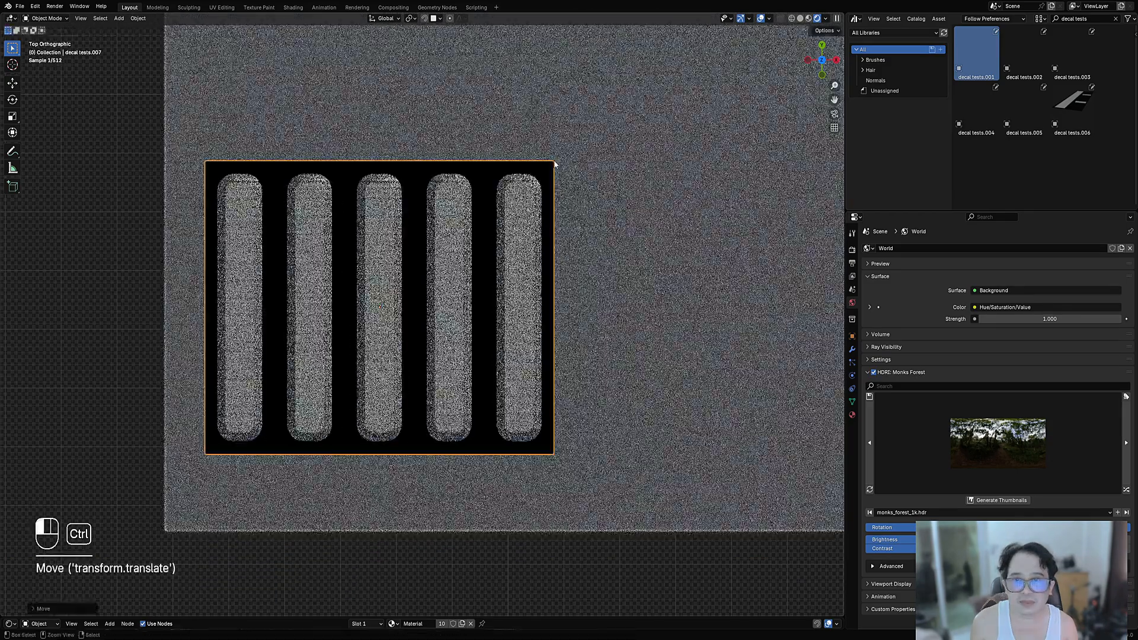
{"action": "scroll", "coordinate": [542, 199], "scroll_direction": "down", "scroll_amount": 1}
Step: Turn on persistent snapping and try moving the slotted decal on the cube's top face
{"action": "key", "text": "shift+ctrl+Tab"}
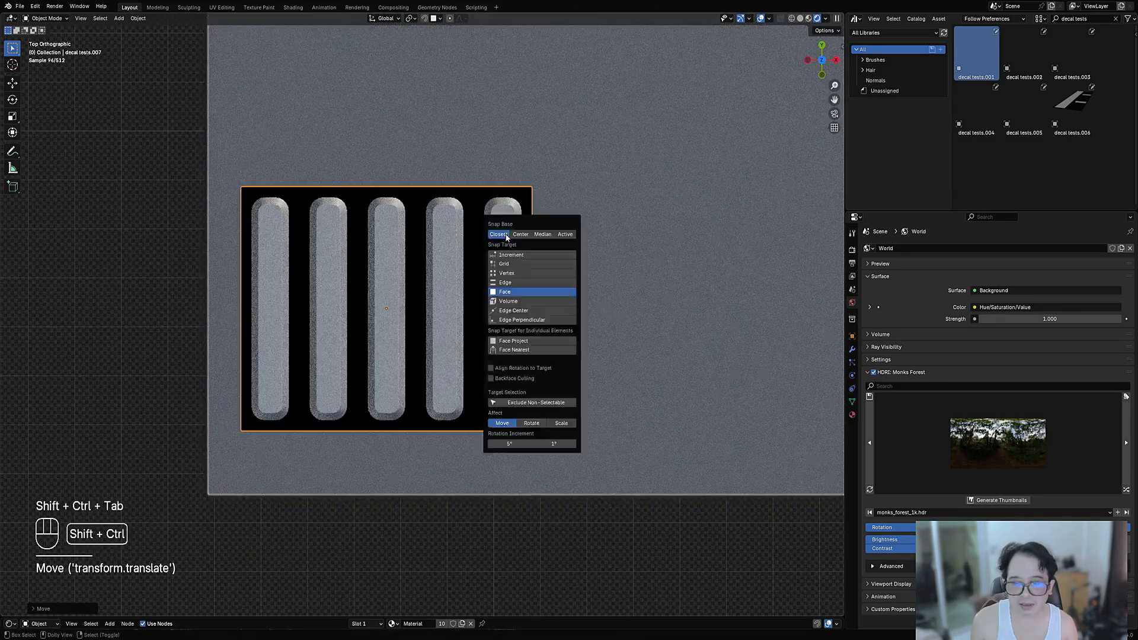
{"action": "key", "text": "shift+Tab"}
{"action": "key", "text": "g"}
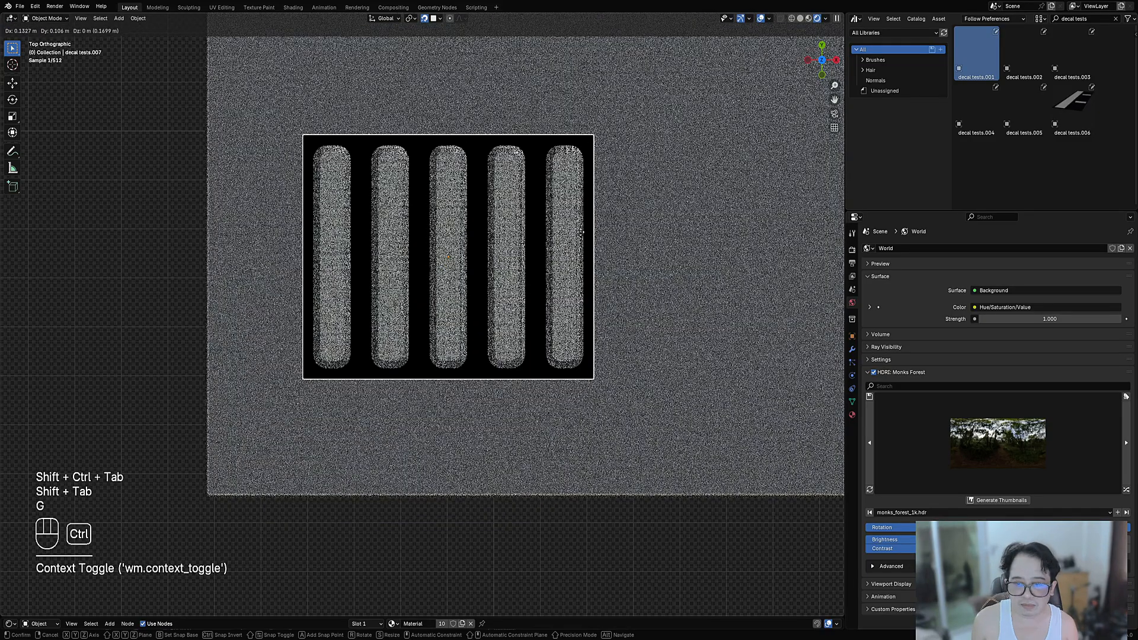
{"action": "left_click", "coordinate": [515, 247]}
Step: Delete the slotted decal from the cube's top face and select the cube
{"action": "key", "text": "x"}
{"action": "left_click", "coordinate": [513, 244]}
{"action": "left_click", "coordinate": [515, 254]}
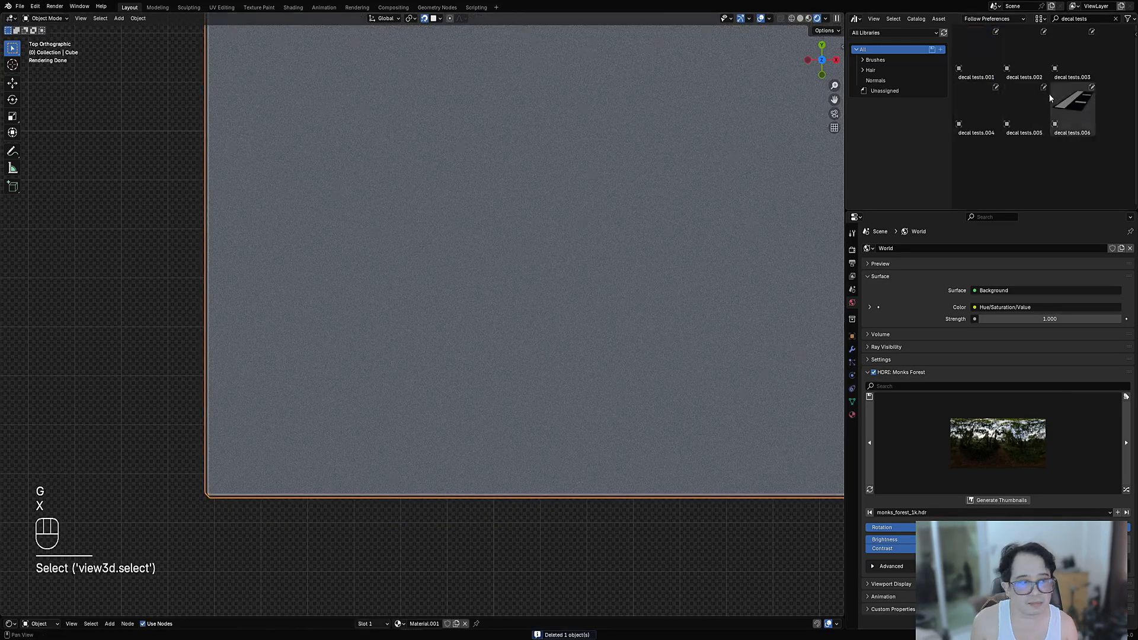
Step: Place decal tests.006 on the cube's top face and examine its height against the surface from the front, above and the side
{"action": "left_click_drag", "start_coordinate": [423, 288], "coordinate": [424, 288]}
{"action": "middle_click_drag", "start_coordinate": [528, 302], "coordinate": [477, 219]}
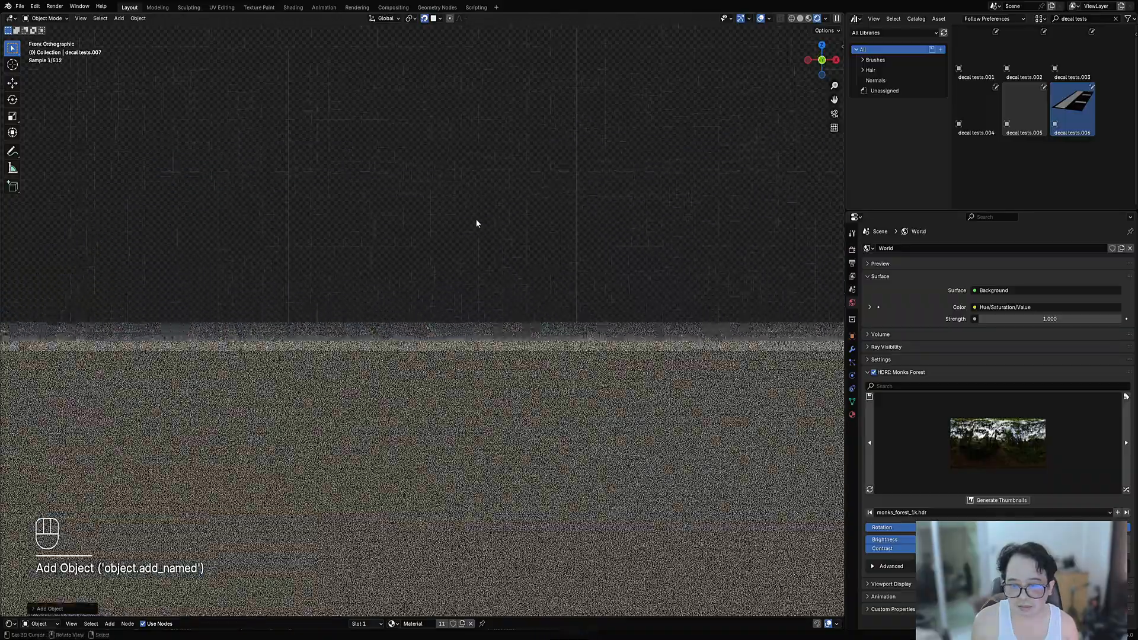
{"action": "key", "text": "Tab"}
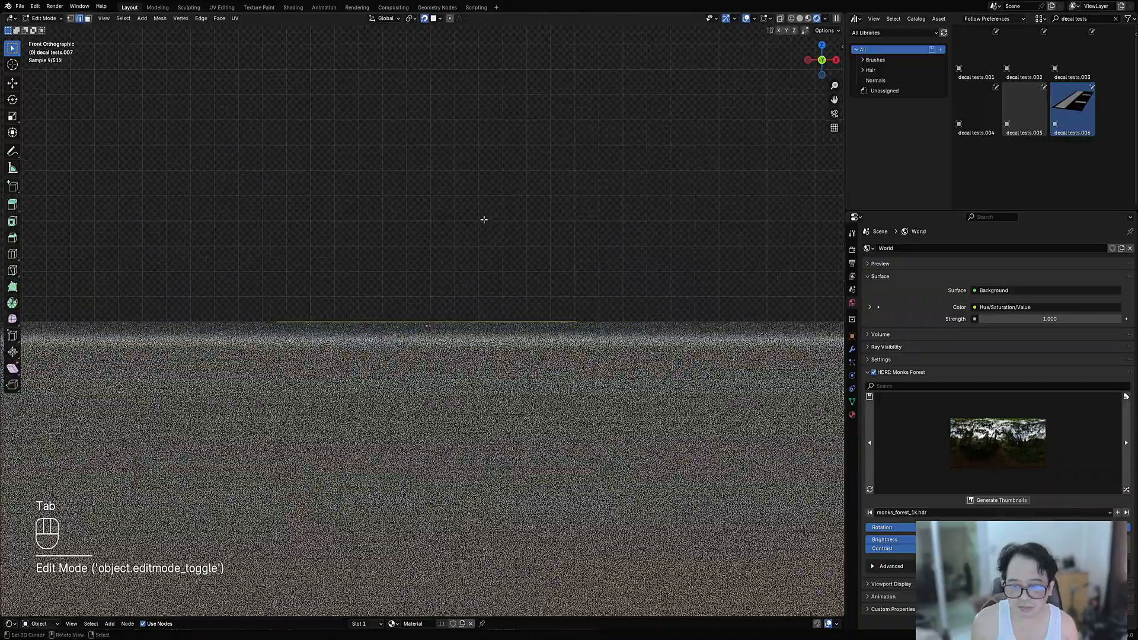
{"action": "middle_click_drag", "start_coordinate": [483, 219], "coordinate": [487, 338]}
{"action": "scroll", "coordinate": [487, 337], "scroll_direction": "down", "scroll_amount": 13}
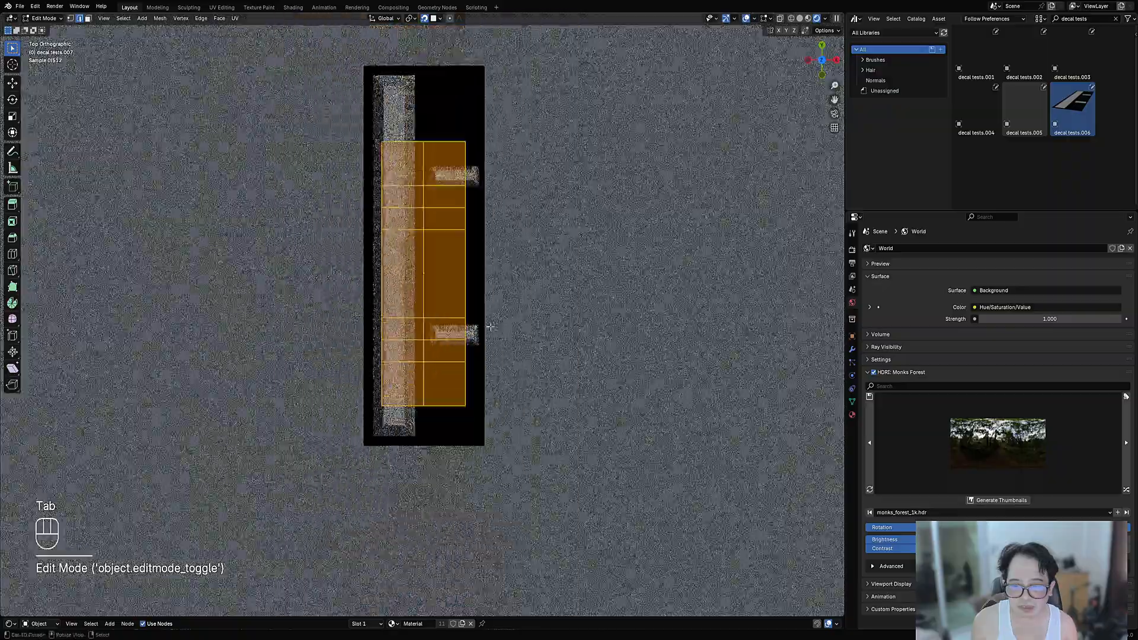
{"action": "middle_click_drag", "start_coordinate": [527, 305], "coordinate": [551, 197], "text": "alt"}
{"action": "scroll", "coordinate": [474, 300], "scroll_direction": "up", "scroll_amount": 5}
{"action": "key", "text": "Tab"}
{"action": "scroll", "coordinate": [466, 291], "scroll_direction": "down", "scroll_amount": 3}
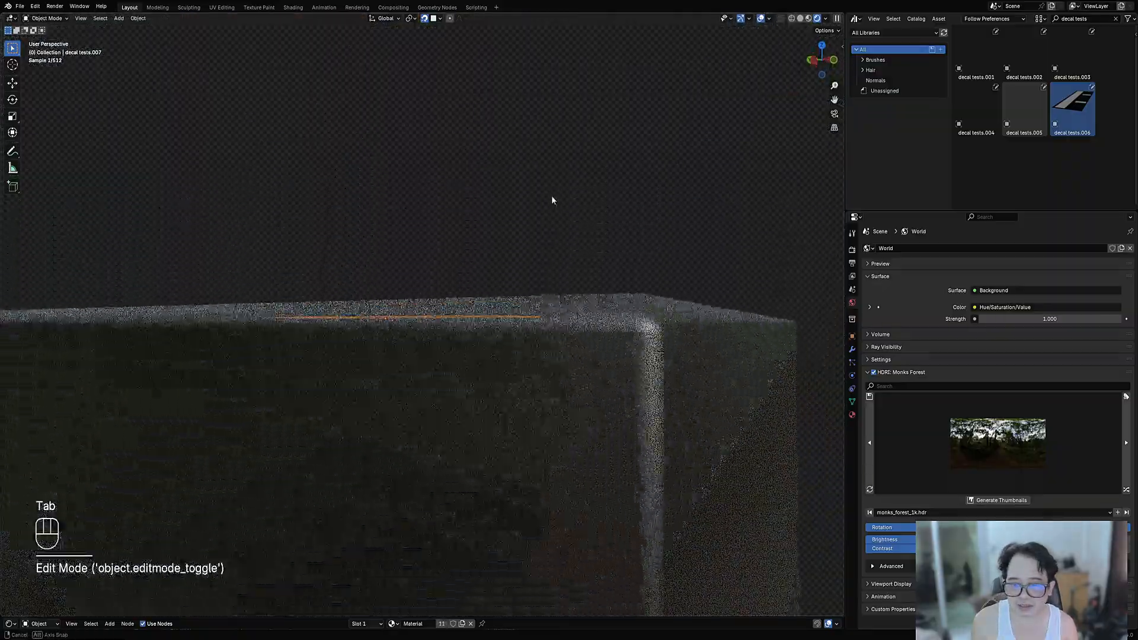
{"action": "middle_click_drag", "start_coordinate": [536, 355], "coordinate": [520, 425]}
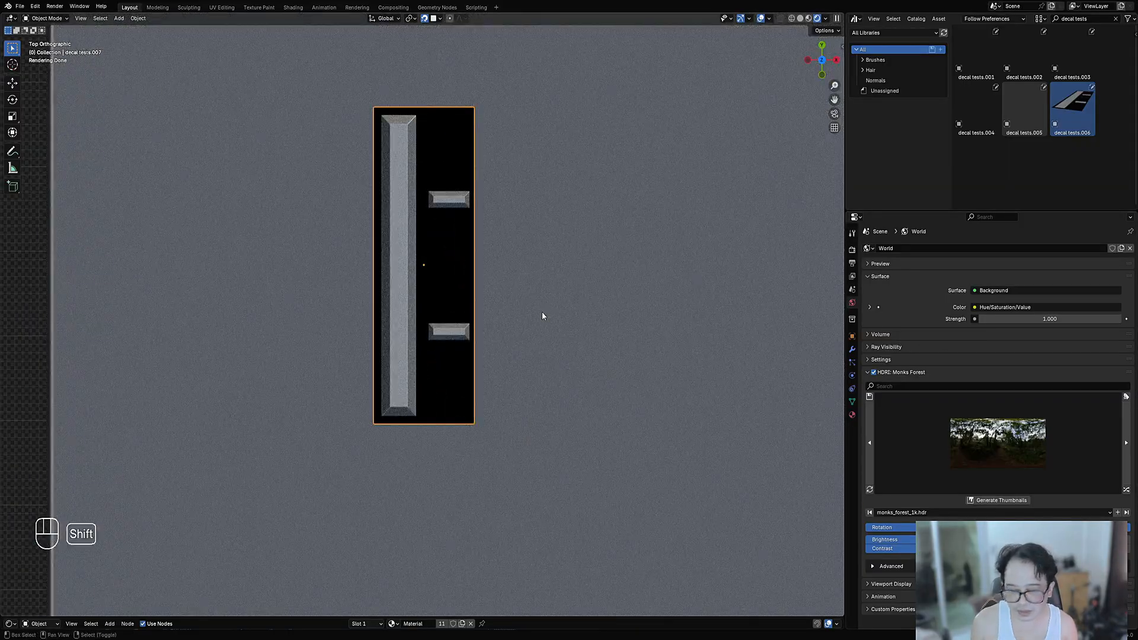
Step: Set the snap target for individual elements to Face Project and move the decal on the top face with snapping
{"action": "key", "text": "shift+Tab"}
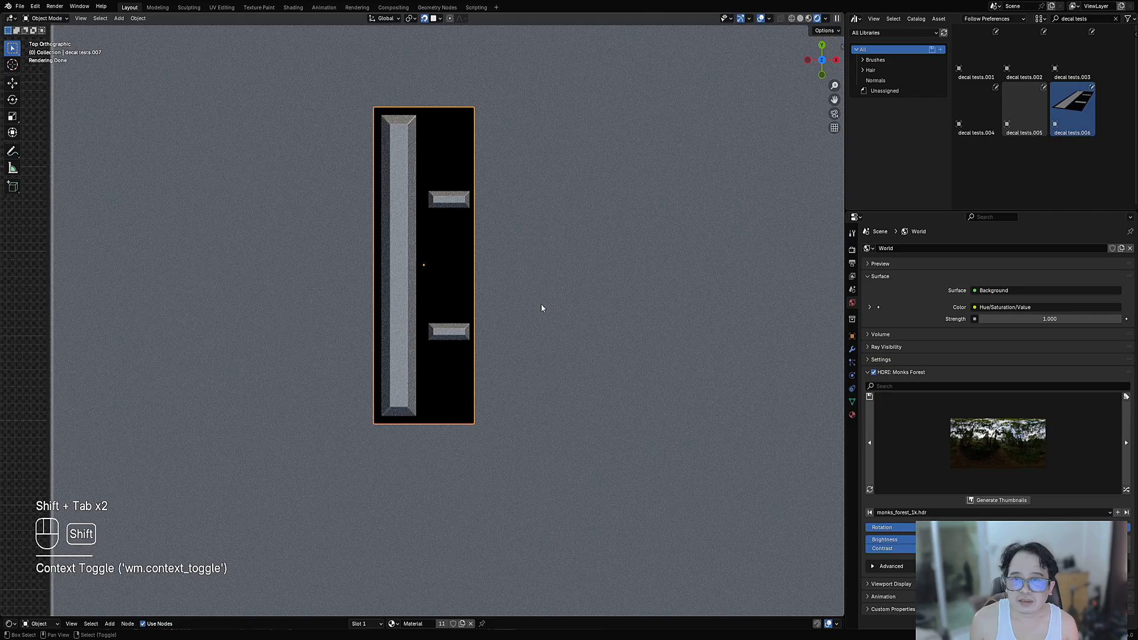
{"action": "key", "text": "ctrl+shift+Tab"}
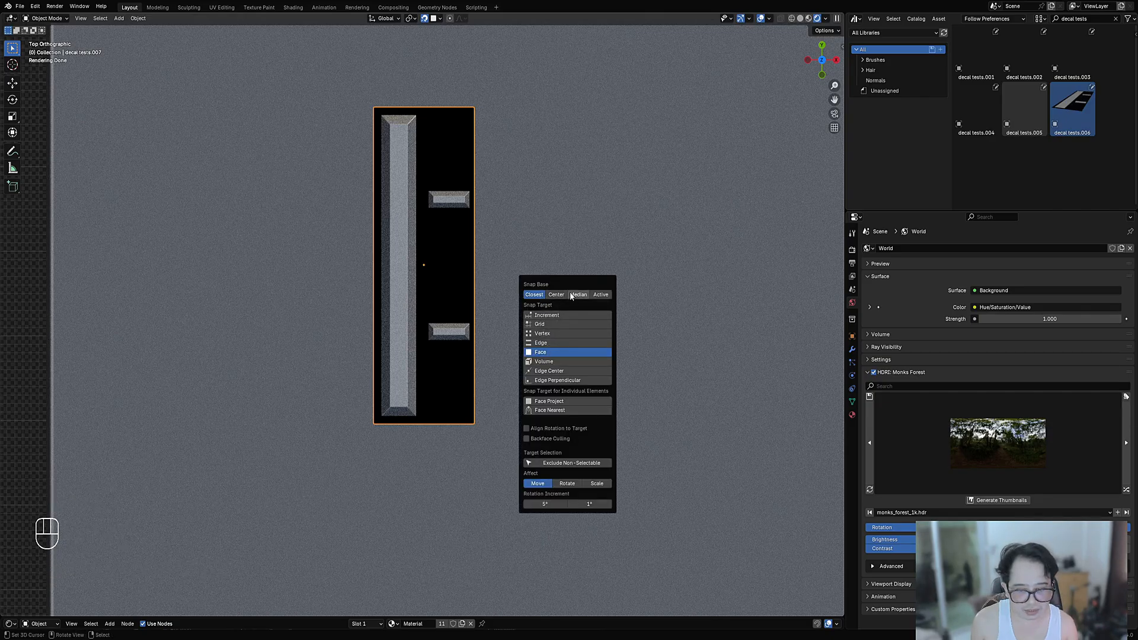
{"action": "left_click", "coordinate": [541, 401]}
{"action": "key", "text": "g"}
{"action": "key", "text": "ctrl"}
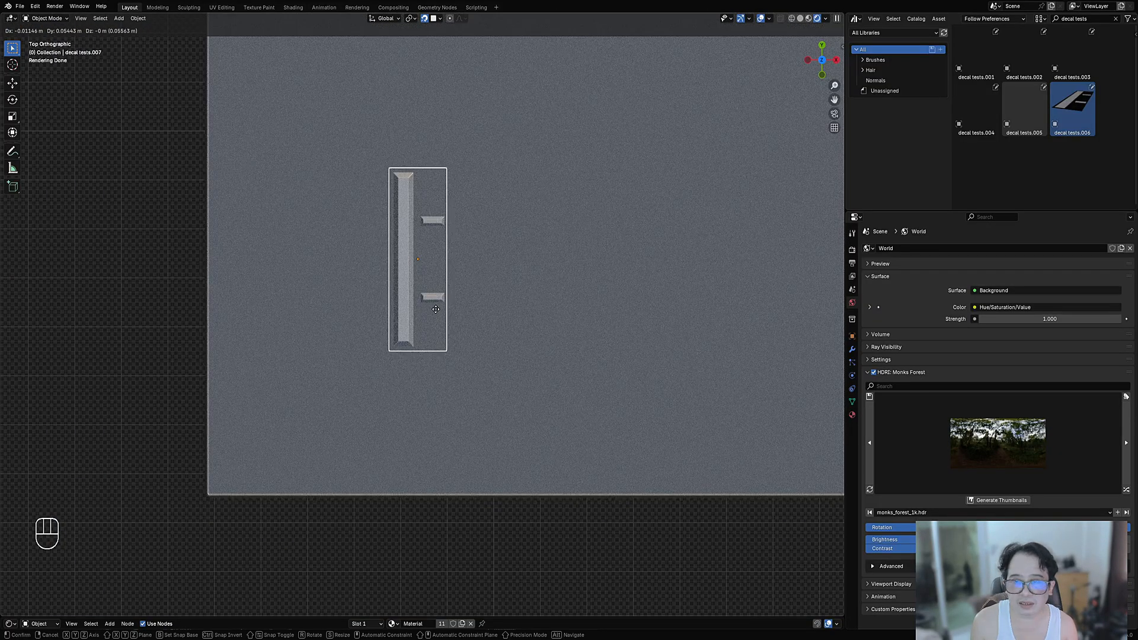
{"action": "left_click", "coordinate": [437, 317]}
Step: Snap-move the decal into the lower-left corner of the cube's top face
{"action": "key", "text": "g"}
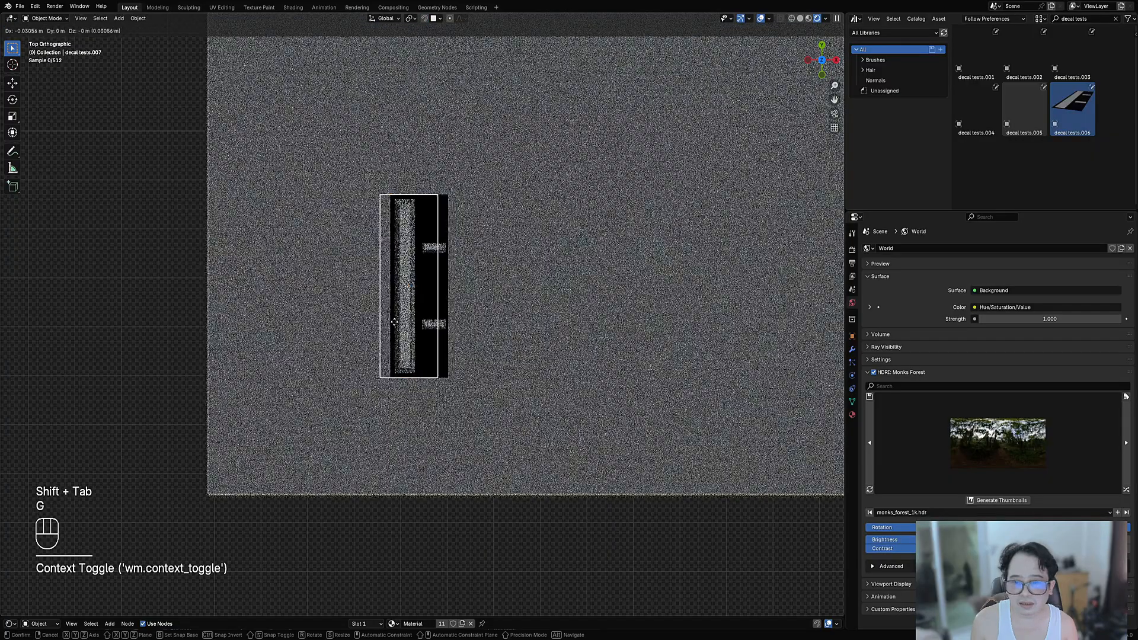
{"action": "key", "text": "ctrl"}
{"action": "left_click", "coordinate": [257, 425], "text": "ctrl"}
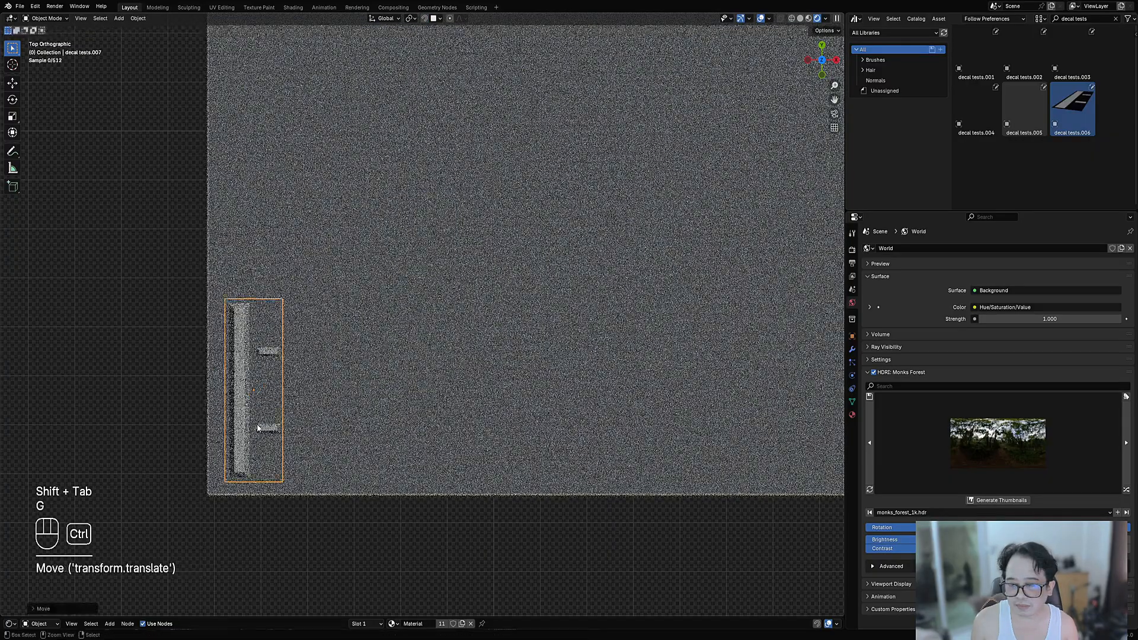
Step: Hide the viewport overlays, inspect the snapped decal at the cube's corner and review the snapping options
{"action": "middle_click_drag", "start_coordinate": [259, 425], "coordinate": [525, 294]}
{"action": "key", "text": "shift+alt+z"}
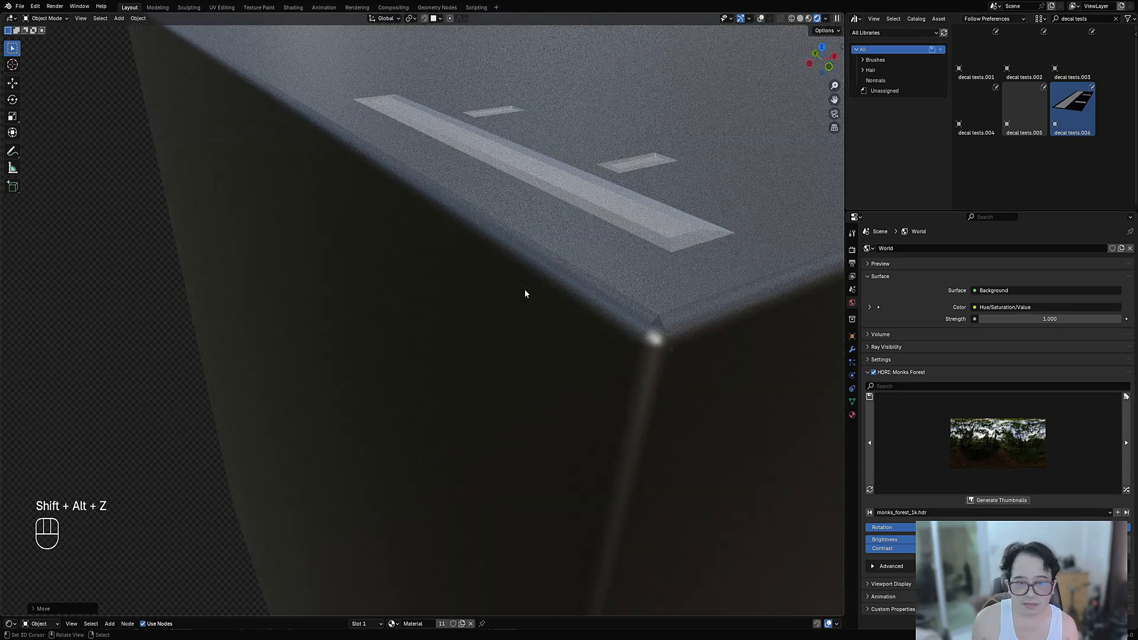
{"action": "key", "text": "shift+ctrl+Tab"}
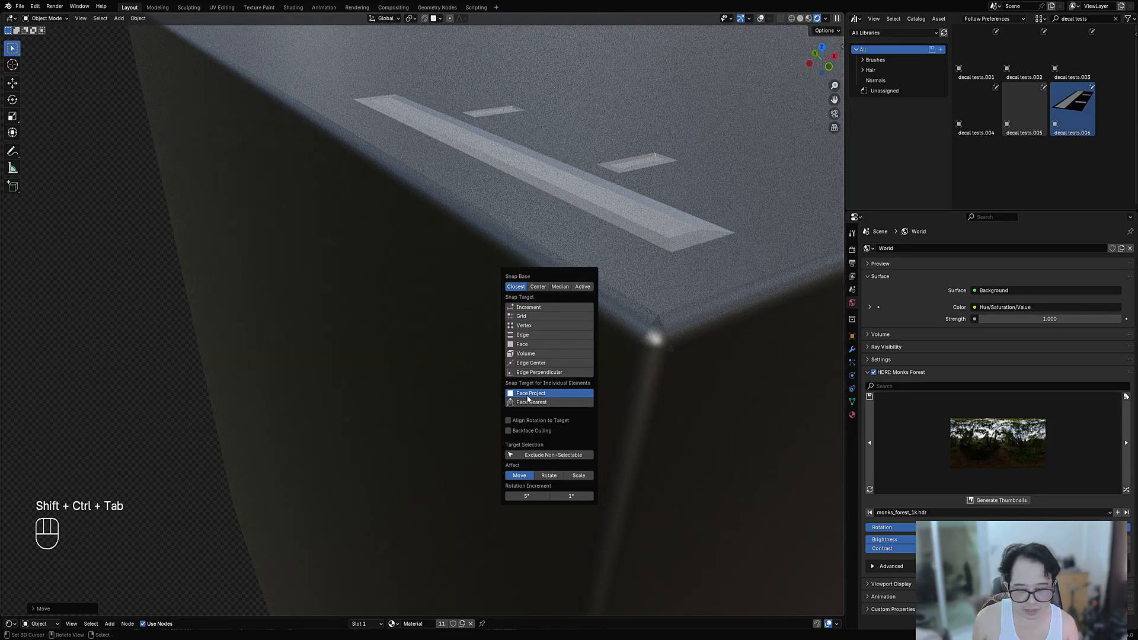
{"action": "scroll", "coordinate": [540, 153], "scroll_direction": "down", "scroll_amount": 6}
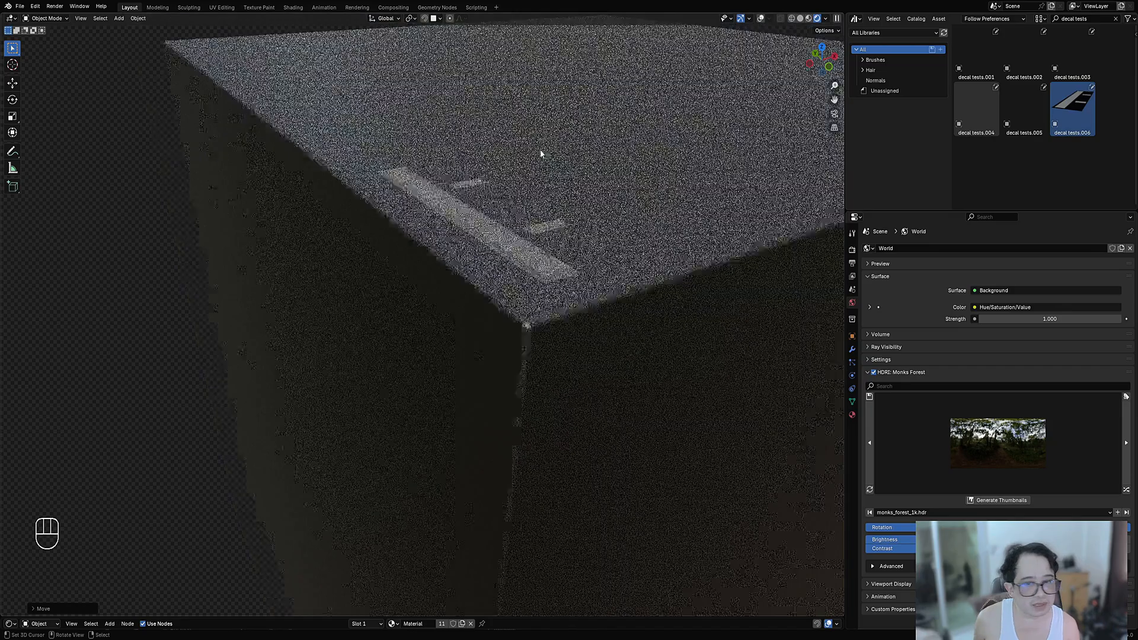
{"action": "middle_click_drag", "start_coordinate": [540, 153], "coordinate": [527, 200]}
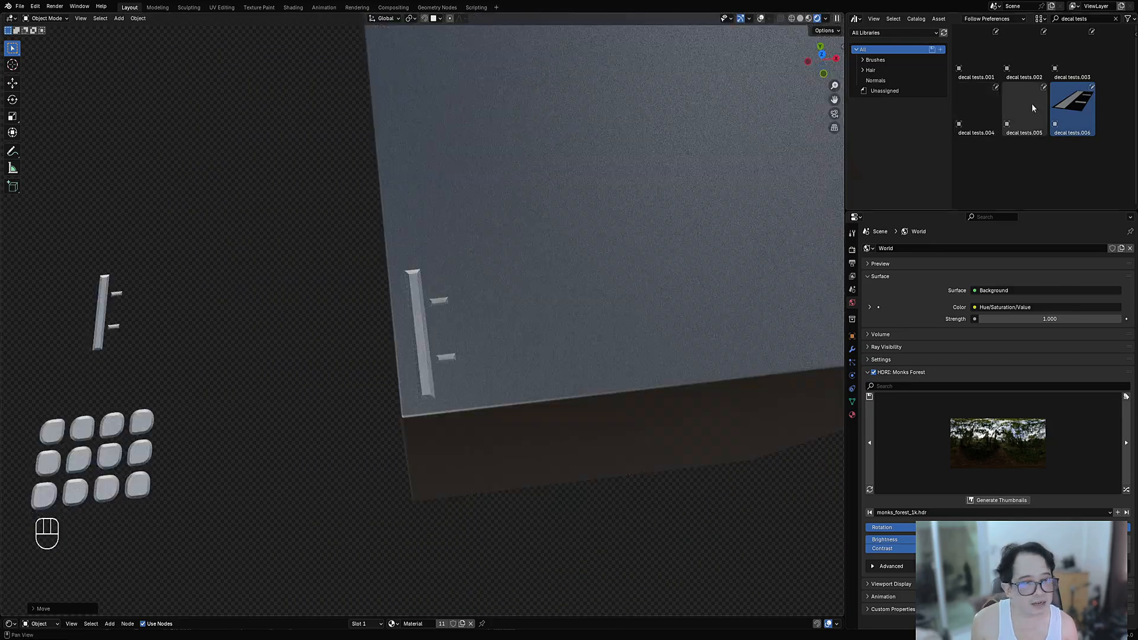
Step: Show the overlays, select the rounded-square grid decal beside the cube and examine its offset from the ground line in front view
{"action": "scroll", "coordinate": [428, 284], "scroll_direction": "down", "scroll_amount": 2}
{"action": "middle_click_drag", "start_coordinate": [426, 286], "coordinate": [652, 172], "text": "shift"}
{"action": "scroll", "coordinate": [336, 363], "scroll_direction": "up", "scroll_amount": 3}
{"action": "middle_click_drag", "start_coordinate": [336, 363], "coordinate": [406, 258]}
{"action": "key", "text": "shift+alt+z"}
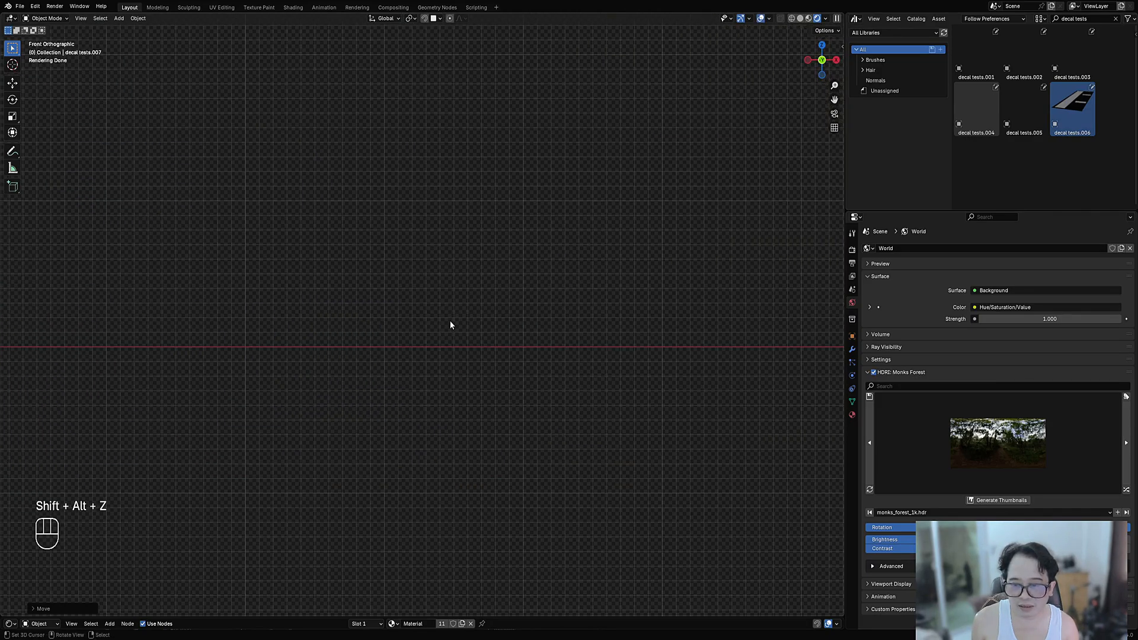
{"action": "mouse_move", "coordinate": [450, 324]}
{"action": "middle_mouse_down"}
{"action": "mouse_move", "coordinate": [438, 351]}
{"action": "mouse_move", "coordinate": [446, 325]}
{"action": "middle_mouse_up"}
{"action": "left_click", "coordinate": [421, 370]}
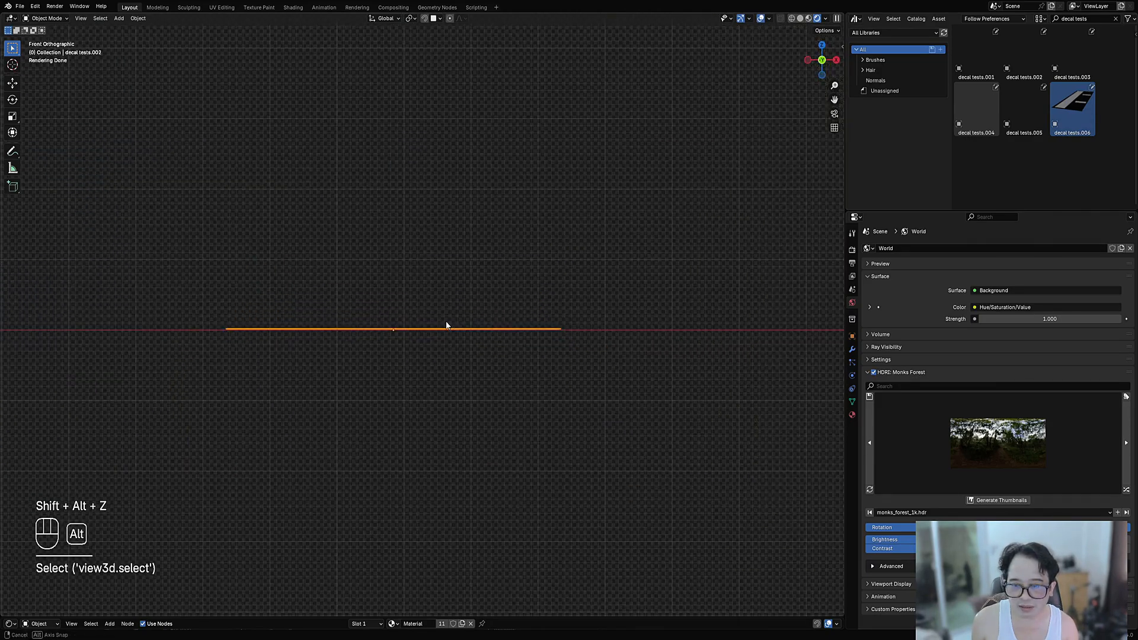
{"action": "scroll", "coordinate": [415, 341], "scroll_direction": "up", "scroll_amount": 8}
{"action": "middle_click_drag", "start_coordinate": [378, 364], "coordinate": [433, 332], "text": "shift"}
{"action": "scroll", "coordinate": [380, 350], "scroll_direction": "up", "scroll_amount": 4}
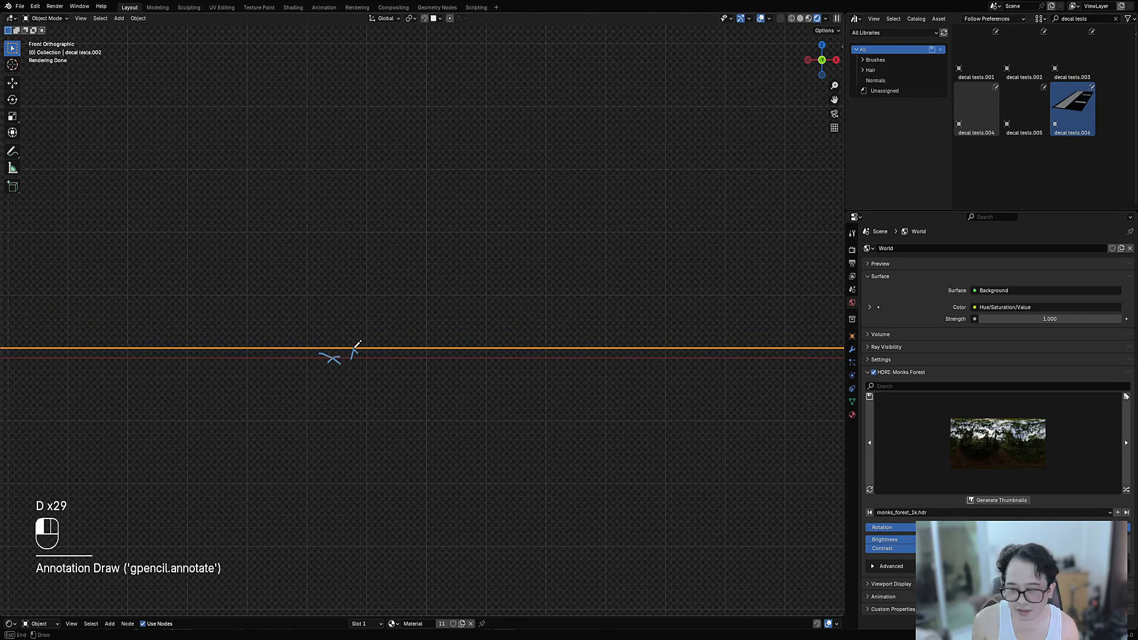
{"action": "scroll", "coordinate": [445, 325], "scroll_direction": "down", "scroll_amount": 5}
{"action": "scroll", "coordinate": [445, 326], "scroll_direction": "down", "scroll_amount": 5}
Step: Place decal tests.005 on the cube's front face from the front view with nothing selected
{"action": "mouse_move", "coordinate": [445, 325]}
{"action": "middle_mouse_down"}
{"action": "mouse_move", "coordinate": [522, 290]}
{"action": "mouse_move", "coordinate": [634, 286]}
{"action": "mouse_move", "coordinate": [489, 304]}
{"action": "mouse_move", "coordinate": [471, 338]}
{"action": "middle_mouse_up"}
{"action": "scroll", "coordinate": [634, 286], "scroll_direction": "down", "scroll_amount": 5}
{"action": "scroll", "coordinate": [482, 297], "scroll_direction": "up", "scroll_amount": 4}
{"action": "middle_click_drag", "start_coordinate": [363, 367], "coordinate": [453, 351], "text": "shift"}
{"action": "scroll", "coordinate": [450, 352], "scroll_direction": "up", "scroll_amount": 4}
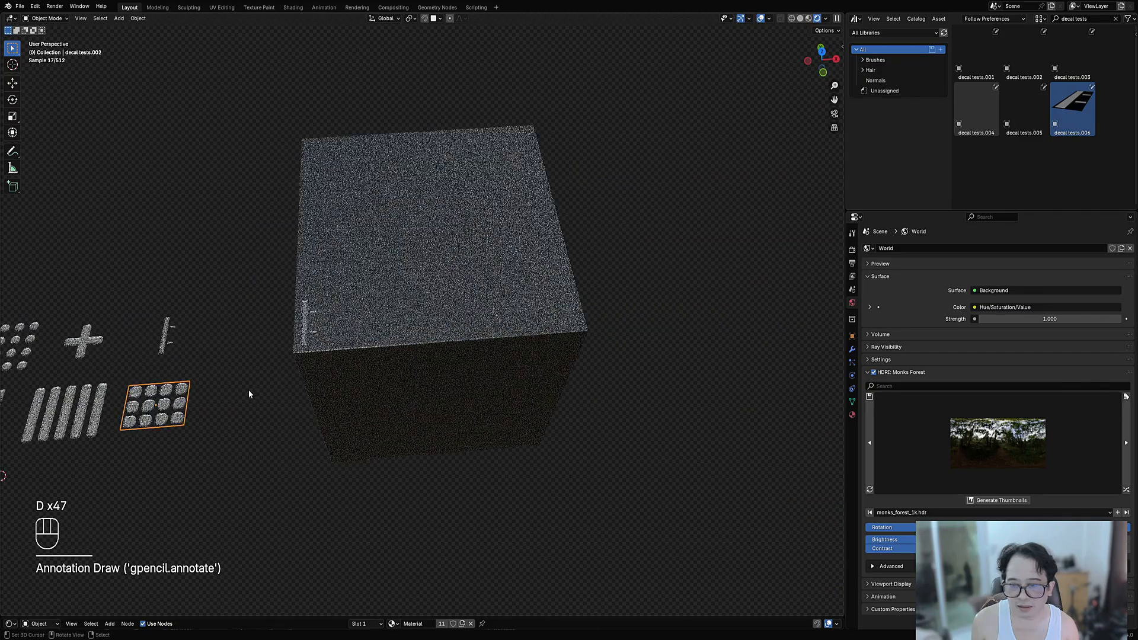
{"action": "middle_click_drag", "start_coordinate": [204, 388], "coordinate": [474, 372], "text": "shift"}
{"action": "scroll", "coordinate": [501, 381], "scroll_direction": "up", "scroll_amount": 3}
{"action": "key", "text": "KP_1"}
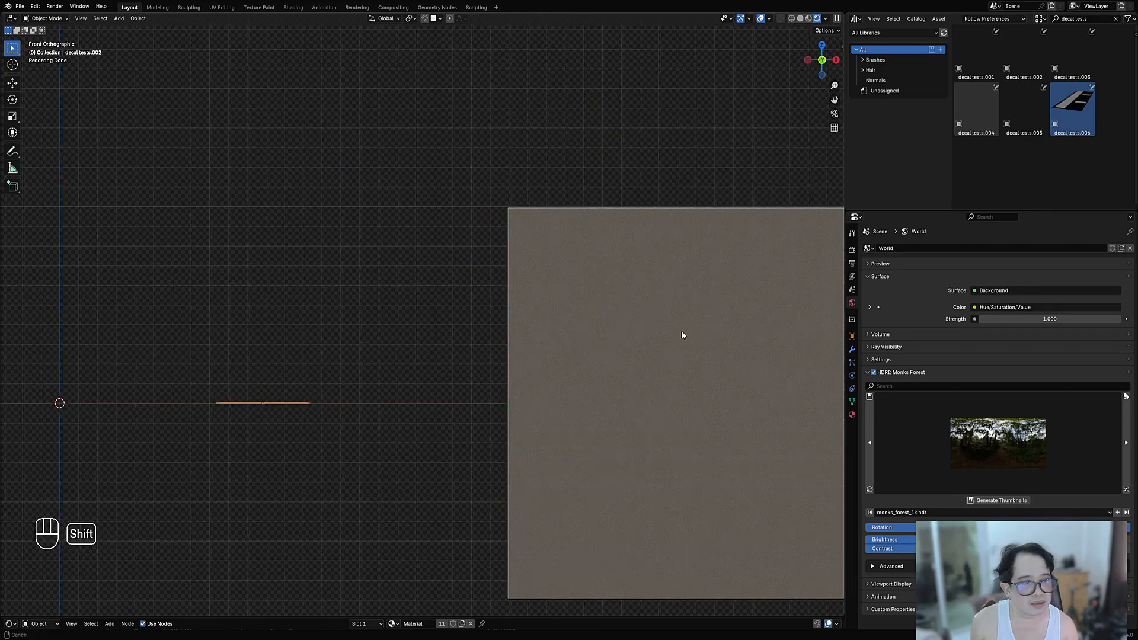
{"action": "middle_click_drag", "start_coordinate": [681, 331], "coordinate": [424, 260], "text": "shift"}
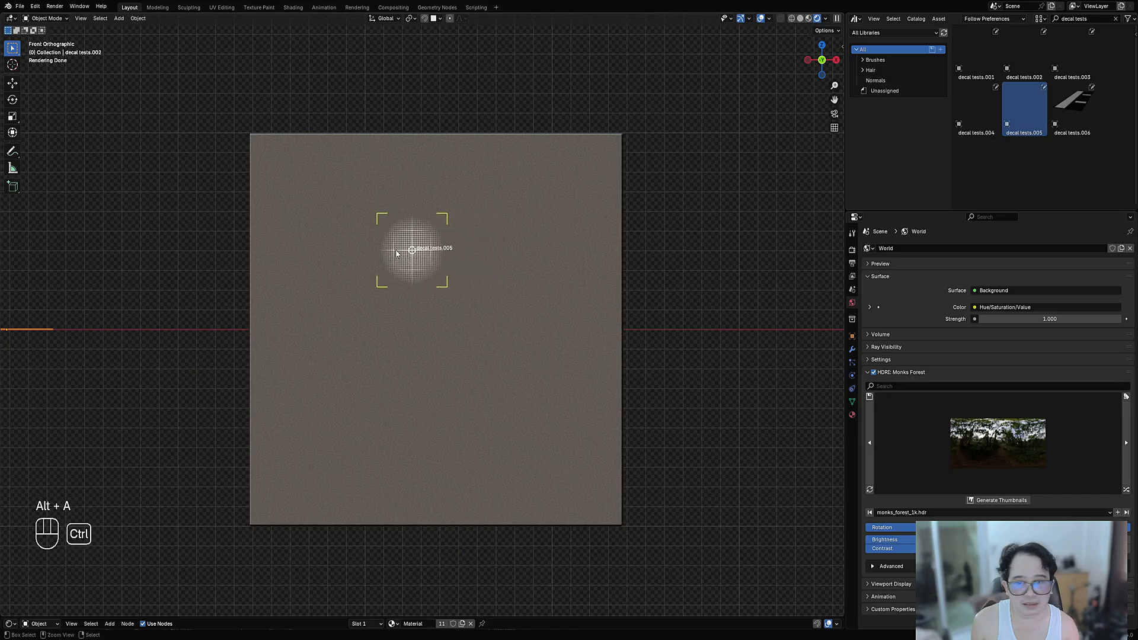
{"action": "left_click_drag", "start_coordinate": [344, 241], "coordinate": [347, 241]}
{"action": "middle_click_drag", "start_coordinate": [356, 228], "coordinate": [502, 330]}
Step: Snap-move the cross decal into the upper-left corner of the cube's front face and deselect it
{"action": "key", "text": "KP_1"}
{"action": "scroll", "coordinate": [484, 330], "scroll_direction": "up", "scroll_amount": 1}
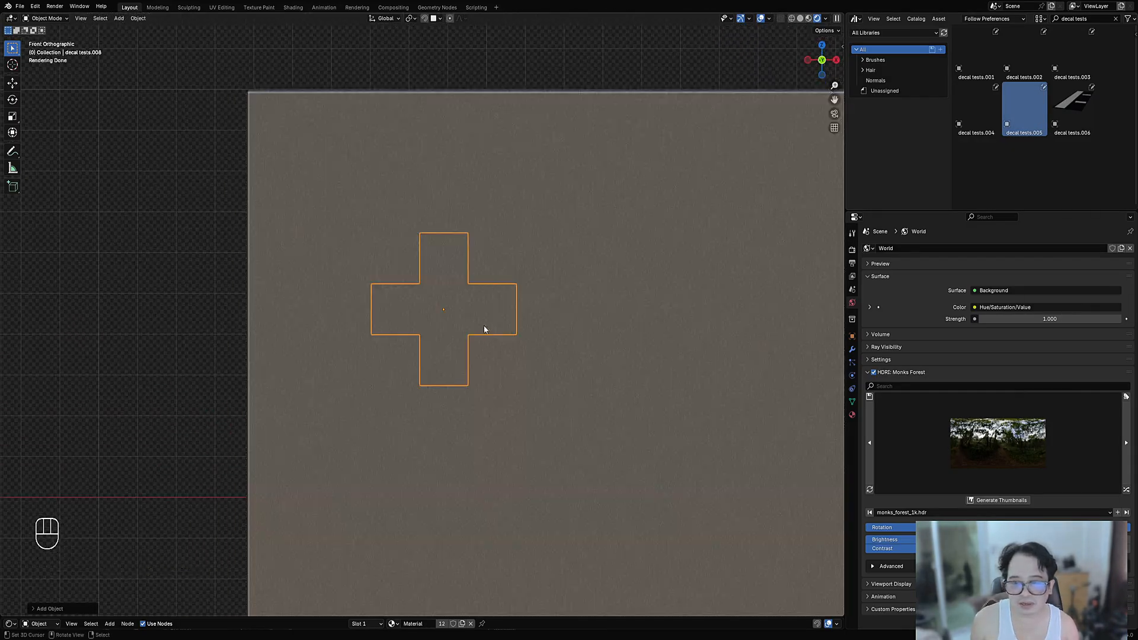
{"action": "key", "text": "g"}
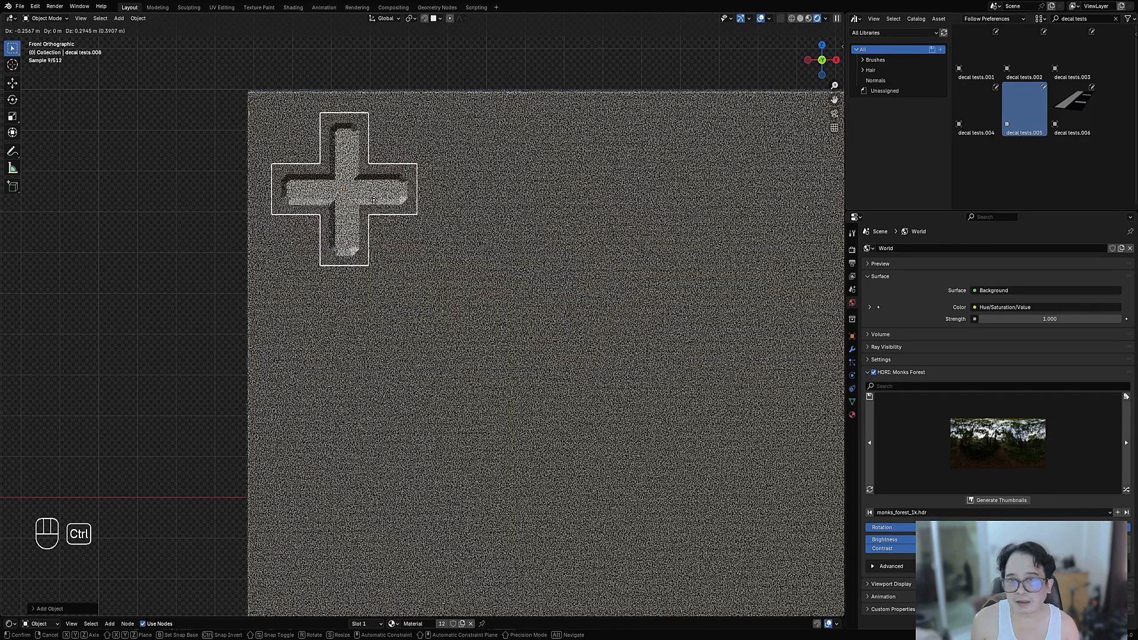
{"action": "key", "text": "alt+a"}
Step: Try rotating and scaling the cross decal on the cube's front face
{"action": "scroll", "coordinate": [535, 226], "scroll_direction": "down", "scroll_amount": 4}
{"action": "mouse_move", "coordinate": [534, 229]}
{"action": "middle_mouse_down"}
{"action": "mouse_move", "coordinate": [559, 293]}
{"action": "mouse_move", "coordinate": [532, 225]}
{"action": "middle_mouse_up"}
{"action": "scroll", "coordinate": [379, 223], "scroll_direction": "up", "scroll_amount": 2}
{"action": "left_click", "coordinate": [374, 225]}
{"action": "key", "text": "r"}
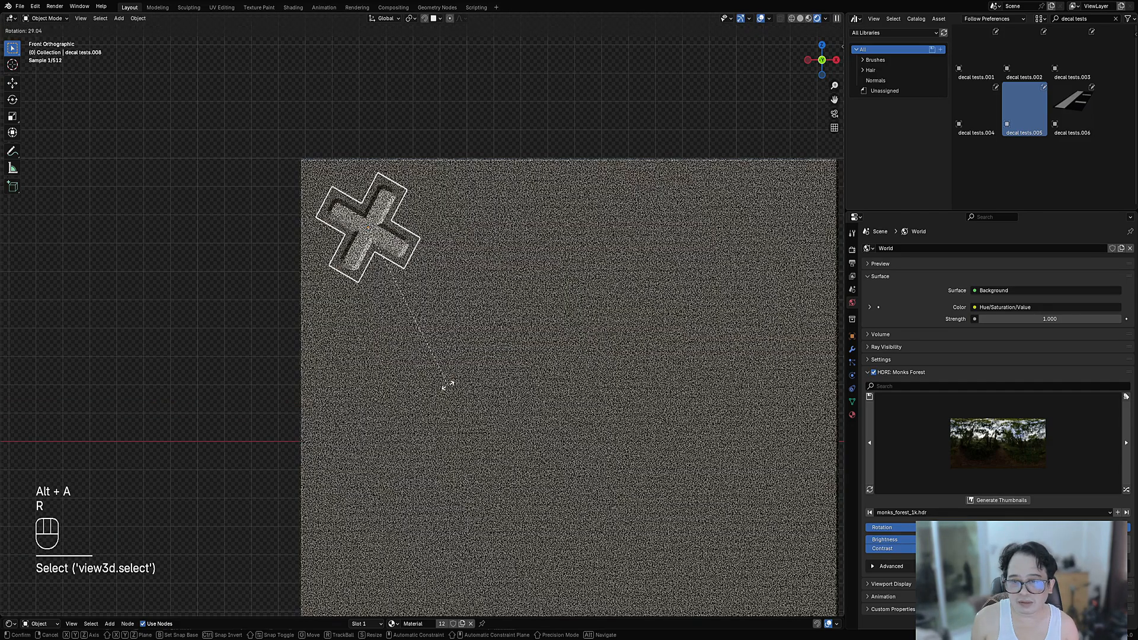
{"action": "key", "text": "s"}
{"action": "key", "text": "ctrl+z"}
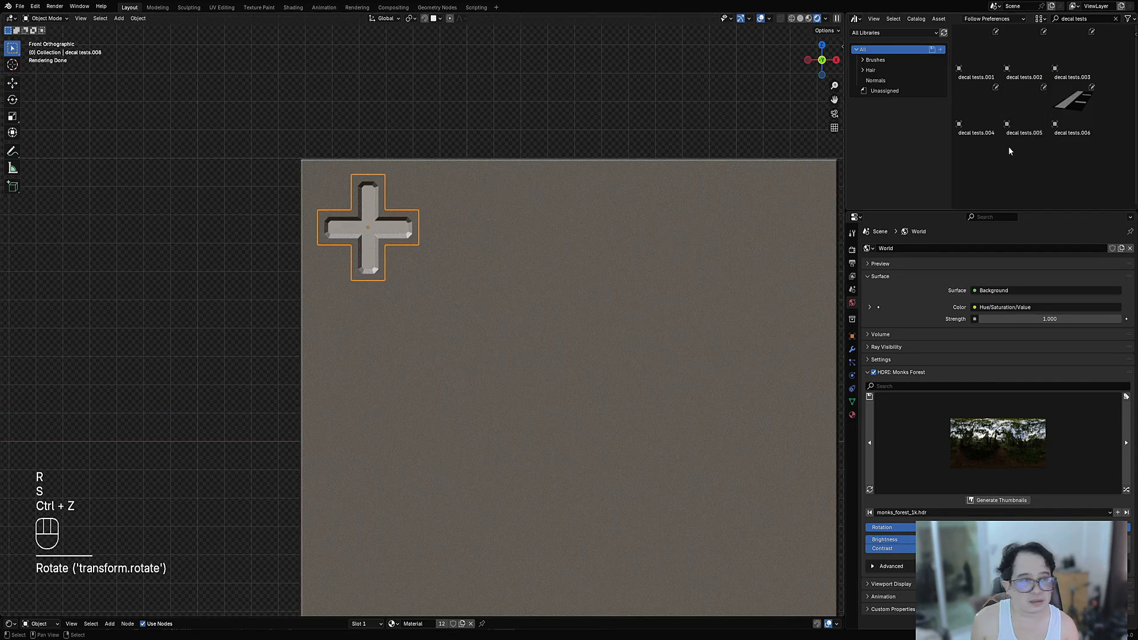
Step: Place decal tests.001 on the cube's front face, snap-move it beside the cross decal and scale it down
{"action": "left_click_drag", "start_coordinate": [475, 320], "coordinate": [474, 348], "text": "ctrl"}
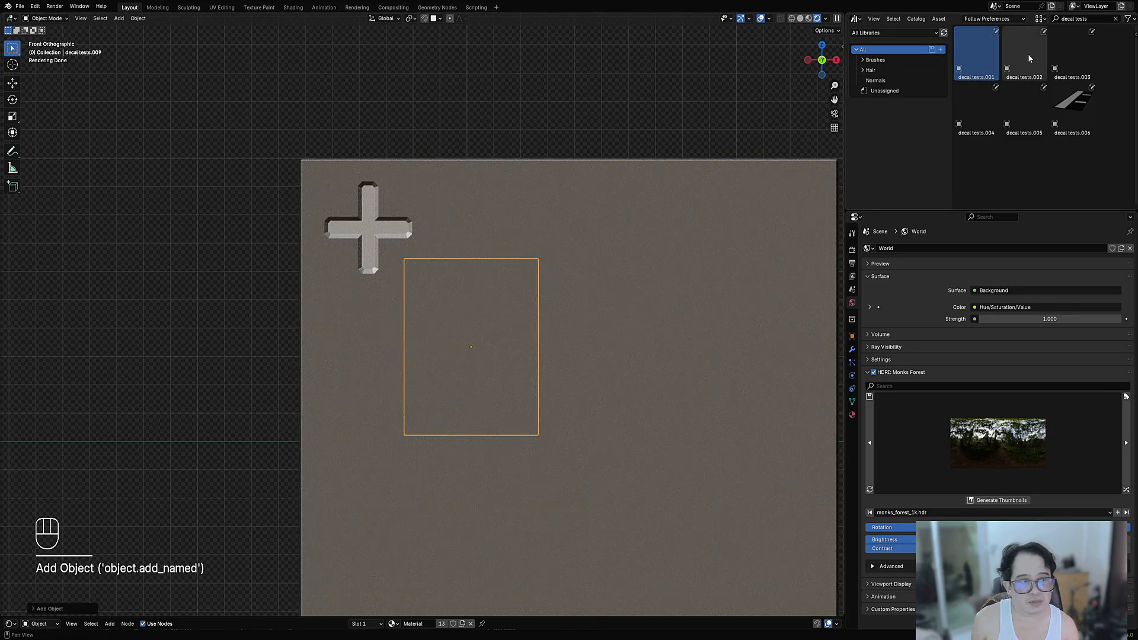
{"action": "key", "text": "g"}
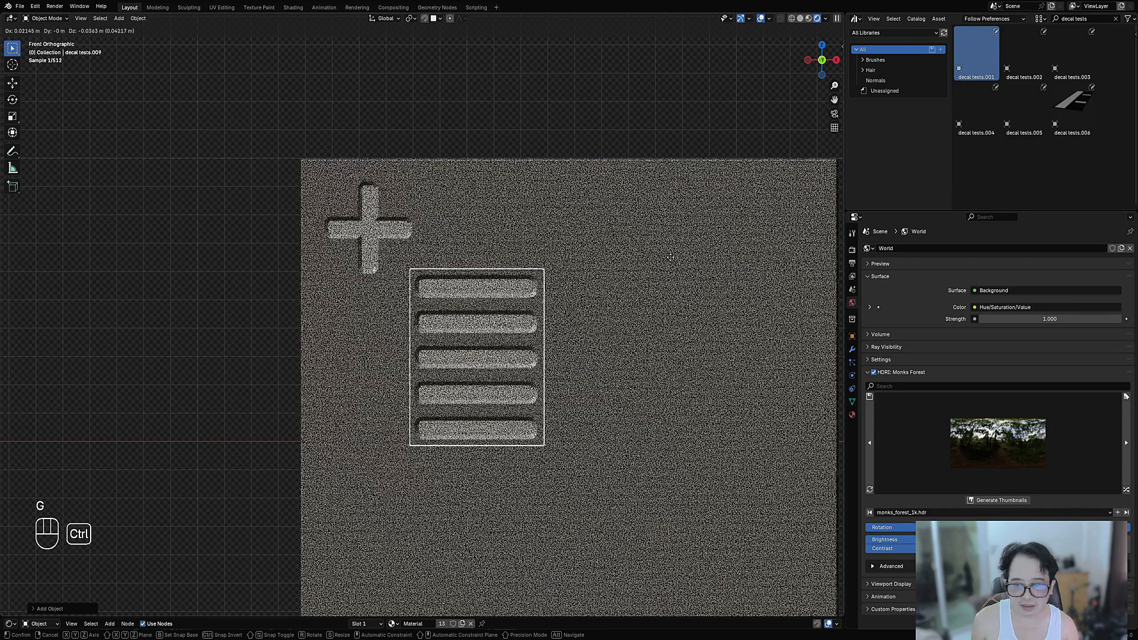
{"action": "left_click", "coordinate": [677, 210]}
{"action": "key", "text": "s"}
{"action": "left_click", "coordinate": [606, 228]}
Step: Hide the viewport overlays and place decal tests.004 on the cube's top face in top view
{"action": "scroll", "coordinate": [600, 259], "scroll_direction": "down", "scroll_amount": 5}
{"action": "key", "text": "shift+alt+z"}
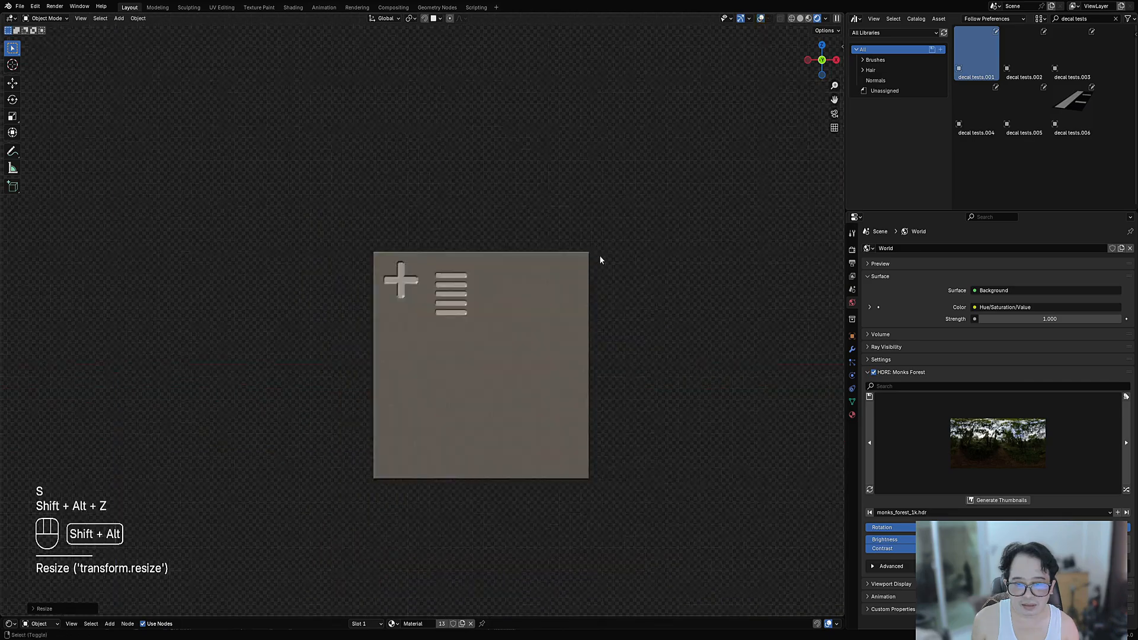
{"action": "middle_click_drag", "start_coordinate": [599, 258], "coordinate": [680, 285], "text": "alt"}
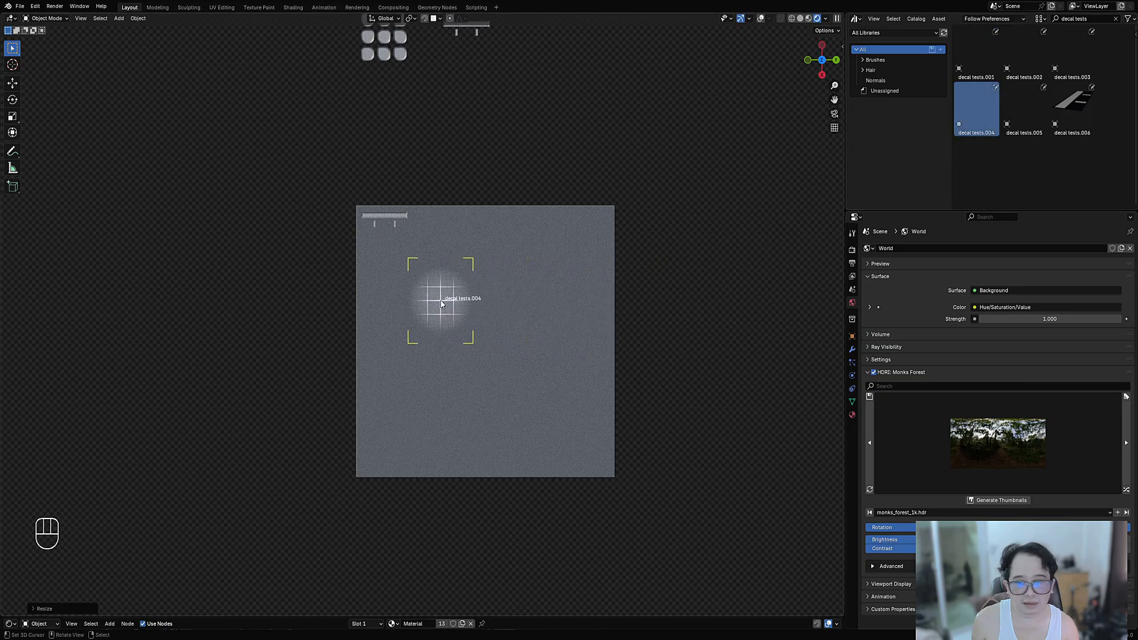
{"action": "left_click_drag", "start_coordinate": [434, 302], "coordinate": [436, 303], "text": "ctrl"}
{"action": "scroll", "coordinate": [462, 310], "scroll_direction": "up", "scroll_amount": 3}
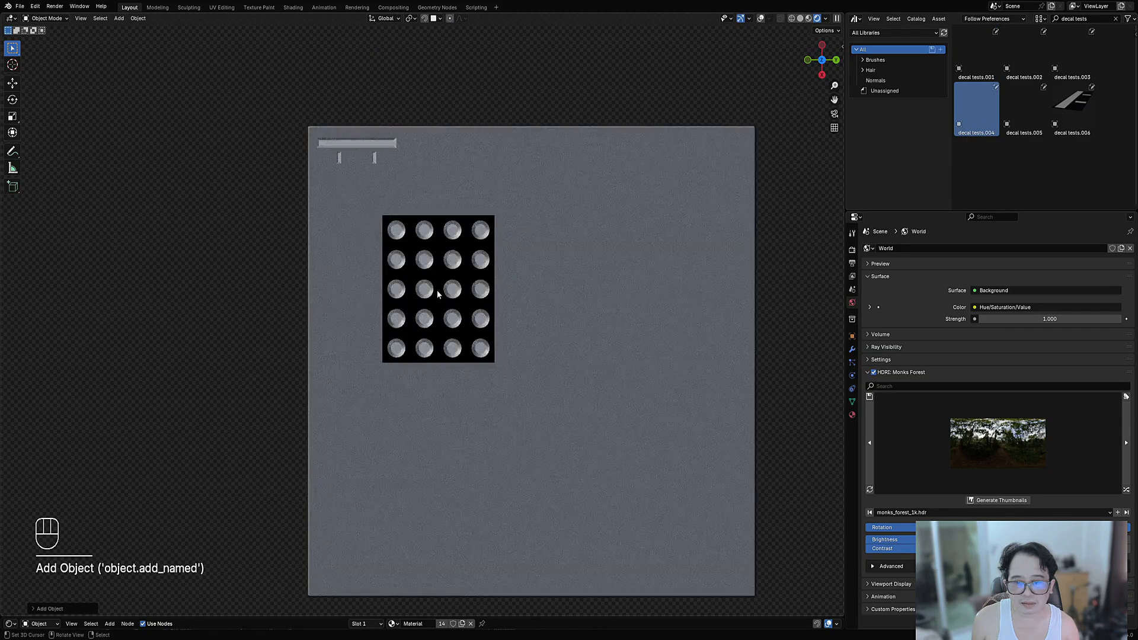
Step: Show the viewport overlays and snap-move the dotted decal tests.004 towards the upper-right corner of the cube's top face
{"action": "key", "text": "shift+alt+z"}
{"action": "middle_click_drag", "start_coordinate": [533, 271], "coordinate": [497, 331], "text": "shift"}
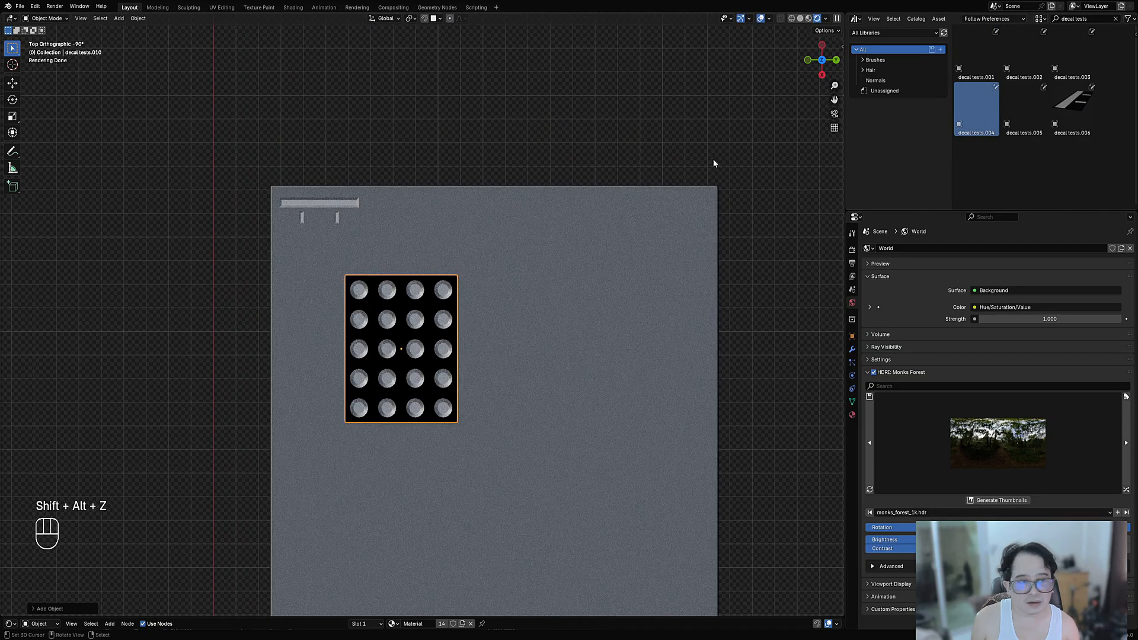
{"action": "key", "text": "g"}
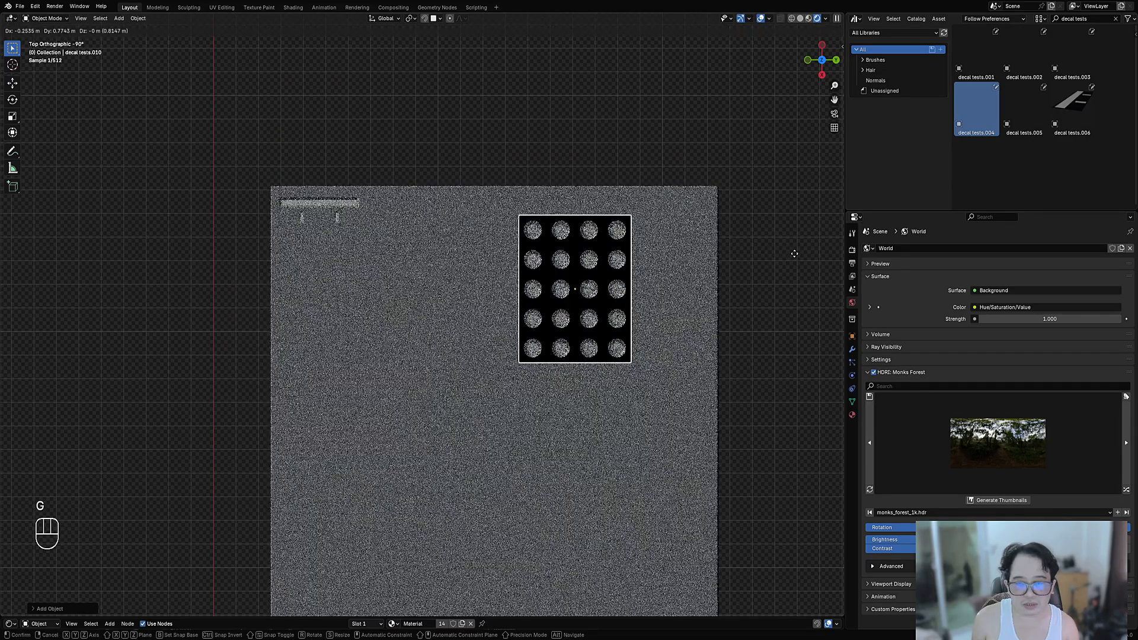
{"action": "left_click", "coordinate": [23, 242], "text": "ctrl"}
{"action": "key", "text": "shift+ctrl+Tab"}
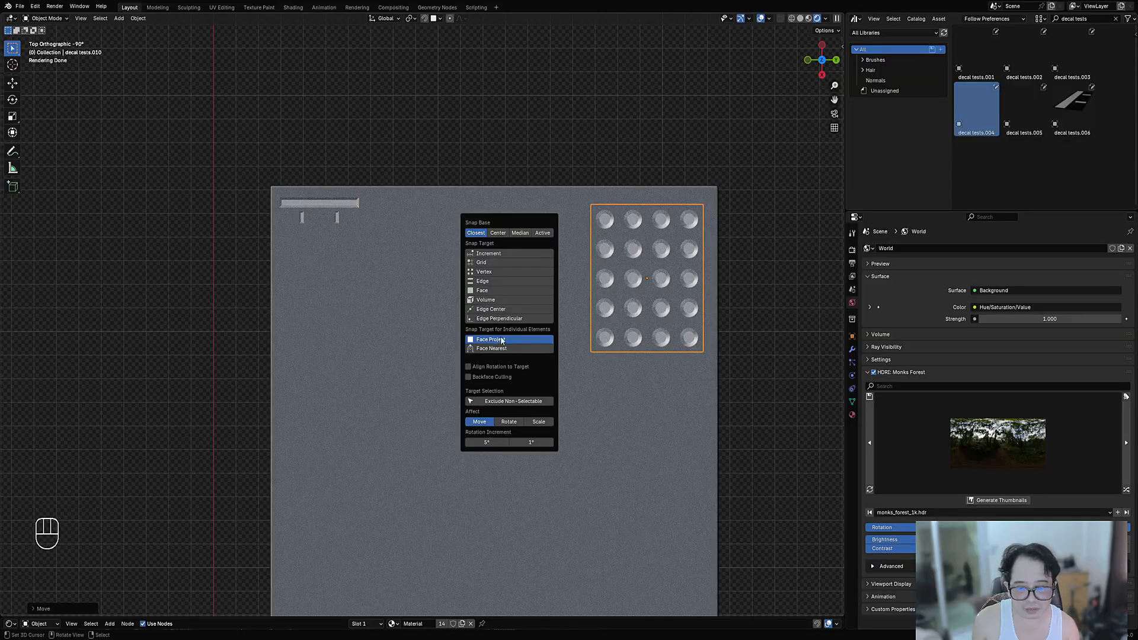
Step: Scale the dotted decal down, move it closer into the upper-right corner of the top face and deselect it
{"action": "mouse_move", "coordinate": [713, 273]}
{"action": "middle_mouse_down"}
{"action": "mouse_move", "coordinate": [642, 202]}
{"action": "mouse_move", "coordinate": [720, 288]}
{"action": "middle_mouse_up"}
{"action": "key", "text": "s"}
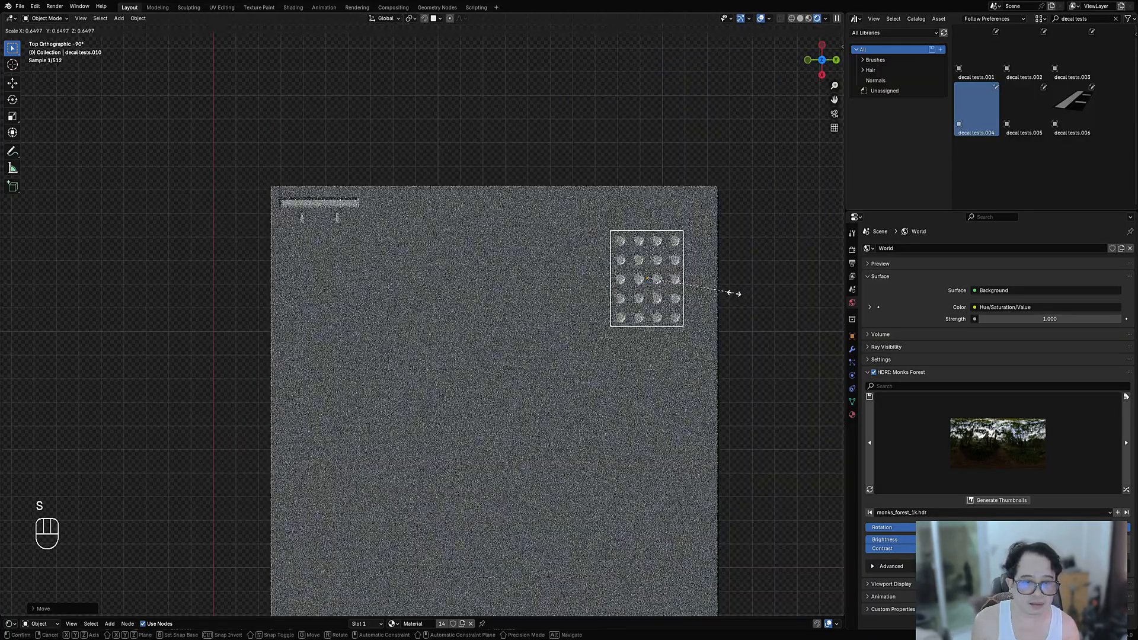
{"action": "key", "text": "g"}
{"action": "left_click", "coordinate": [750, 257]}
{"action": "key", "text": "alt+a"}
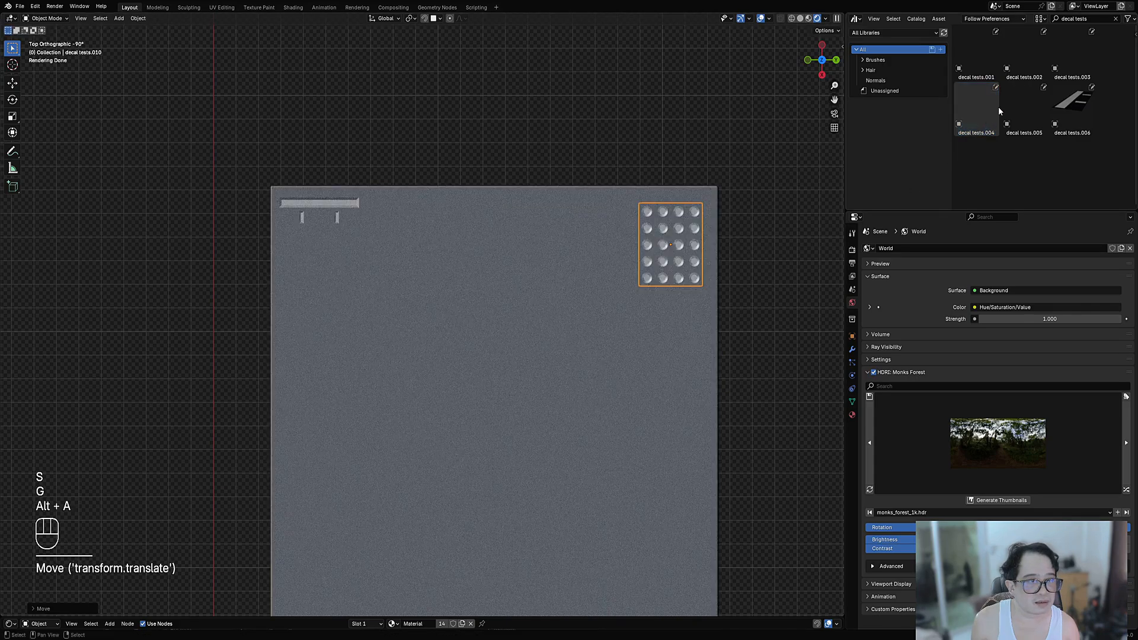
Step: Place decal tests.002 on the cube's top face and snap-move it below the bar decal near the left edge
{"action": "left_click", "coordinate": [1015, 59]}
{"action": "left_click_drag", "start_coordinate": [1014, 60], "coordinate": [486, 349]}
{"action": "left_click", "coordinate": [516, 352]}
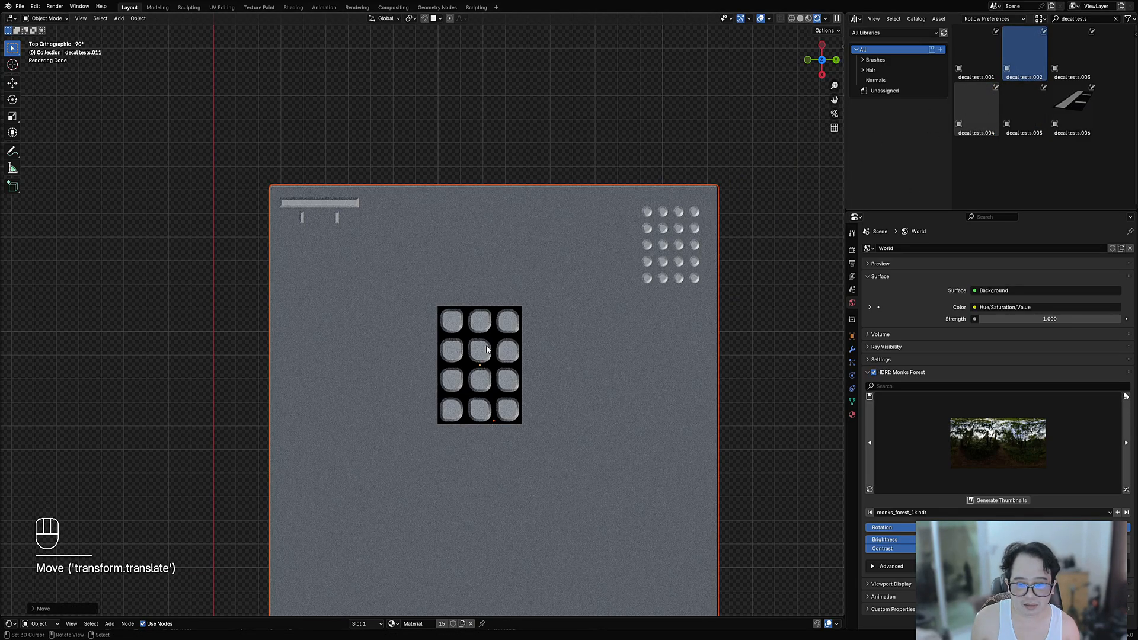
{"action": "left_click", "coordinate": [484, 347]}
{"action": "left_click", "coordinate": [481, 323]}
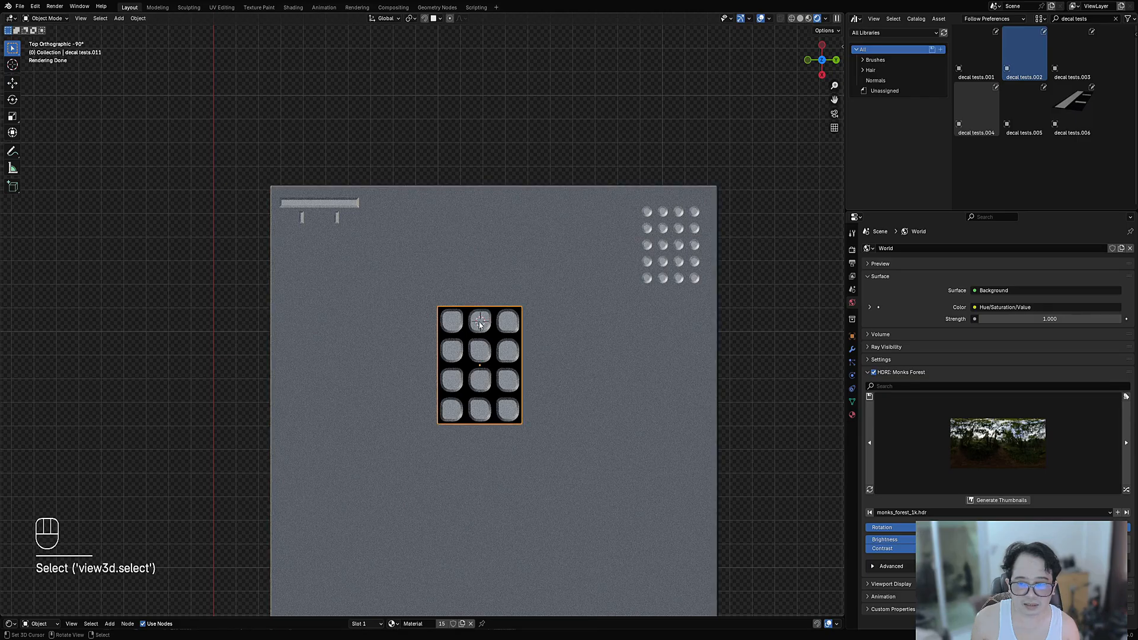
{"action": "key", "text": "g"}
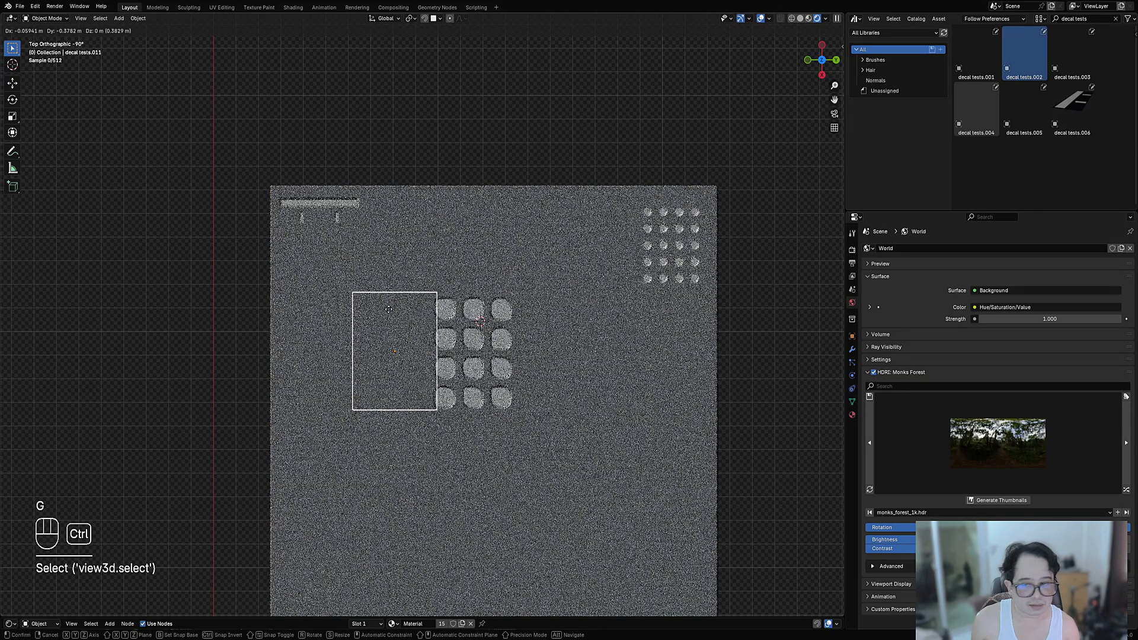
{"action": "left_click", "coordinate": [329, 259], "text": "ctrl"}
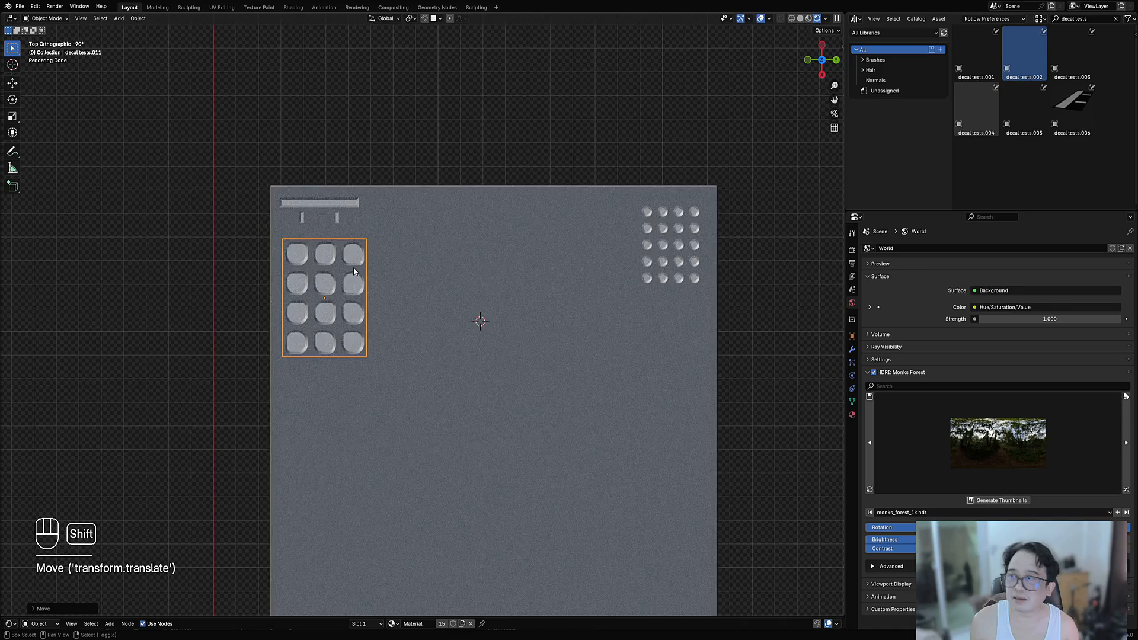
Step: Nudge the rounded-square decal so it lines up with the left end of the bar decal above it
{"action": "middle_click_drag", "start_coordinate": [354, 267], "coordinate": [510, 314], "text": "shift"}
{"action": "scroll", "coordinate": [600, 295], "scroll_direction": "up", "scroll_amount": 6}
{"action": "scroll", "coordinate": [601, 295], "scroll_direction": "down", "scroll_amount": 3}
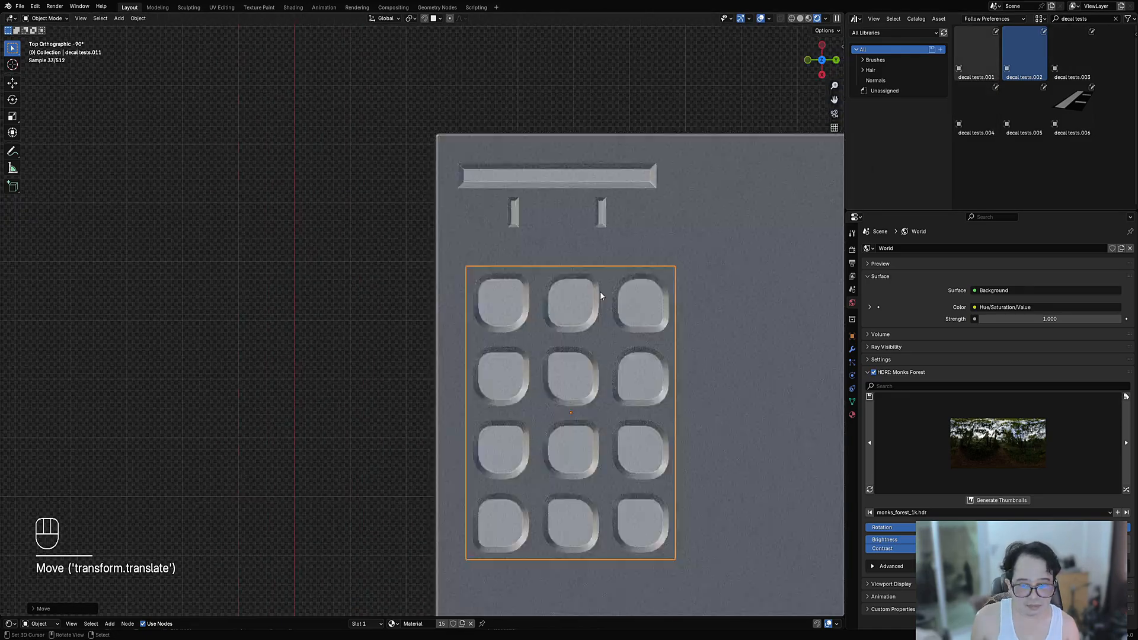
{"action": "key", "text": "g"}
{"action": "left_click", "coordinate": [590, 289]}
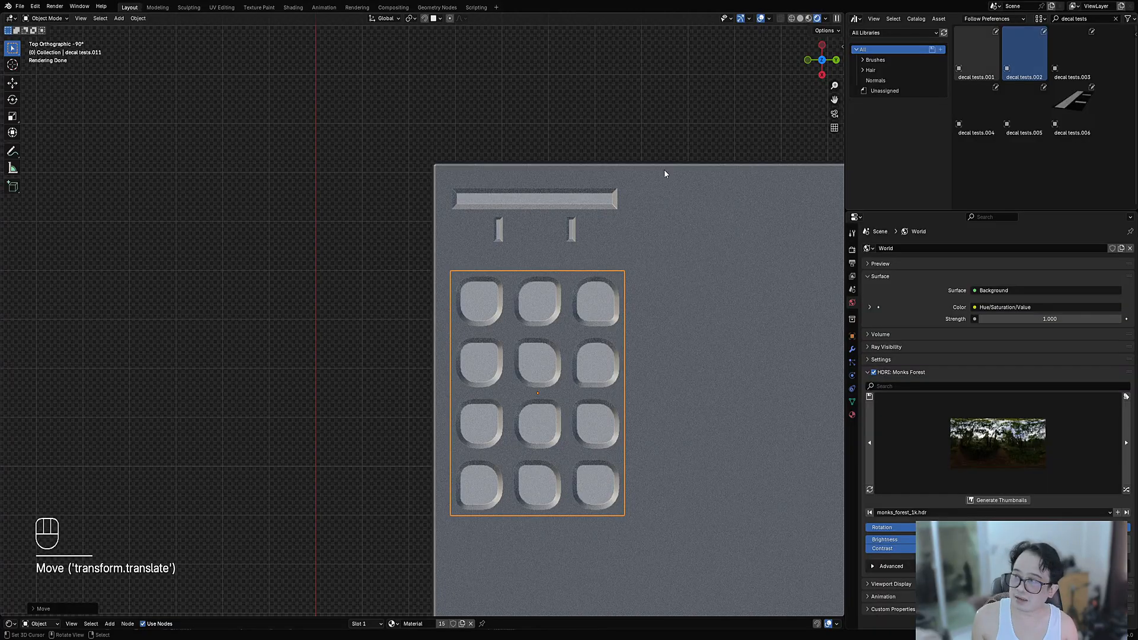
Step: Scale the rounded-square decal down and move it back under the left end of the bar decal
{"action": "scroll", "coordinate": [614, 267], "scroll_direction": "down", "scroll_amount": 5}
{"action": "middle_click_drag", "start_coordinate": [598, 332], "coordinate": [564, 407]}
{"action": "scroll", "coordinate": [602, 403], "scroll_direction": "up", "scroll_amount": 2}
{"action": "key", "text": "s"}
{"action": "left_click", "coordinate": [530, 407]}
{"action": "middle_click_drag", "start_coordinate": [419, 400], "coordinate": [507, 416], "text": "shift"}
{"action": "scroll", "coordinate": [507, 416], "scroll_direction": "up", "scroll_amount": 3}
{"action": "key", "text": "g"}
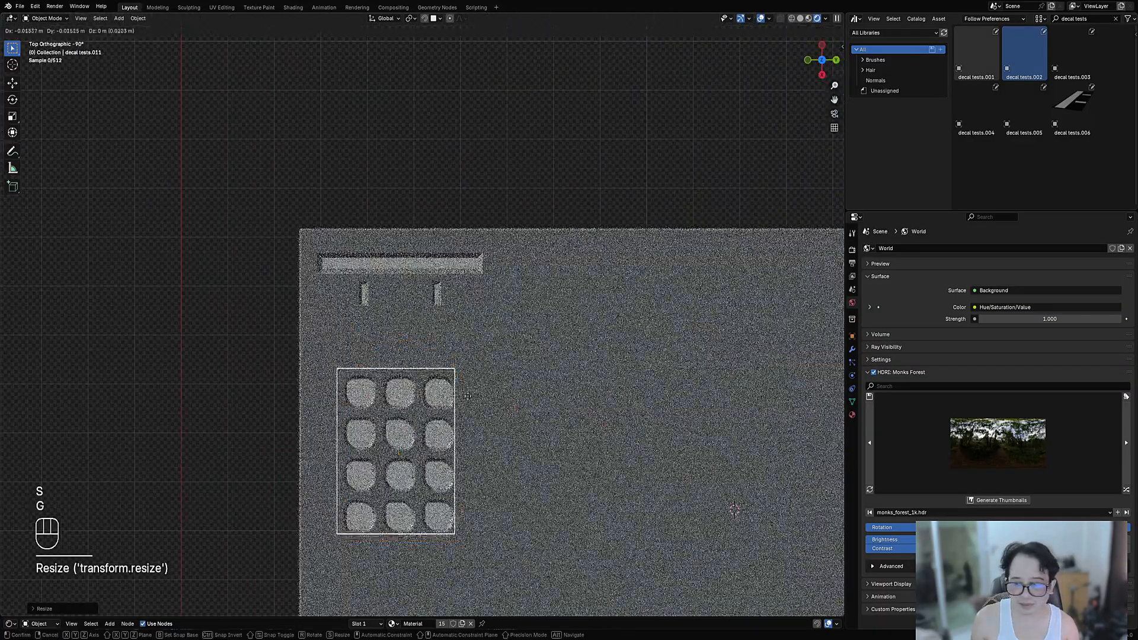
{"action": "left_click", "coordinate": [473, 376]}
{"action": "left_click", "coordinate": [1071, 111]}
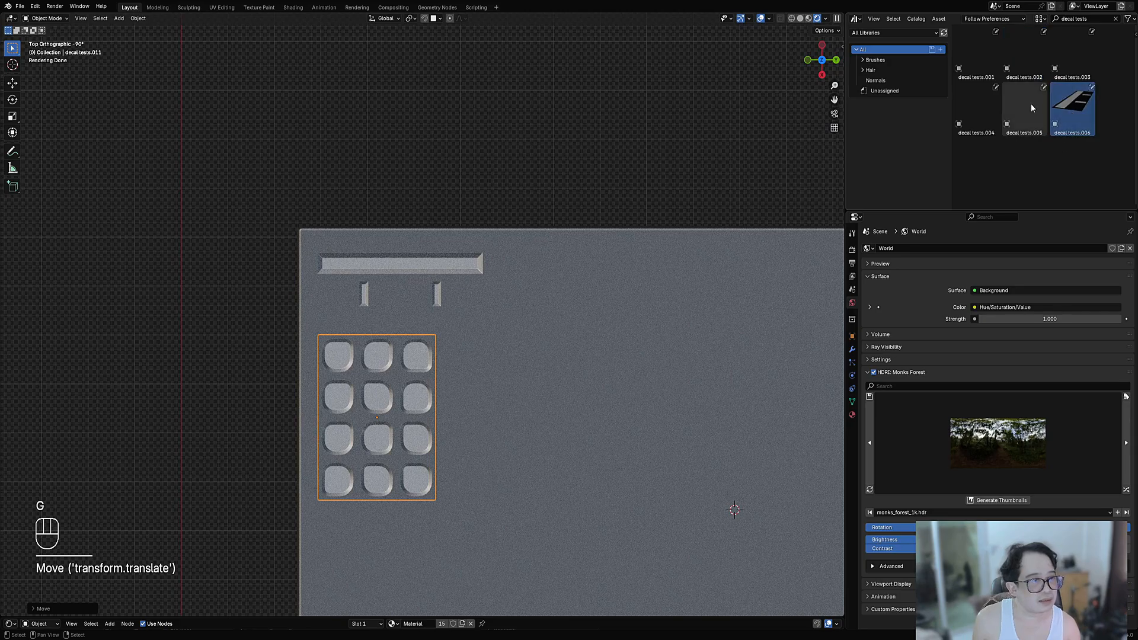
{"action": "left_click_drag", "start_coordinate": [1060, 106], "coordinate": [582, 343]}
{"action": "right_click", "coordinate": [581, 346]}
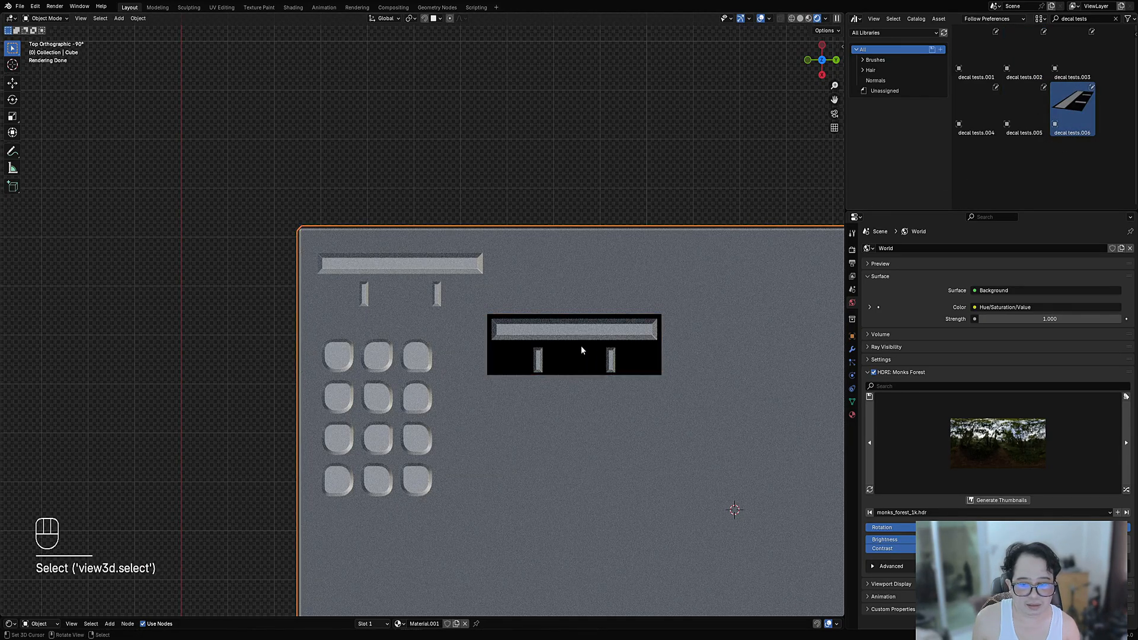
{"action": "right_click", "coordinate": [578, 335]}
{"action": "key", "text": "x"}
{"action": "left_click", "coordinate": [578, 334]}
Step: Place decal tests.006 on the top face, rotate it upright, move it beside the rounded-square decal and deselect it
{"action": "left_click_drag", "start_coordinate": [1073, 108], "coordinate": [551, 377]}
{"action": "scroll", "coordinate": [549, 362], "scroll_direction": "down", "scroll_amount": 3}
{"action": "scroll", "coordinate": [549, 362], "scroll_direction": "up", "scroll_amount": 1}
{"action": "middle_click_drag", "start_coordinate": [571, 368], "coordinate": [534, 364], "text": "shift"}
{"action": "scroll", "coordinate": [535, 364], "scroll_direction": "up", "scroll_amount": 1}
{"action": "key", "text": "g"}
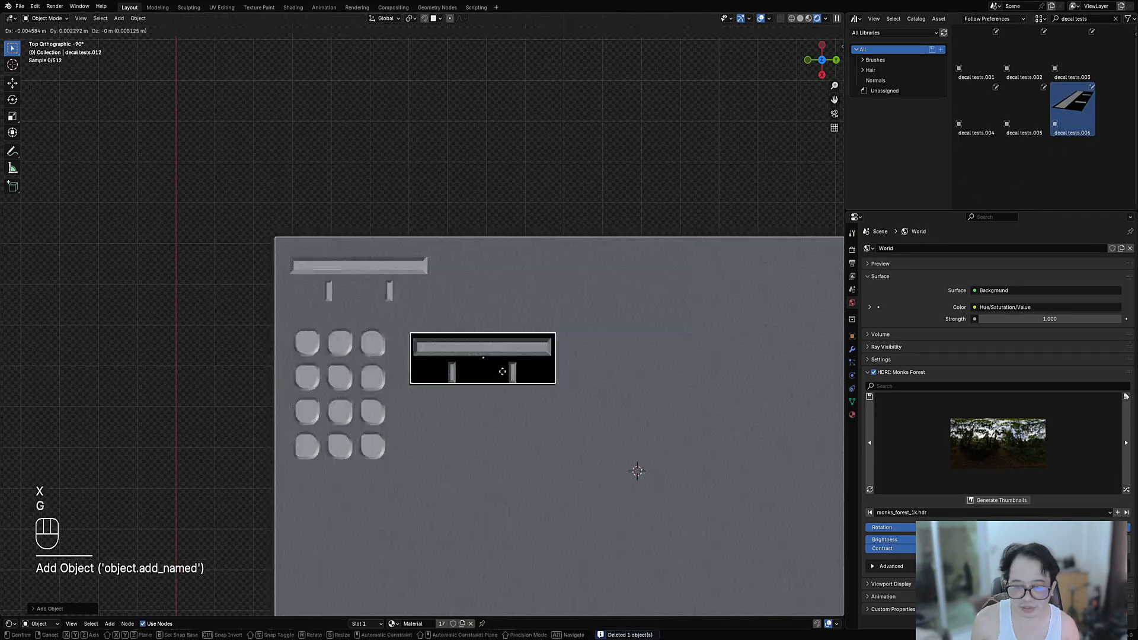
{"action": "key", "text": "r"}
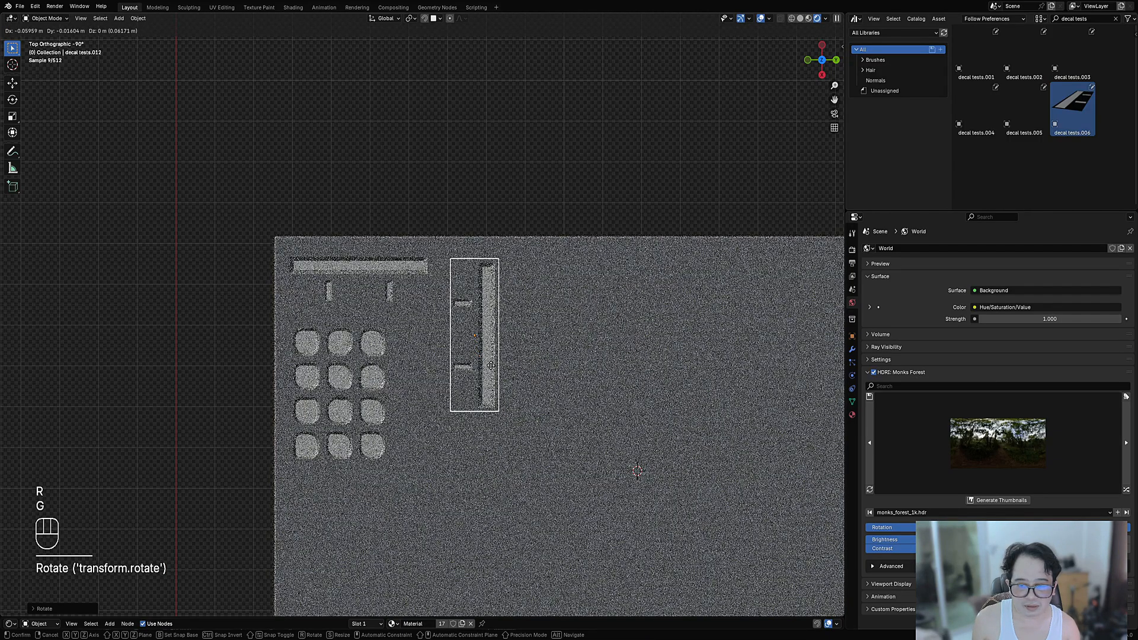
{"action": "left_click", "coordinate": [493, 378]}
{"action": "key", "text": "alt+a"}
Step: Place decal tests.004 on the cube's front face, just below the upper edge
{"action": "scroll", "coordinate": [575, 365], "scroll_direction": "down", "scroll_amount": 6}
{"action": "middle_click_drag", "start_coordinate": [493, 400], "coordinate": [589, 339]}
{"action": "scroll", "coordinate": [144, 392], "scroll_direction": "up", "scroll_amount": 2}
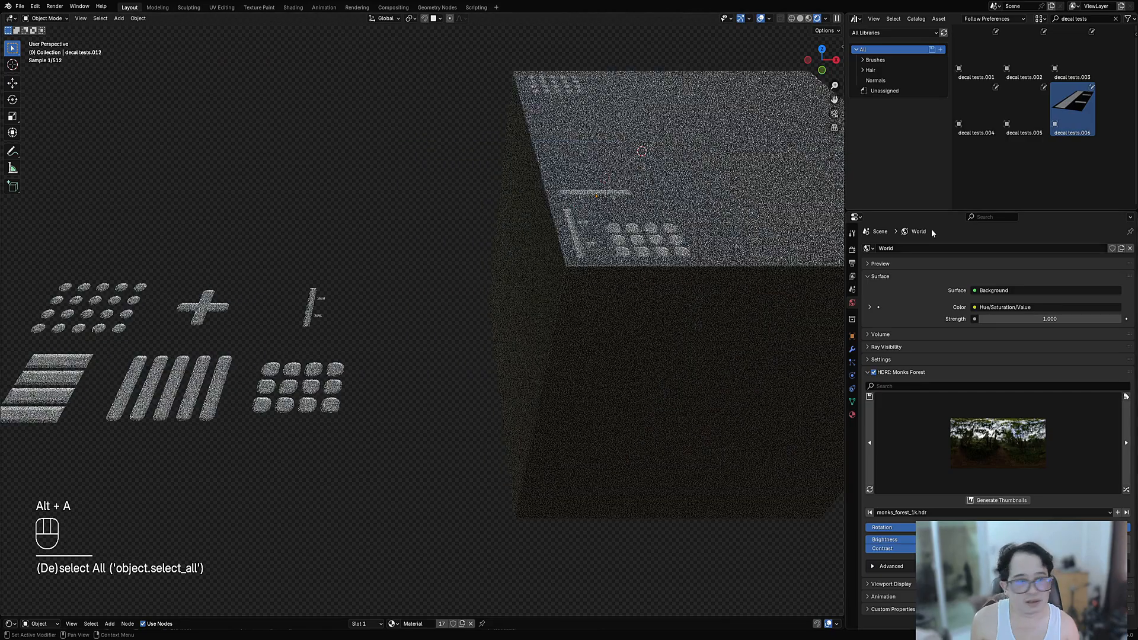
{"action": "left_click_drag", "start_coordinate": [976, 109], "coordinate": [618, 319]}
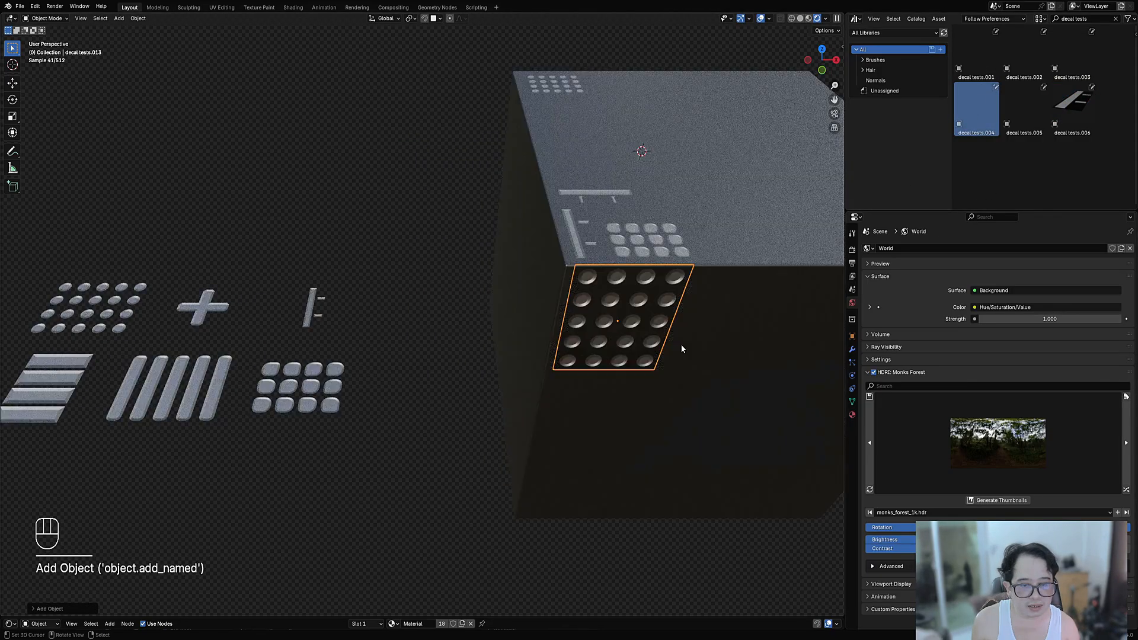
Step: Try scaling the dotted decal on the cube's front face
{"action": "middle_click_drag", "start_coordinate": [681, 343], "coordinate": [665, 273]}
{"action": "key", "text": "s"}
{"action": "left_click", "coordinate": [631, 268]}
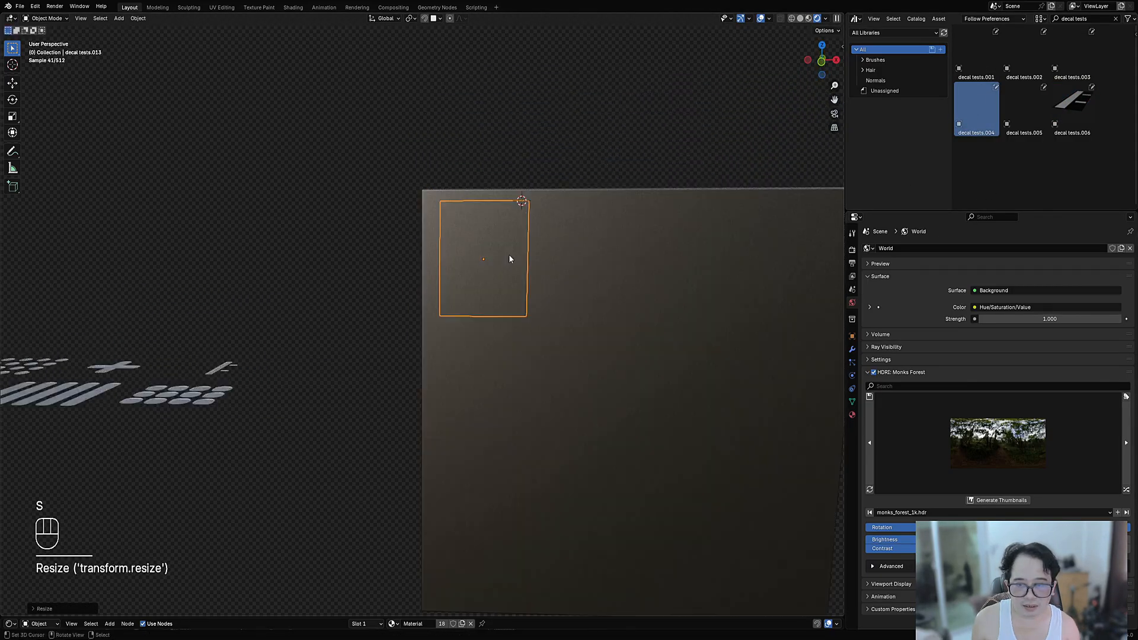
{"action": "middle_click_drag", "start_coordinate": [508, 255], "coordinate": [620, 295]}
{"action": "key", "text": "ctrl+z"}
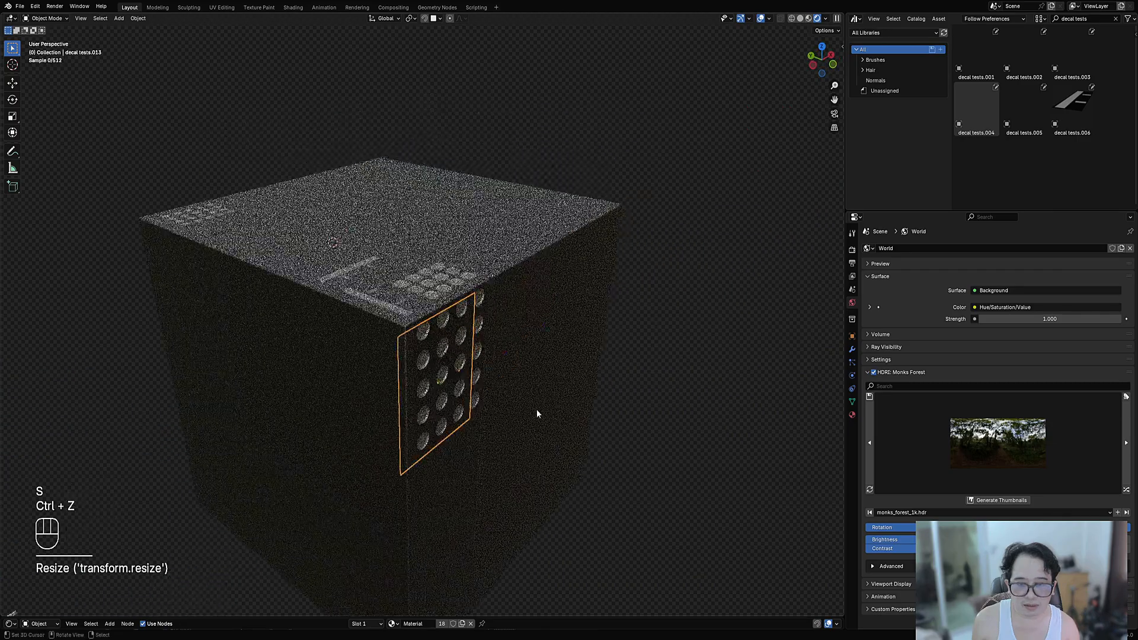
{"action": "scroll", "coordinate": [535, 409], "scroll_direction": "up", "scroll_amount": 5}
{"action": "key", "text": "s"}
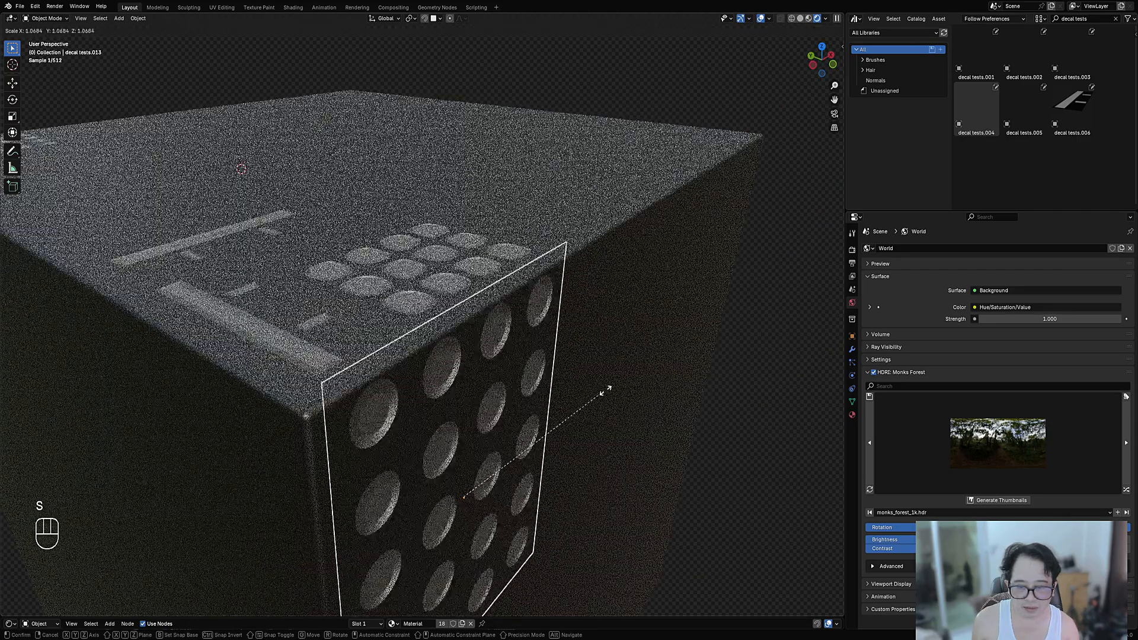
{"action": "left_click", "coordinate": [574, 395]}
{"action": "scroll", "coordinate": [575, 388], "scroll_direction": "down", "scroll_amount": 5}
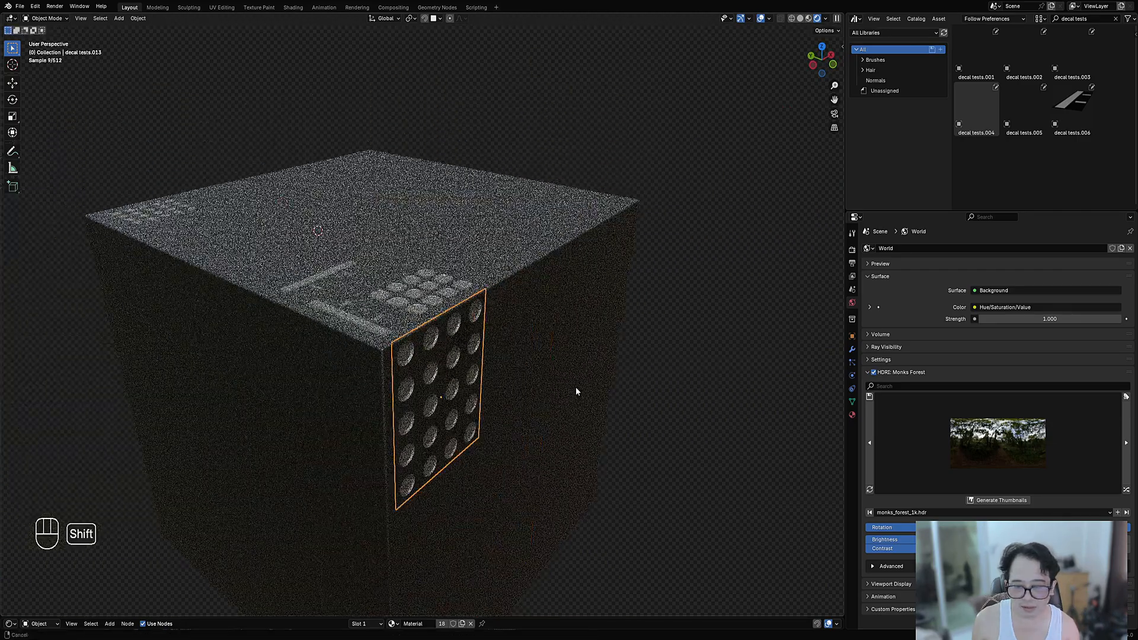
Step: Snap the 3D cursor to the front-face dotted decal and set the decal's origin to the 3D cursor
{"action": "scroll", "coordinate": [580, 379], "scroll_direction": "up", "scroll_amount": 6}
{"action": "key", "text": "w"}
{"action": "mouse_move", "coordinate": [584, 402]}
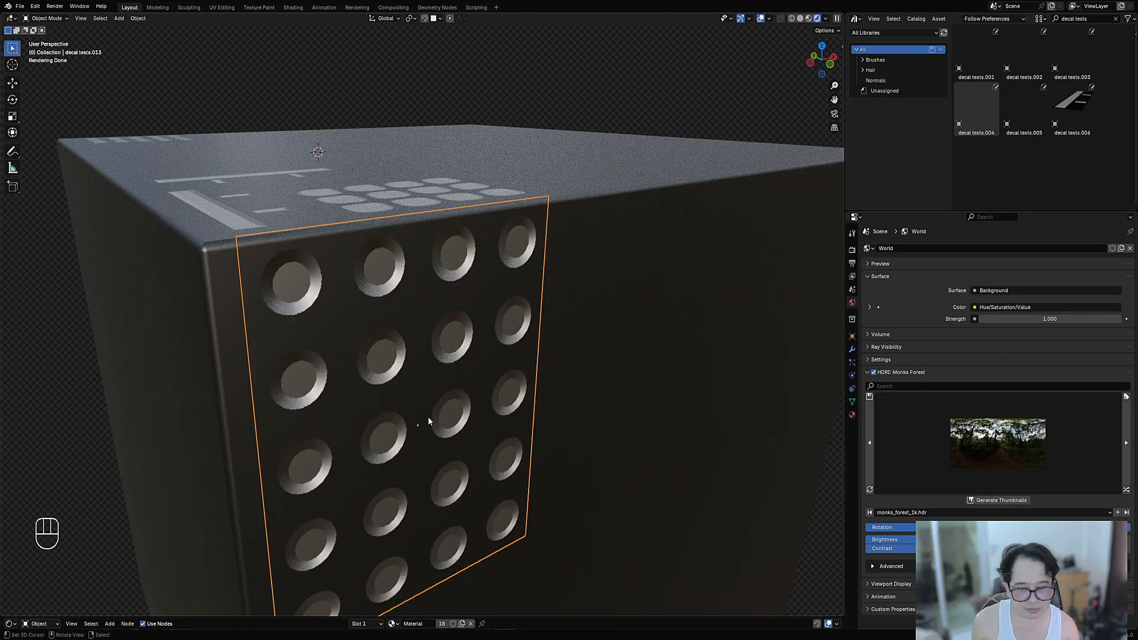
{"action": "key", "text": "shift+s"}
{"action": "left_click", "coordinate": [506, 451]}
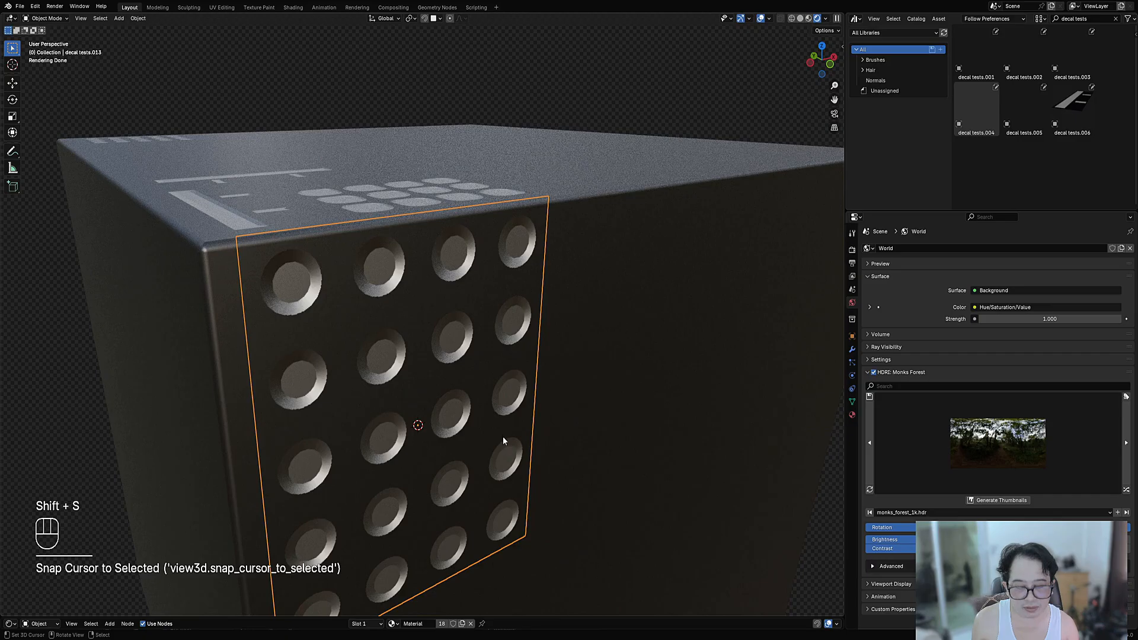
{"action": "scroll", "coordinate": [503, 436], "scroll_direction": "down", "scroll_amount": 4}
{"action": "key", "text": "w"}
{"action": "mouse_move", "coordinate": [582, 328]}
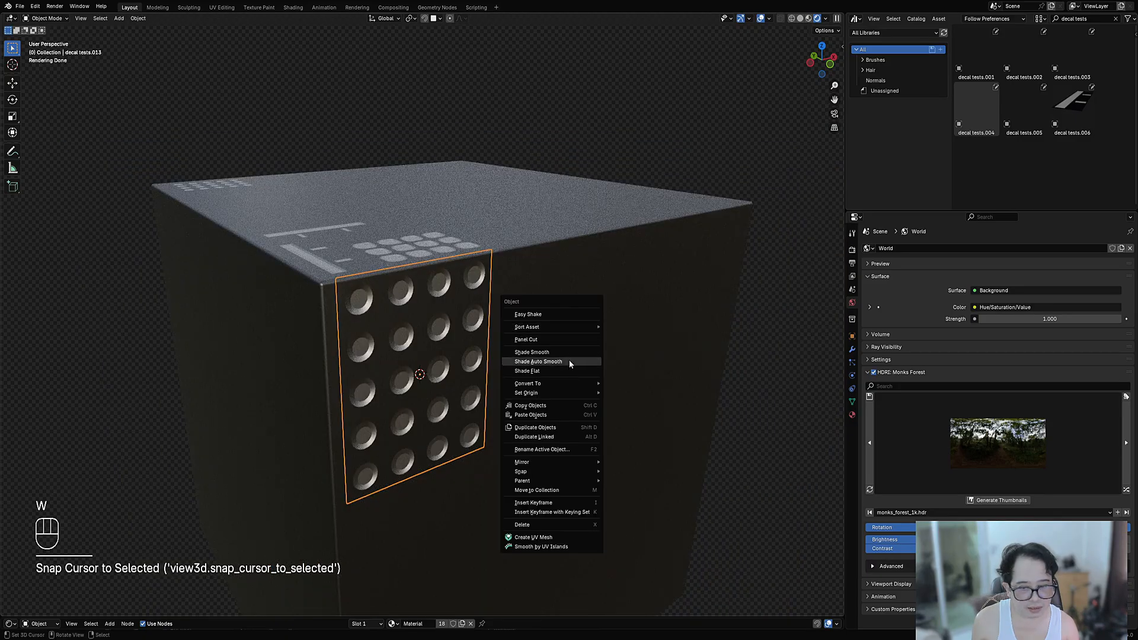
{"action": "mouse_move", "coordinate": [569, 391]}
{"action": "left_click", "coordinate": [649, 415]}
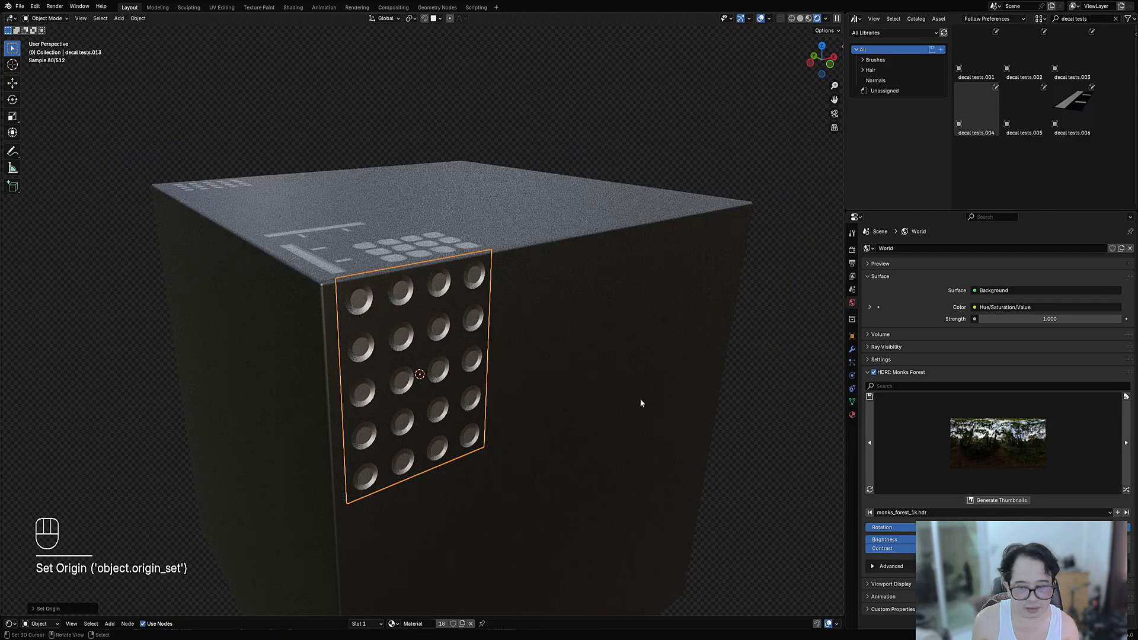
Step: In front view, snap-move the dotted decal into the upper-left corner of the cube's front face
{"action": "key", "text": "s"}
{"action": "right_click", "coordinate": [581, 377]}
{"action": "middle_click_drag", "start_coordinate": [580, 377], "coordinate": [523, 245], "text": "alt"}
{"action": "key", "text": "g"}
{"action": "left_click", "coordinate": [507, 245], "text": "ctrl"}
{"action": "key", "text": "s"}
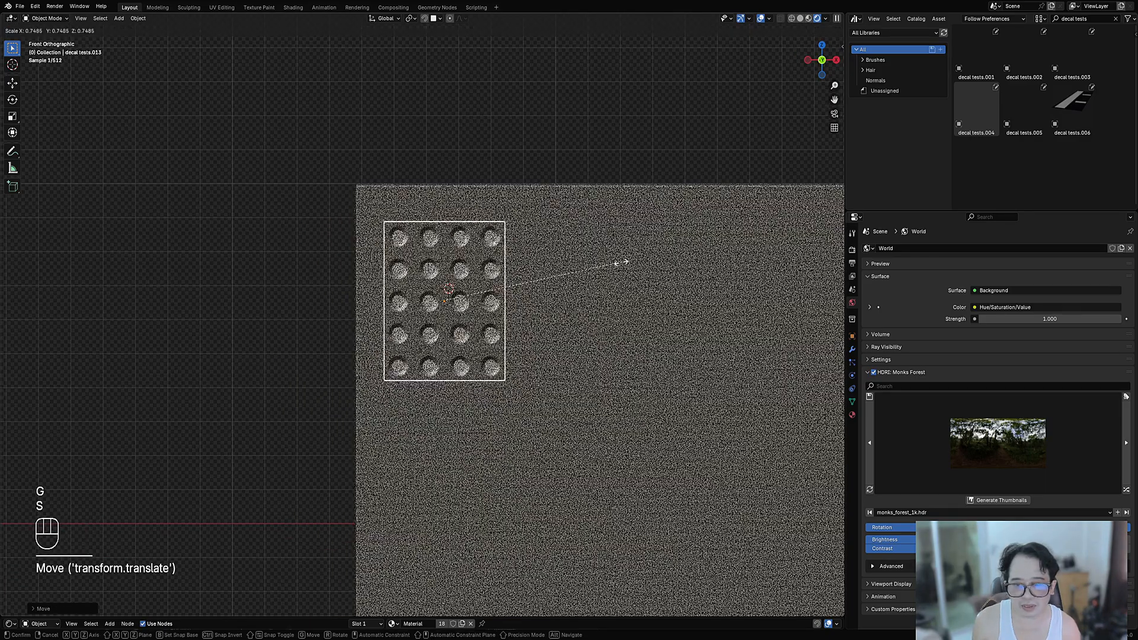
{"action": "right_click", "coordinate": [551, 269]}
{"action": "key", "text": "g"}
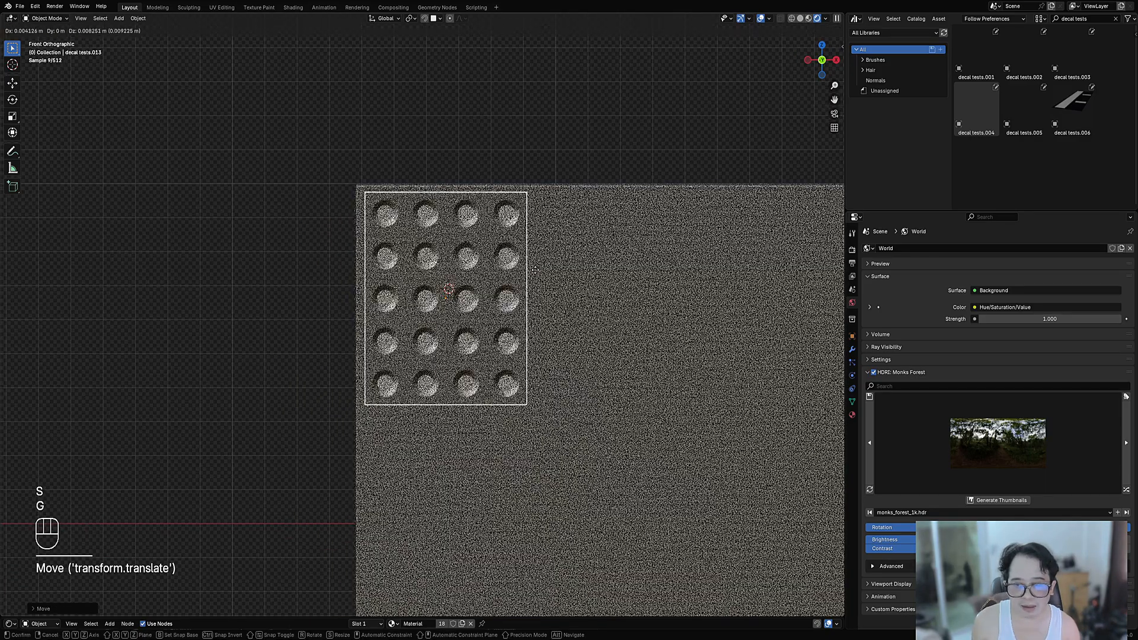
{"action": "left_click", "coordinate": [541, 281]}
{"action": "key", "text": "g"}
{"action": "right_click", "coordinate": [583, 295]}
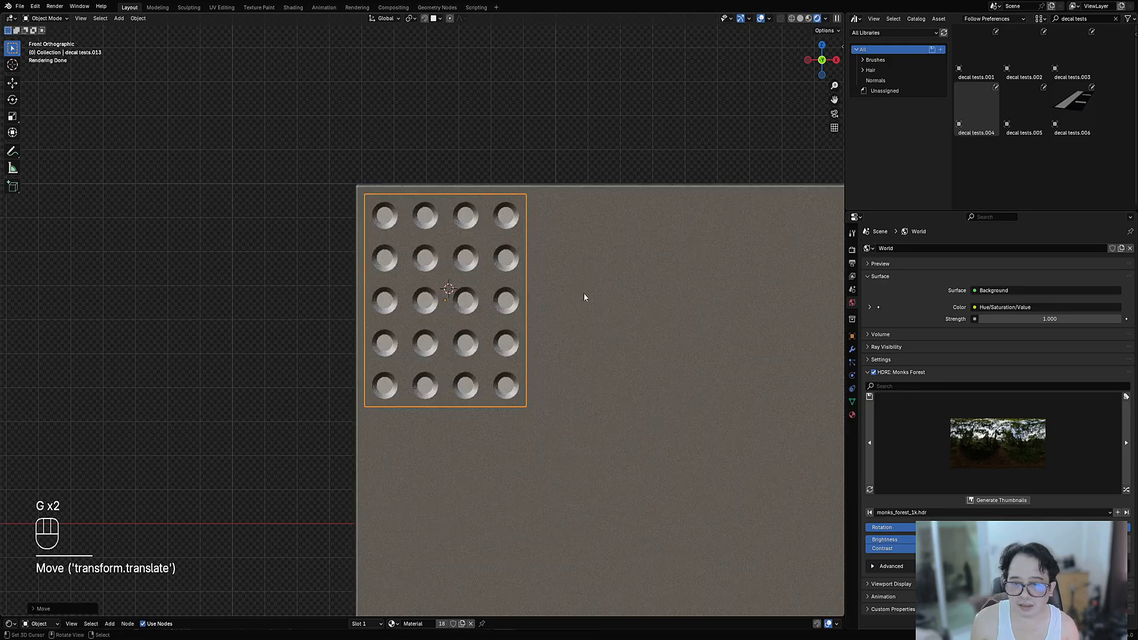
Step: Scale the front-face dotted decal down, check the snapping settings and move it back into the upper-left corner
{"action": "key", "text": "s"}
{"action": "left_click", "coordinate": [577, 287]}
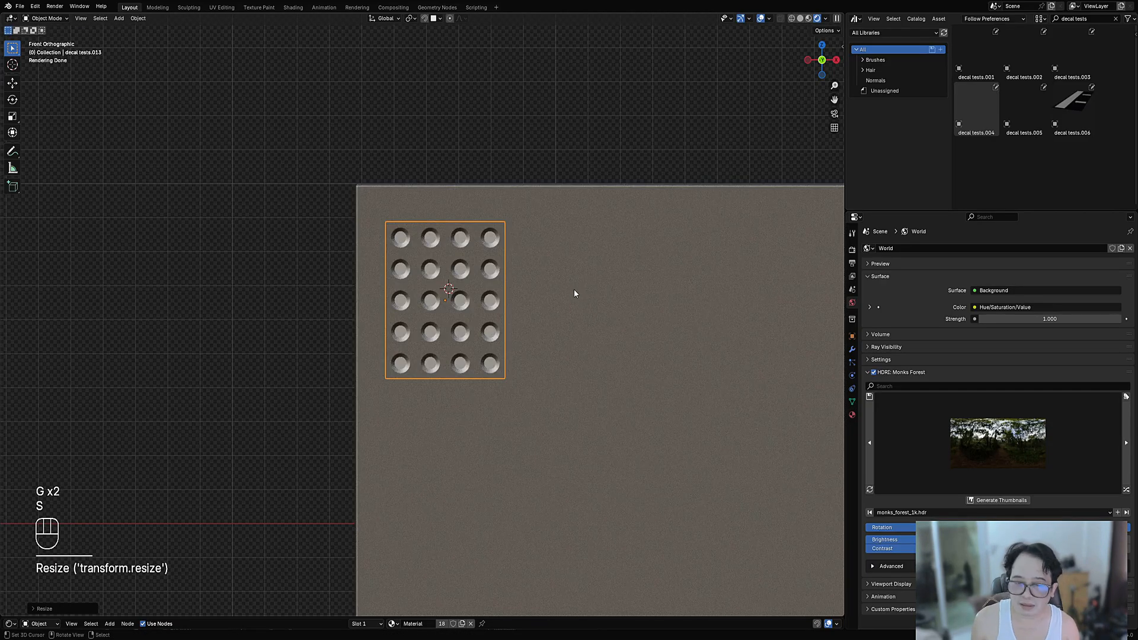
{"action": "key", "text": "shift+Tab"}
{"action": "key", "text": "shift+ctrl+Tab"}
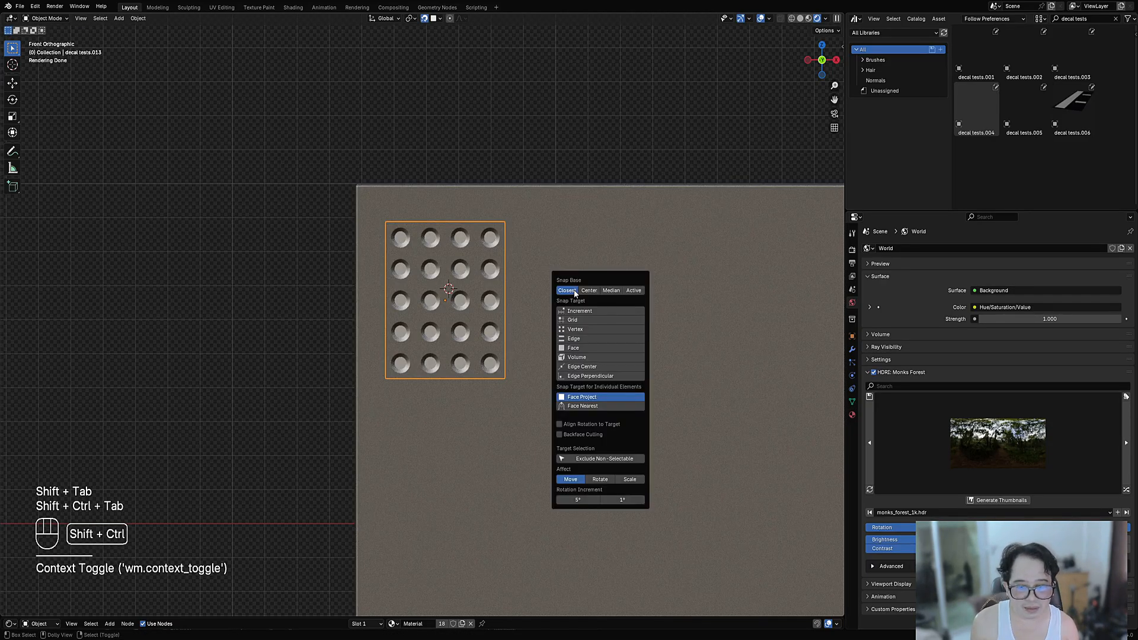
{"action": "key", "text": "shift+Tab"}
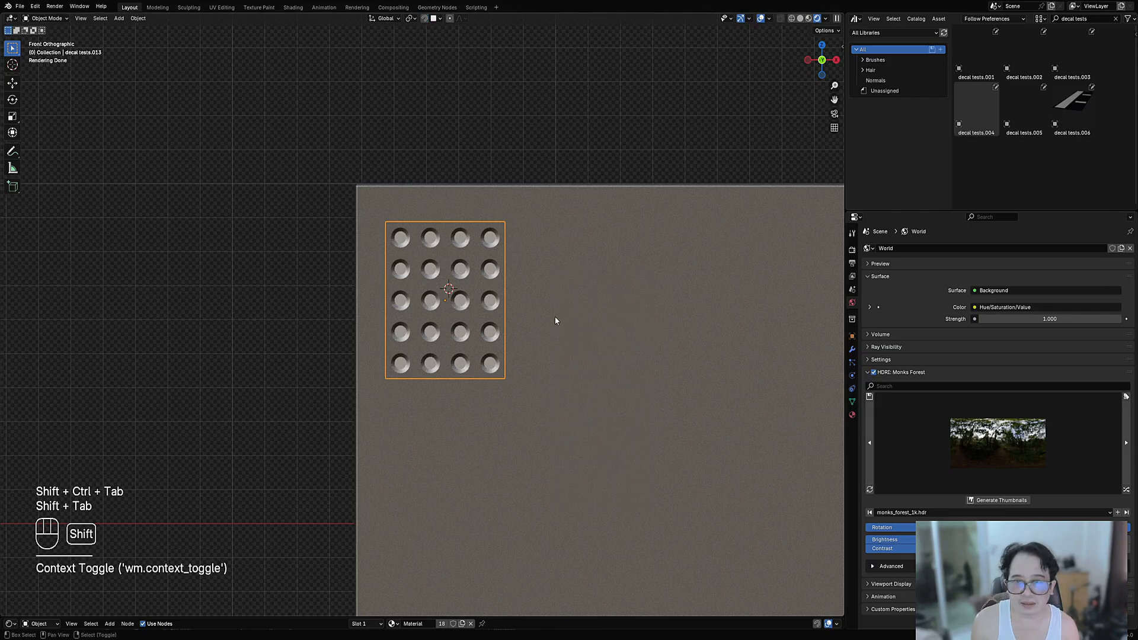
{"action": "key", "text": "g"}
{"action": "left_click", "coordinate": [534, 290]}
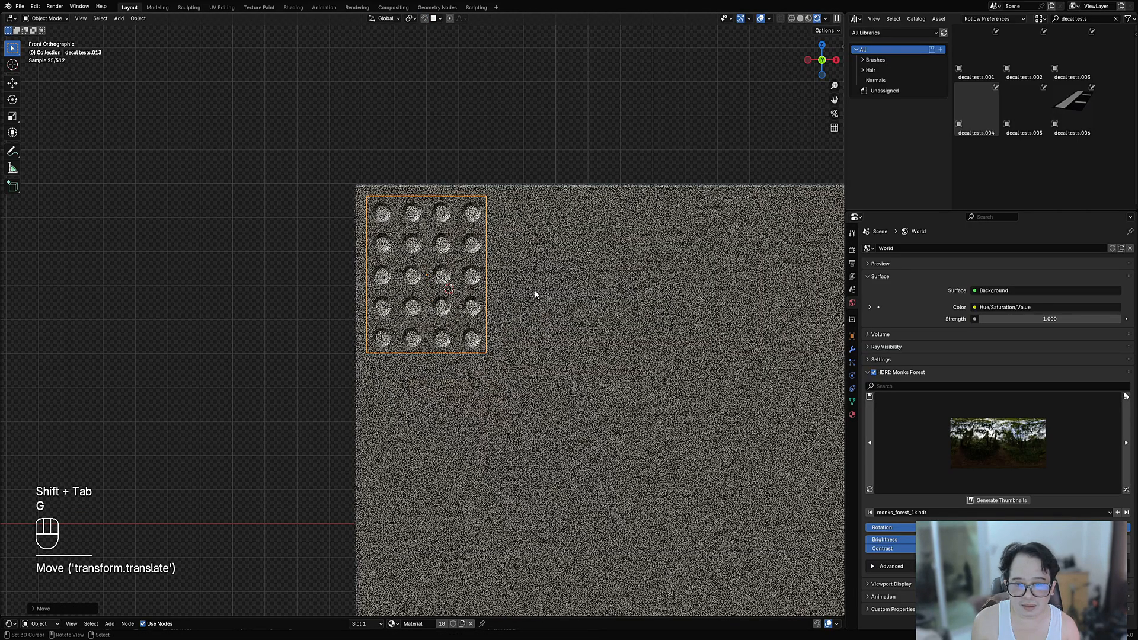
Step: Hide the viewport overlays, inspect the decals placed around the cube and select the cube
{"action": "scroll", "coordinate": [515, 296], "scroll_direction": "down", "scroll_amount": 5}
{"action": "key", "text": "shift+alt+z"}
{"action": "middle_click_drag", "start_coordinate": [495, 304], "coordinate": [447, 324]}
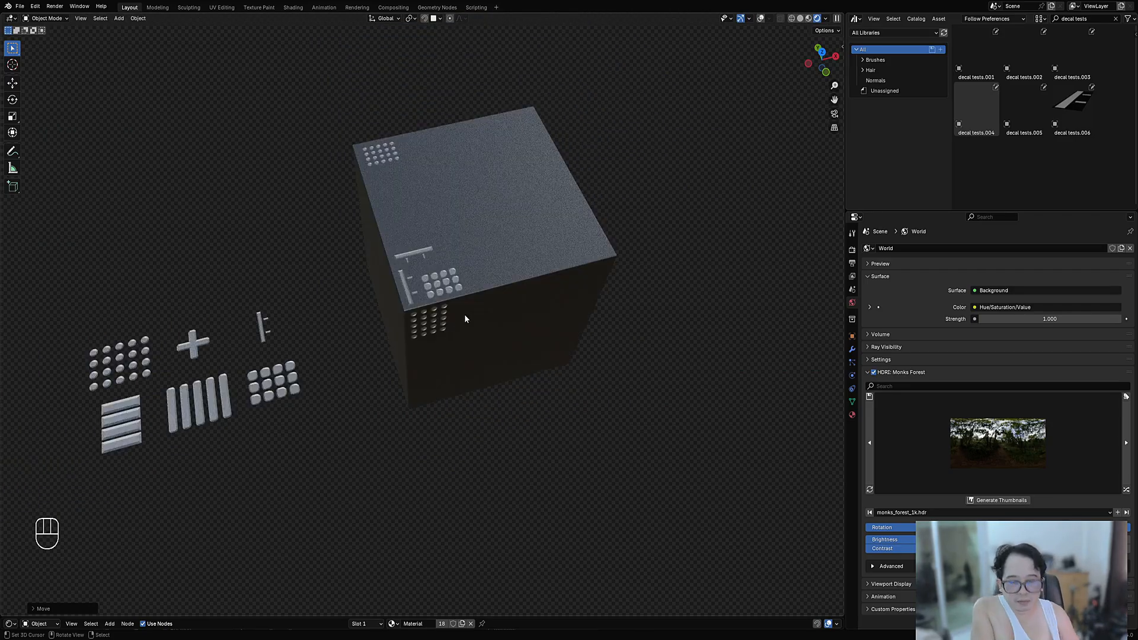
{"action": "middle_click_drag", "start_coordinate": [308, 385], "coordinate": [461, 280]}
{"action": "left_click", "coordinate": [498, 285]}
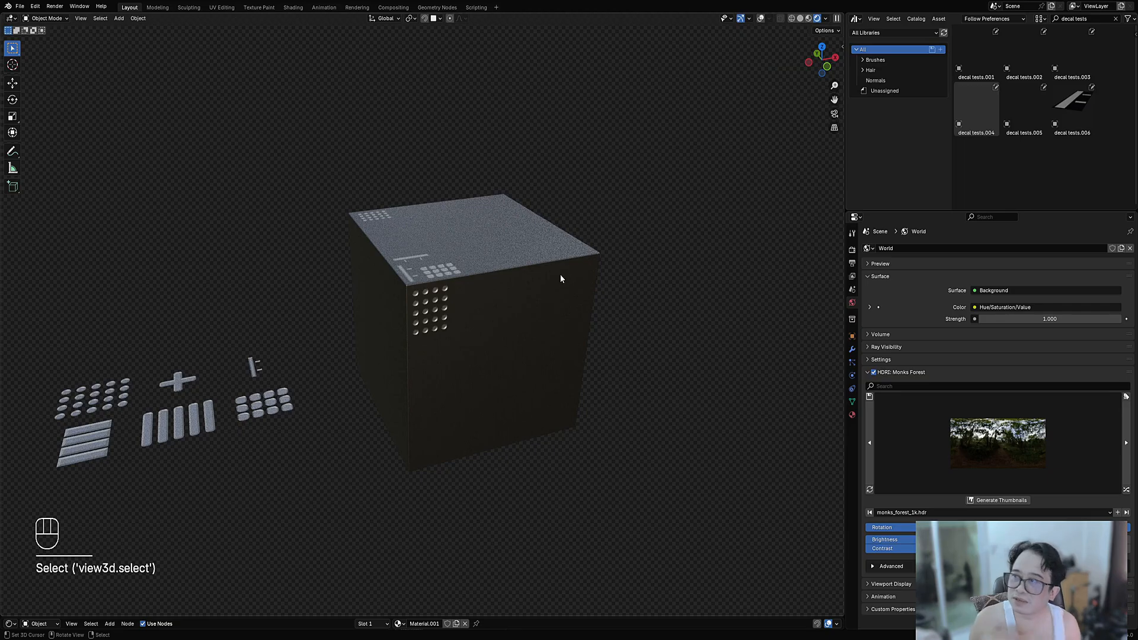
Step: Switch to top view, select the rounded-square grid decal beside the cube and turn the viewport overlays back on
{"action": "scroll", "coordinate": [569, 276], "scroll_direction": "up", "scroll_amount": 3}
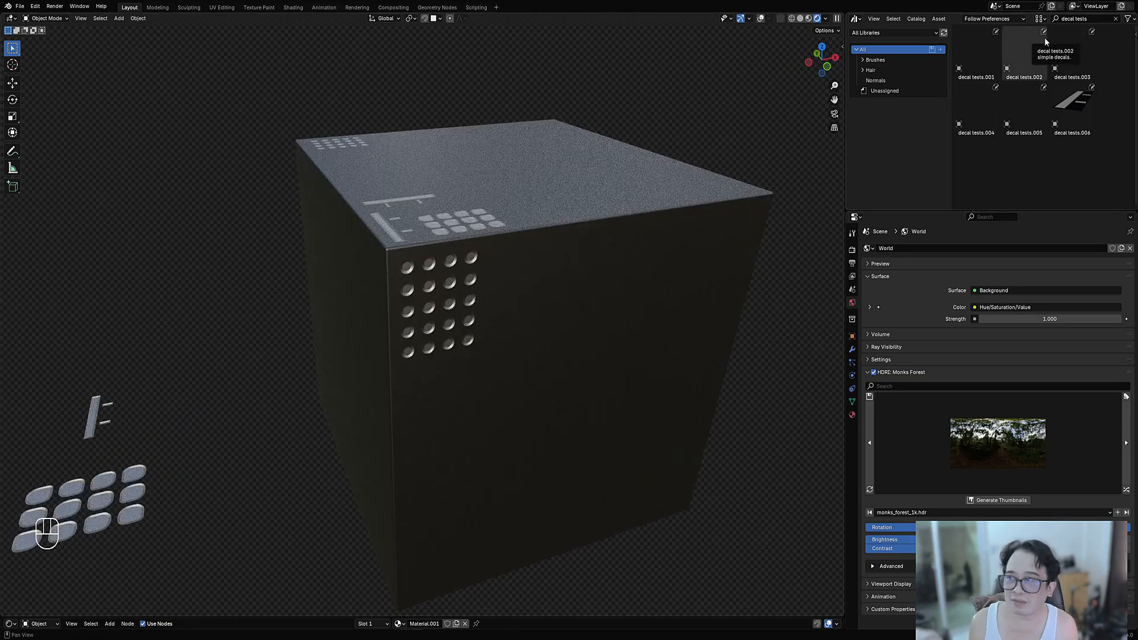
{"action": "scroll", "coordinate": [448, 391], "scroll_direction": "down", "scroll_amount": 4}
{"action": "middle_click_drag", "start_coordinate": [323, 410], "coordinate": [415, 392], "text": "shift"}
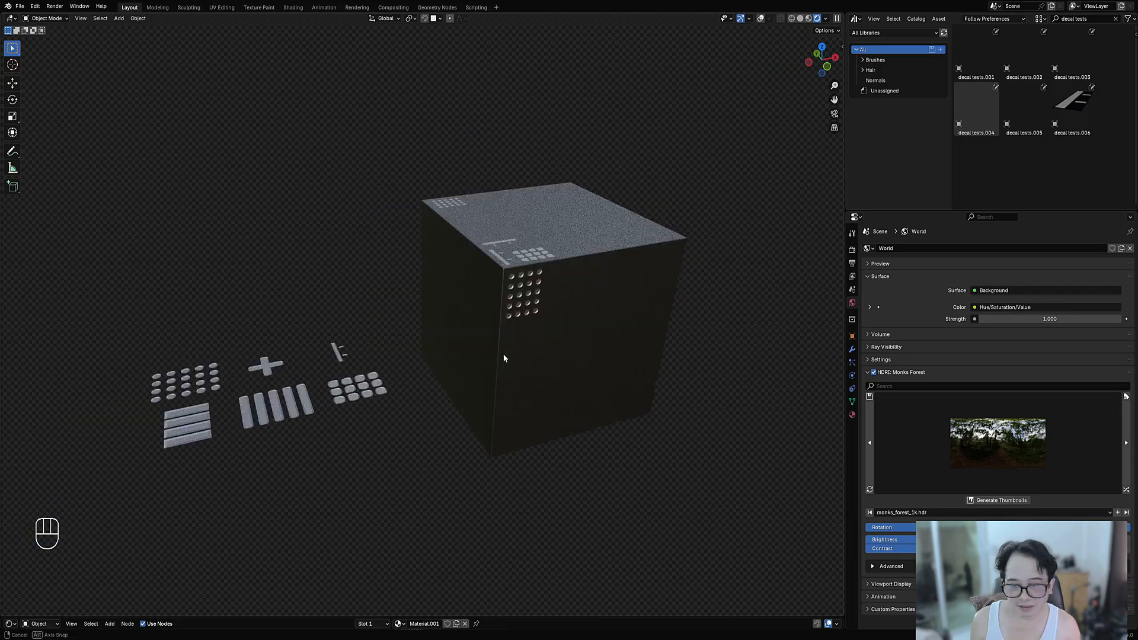
{"action": "middle_click_drag", "start_coordinate": [504, 358], "coordinate": [354, 374], "text": "alt"}
{"action": "left_click", "coordinate": [349, 321]}
{"action": "key", "text": "shift+alt+z"}
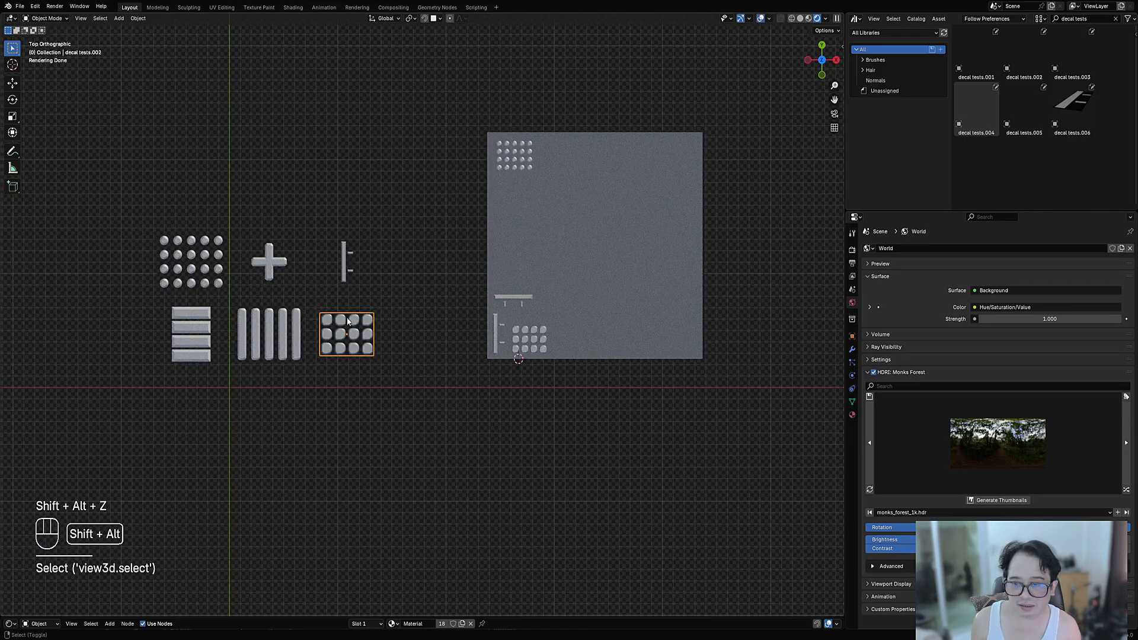
Step: Unhide all hidden objects, clear the selection and select the original plane containing the full sheet of decals
{"action": "key", "text": "alt+h"}
{"action": "scroll", "coordinate": [344, 308], "scroll_direction": "down", "scroll_amount": 6}
{"action": "key", "text": "alt+a"}
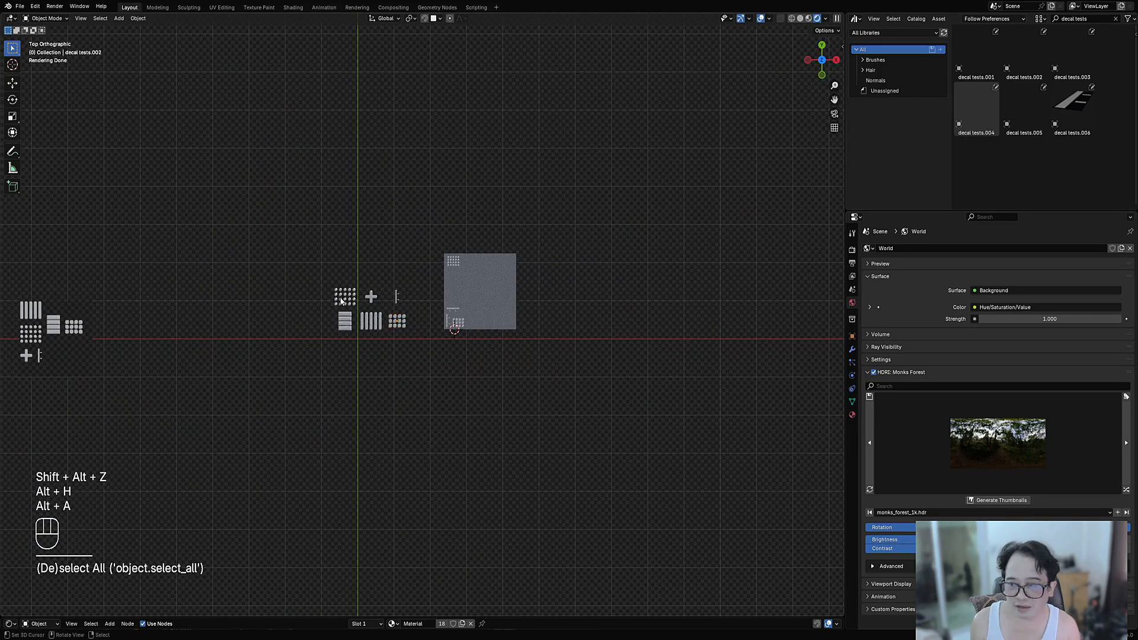
{"action": "left_click", "coordinate": [80, 323]}
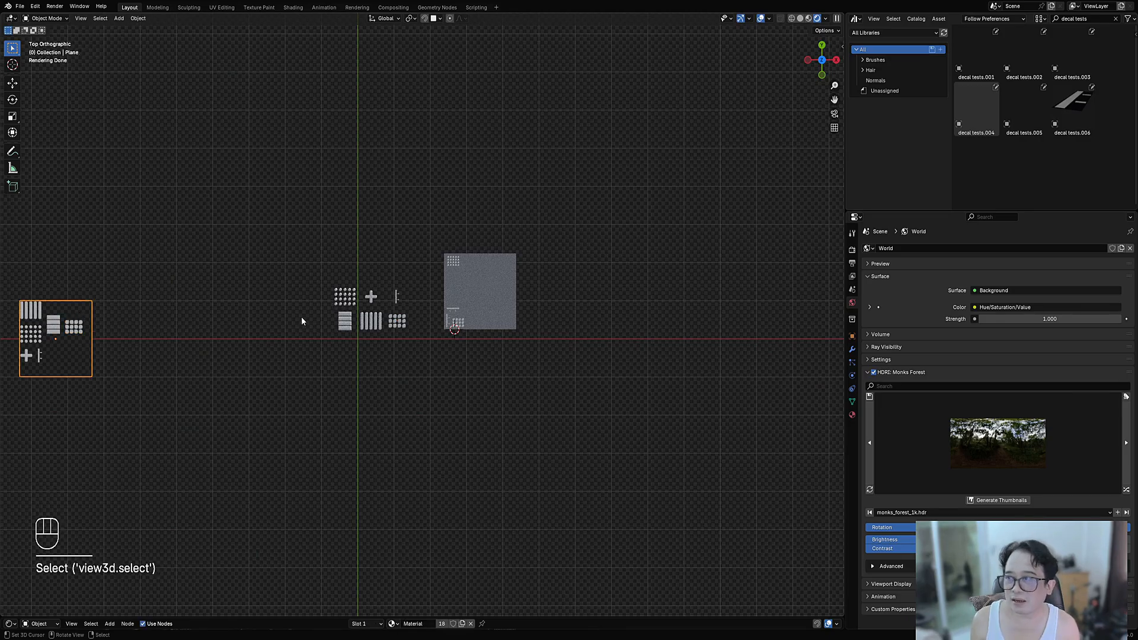
{"action": "middle_click_drag", "start_coordinate": [115, 325], "coordinate": [481, 280], "text": "shift"}
{"action": "scroll", "coordinate": [306, 324], "scroll_direction": "up", "scroll_amount": 5}
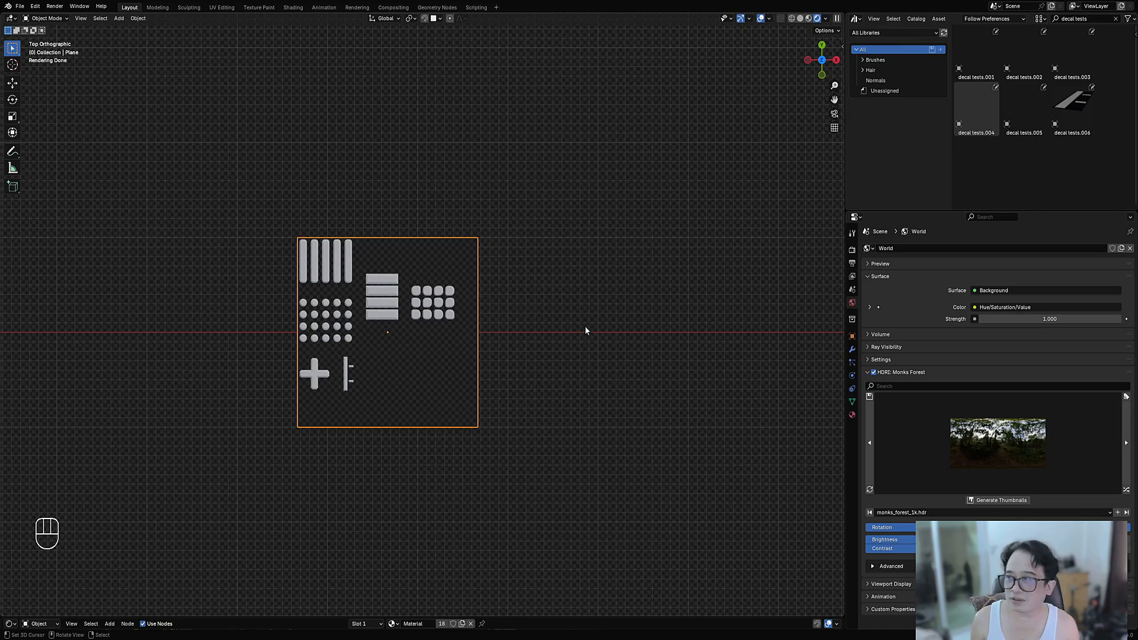
Step: Examine the six separated decals beside the cube and compare them with the ones placed on its top face
{"action": "scroll", "coordinate": [585, 330], "scroll_direction": "down", "scroll_amount": 5}
{"action": "middle_click_drag", "start_coordinate": [581, 328], "coordinate": [442, 345], "text": "shift"}
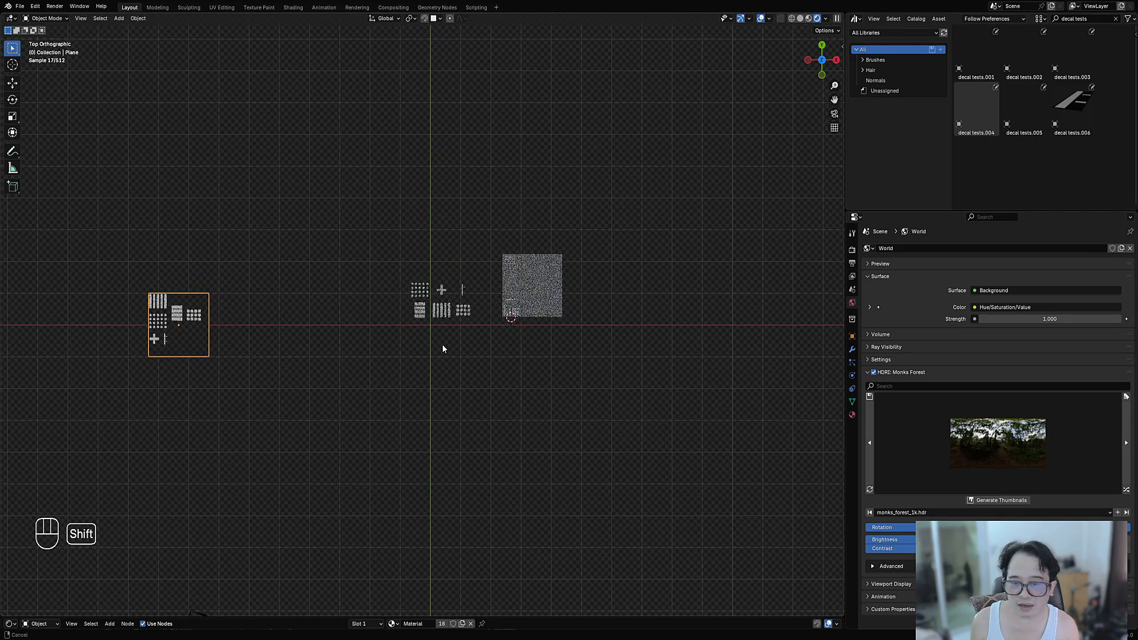
{"action": "scroll", "coordinate": [439, 347], "scroll_direction": "up", "scroll_amount": 7}
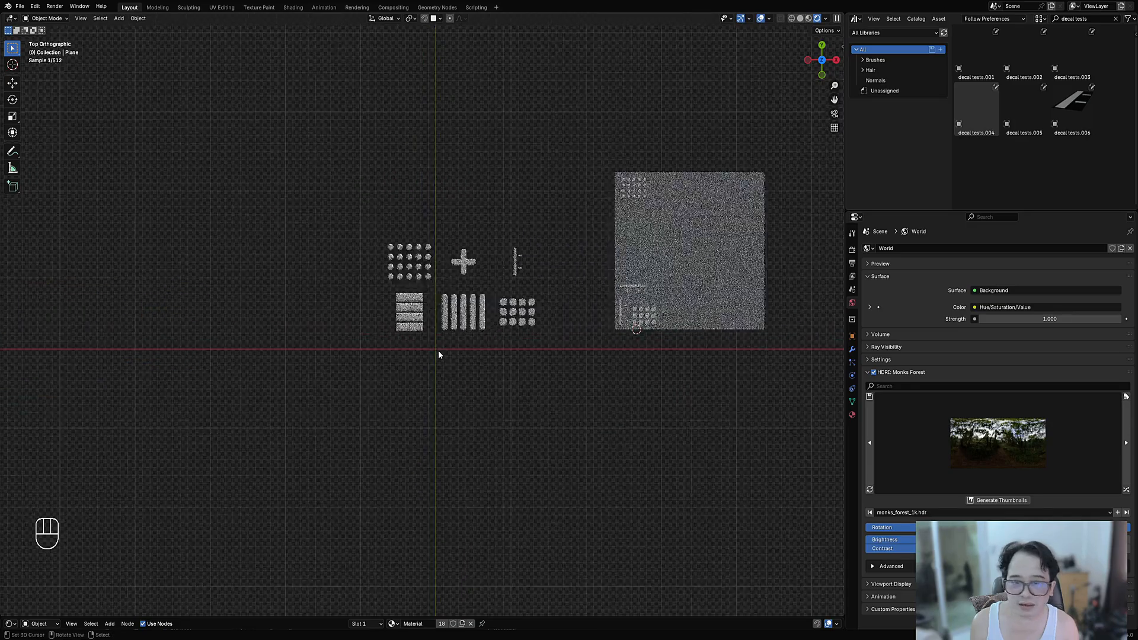
{"action": "scroll", "coordinate": [586, 307], "scroll_direction": "up", "scroll_amount": 4}
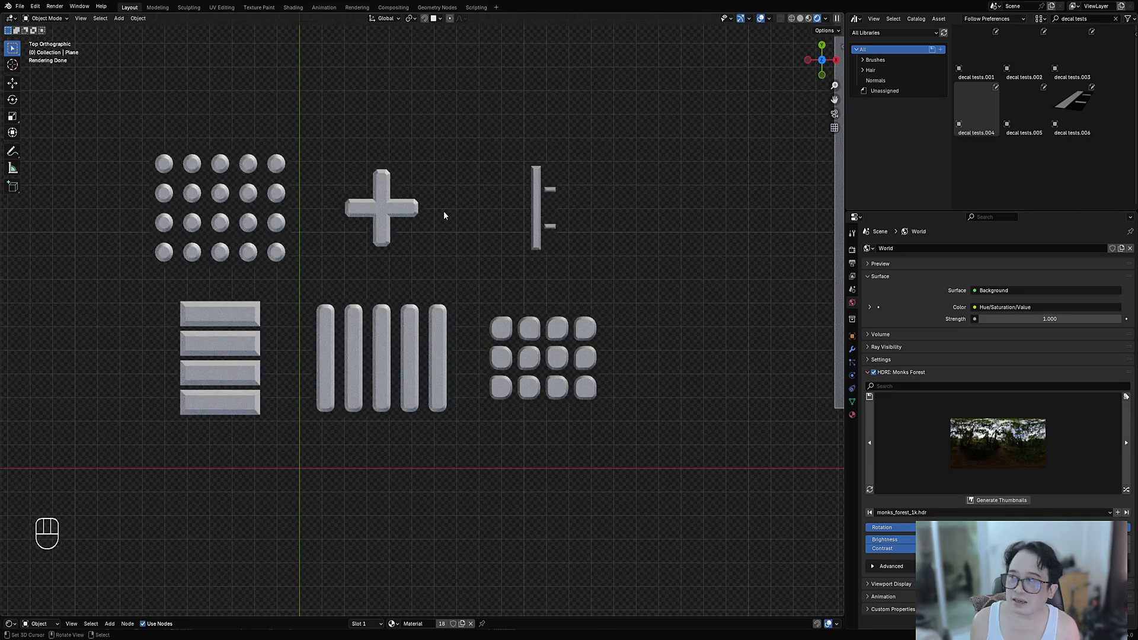
{"action": "scroll", "coordinate": [332, 227], "scroll_direction": "down", "scroll_amount": 5}
{"action": "middle_click_drag", "start_coordinate": [333, 227], "coordinate": [591, 325]}
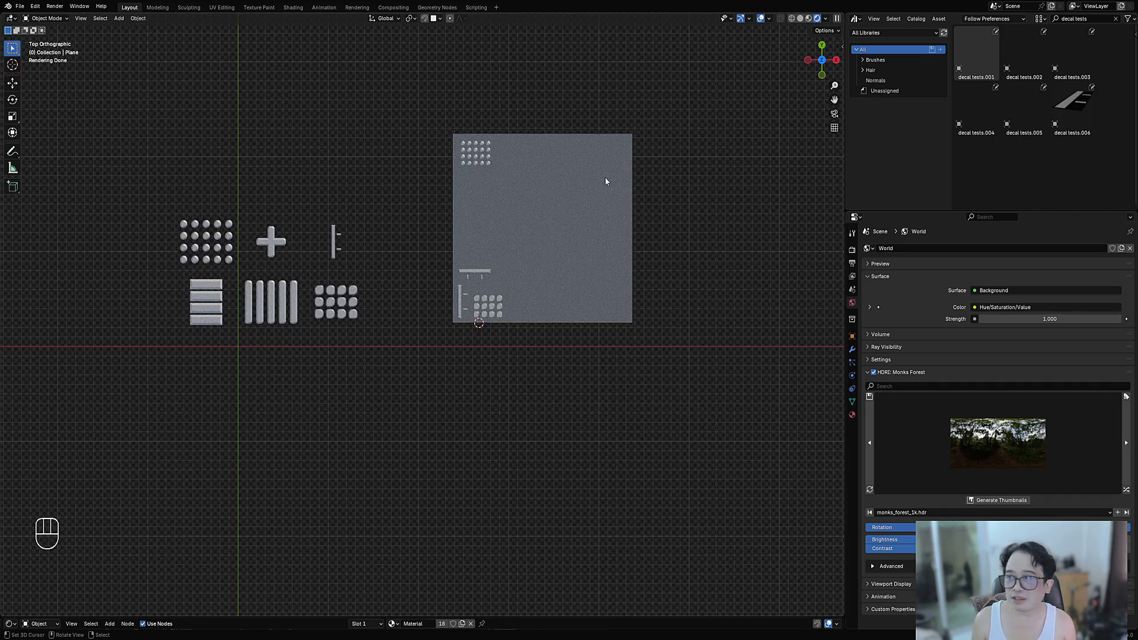
{"action": "middle_click_drag", "start_coordinate": [602, 175], "coordinate": [620, 266]}
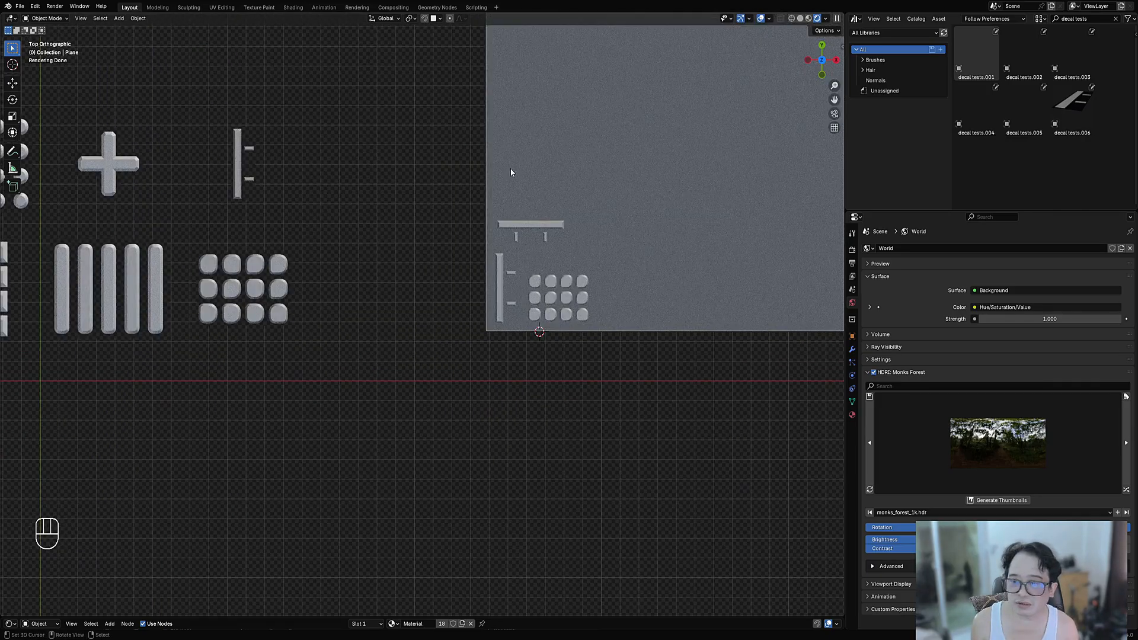
{"action": "scroll", "coordinate": [509, 168], "scroll_direction": "down", "scroll_amount": 4}
{"action": "middle_click_drag", "start_coordinate": [505, 163], "coordinate": [501, 204], "text": "shift"}
Step: Select all six source decals beside the cube: dots, plus, slotted bar, rounded squares, horizontal bars and vertical bars
{"action": "left_click", "coordinate": [224, 288]}
{"action": "left_click", "coordinate": [277, 284]}
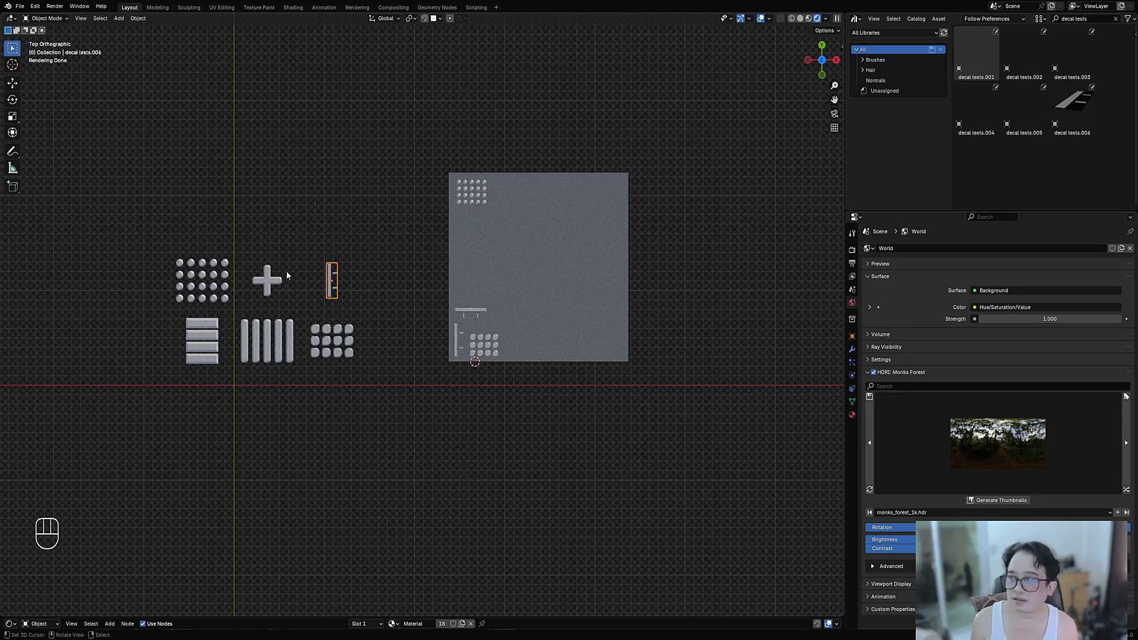
{"action": "right_click", "coordinate": [339, 328]}
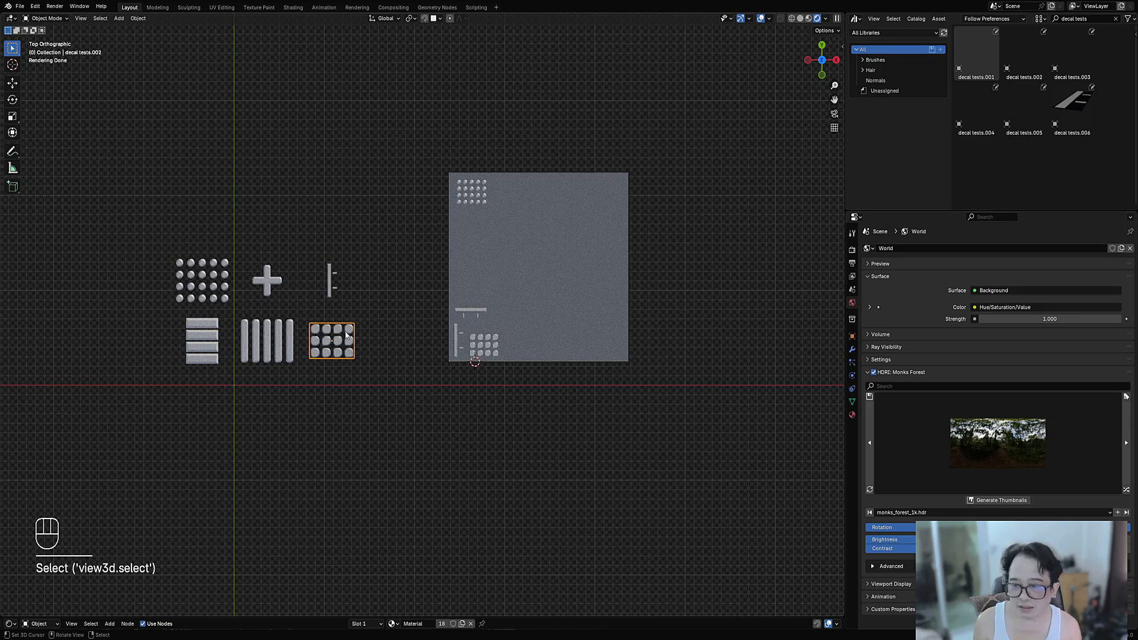
{"action": "middle_click_drag", "start_coordinate": [340, 328], "coordinate": [481, 321], "text": "shift"}
{"action": "scroll", "coordinate": [481, 320], "scroll_direction": "up", "scroll_amount": 4}
{"action": "right_click", "coordinate": [289, 257]}
{"action": "right_click", "coordinate": [394, 249], "text": "shift"}
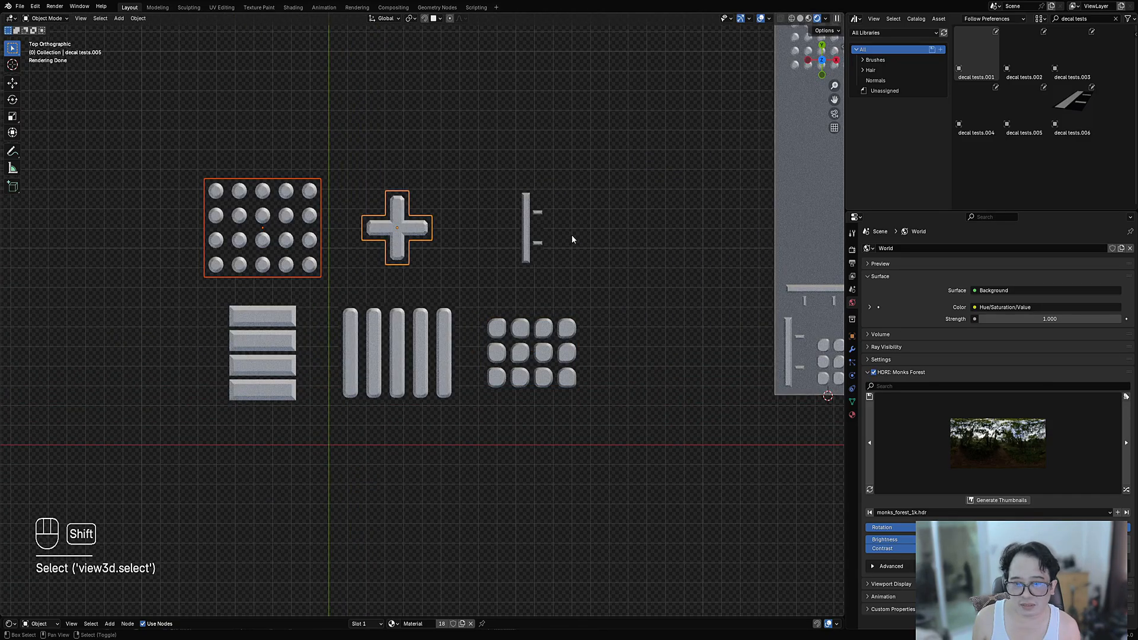
{"action": "right_click", "coordinate": [526, 228], "text": "shift"}
{"action": "right_click", "coordinate": [531, 350], "text": "shift"}
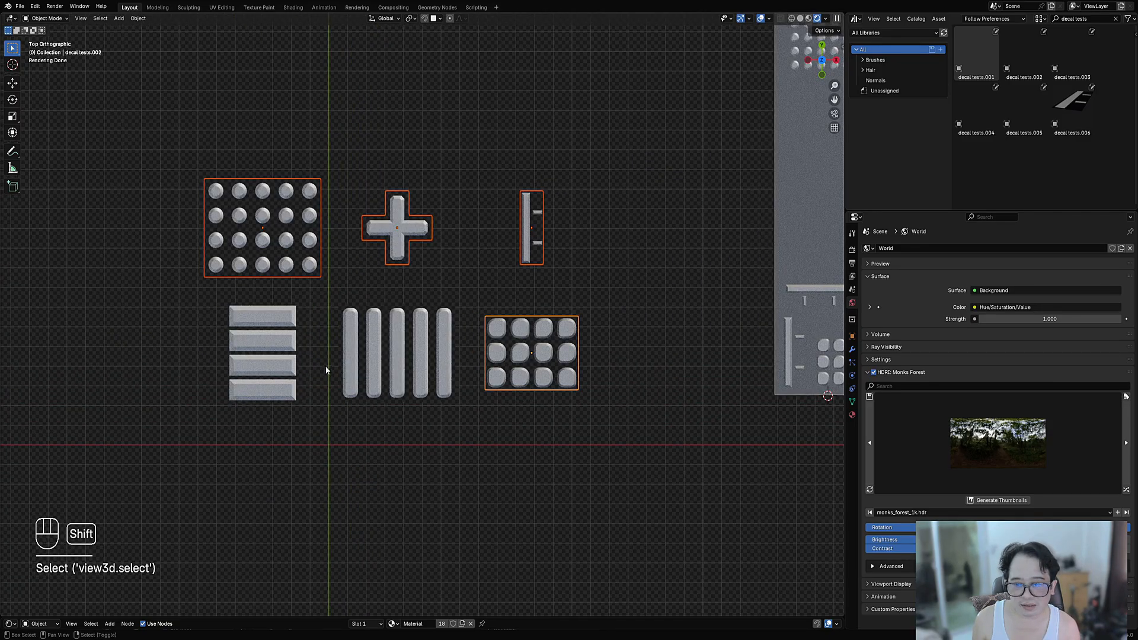
{"action": "right_click", "coordinate": [274, 361], "text": "shift"}
{"action": "right_click", "coordinate": [391, 353], "text": "shift"}
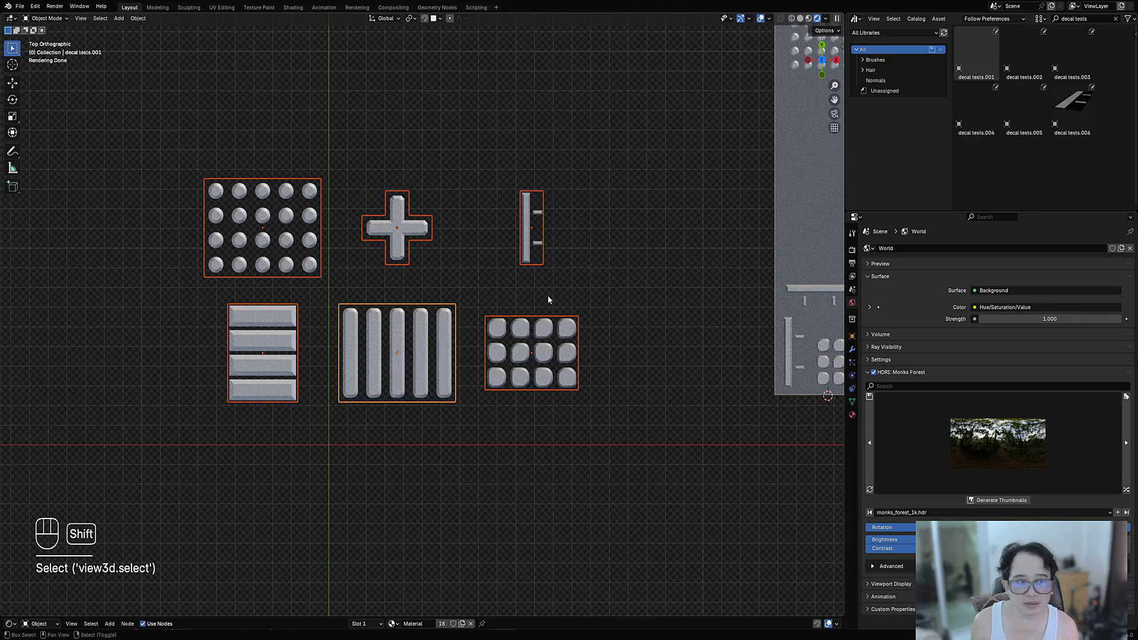
Step: Replace the Asset Browser with the Outliner and review the Mark as Asset option for decal tests.009
{"action": "left_click", "coordinate": [856, 20]}
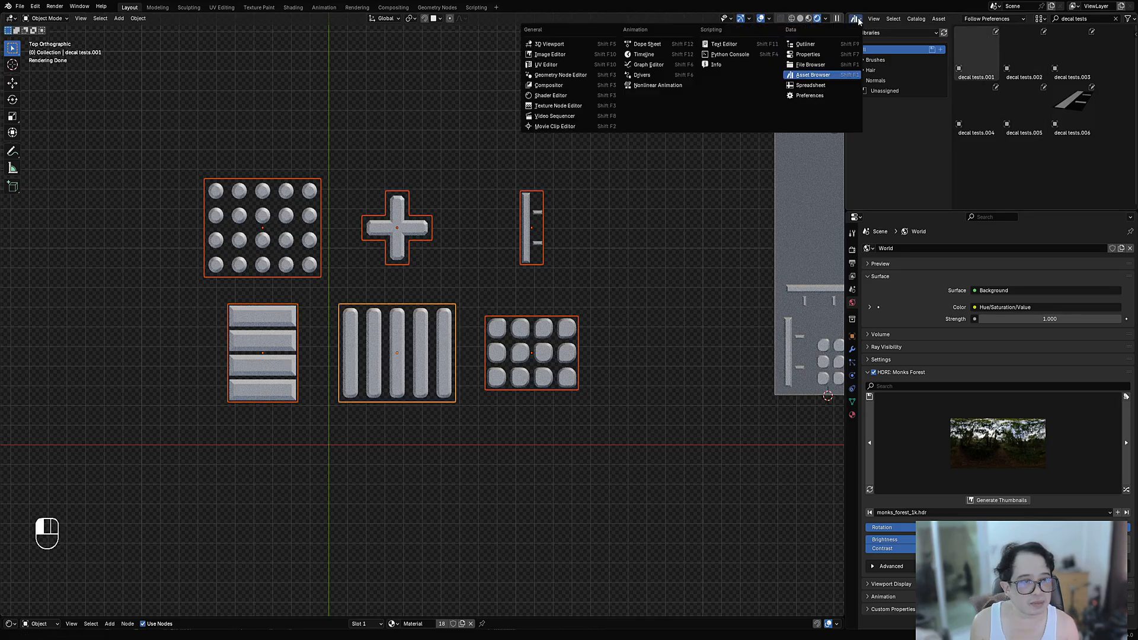
{"action": "left_click", "coordinate": [830, 48]}
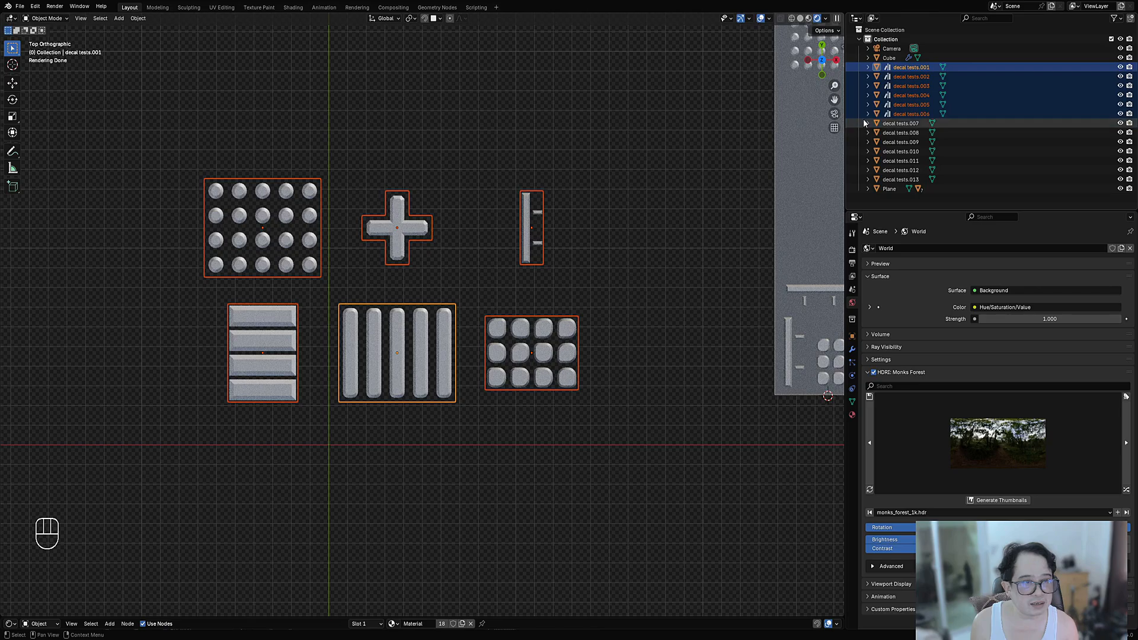
{"action": "right_click", "coordinate": [898, 143]}
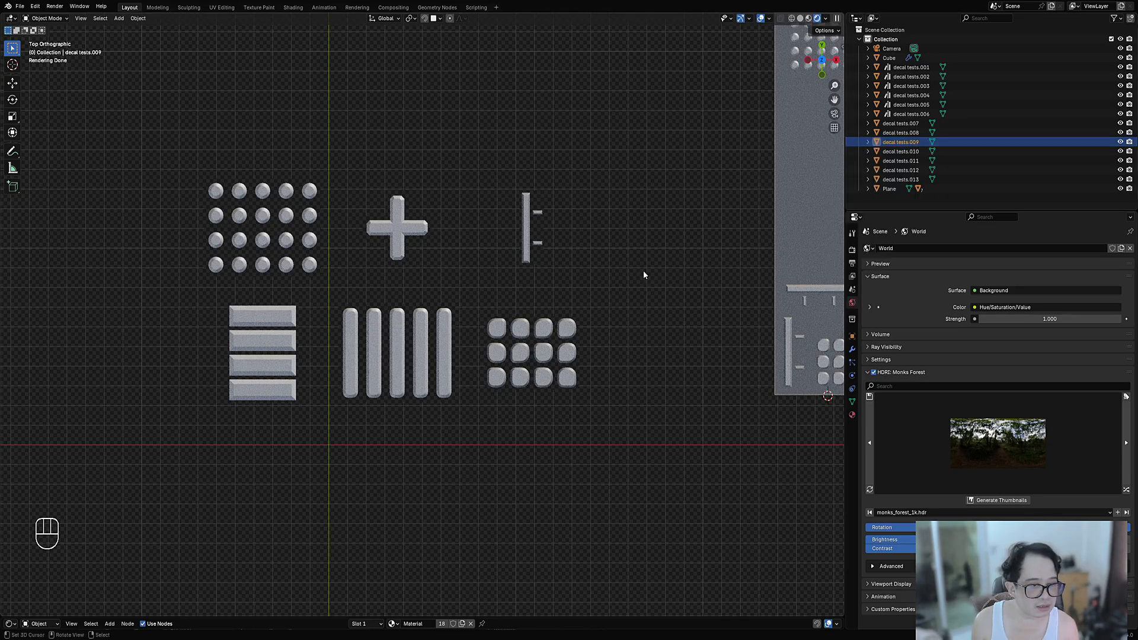
{"action": "right_click", "coordinate": [896, 142]}
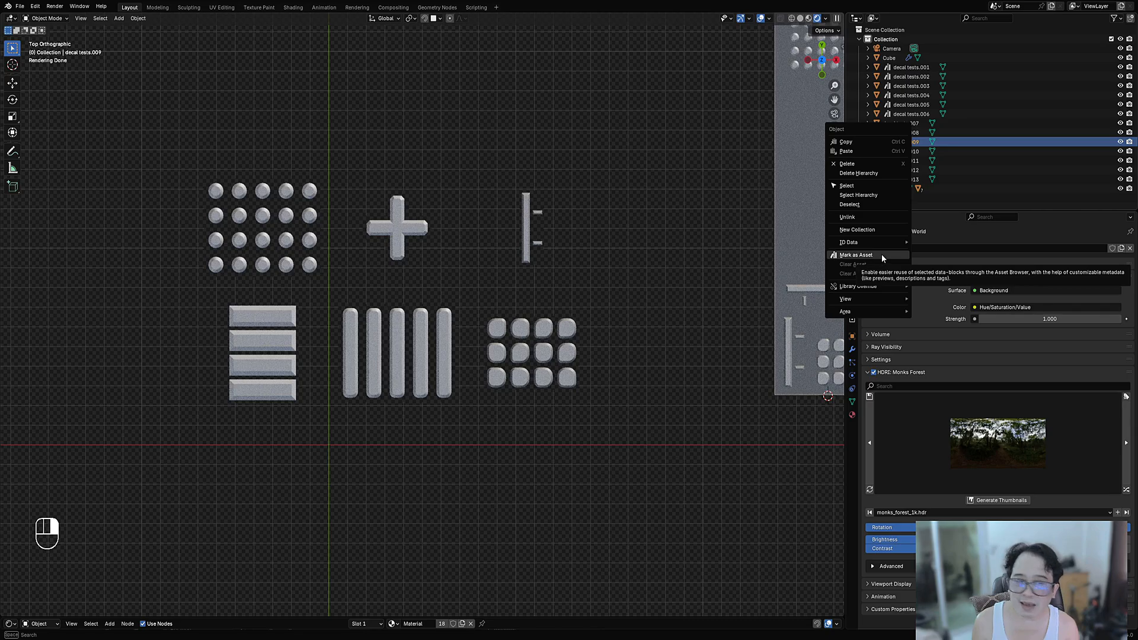
Step: Bring up the Sort Asset Mark As Asset dialog for the plus-shaped decal, review its options and dismiss it
{"action": "right_click", "coordinate": [400, 232]}
{"action": "key", "text": "w"}
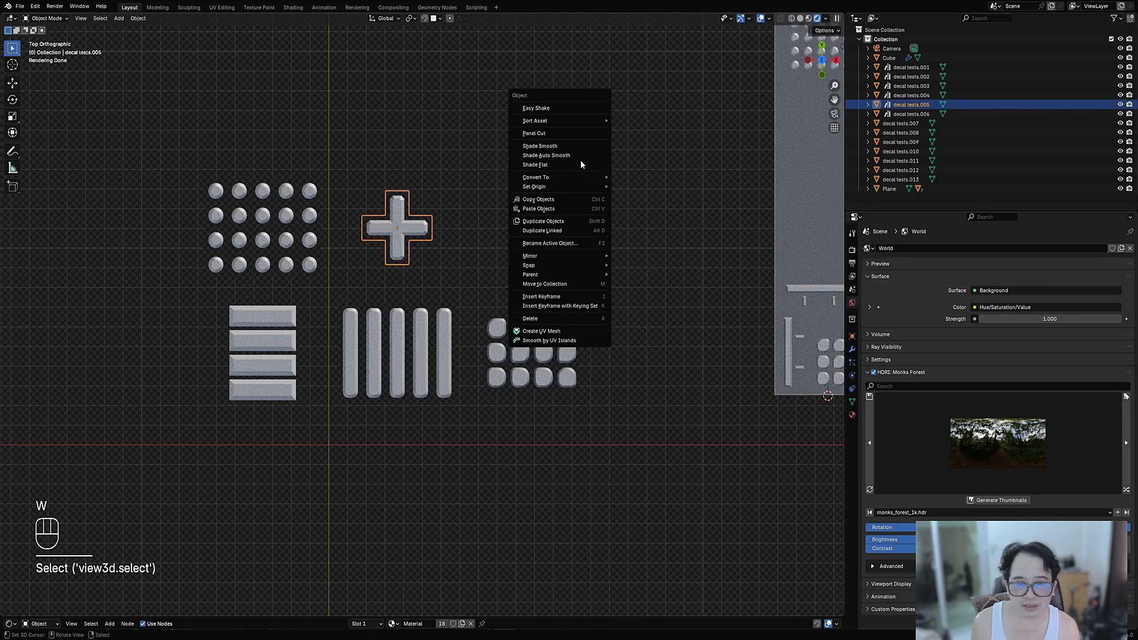
{"action": "mouse_move", "coordinate": [583, 118]}
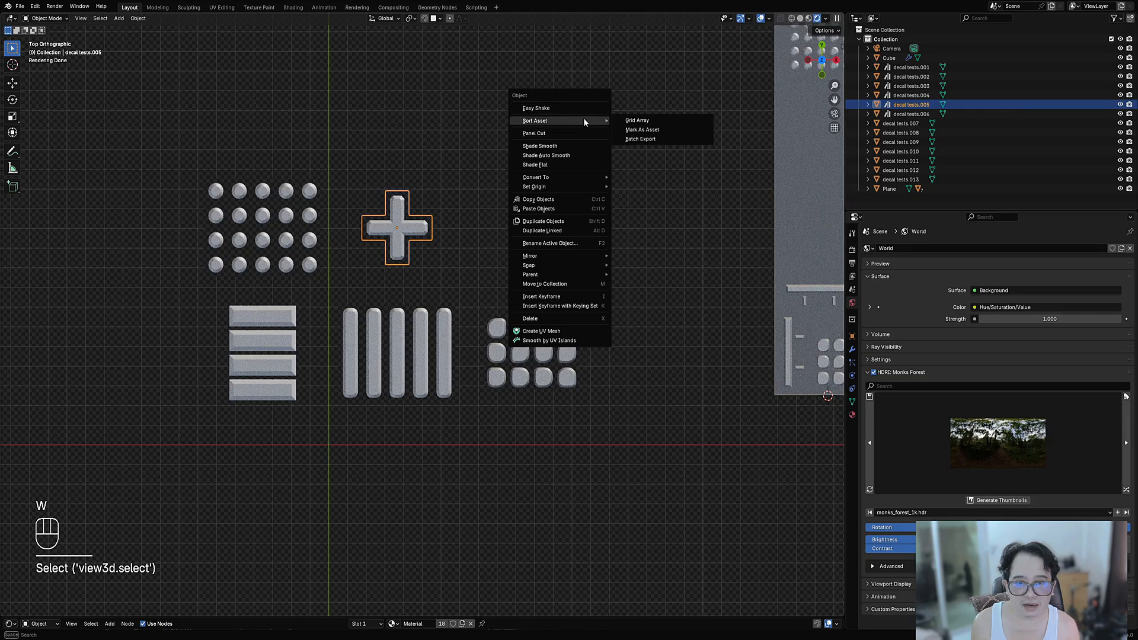
{"action": "left_click", "coordinate": [653, 131]}
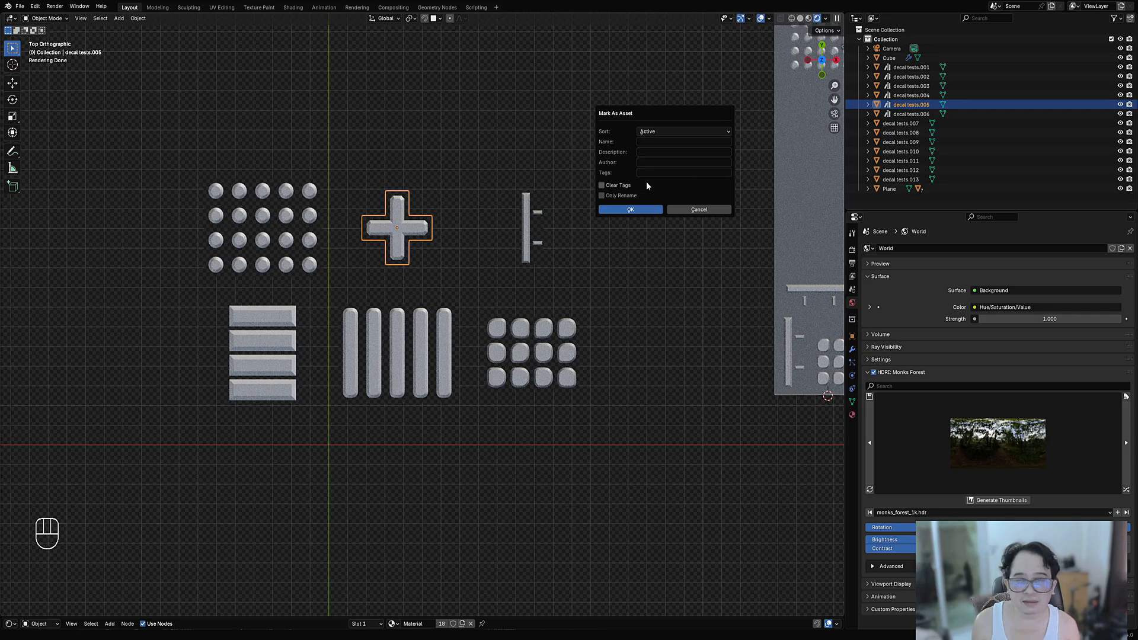
{"action": "scroll", "coordinate": [524, 180], "scroll_direction": "down", "scroll_amount": 3}
{"action": "middle_click_drag", "start_coordinate": [651, 200], "coordinate": [583, 202], "text": "shift"}
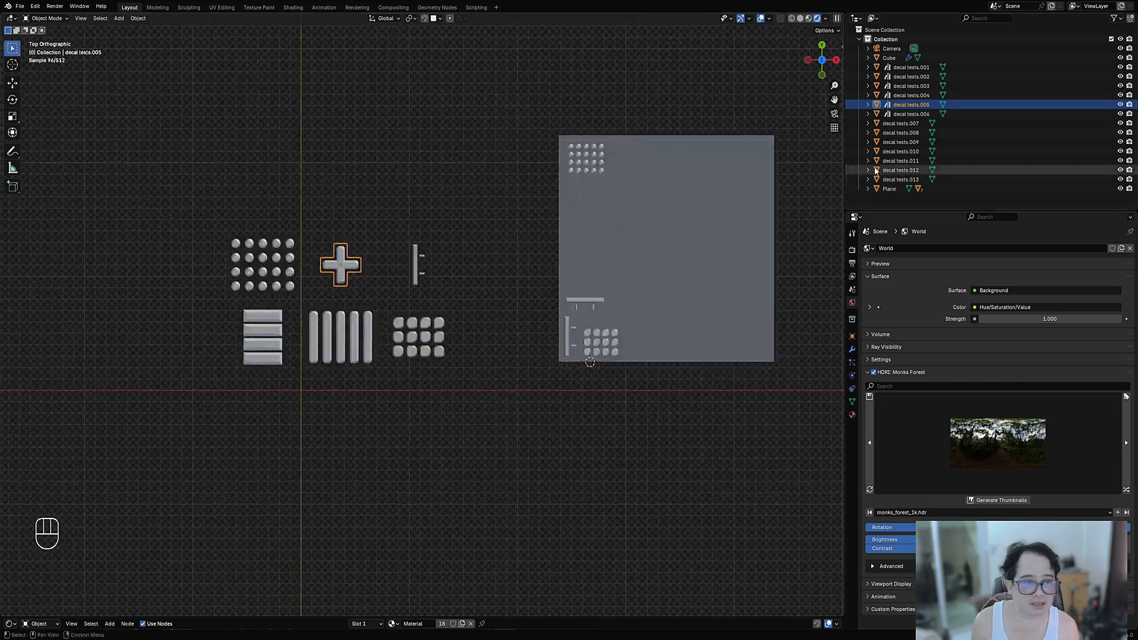
Step: Select the cube, view it in perspective with its decals, maximize the 3D viewport and hide the overlays
{"action": "right_click", "coordinate": [868, 142]}
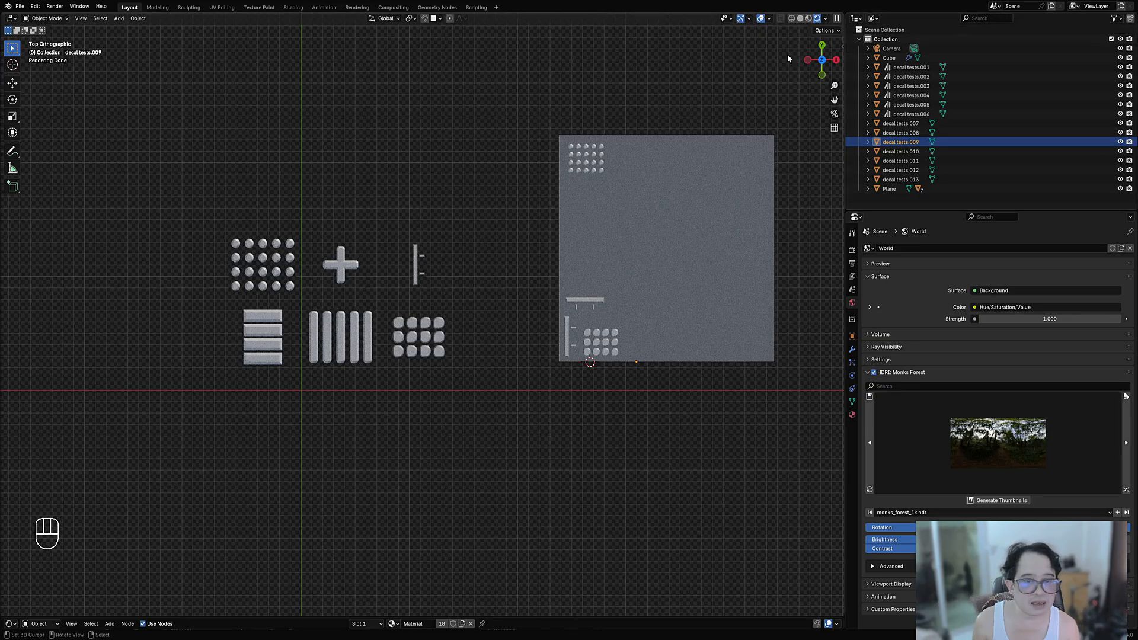
{"action": "left_click", "coordinate": [605, 208]}
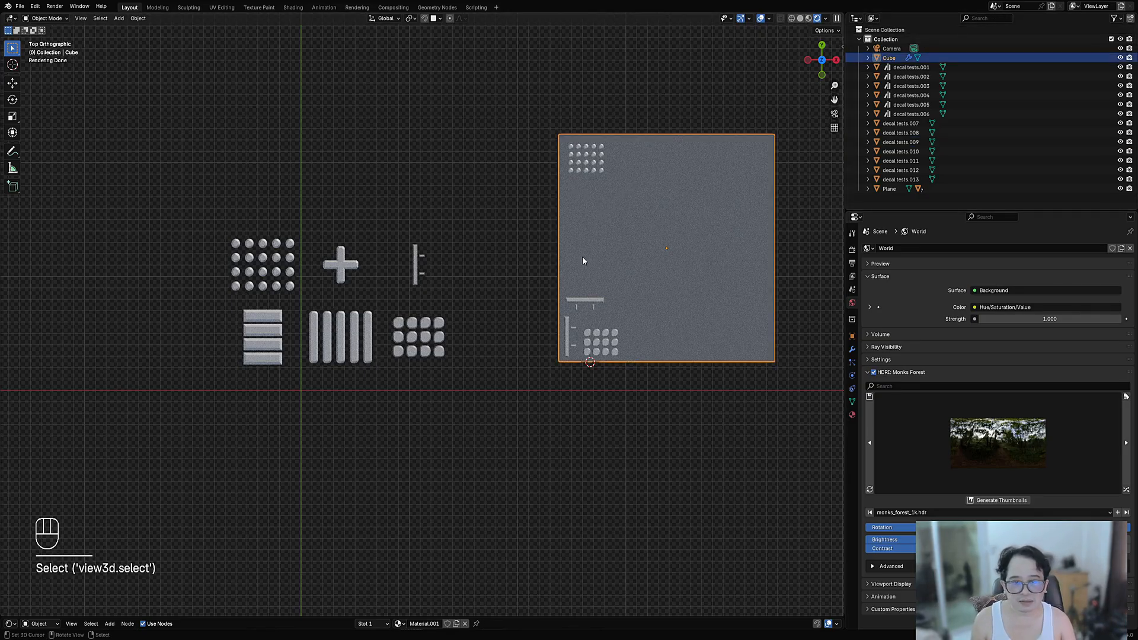
{"action": "middle_click_drag", "start_coordinate": [582, 260], "coordinate": [614, 278]}
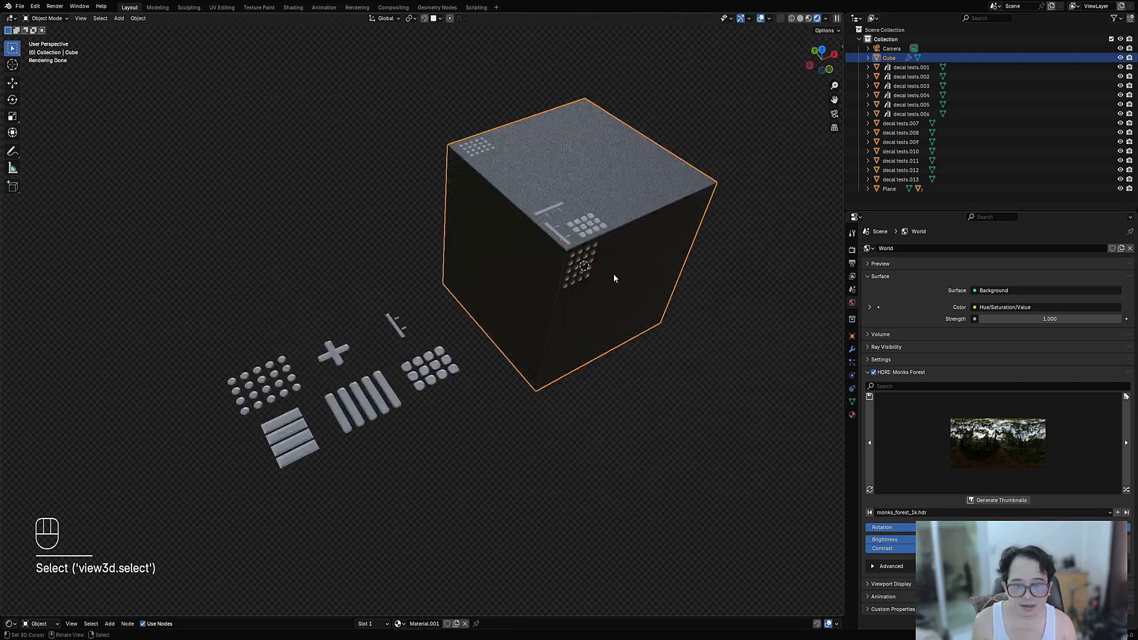
{"action": "scroll", "coordinate": [613, 276], "scroll_direction": "up", "scroll_amount": 3}
{"action": "middle_click_drag", "start_coordinate": [721, 271], "coordinate": [712, 312], "text": "shift"}
{"action": "scroll", "coordinate": [638, 305], "scroll_direction": "down", "scroll_amount": 2}
{"action": "key", "text": "ctrl+space"}
{"action": "key", "text": "shift+alt+z"}
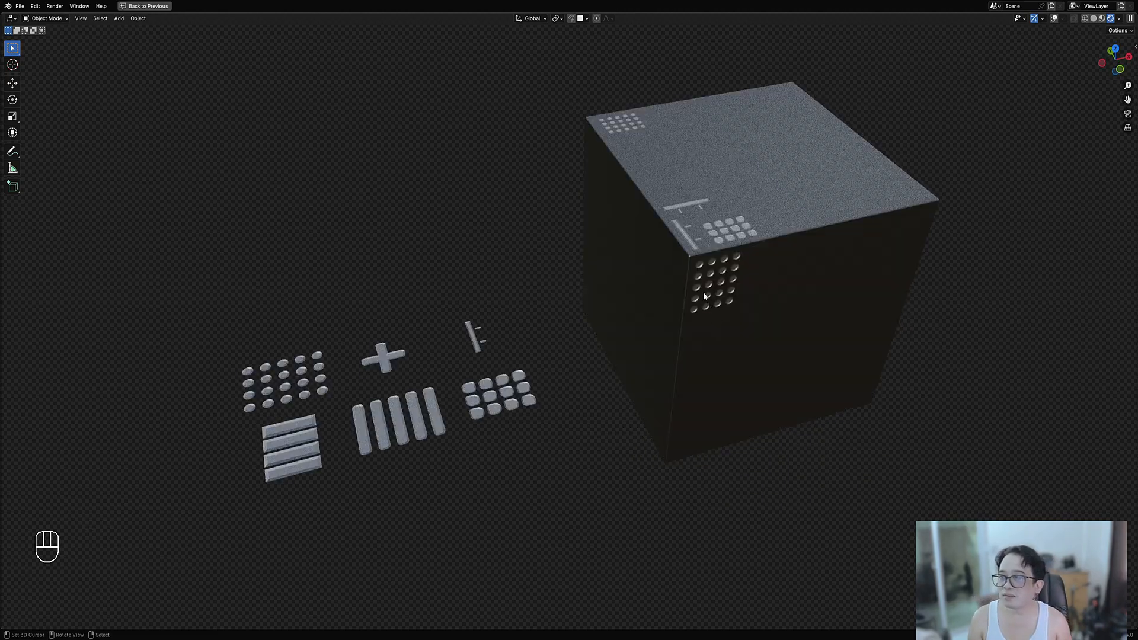